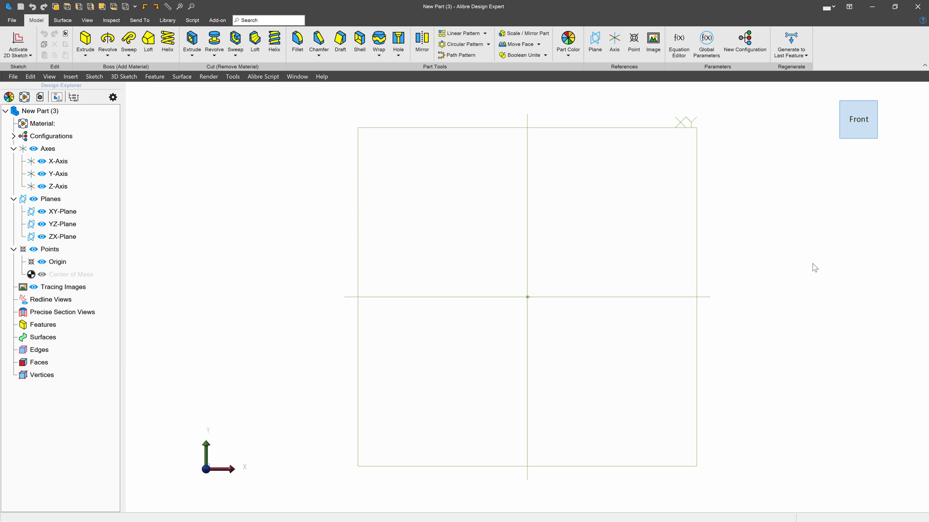
Start a 2D sketch on the XY-Plane and draw a rectangle with its lower-left corner on the origin
left_click(628, 133)
left_click(18, 42)
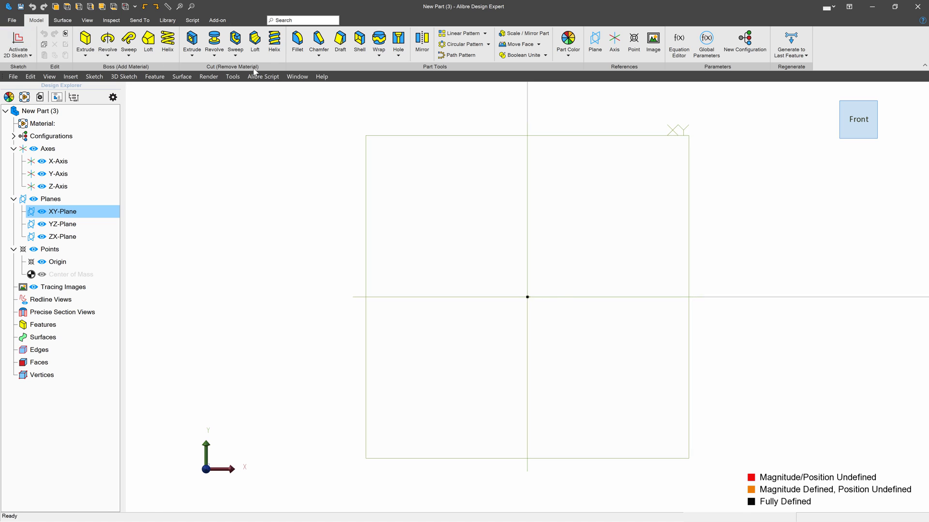
left_click(218, 45)
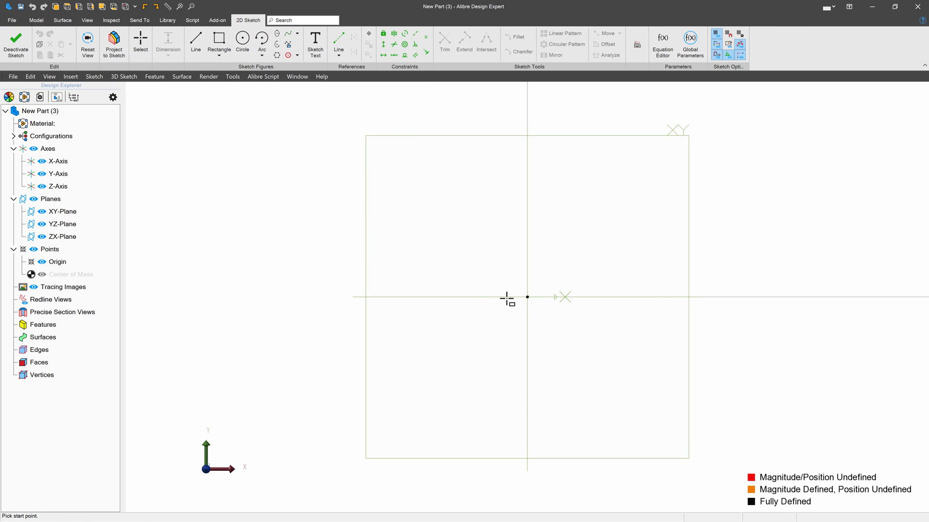
left_click(527, 297)
left_click(775, 99)
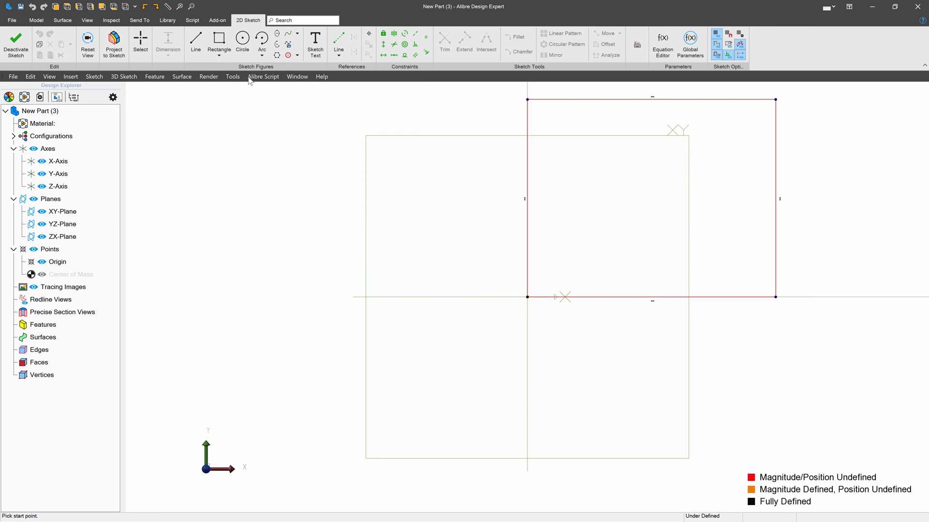
Constrain the rectangle's left and bottom sides to equal length
left_click(426, 37)
left_click(528, 187)
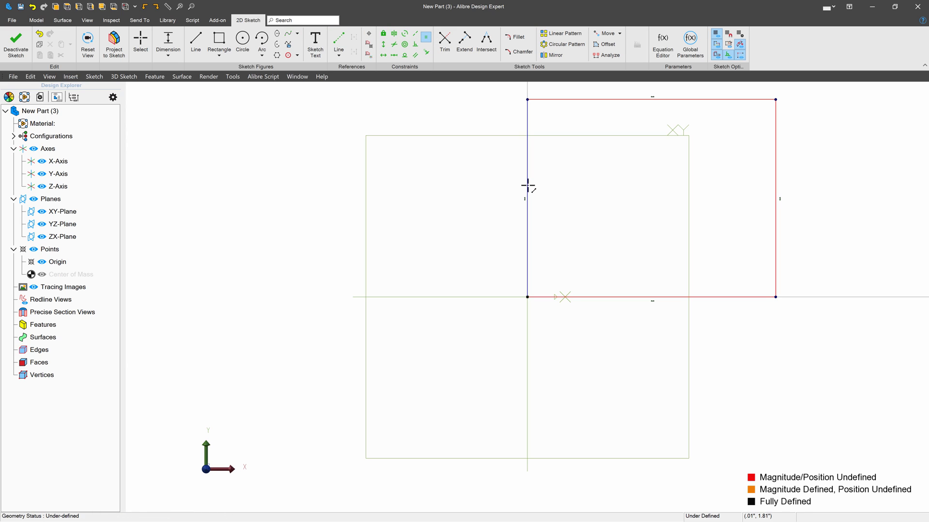
left_click(583, 296)
Dimension the square's left side to 6 inches
left_click(168, 43)
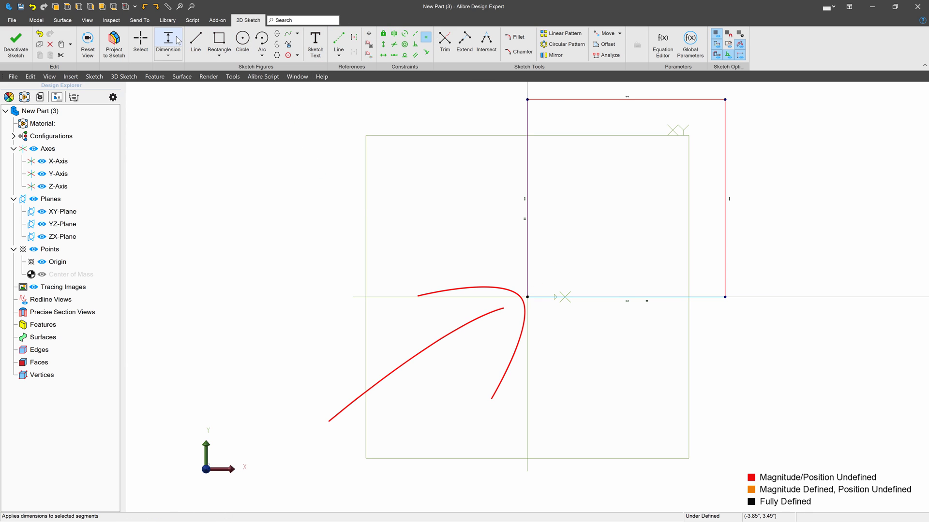
left_click(527, 177)
left_click(614, 166)
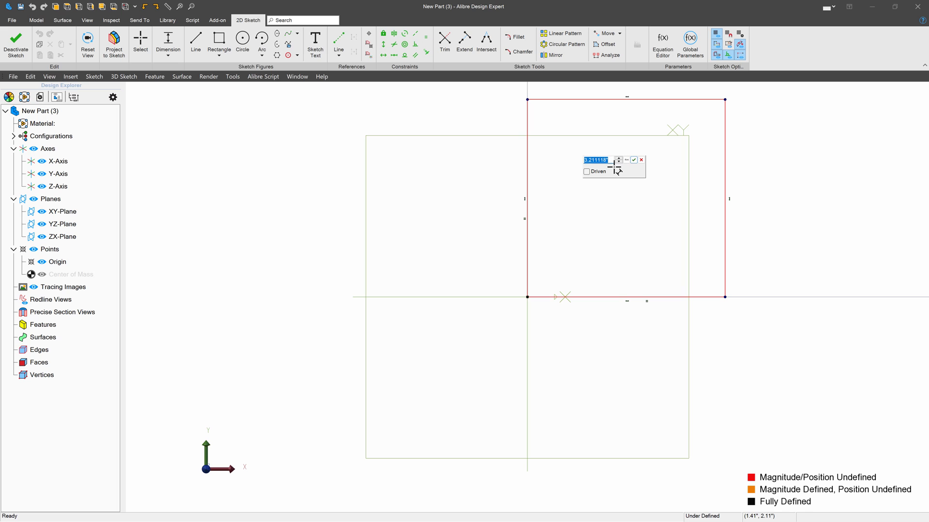
type("6")
key("Return")
Finish the sketch and extrude the square 6 inches as a boss
left_click(16, 43)
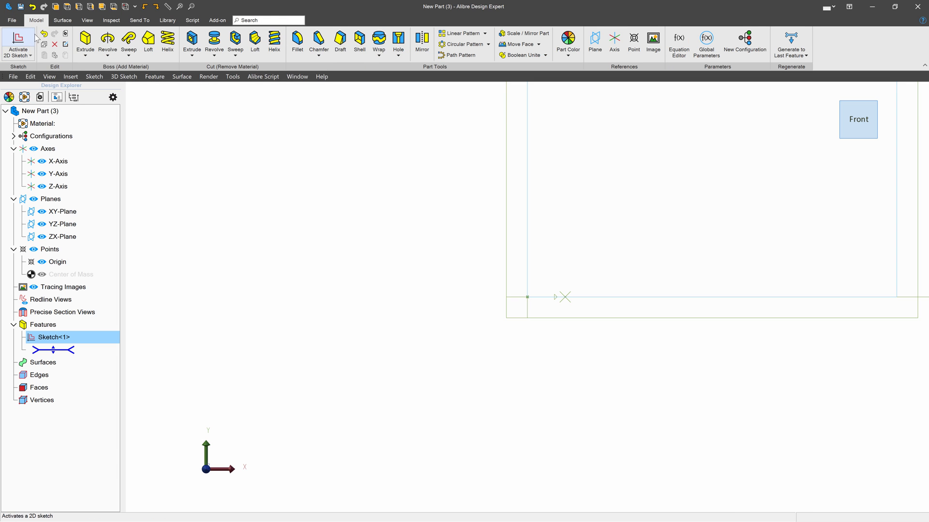
left_click(79, 43)
type("6")
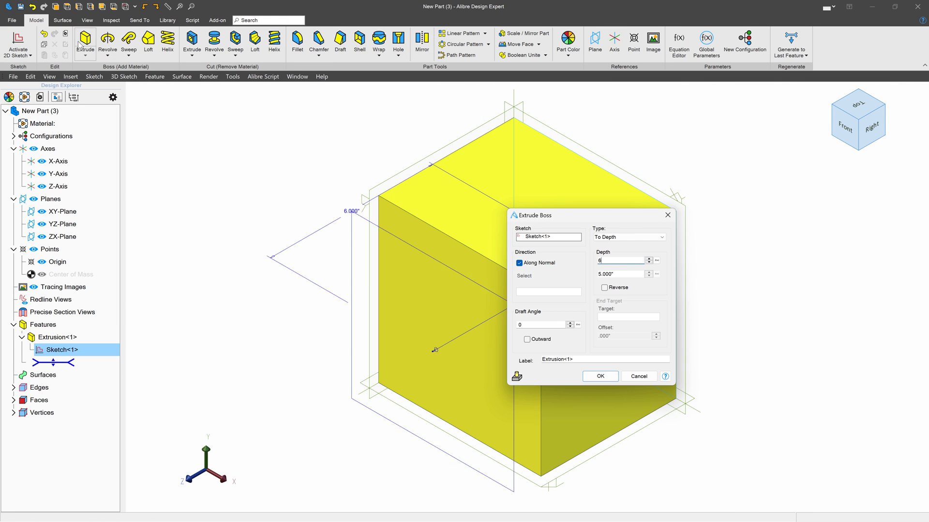
key("Return")
Check where the YZ-Plane lies against the cube's side face and save the part
middle_click_drag(314, 223, 347, 223)
scroll(416, 435, "up", 3)
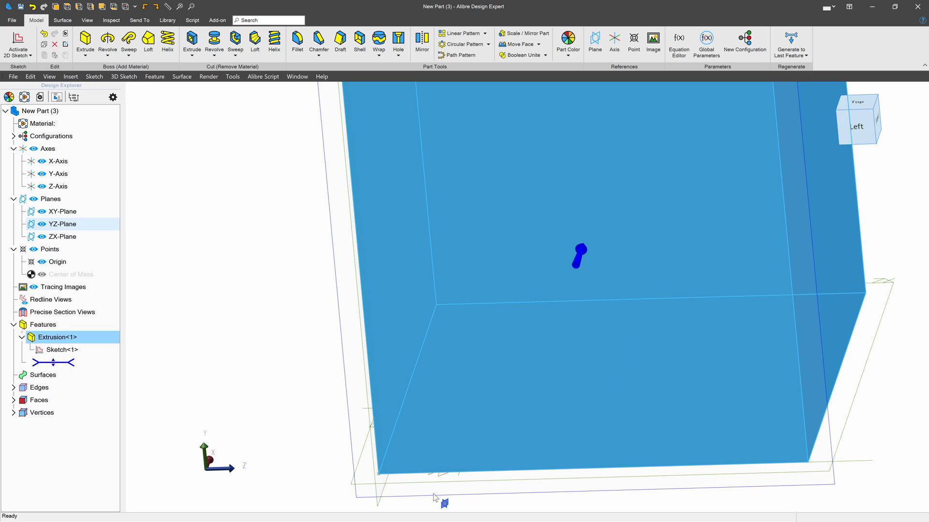
left_click(433, 497)
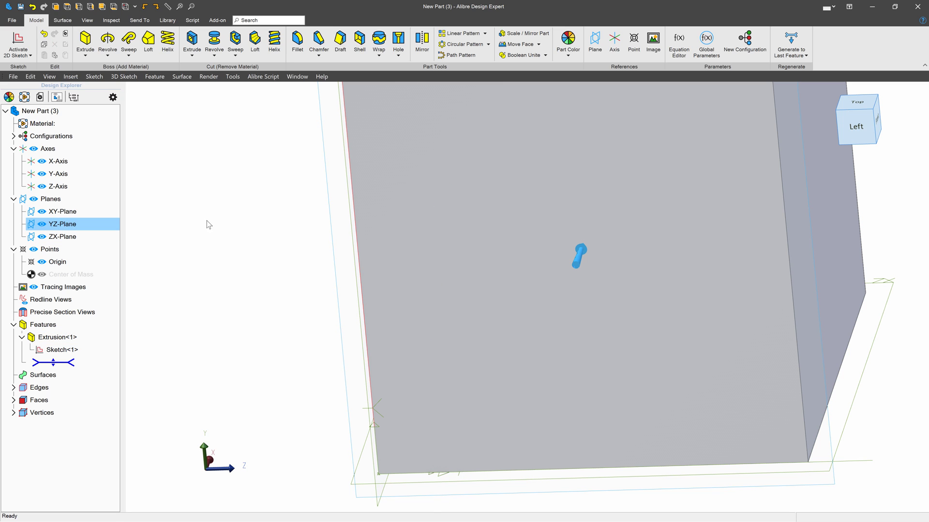
left_click(21, 6)
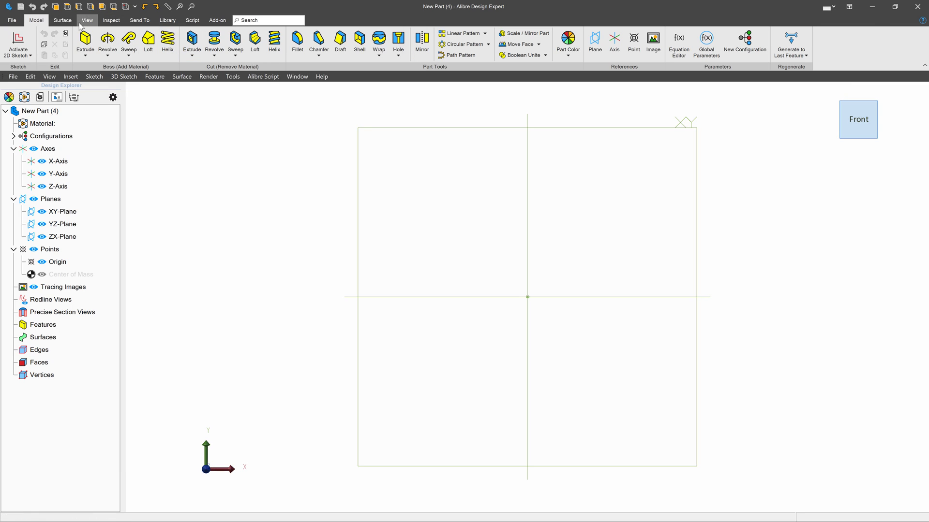
In the new part, start a 2D sketch on the XY-Plane and draw a Rectangle by Center around the origin
left_click(18, 41)
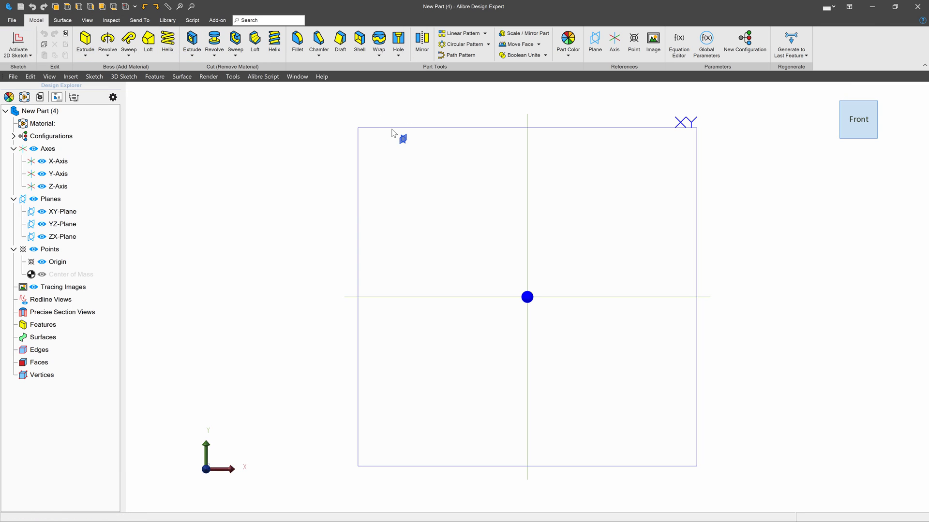
left_click(407, 137)
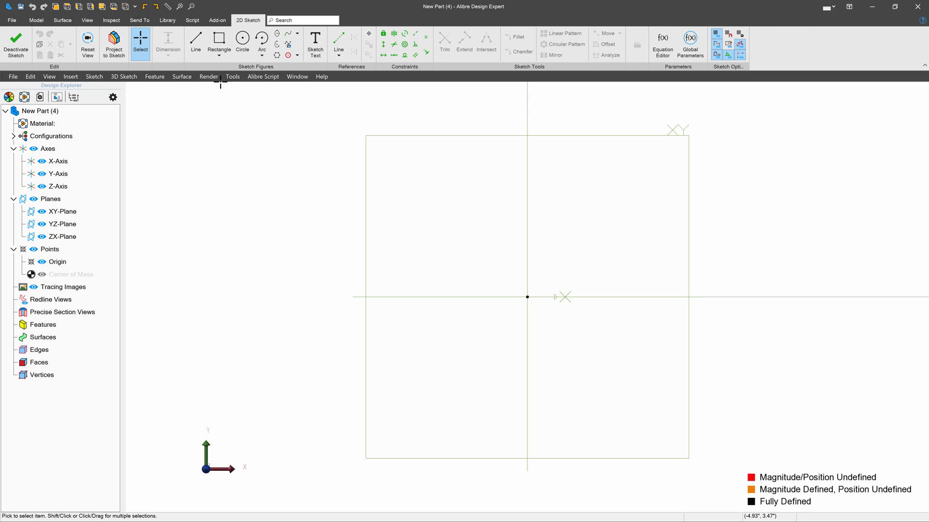
left_click(219, 55)
left_click(231, 100)
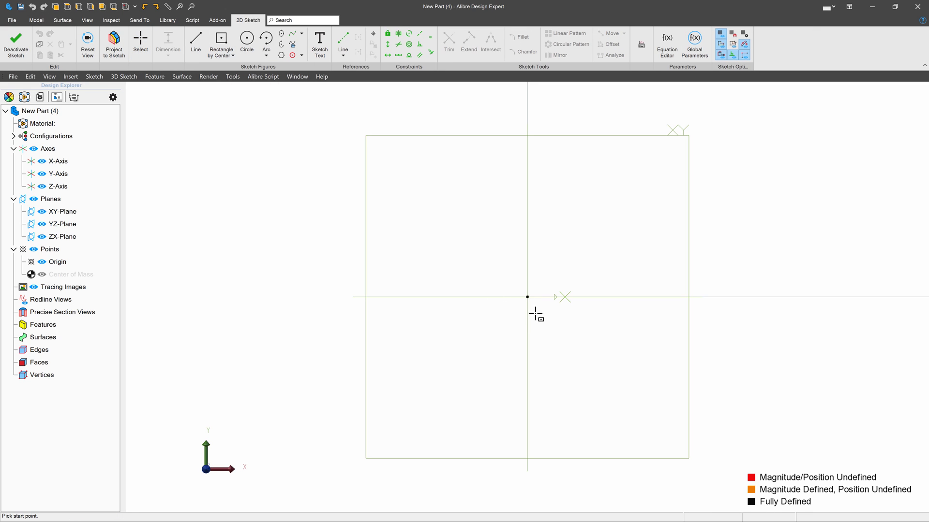
mouse_move(527, 297)
left_mouse_down()
mouse_move(624, 203)
mouse_move(644, 208)
left_mouse_up()
Constrain the centered rectangle's top and left sides to equal length
left_click(430, 38)
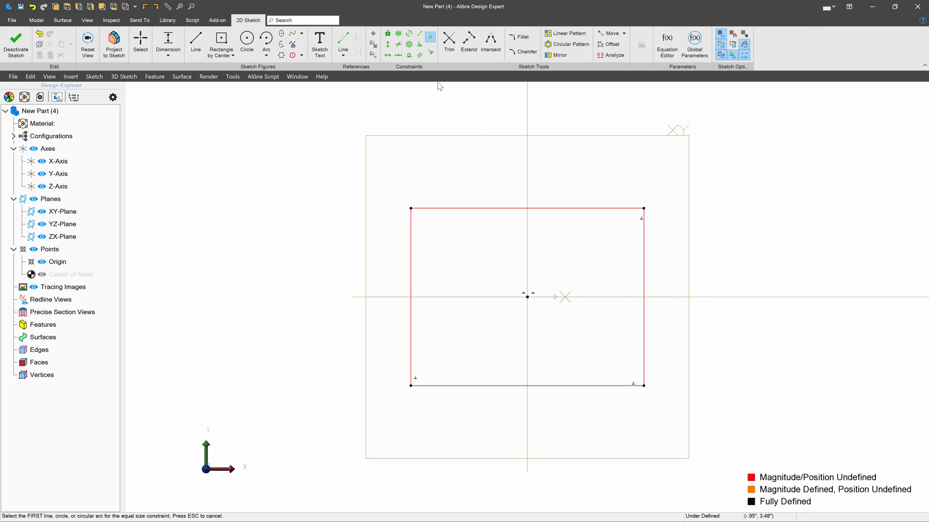
left_click(460, 207)
left_click(411, 239)
Dimension the centered square's left side to 6 inches and constrain its top edge horizontal
key("d")
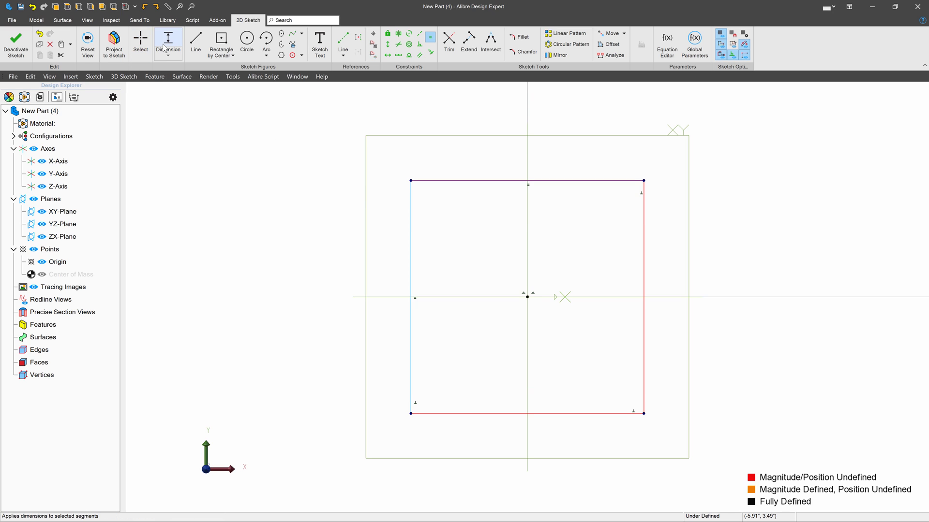
left_click(448, 225)
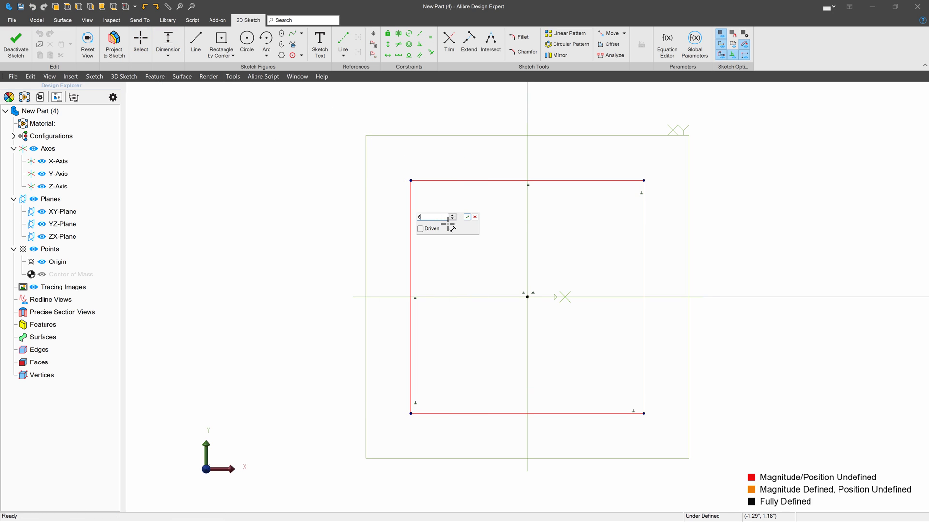
type("6")
key("Return")
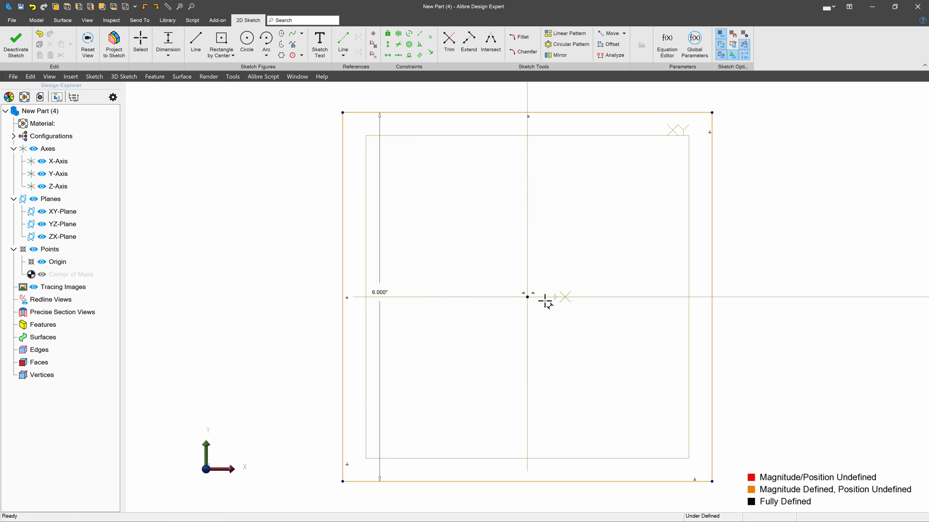
left_click(387, 54)
left_click(405, 114)
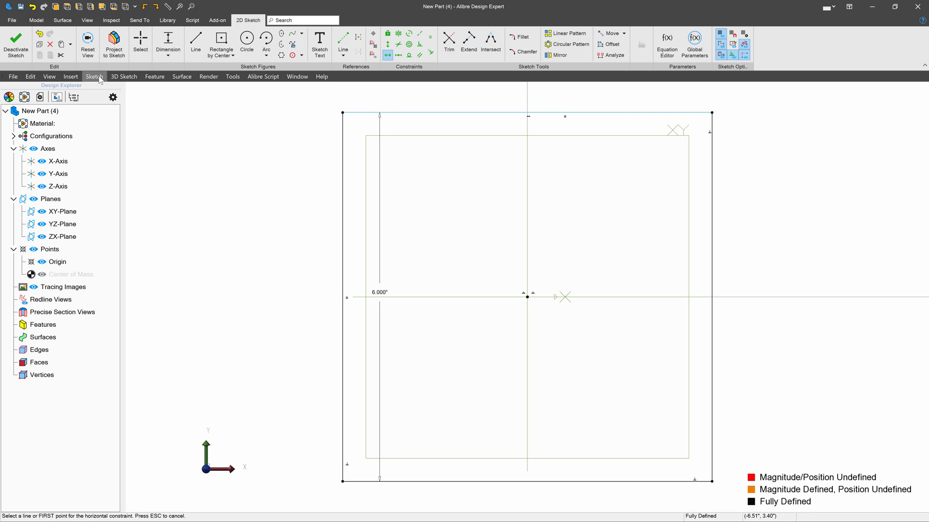
Finish the sketch and extrude the centered square with the Mid Plane type to a depth equal to its side length
left_click(16, 41)
left_click(93, 45)
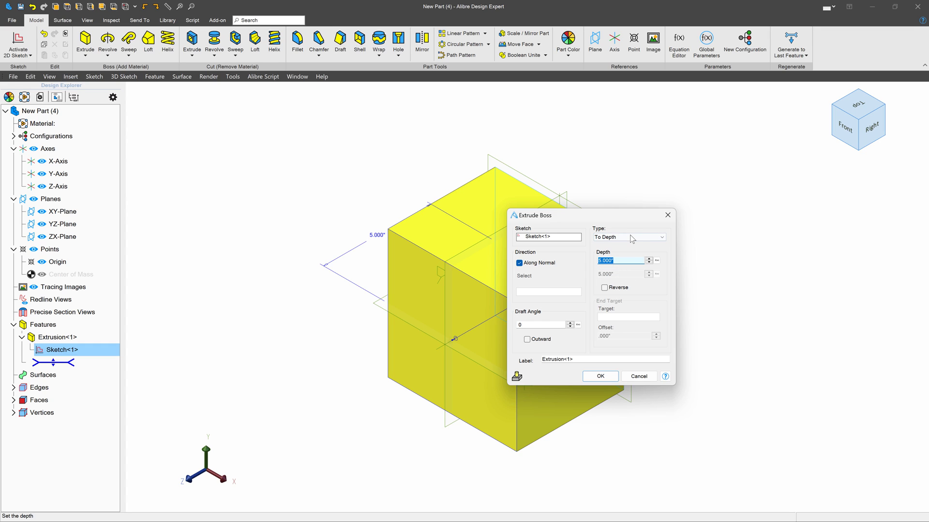
left_click(631, 237)
left_click(628, 255)
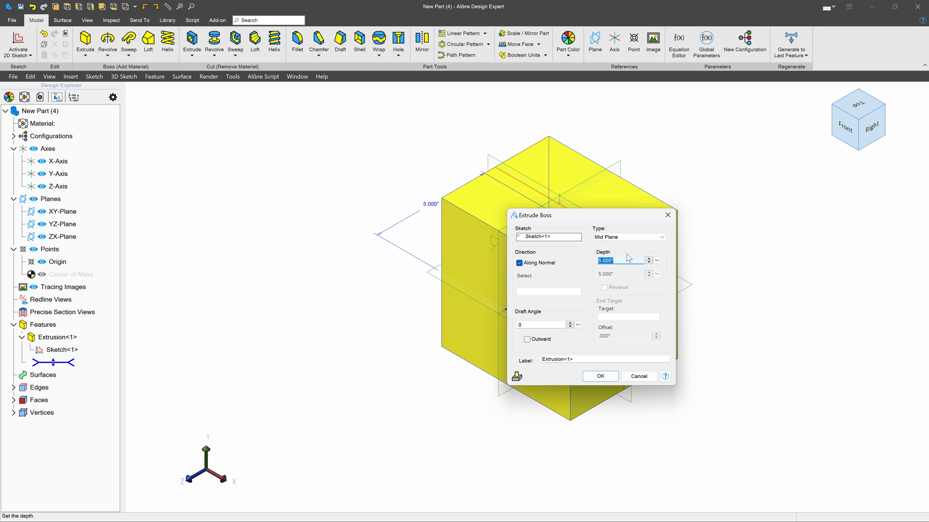
key("Return")
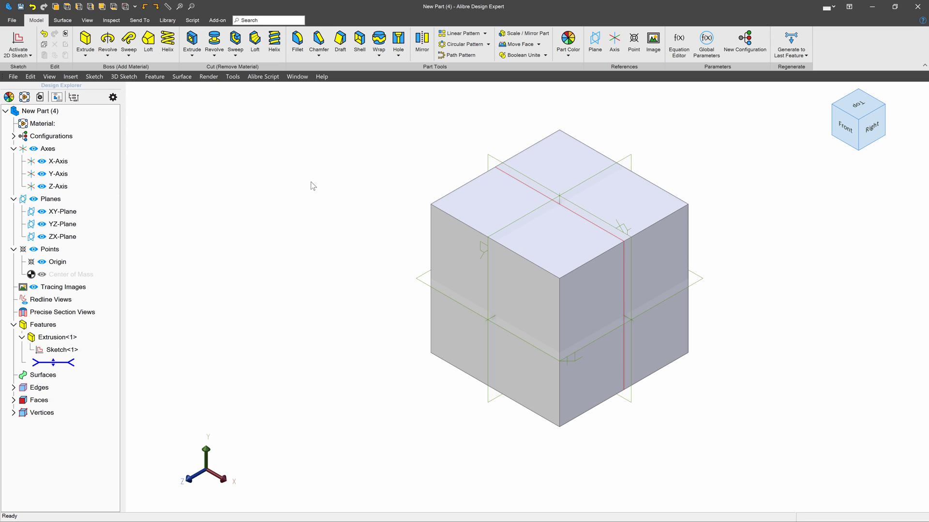
Create a new assembly and choose Corner Origin cube.AD_PRT as the part to insert
left_click(11, 20)
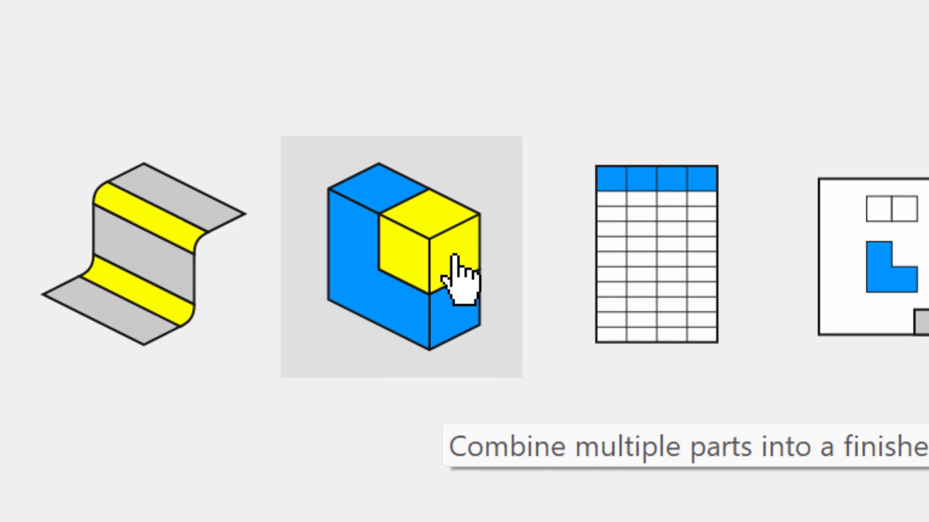
left_click(442, 236)
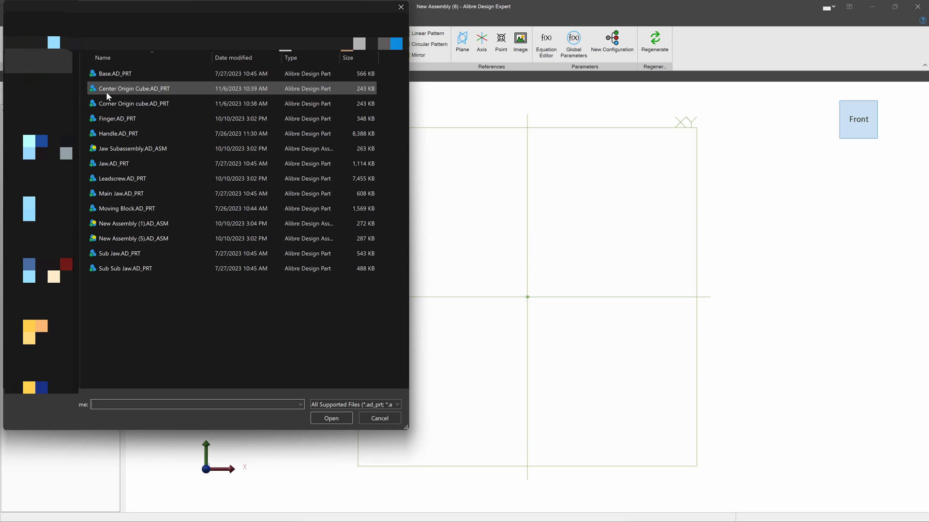
left_click(115, 104)
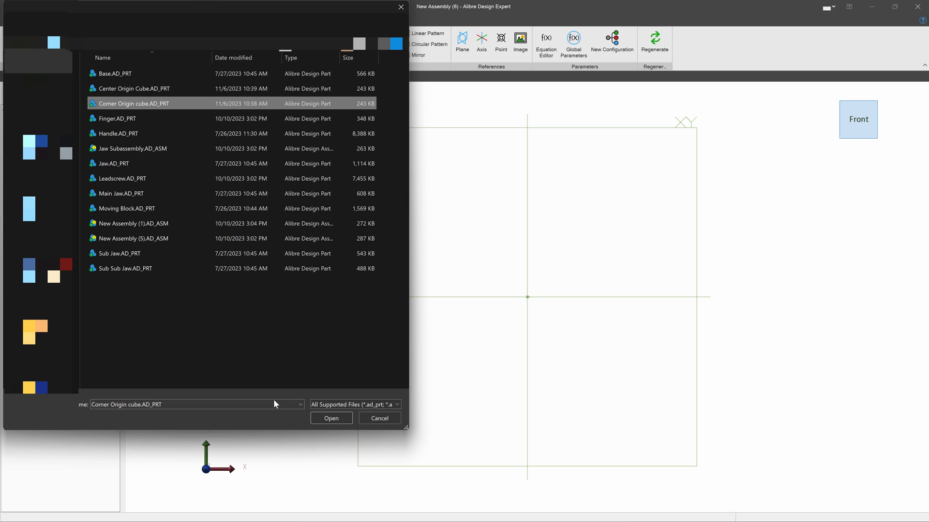
left_click(330, 418)
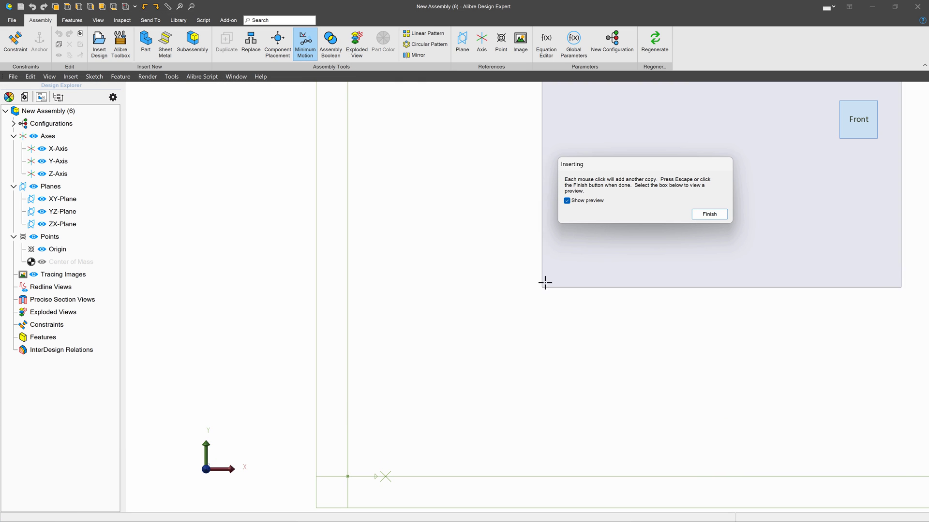
Place five copies of the corner-origin cube at scattered positions in the assembly and finish inserting
scroll(498, 321, "down", 5)
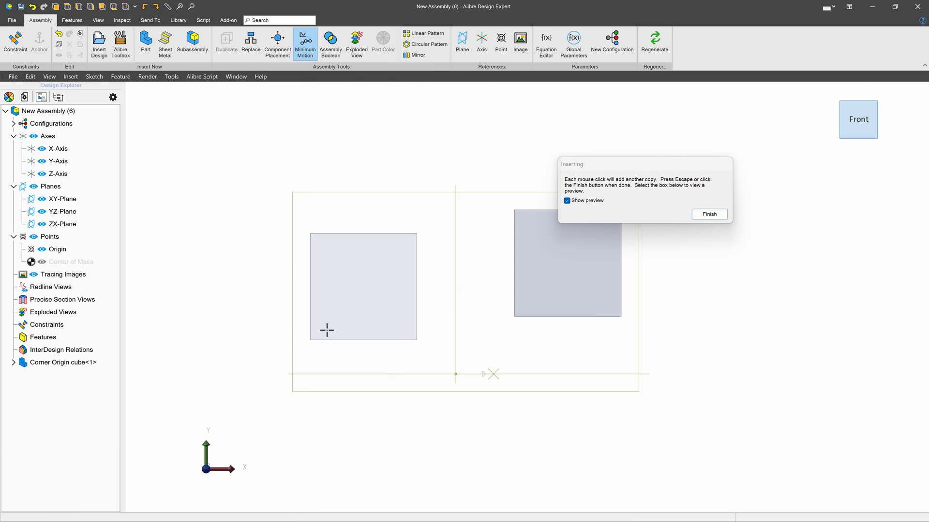
left_click(336, 321)
left_click(270, 195)
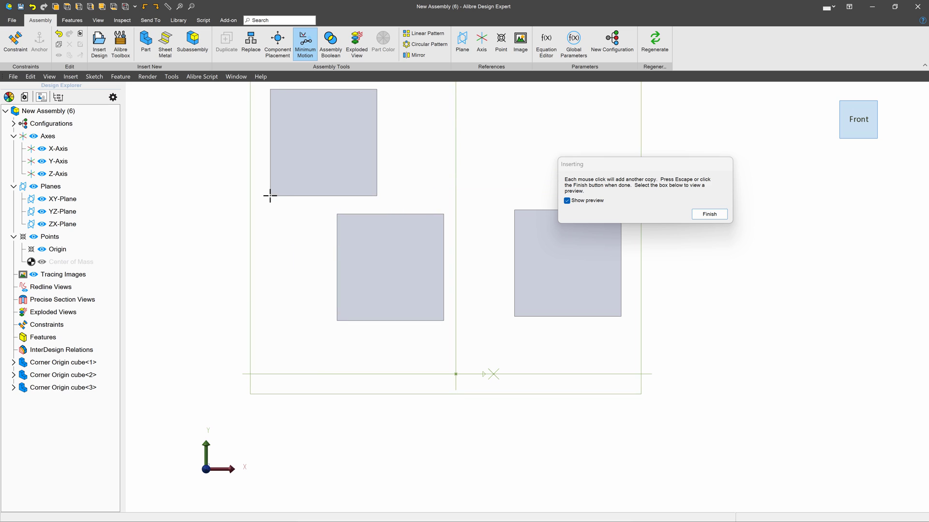
left_click(511, 298)
left_click(670, 418)
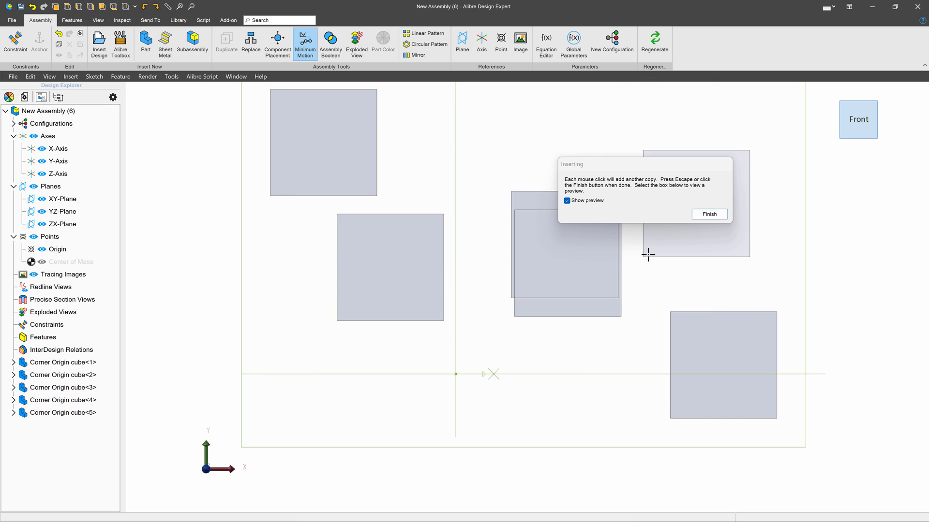
left_click(699, 218)
middle_click_drag(670, 276, 664, 276)
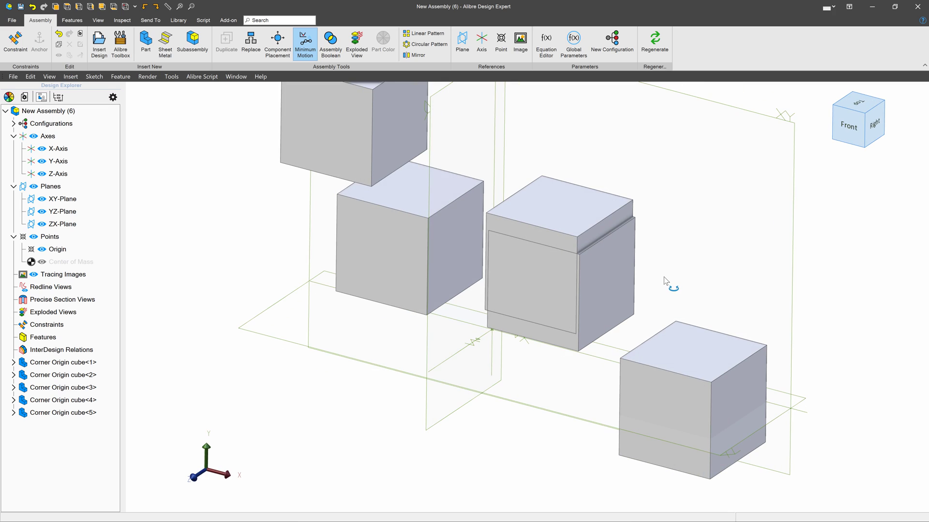
Undo the insertion of all five cube copies
key("ctrl+z")
key("ctrl+z")
key("ctrl+z")
key("ctrl+z")
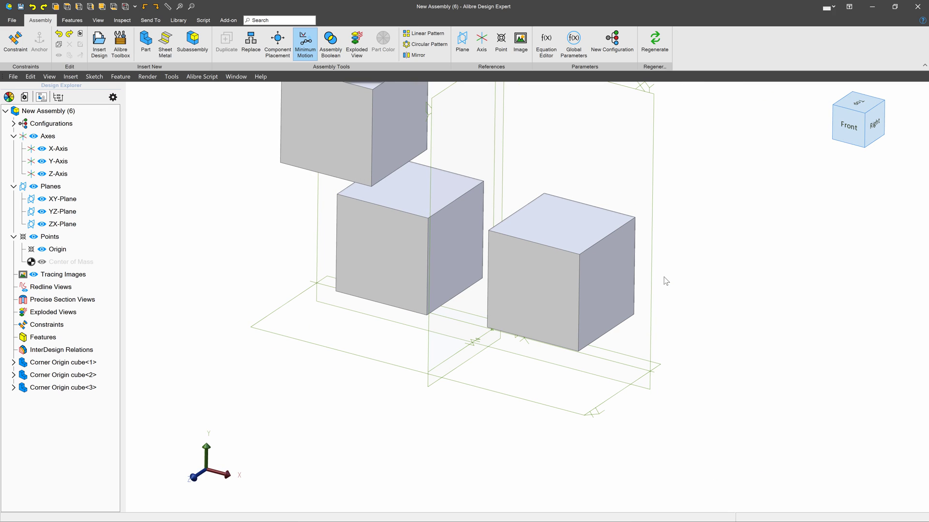
key("ctrl+z")
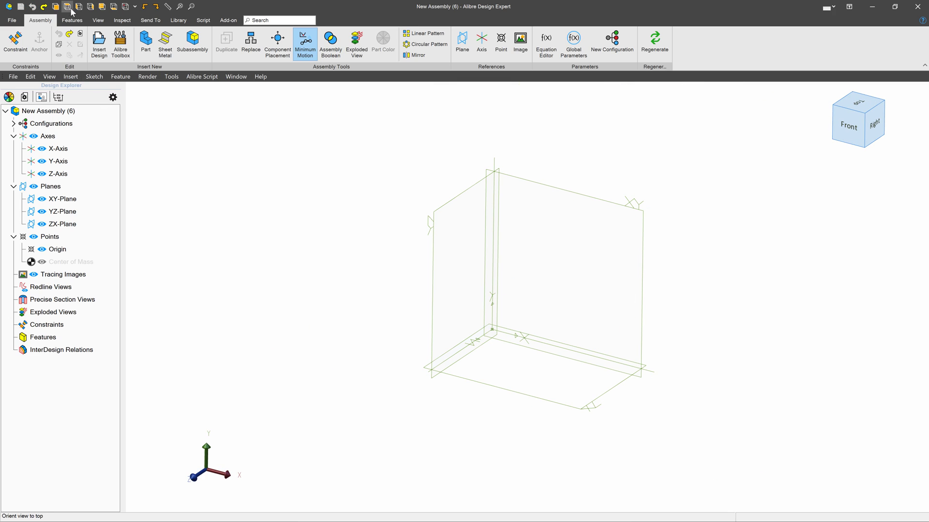
Insert Corner Origin cube.AD_PRT at the assembly's origin and delete the extra copy placed away from it
left_click(99, 42)
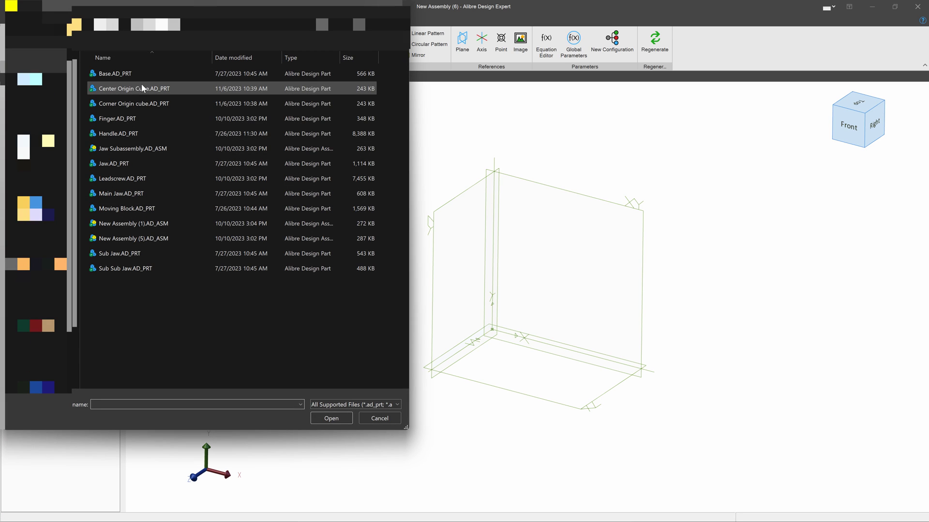
left_click(141, 94)
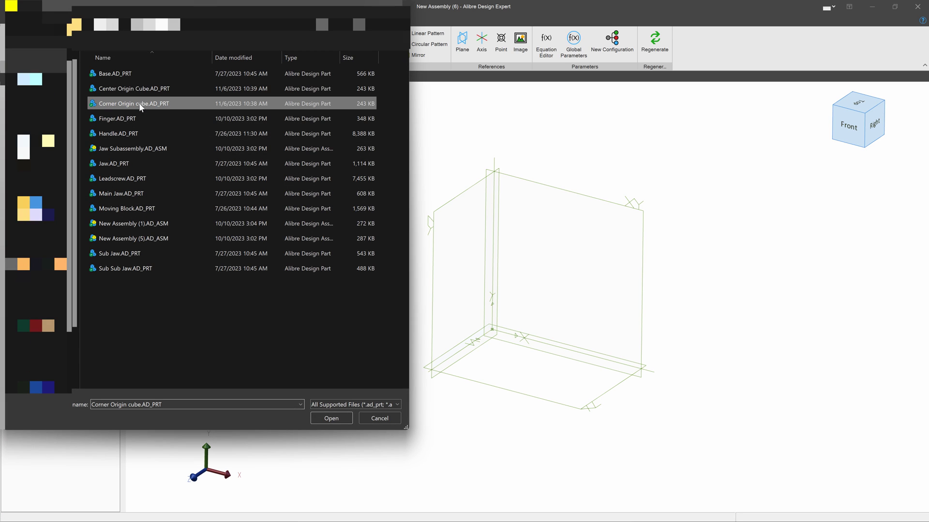
left_click(331, 418)
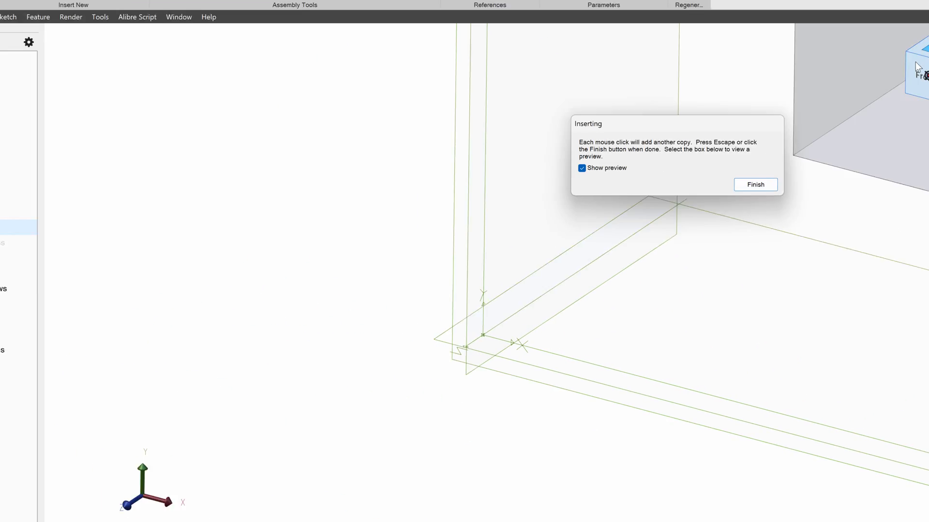
left_click(842, 131)
left_click(373, 384)
scroll(386, 452, "up", 5)
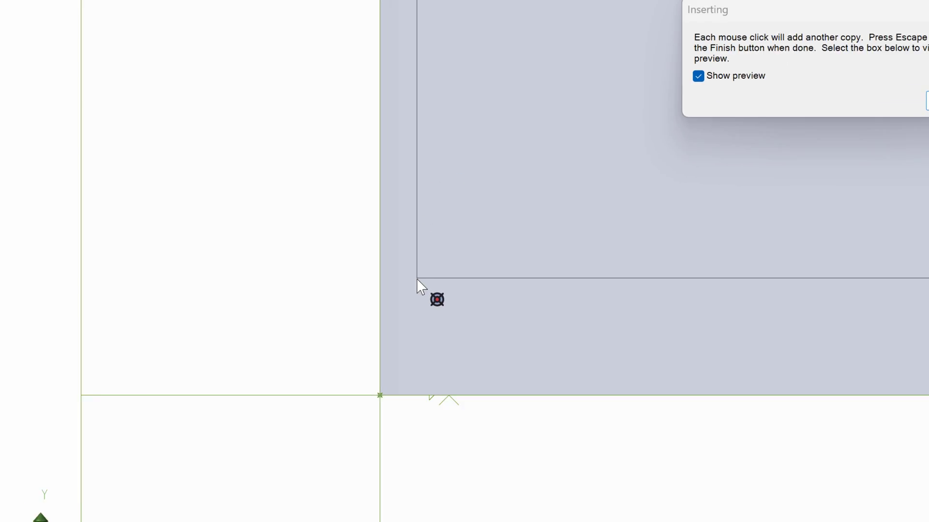
mouse_move(415, 309)
middle_mouse_down()
mouse_move(399, 313)
mouse_move(400, 302)
middle_mouse_up()
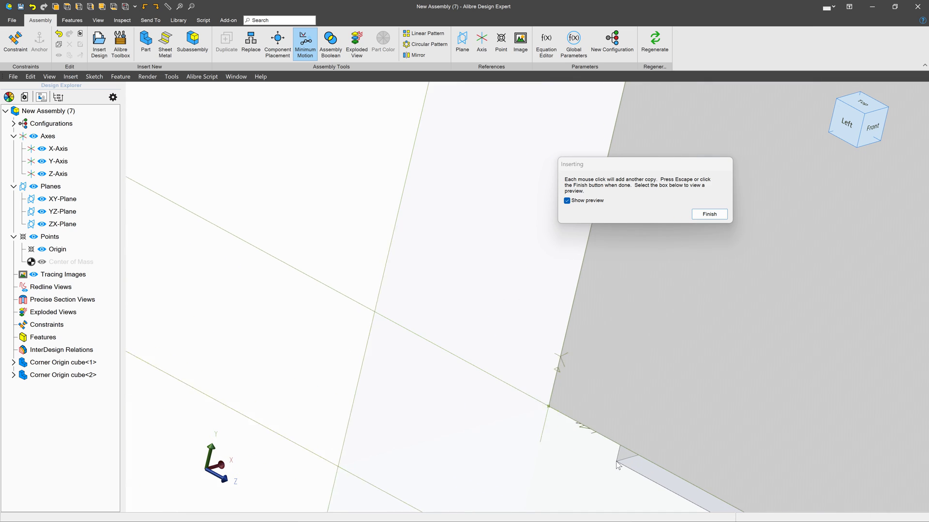
left_click(704, 216)
scroll(336, 328, "down", 5)
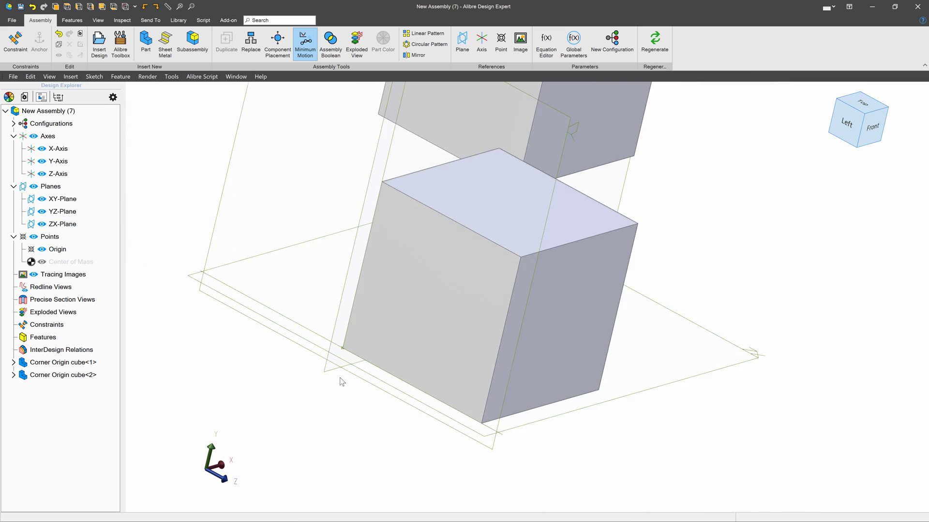
left_click(466, 198)
key("Delete")
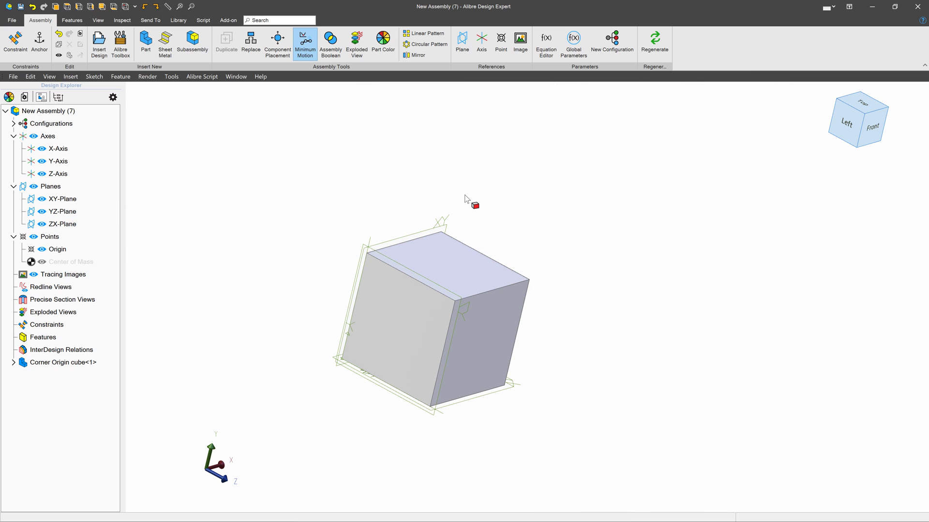
Move the remaining cube away from the assembly's origin and undo the move
left_click_drag(456, 234, 685, 186)
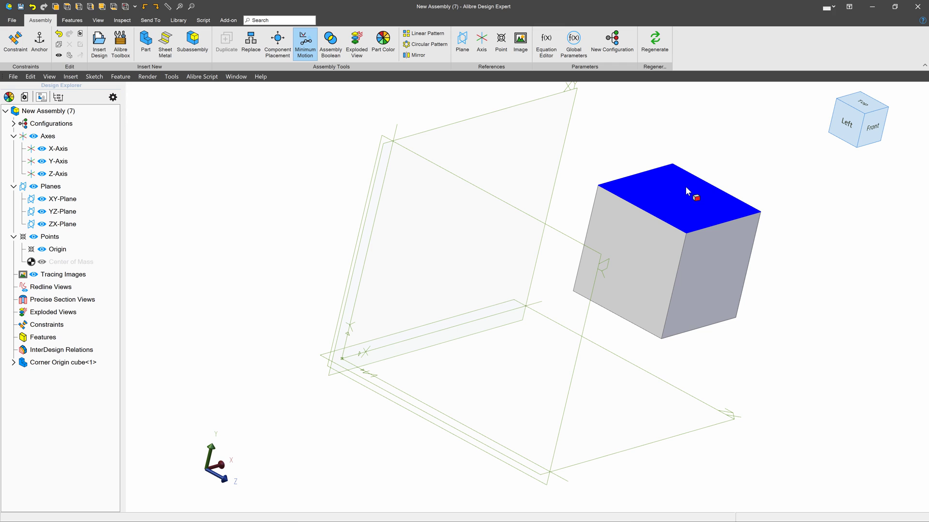
left_click(685, 186)
key("ctrl+z")
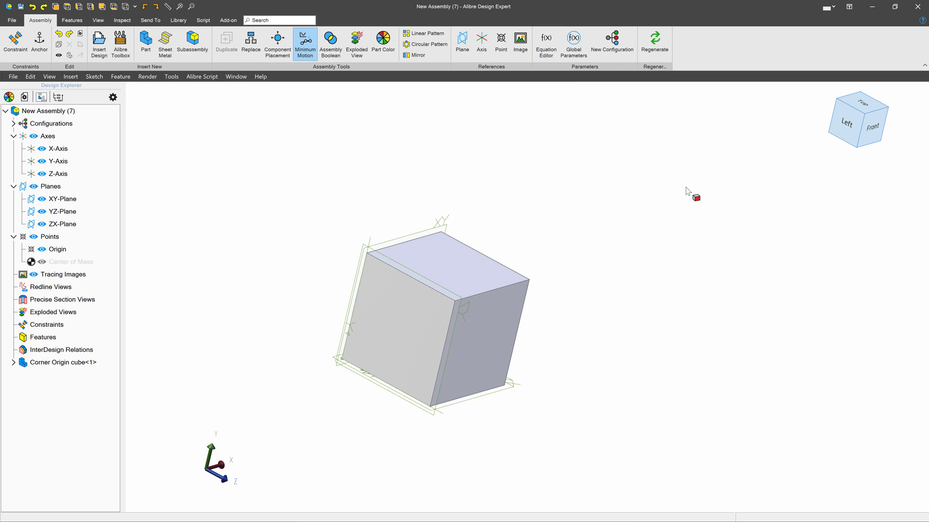
Anchor the corner-origin cube in place at the assembly's origin
scroll(406, 362, "up", 5)
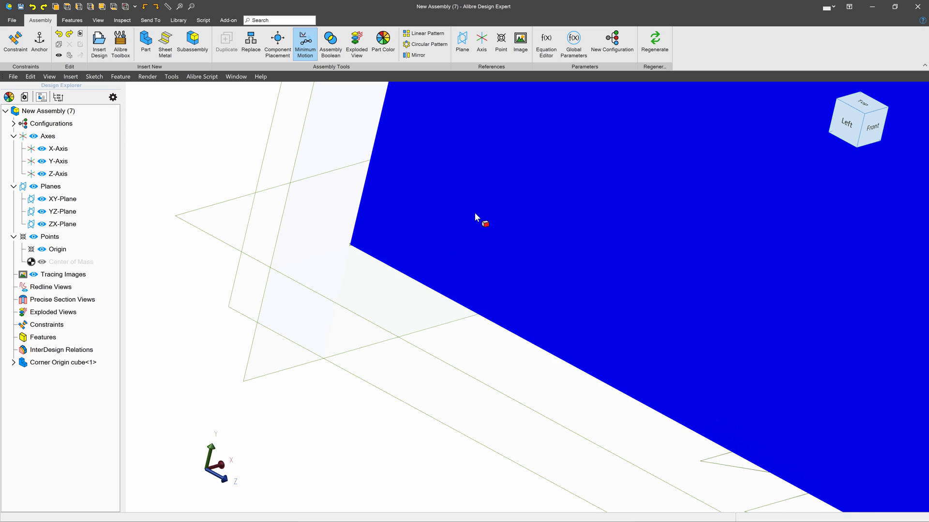
right_click(475, 217)
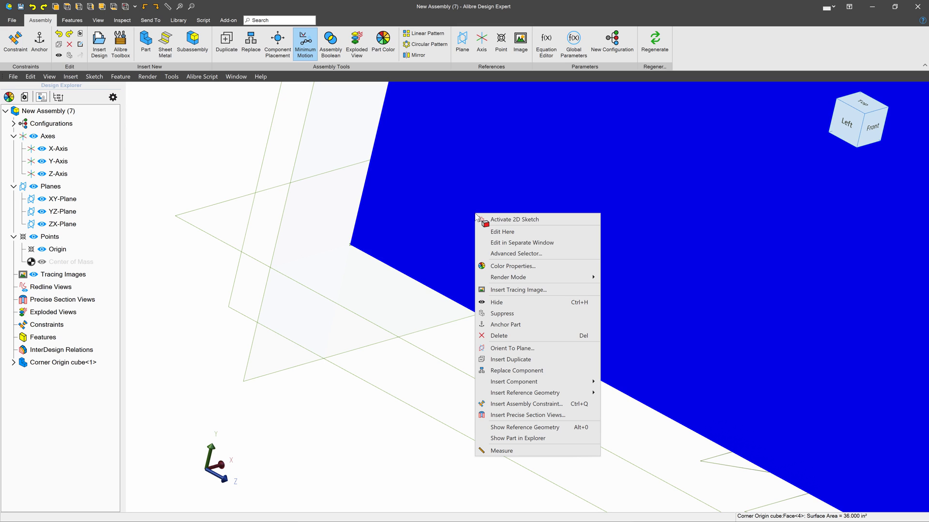
left_click(536, 324)
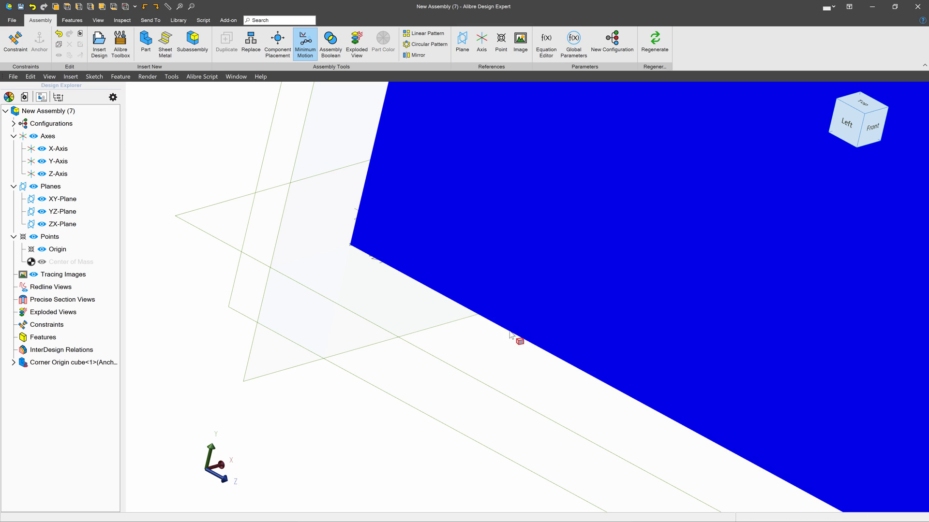
scroll(412, 356, "up", 2)
scroll(409, 368, "down", 4)
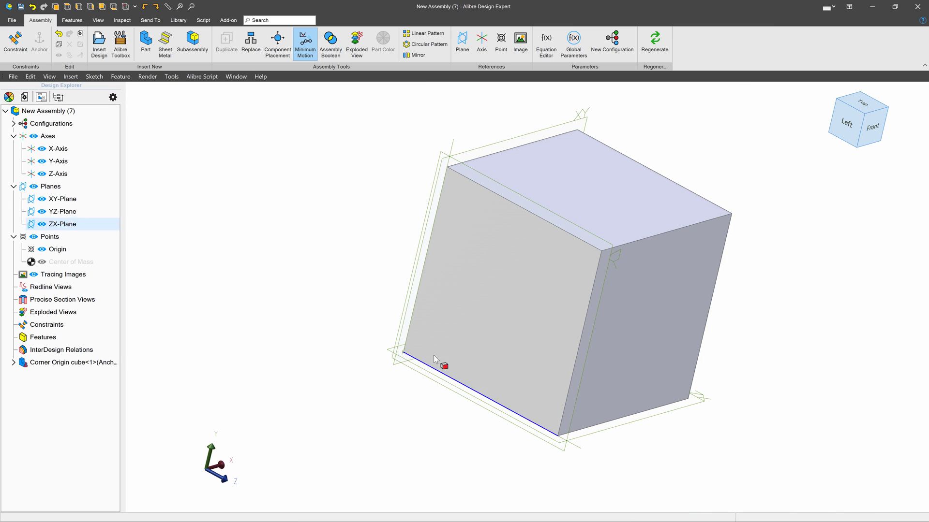
Delete the corner-origin cube and insert one copy of Center Origin Cube.AD_PRT at the assembly's origin
left_click(454, 345)
key("Delete")
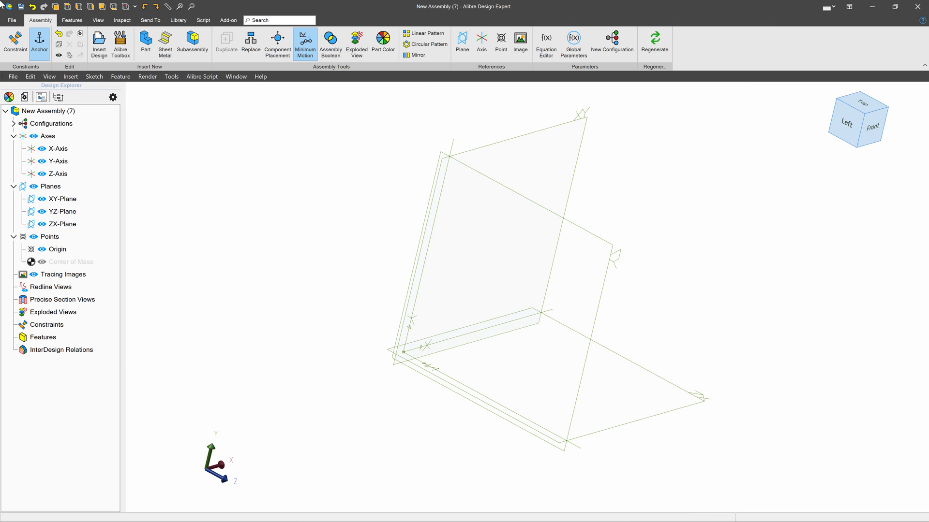
left_click(98, 44)
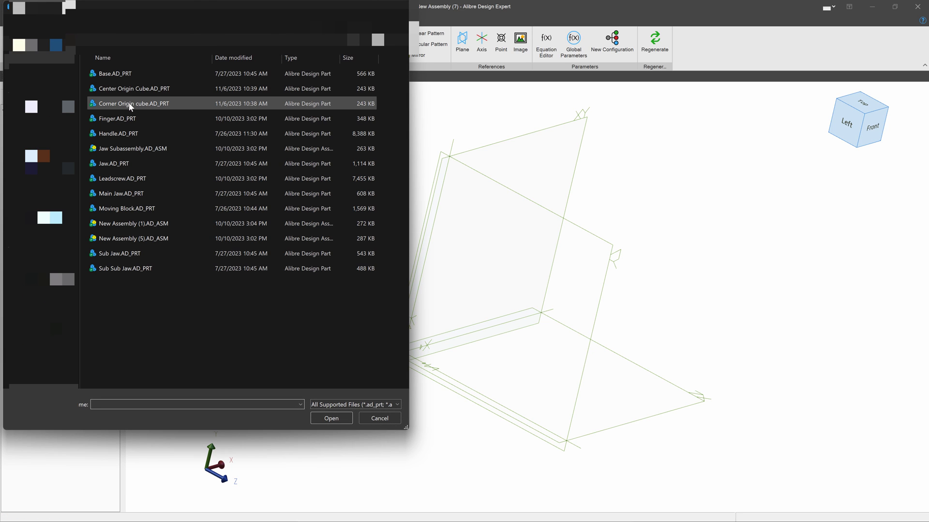
left_click(129, 104)
left_click(130, 90)
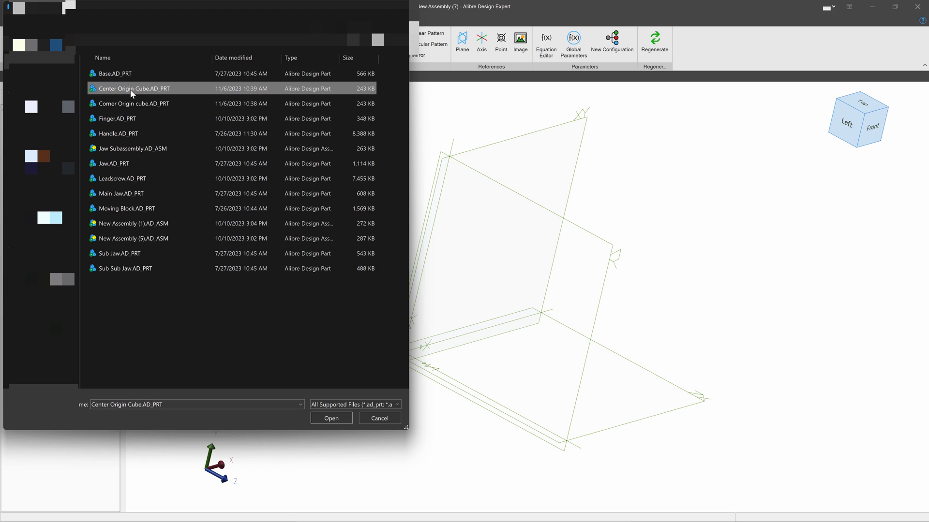
left_click(330, 418)
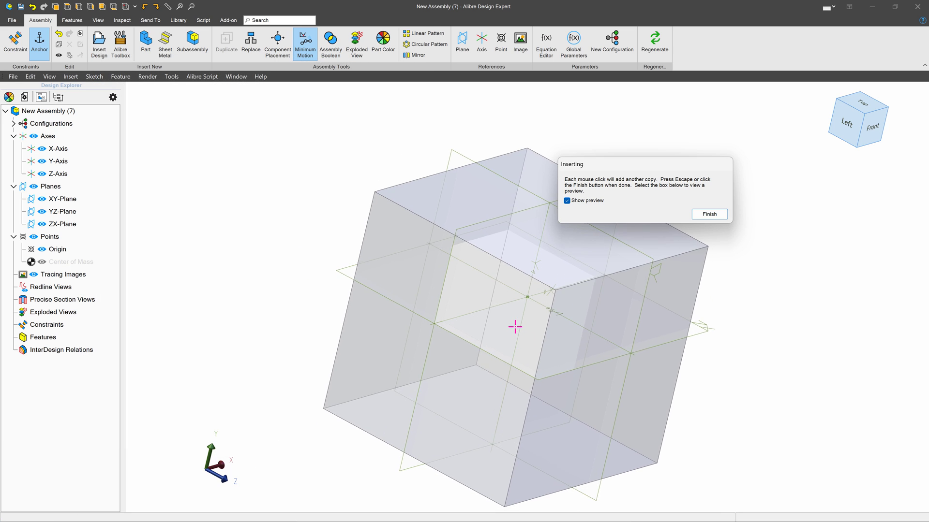
left_click(529, 300)
left_click(706, 216)
Anchor the center-origin cube in the assembly
right_click(643, 215)
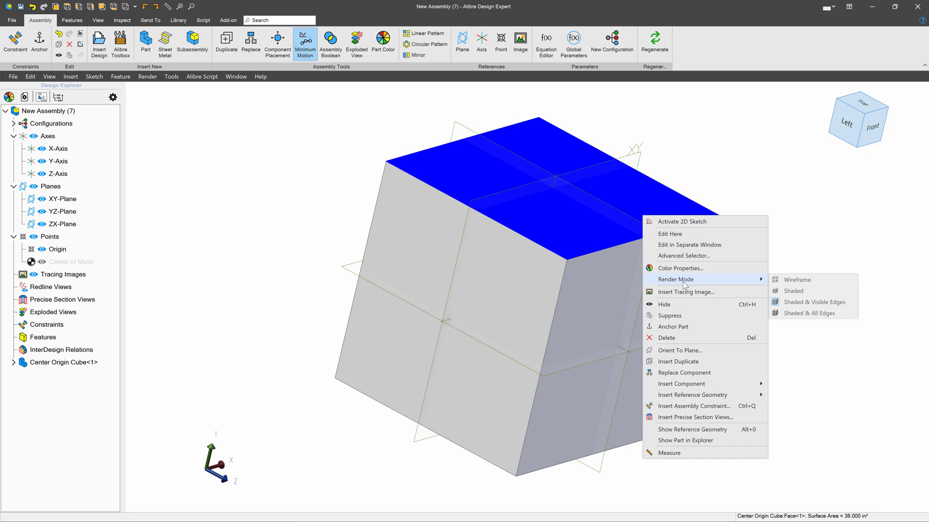
left_click(687, 328)
middle_click_drag(686, 332, 738, 380)
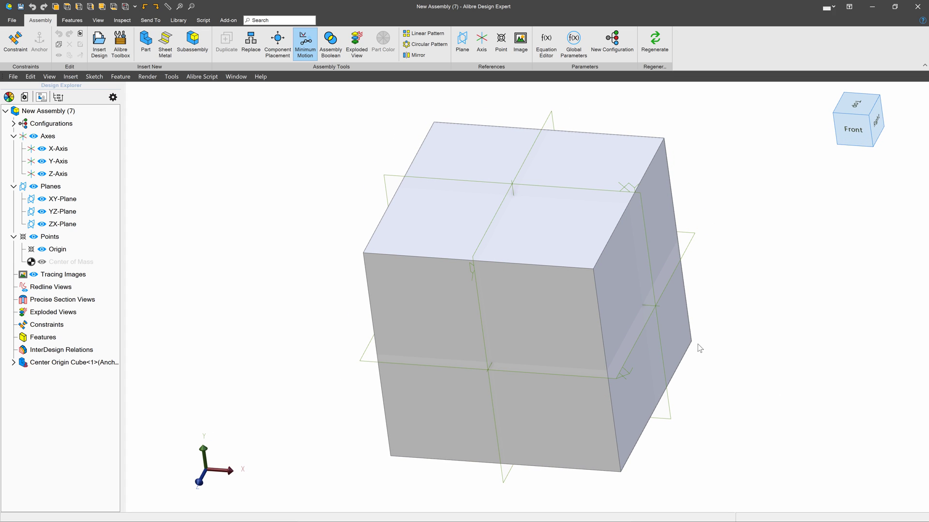
Select the YZ and XY reference planes in turn to examine how they pass through the centered cube
left_click(519, 167)
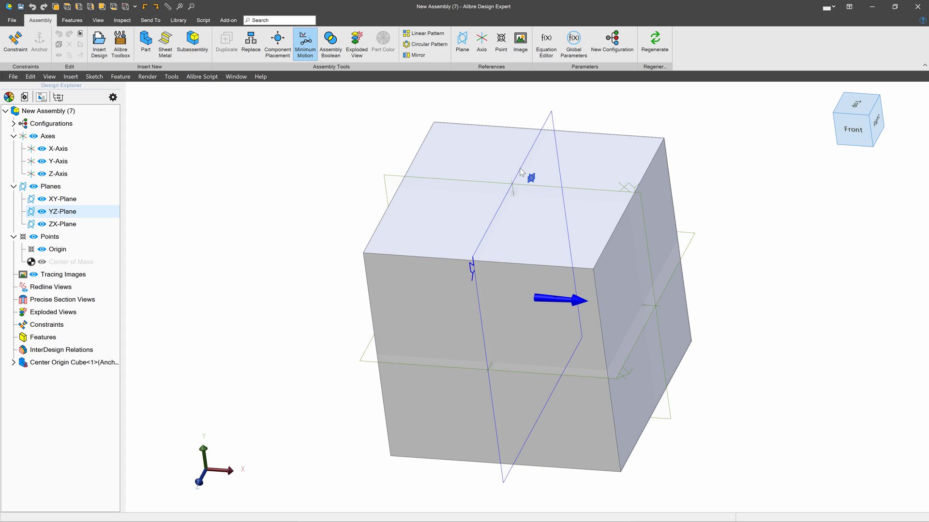
key("Escape")
left_click(438, 179)
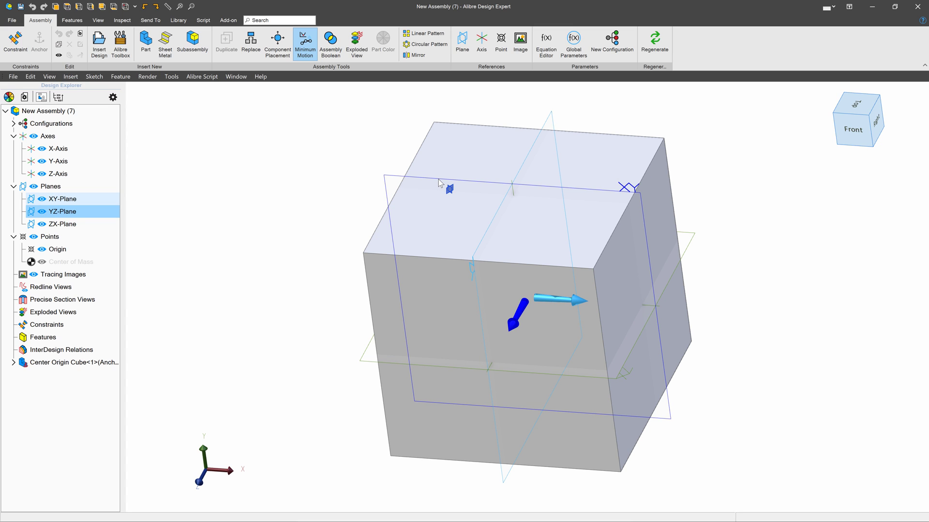
left_click(496, 211)
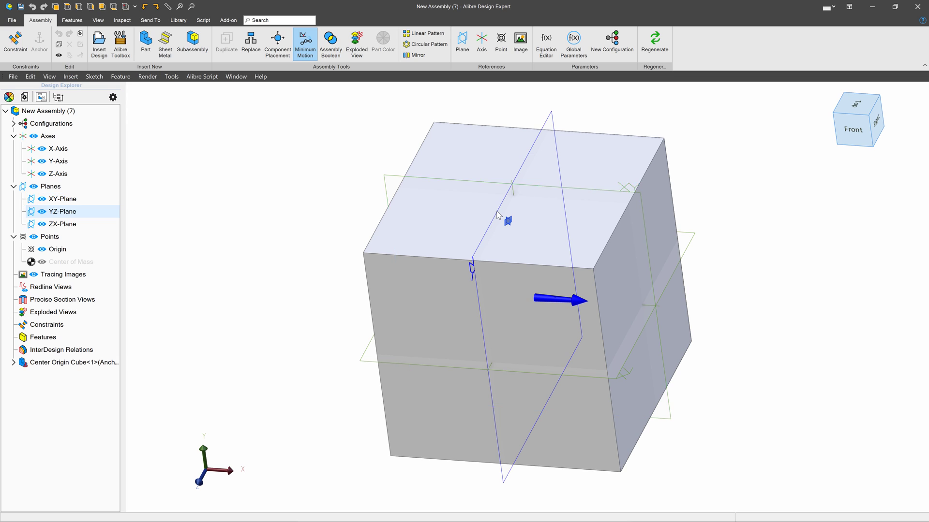
left_click(623, 362)
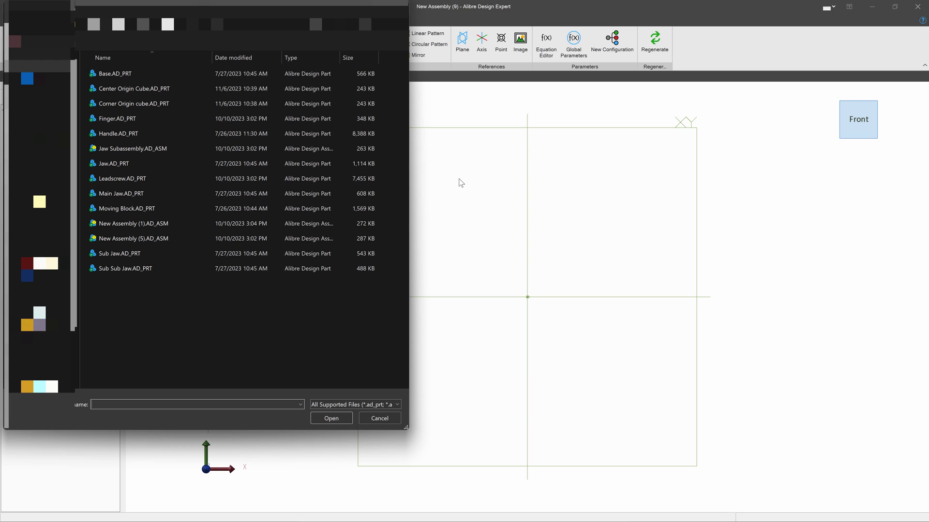
Insert one copy of Jaw.AD_PRT with its origin on the new assembly's origin
left_click(104, 164)
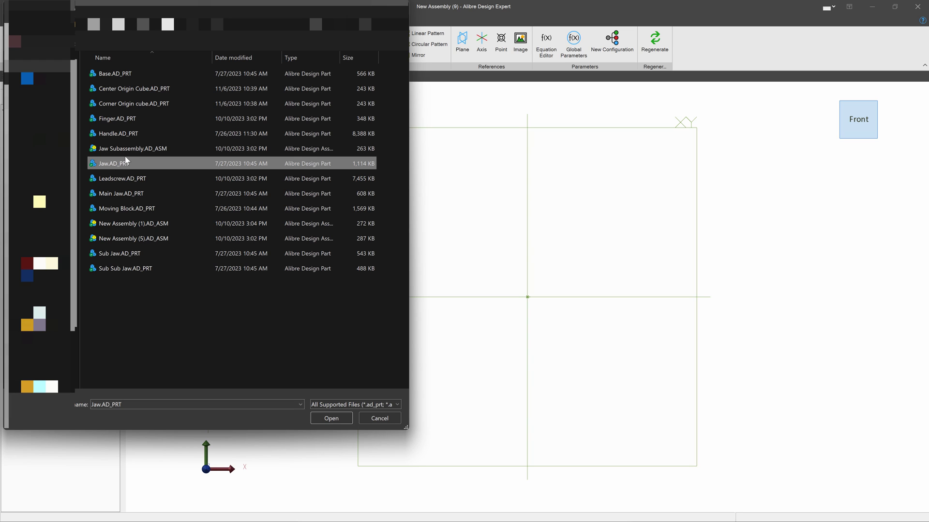
left_click(317, 415)
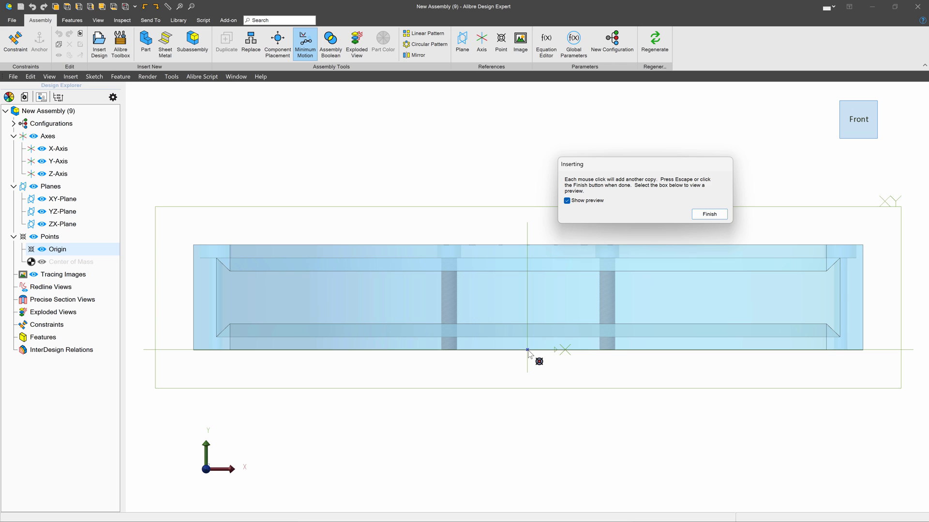
left_click(527, 350)
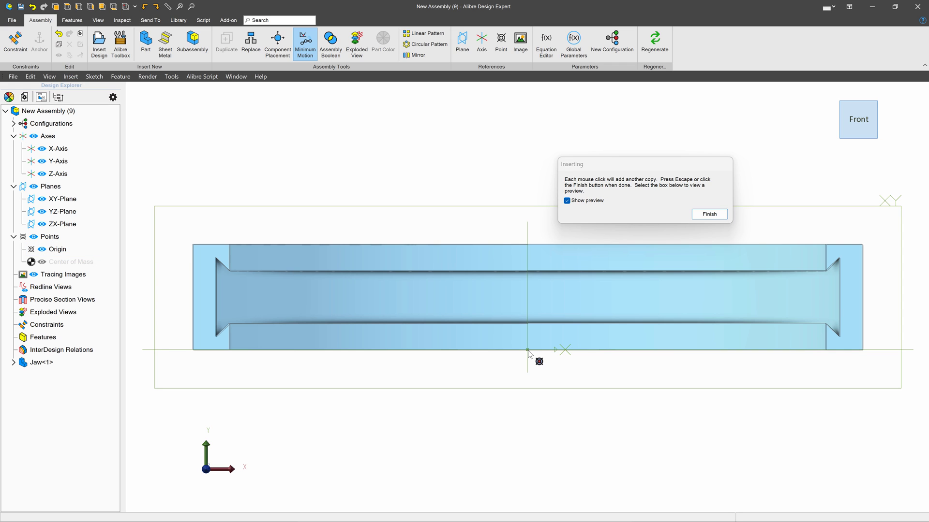
left_click(709, 215)
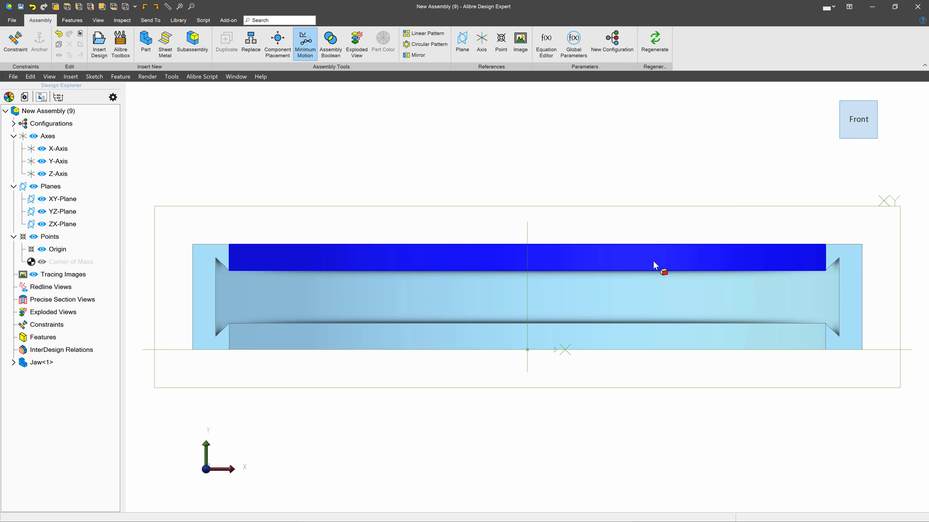
Anchor the jaw part in the assembly
right_click(653, 265)
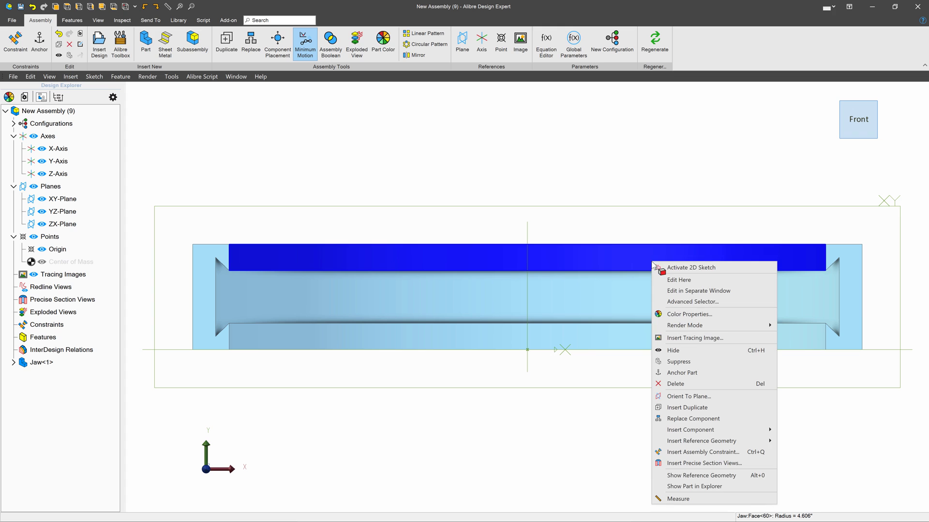
left_click(697, 374)
middle_click_drag(634, 394, 548, 400)
scroll(527, 333, "down", 3)
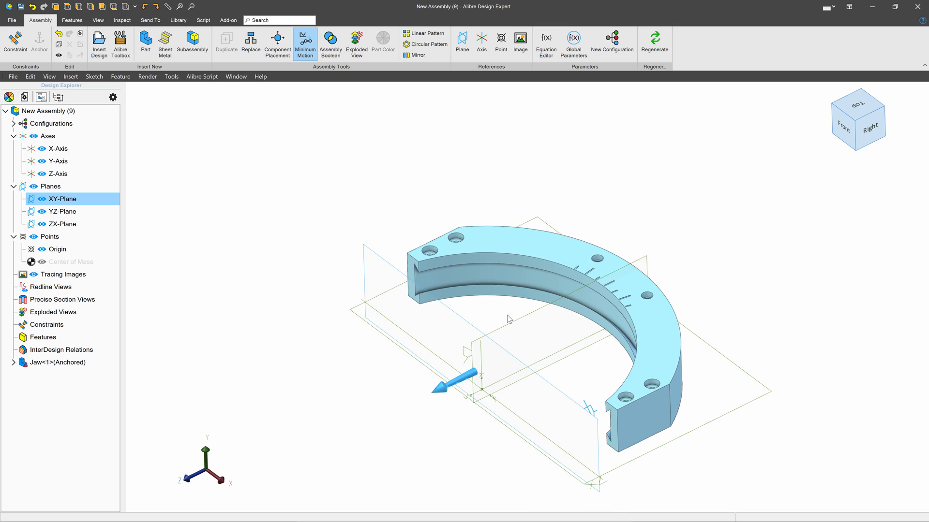
Select the YZ-Plane to examine how it lies relative to the curved jaw, and clear the selection
left_click(514, 321)
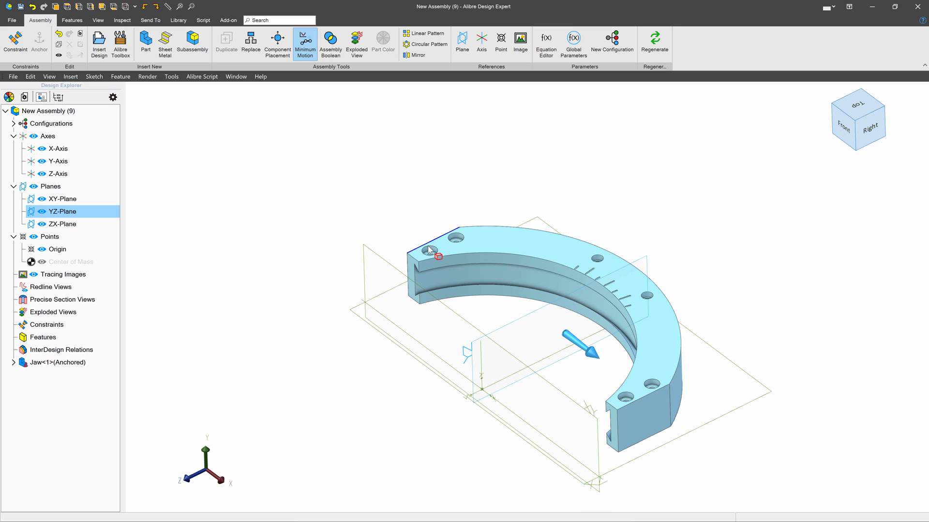
scroll(512, 311, "up", 2)
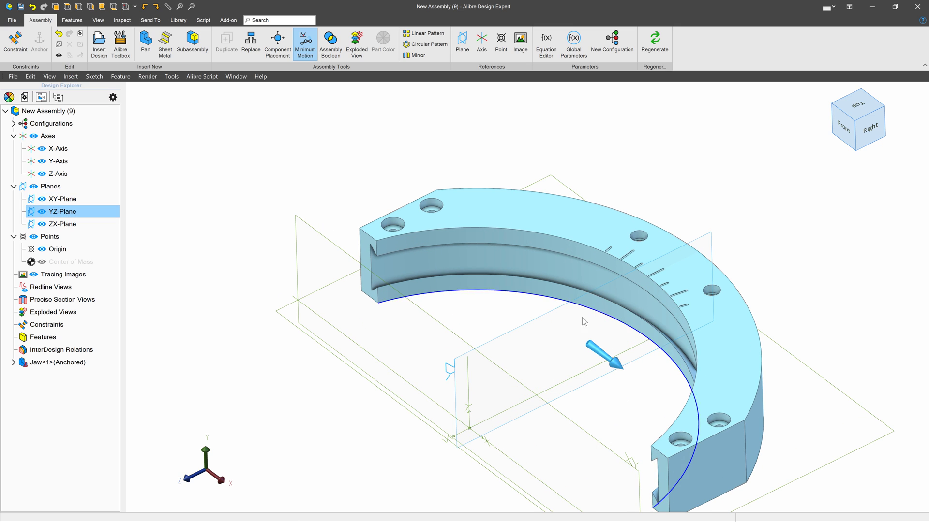
left_click(499, 318)
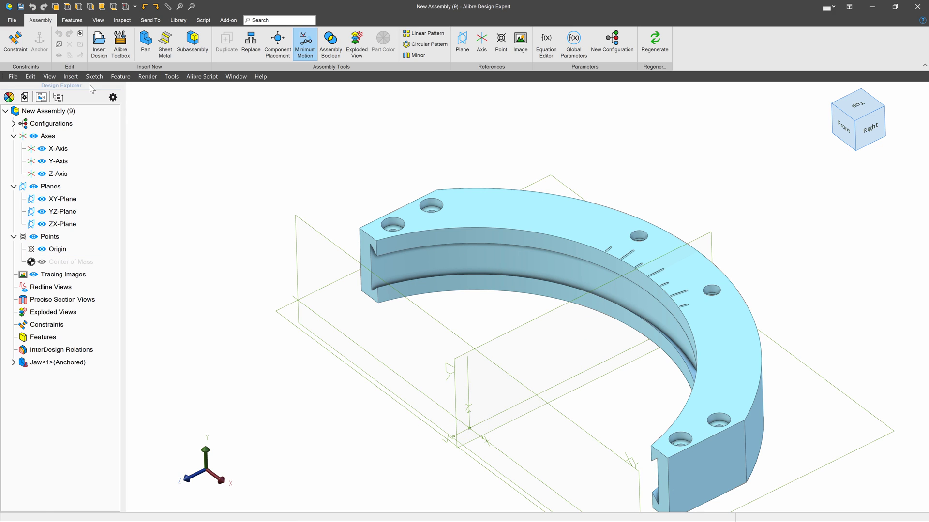
Insert one copy of Main Jaw.AD_PRT near the assembly's origin, beside the anchored jaw
left_click(99, 41)
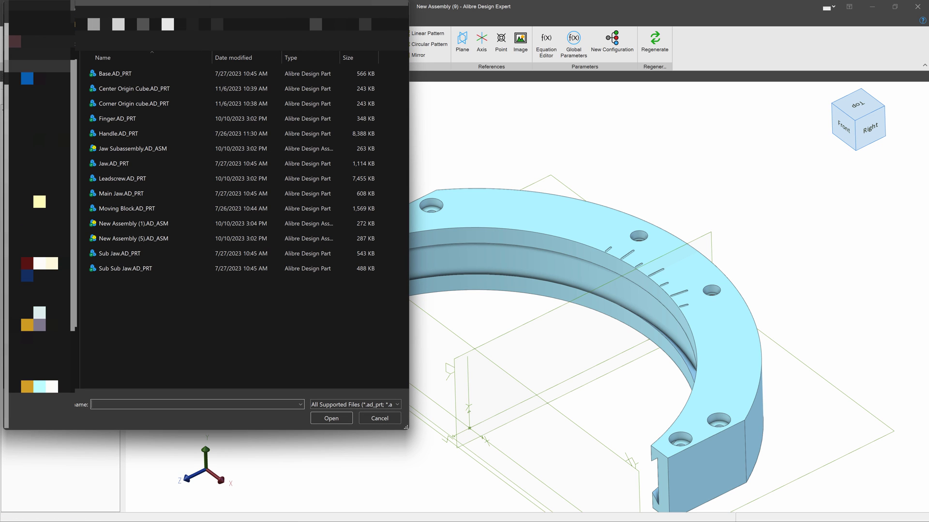
left_click(119, 194)
left_click(329, 416)
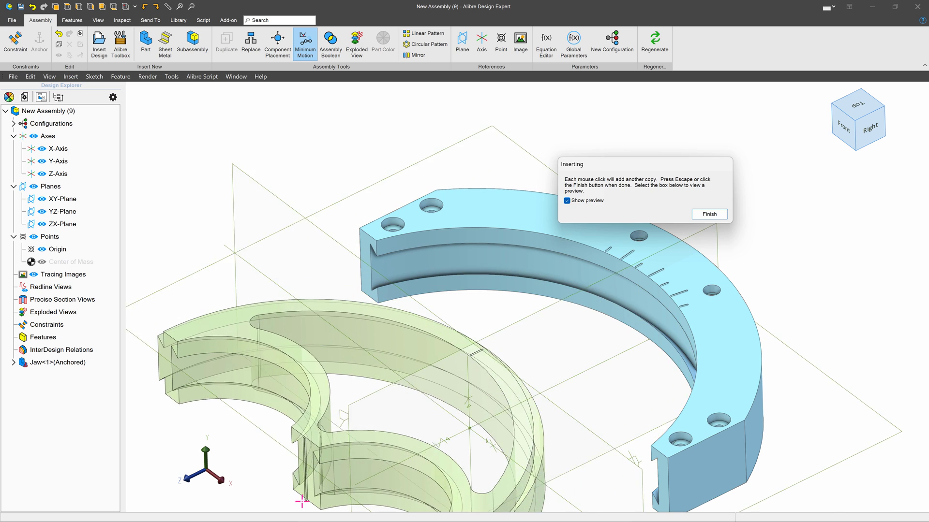
left_click(460, 439)
left_click(709, 214)
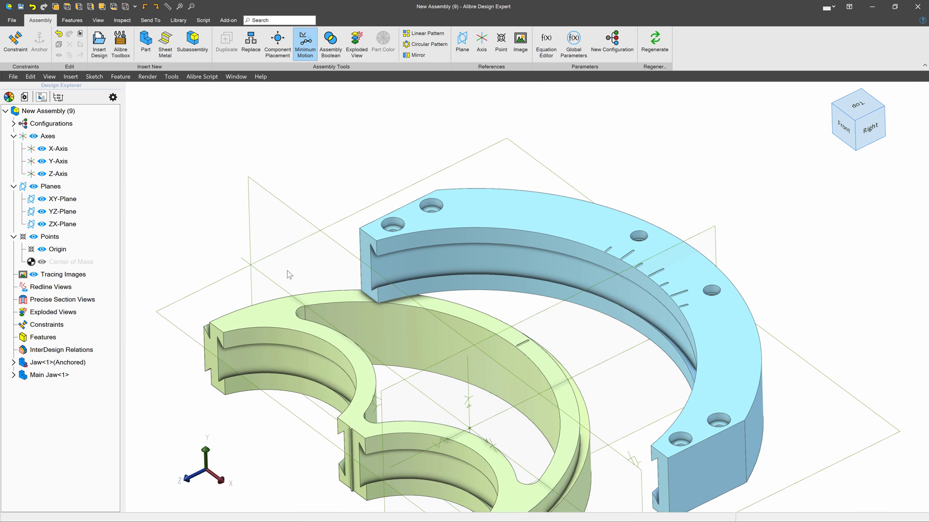
Move the main jaw freely beside the anchored jaw to test its unconstrained motion
scroll(410, 270, "down", 5)
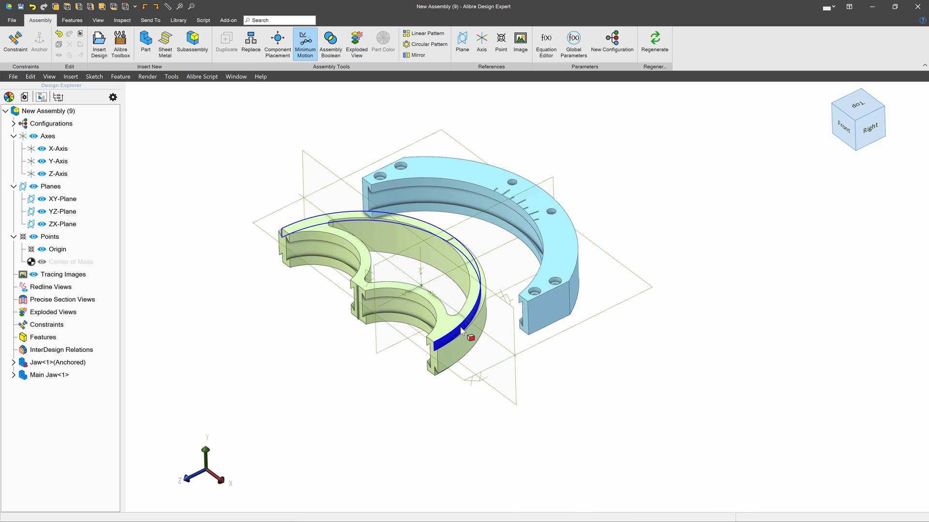
left_click_drag(446, 431, 435, 334)
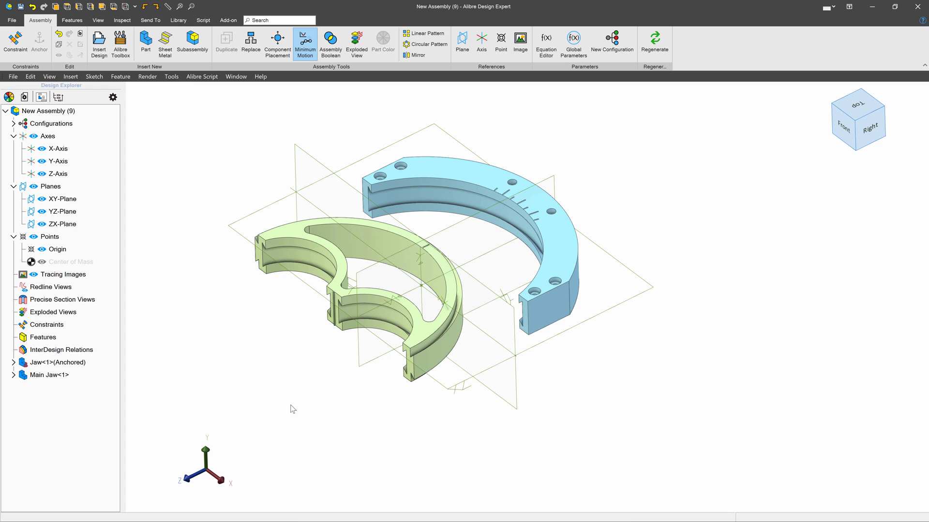
left_click(333, 306)
scroll(527, 167, "up", 3)
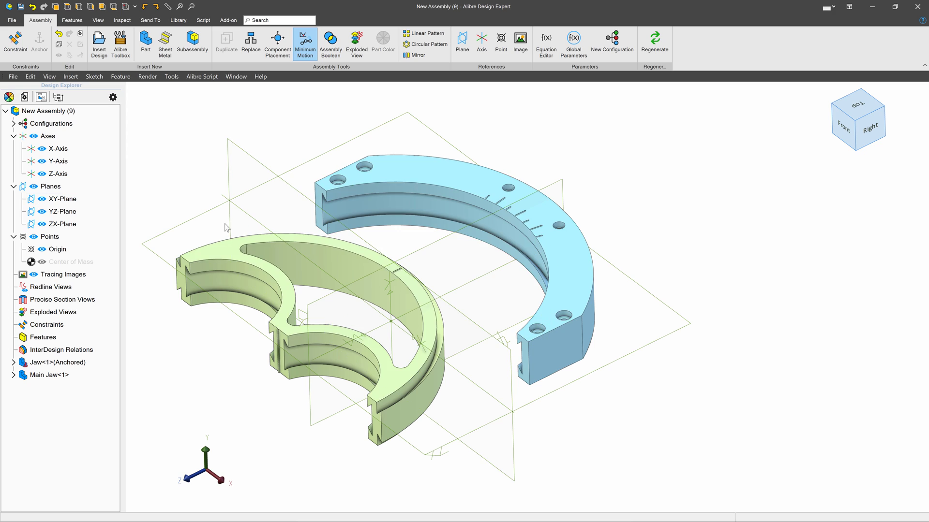
Constrain the top faces of the jaw and the main jaw as coincident, and slide the main jaw away from the jaw
left_click(225, 254)
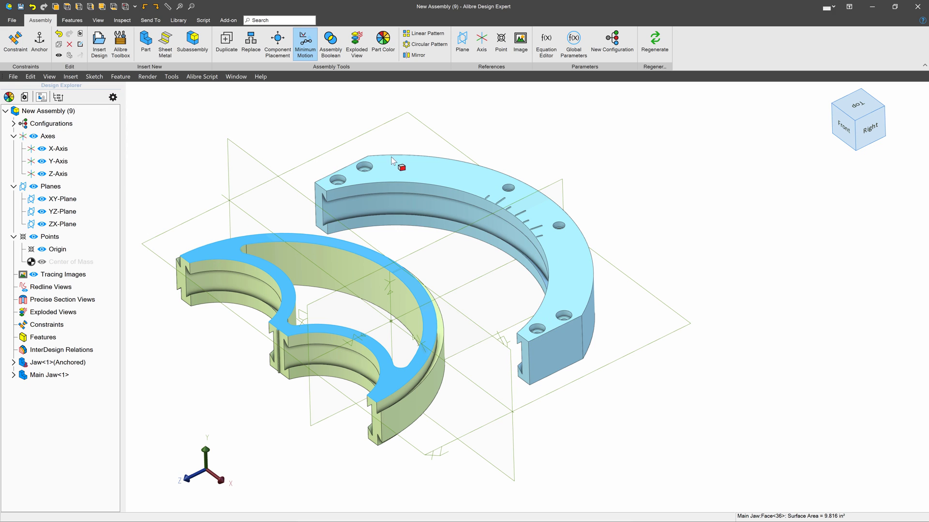
left_click(424, 167)
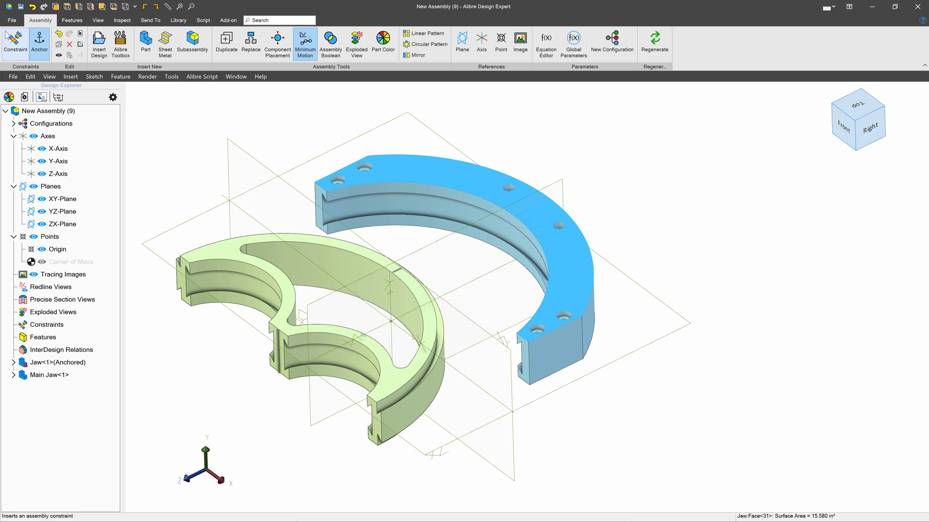
left_click(14, 42)
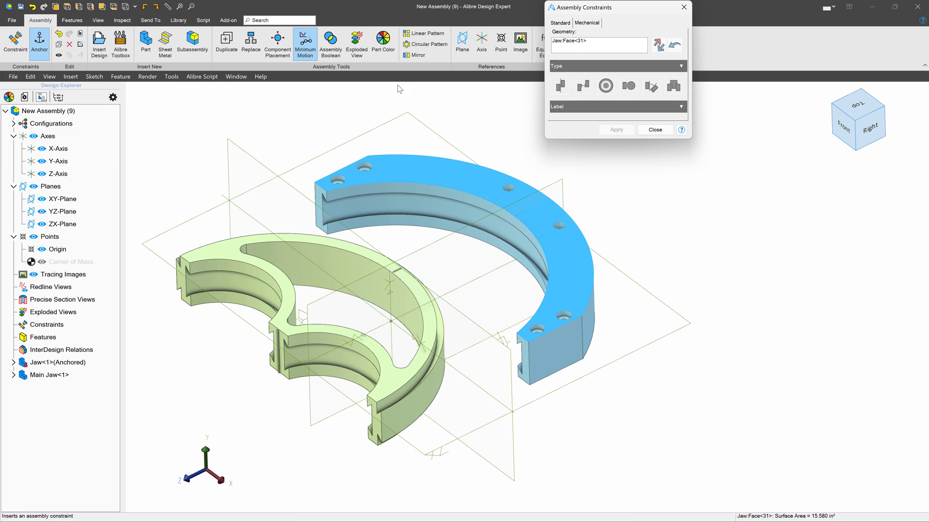
left_click(217, 249)
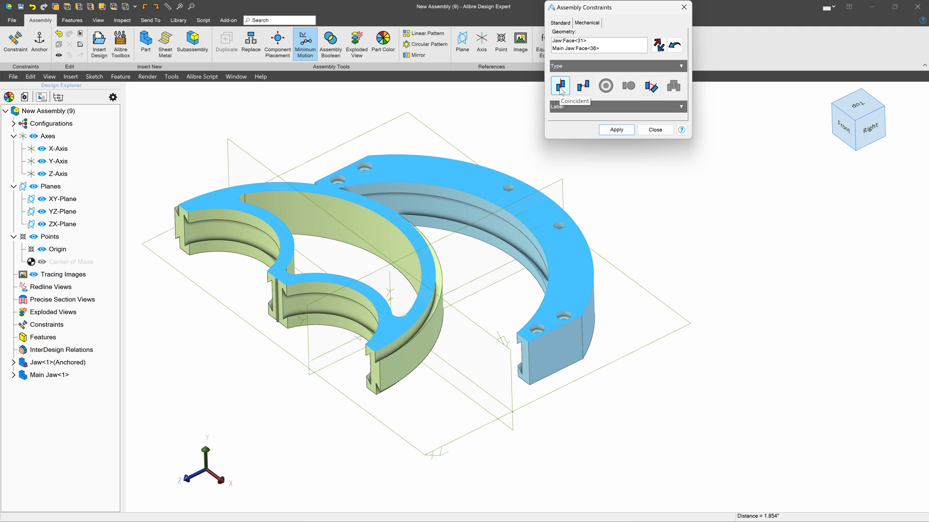
left_click(860, 132)
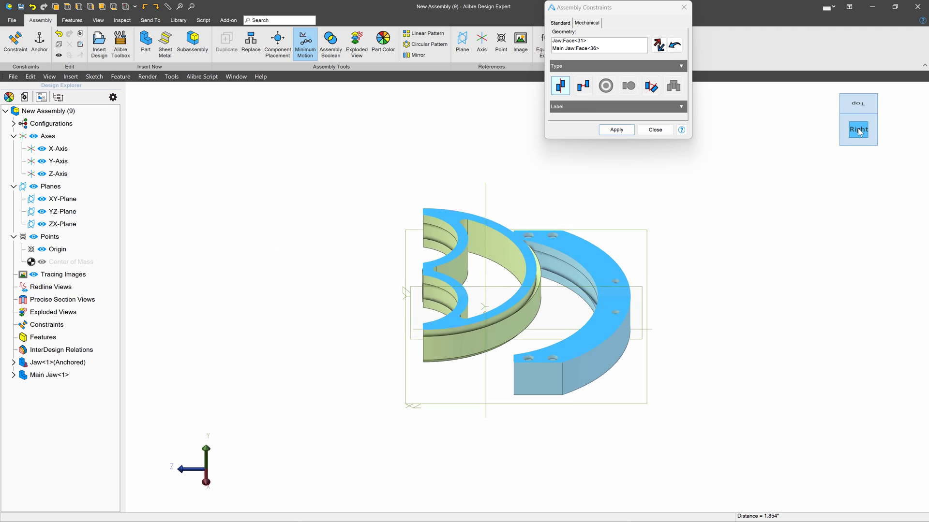
left_click(616, 129)
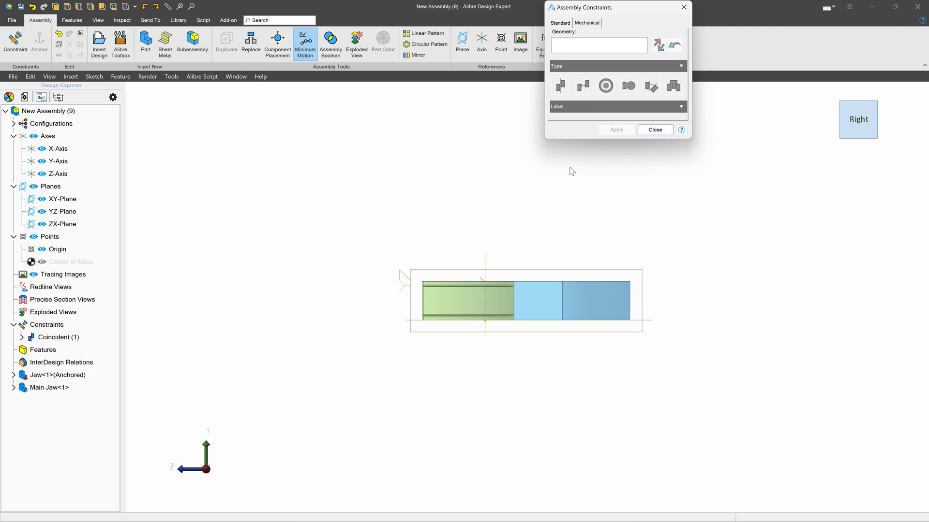
left_click_drag(468, 307, 393, 324)
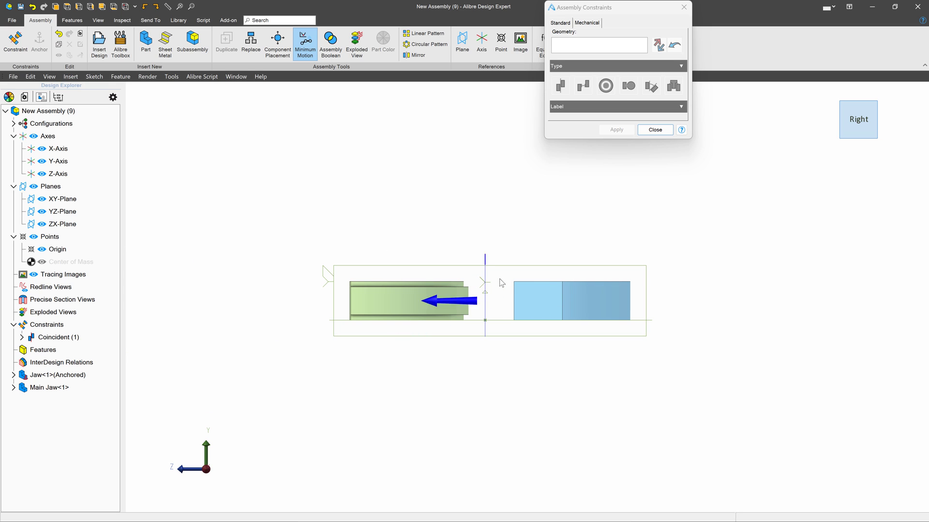
Add a coaxial constraint with zero offset between the jaw's inner groove face and the main jaw's outermost curved face
middle_click_drag(456, 277, 423, 287)
scroll(423, 286, "up", 2)
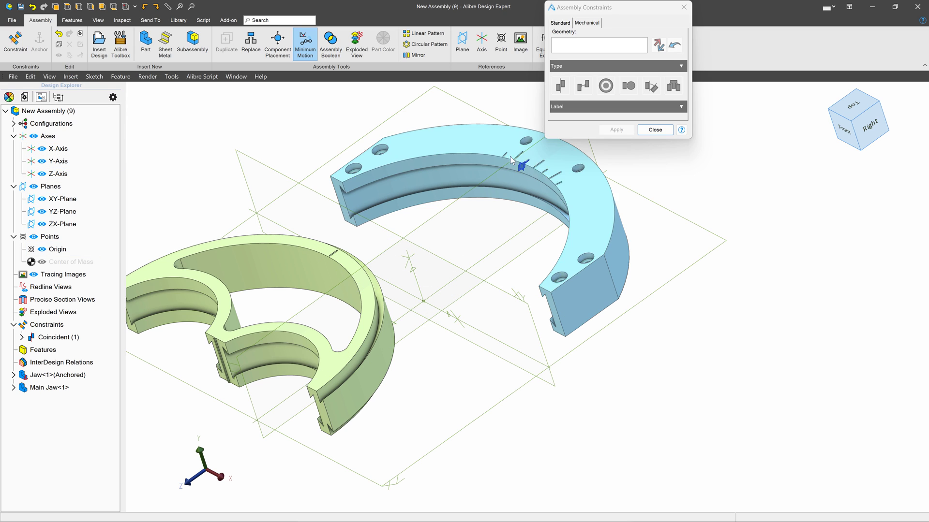
left_click(419, 179)
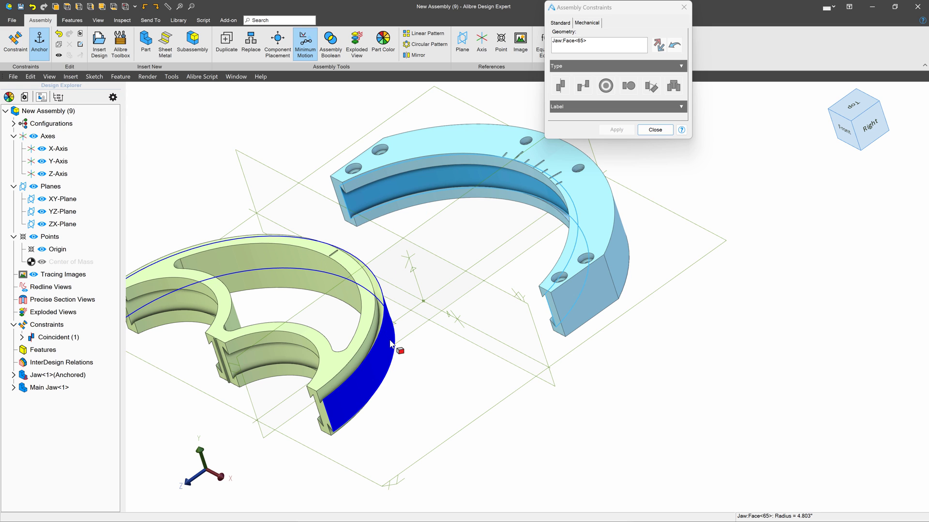
left_click(397, 346)
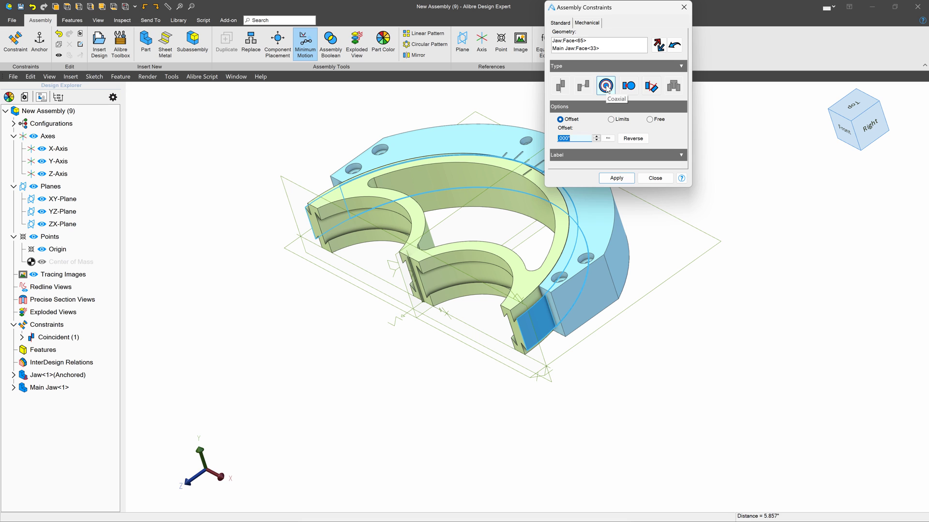
left_click(616, 178)
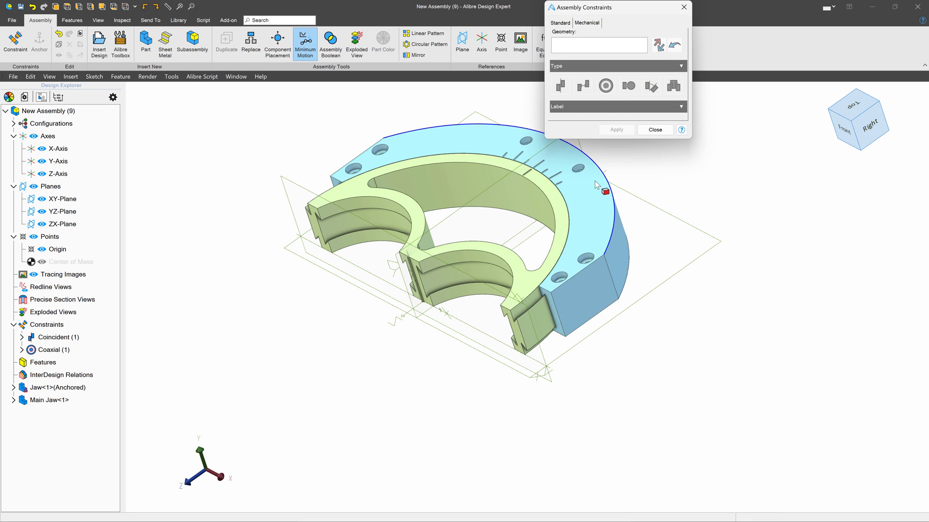
Slide the main jaw back and forth in the jaw's groove to test its remaining motion, and finish constraining
left_click_drag(450, 187, 401, 164)
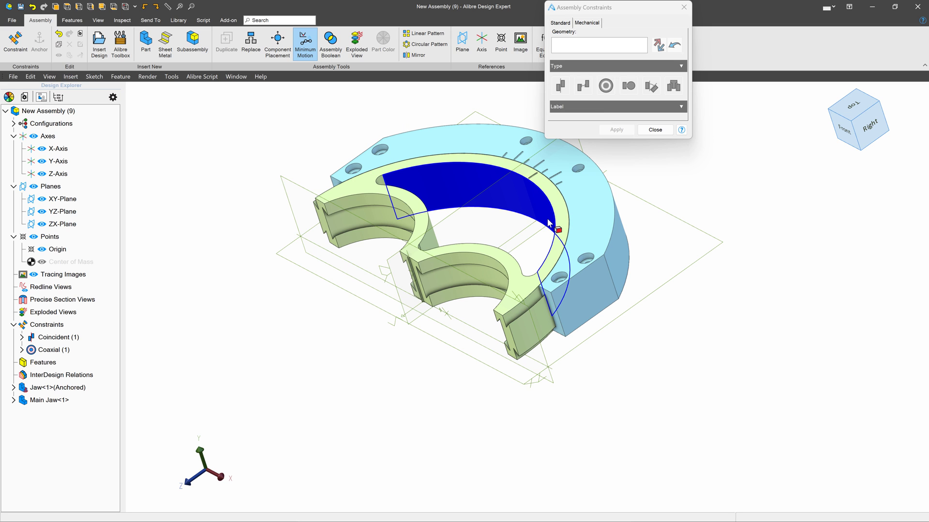
left_click_drag(552, 222, 489, 199)
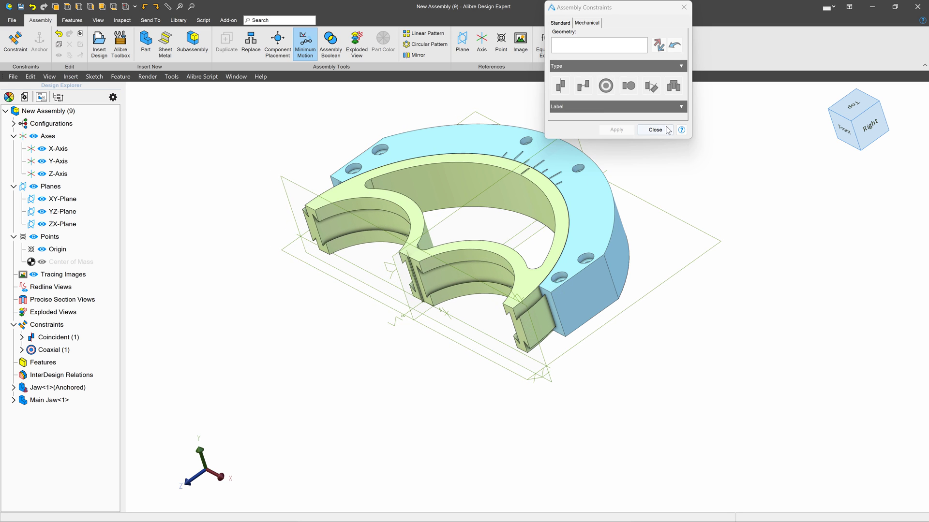
left_click(655, 130)
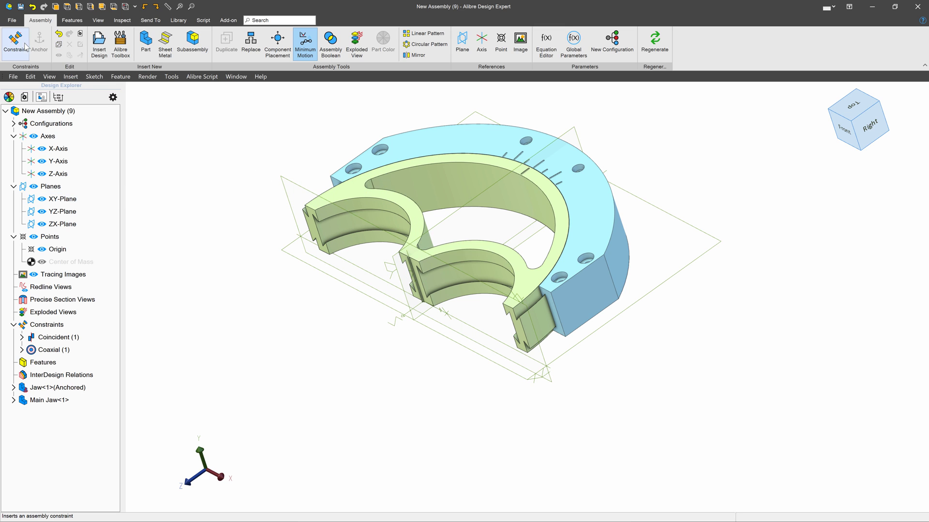
Insert two copies of Sub Jaw.AD_PRT in the open space in front of the main jaw
left_click(96, 43)
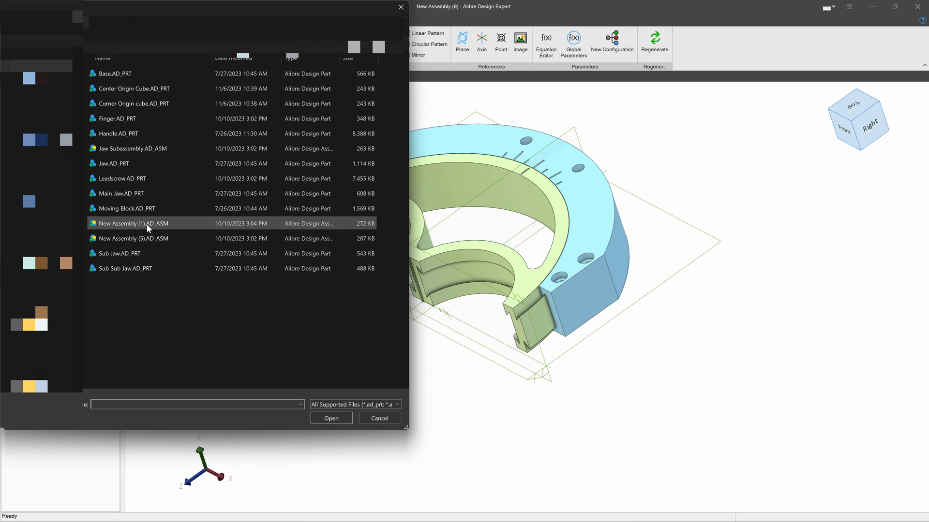
left_click(116, 253)
left_click(326, 417)
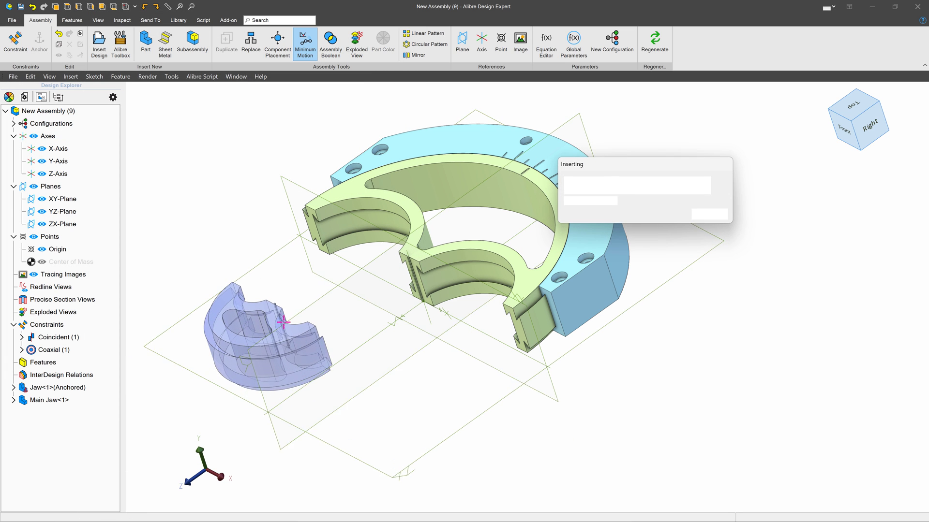
left_click(440, 396)
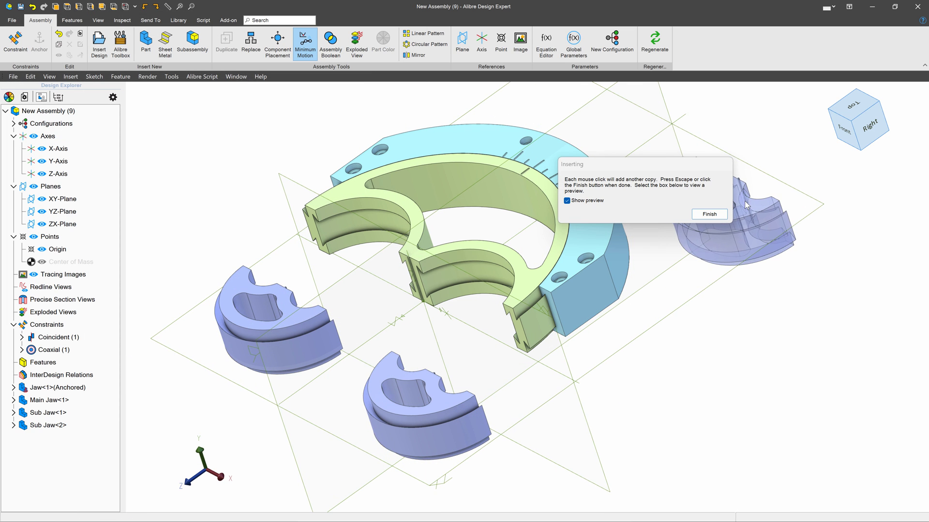
key("Escape")
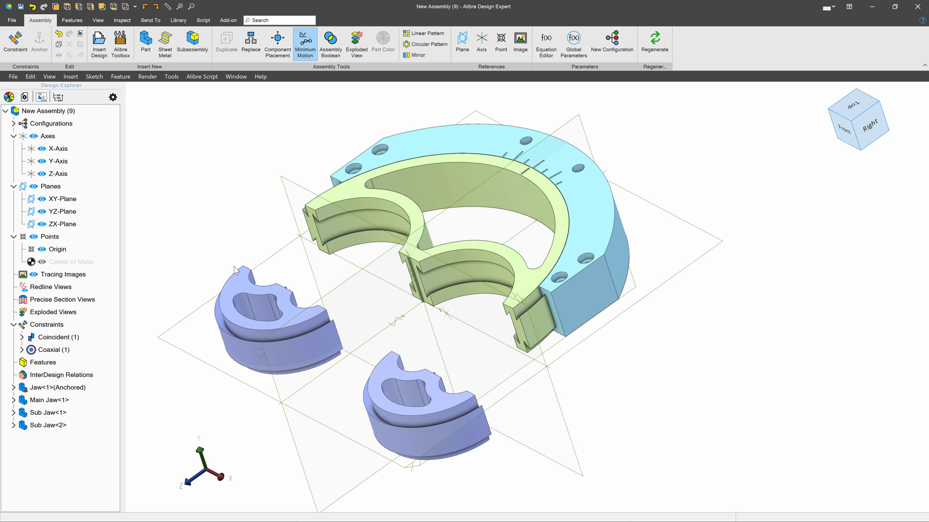
Start an assembly constraint between the top faces of the first sub jaw and the main jaw
left_click(15, 42)
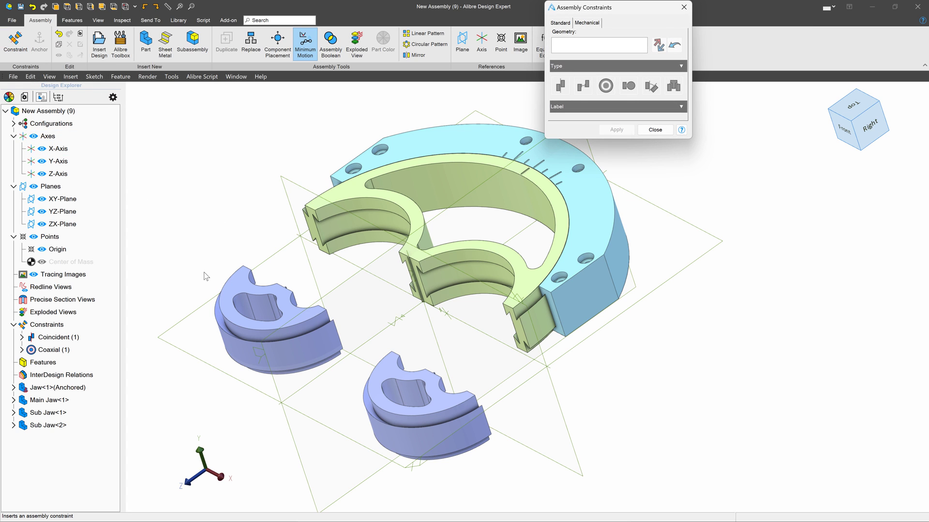
left_click(233, 293)
left_click(350, 193)
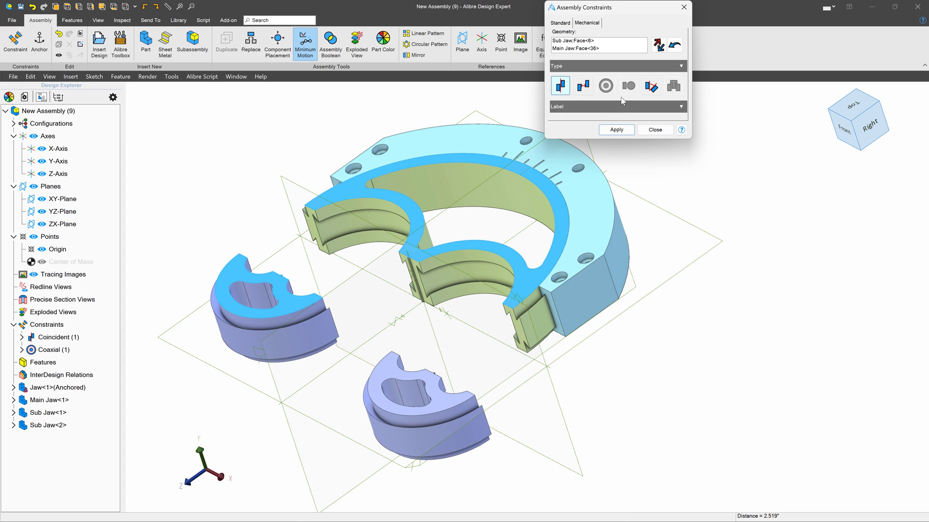
Try an offset constraint of 1 inch between the two top faces, and move the sub jaw to test it from the right view
left_click(583, 87)
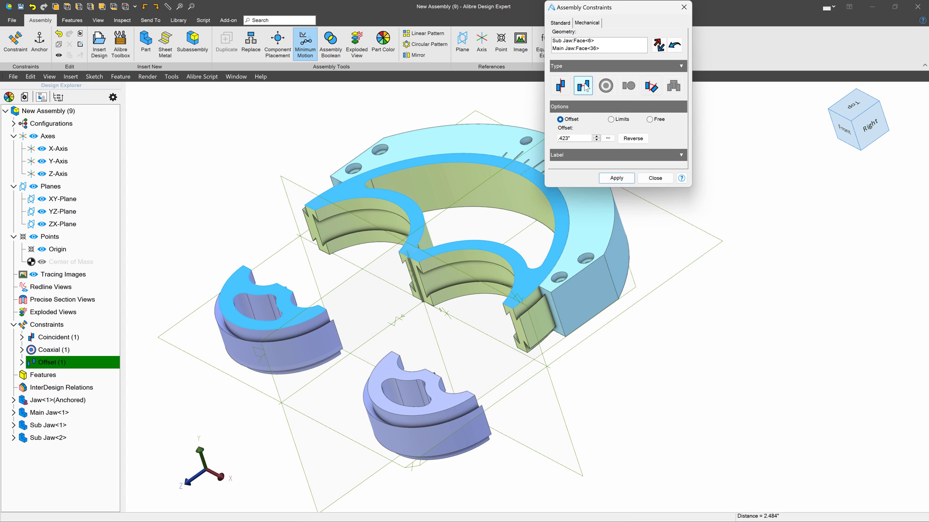
left_click(855, 137)
scroll(476, 237, "up", 5)
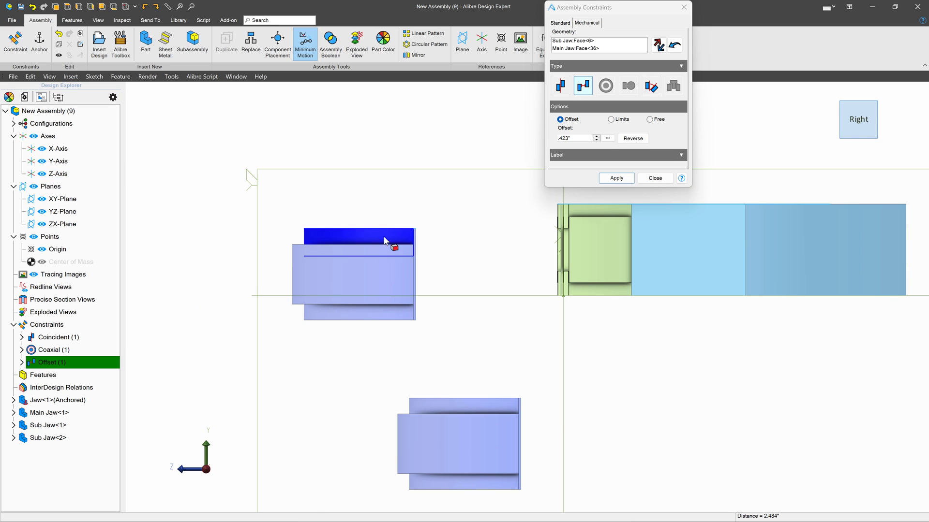
left_click(571, 138)
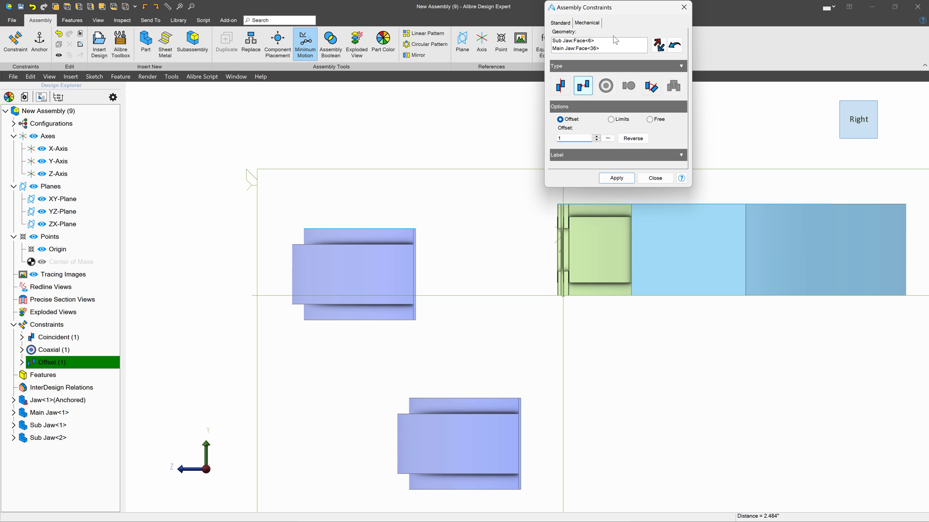
type("1")
key("Return")
left_click_drag(393, 303, 492, 243)
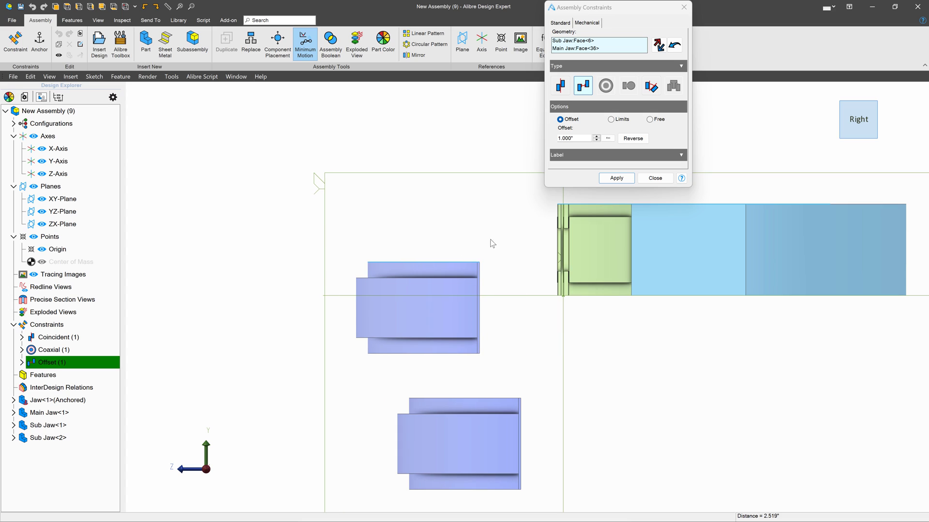
Try an angle constraint of 15° between the sub jaw's and main jaw's top faces
left_click(583, 138)
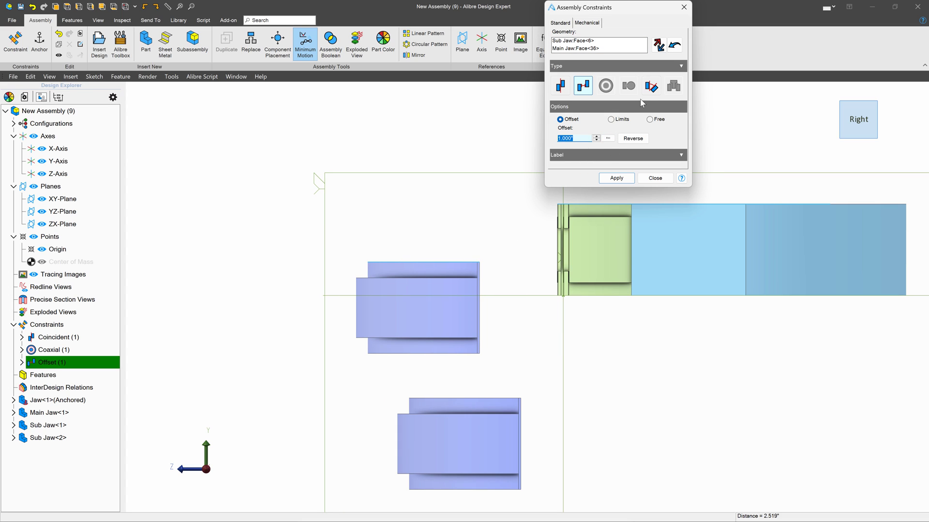
left_click(651, 86)
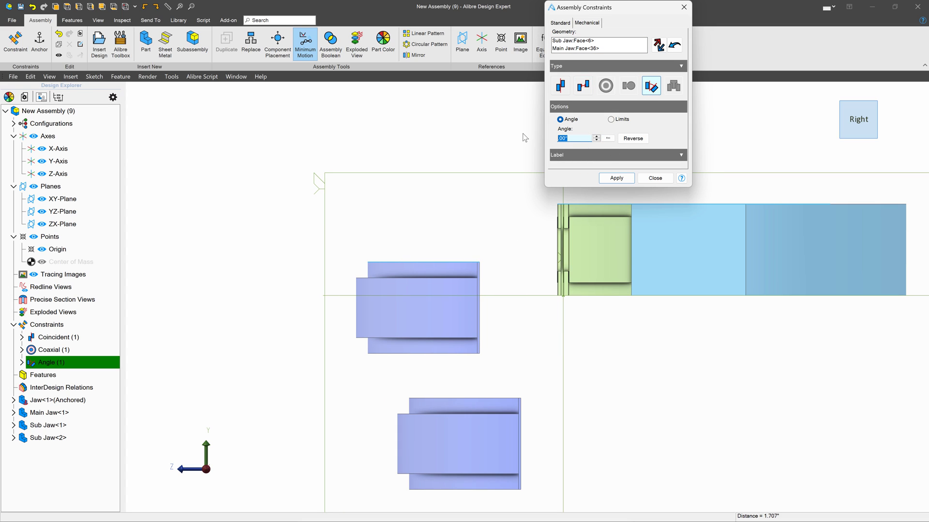
key("Tab")
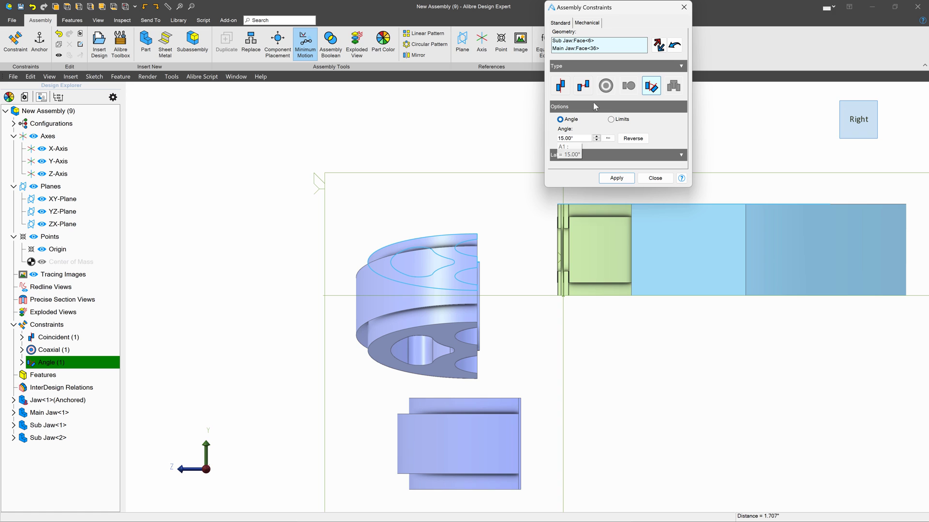
Apply a coincident constraint between the top faces of the first sub jaw and the main jaw
left_click(564, 87)
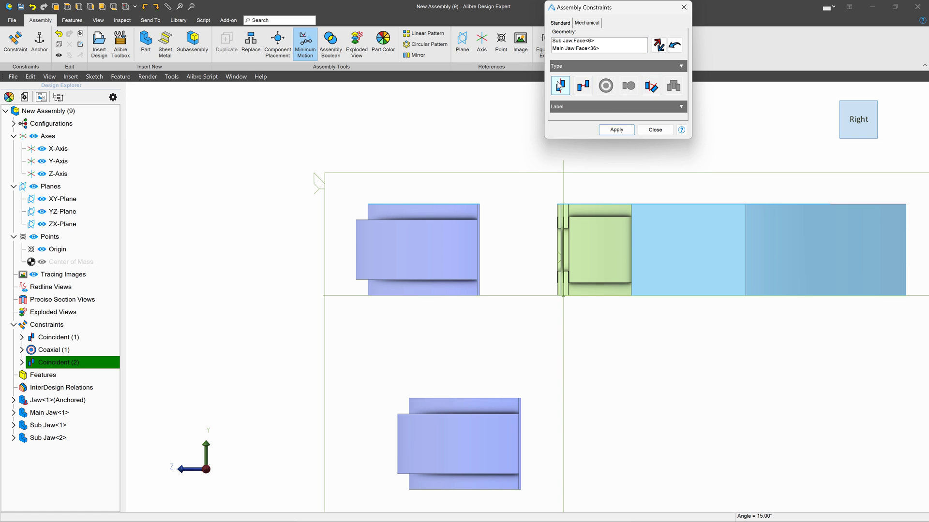
key("ctrl+shift+i")
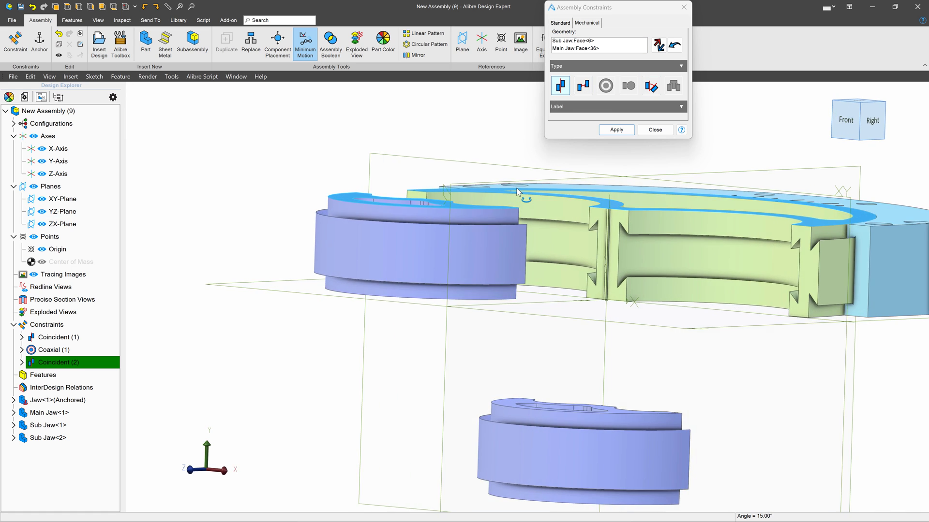
left_click(618, 131)
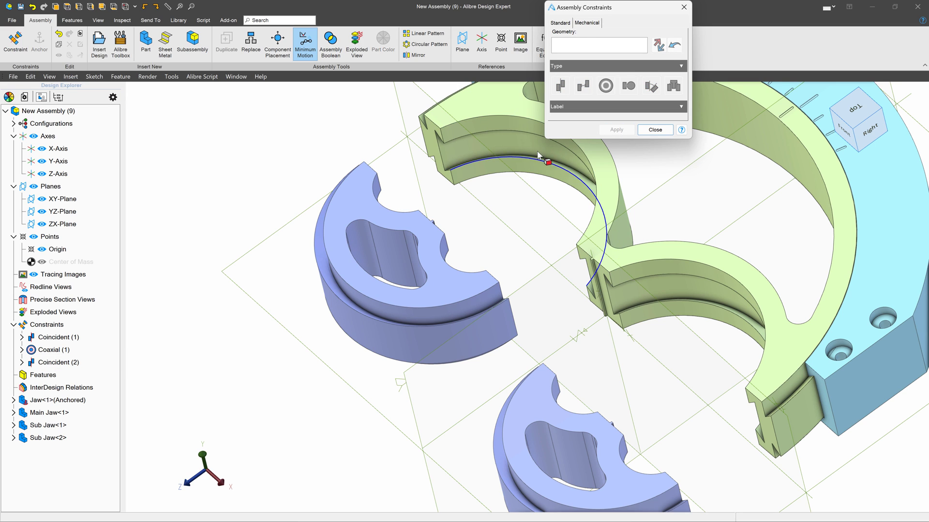
Apply a coaxial constraint with a 0 offset between the main jaw's groove face and the first sub jaw's outer rim, and test the motion
left_click(527, 140)
left_click(488, 321)
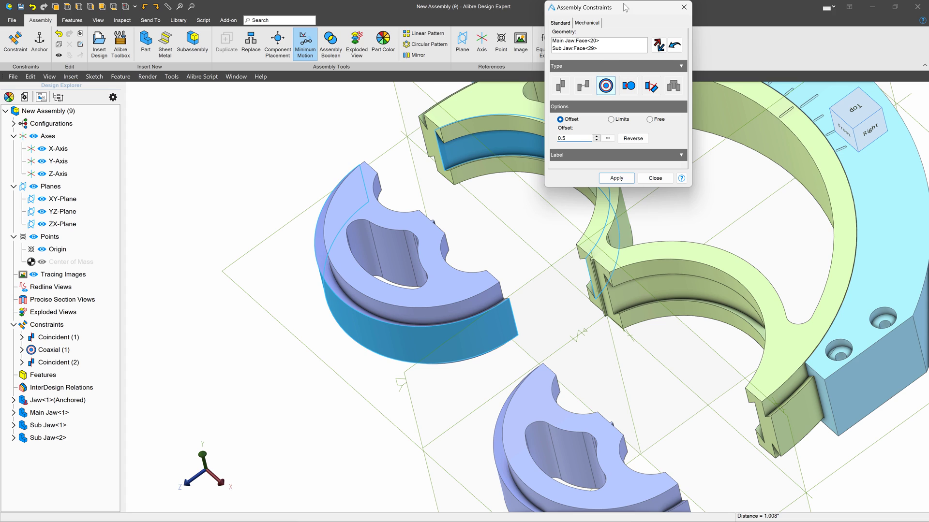
left_click(602, 48)
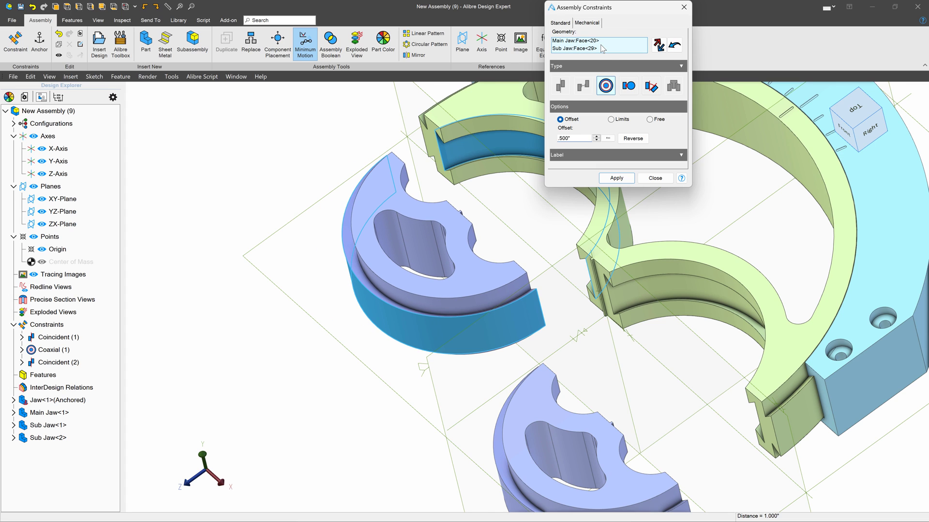
left_click(564, 139)
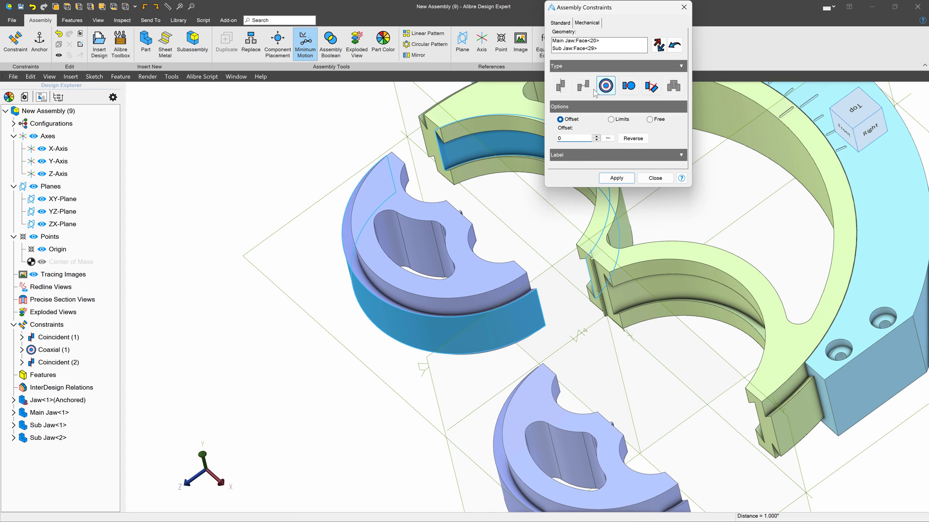
left_click(605, 51)
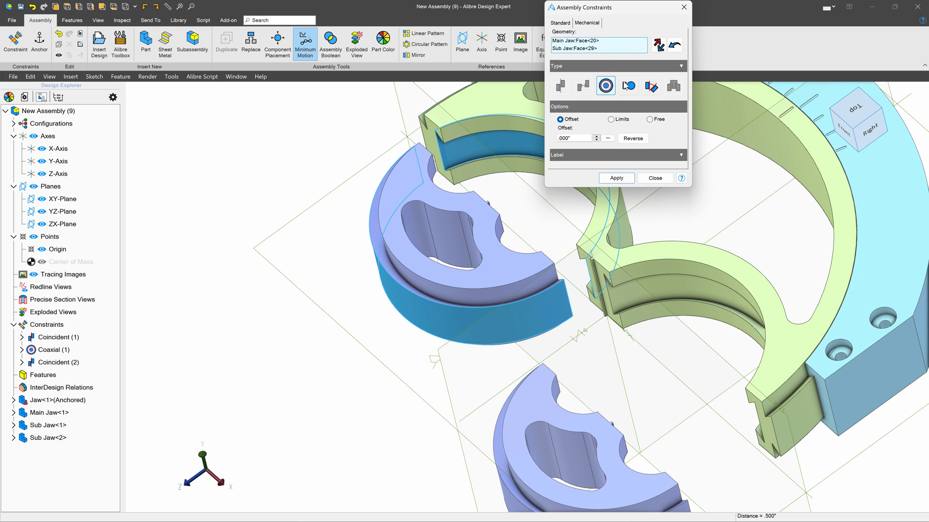
left_click(616, 178)
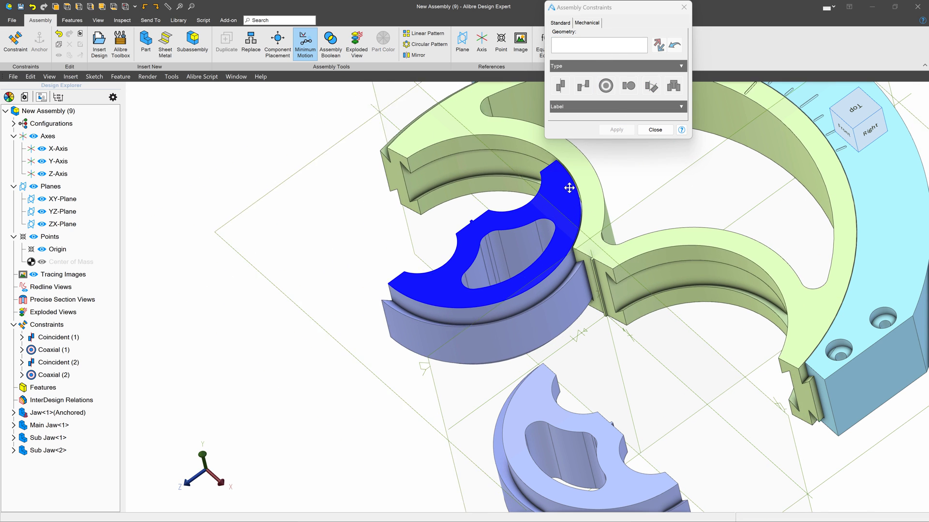
left_click_drag(569, 188, 471, 127)
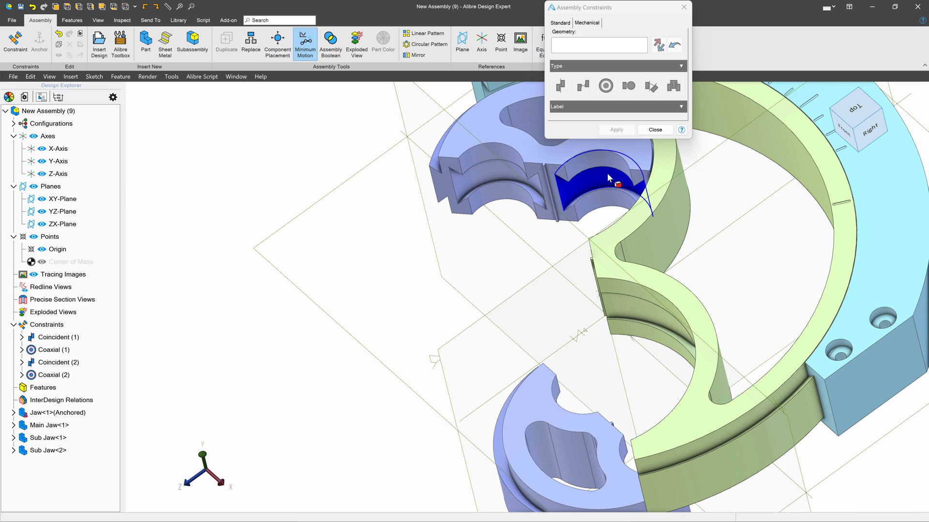
left_click_drag(608, 178, 483, 203)
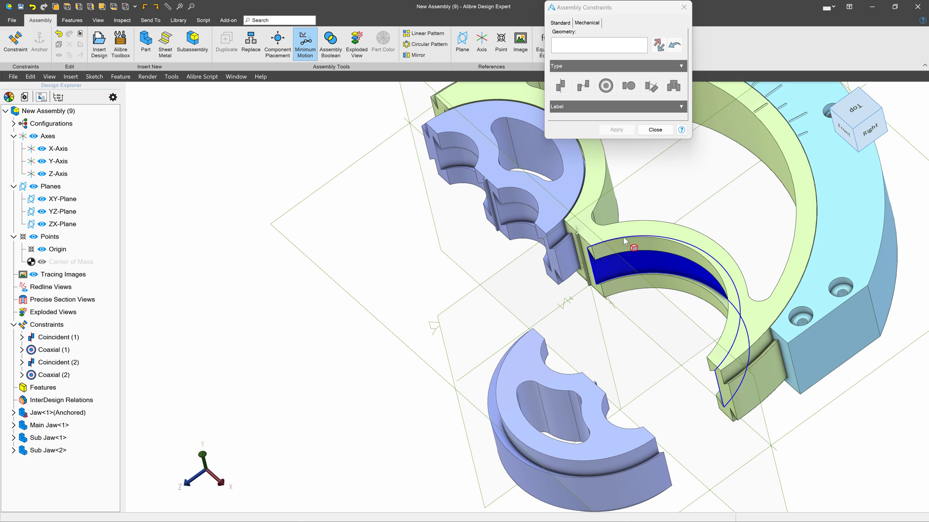
Start a constraint between the side face of the main jaw's narrow central rib and the jaw's end face, trying a coincident relation
scroll(604, 237, "up", 6)
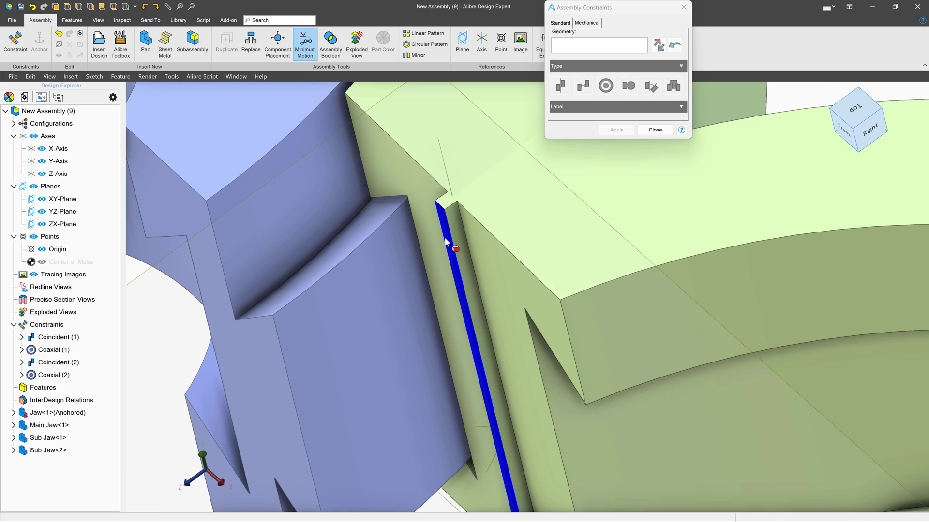
left_click(440, 230)
scroll(323, 205, "down", 6)
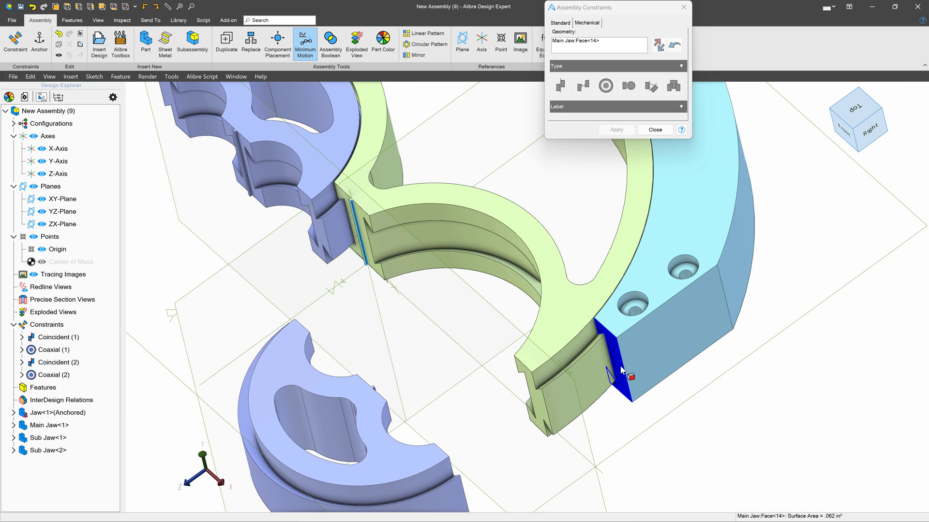
left_click(621, 370)
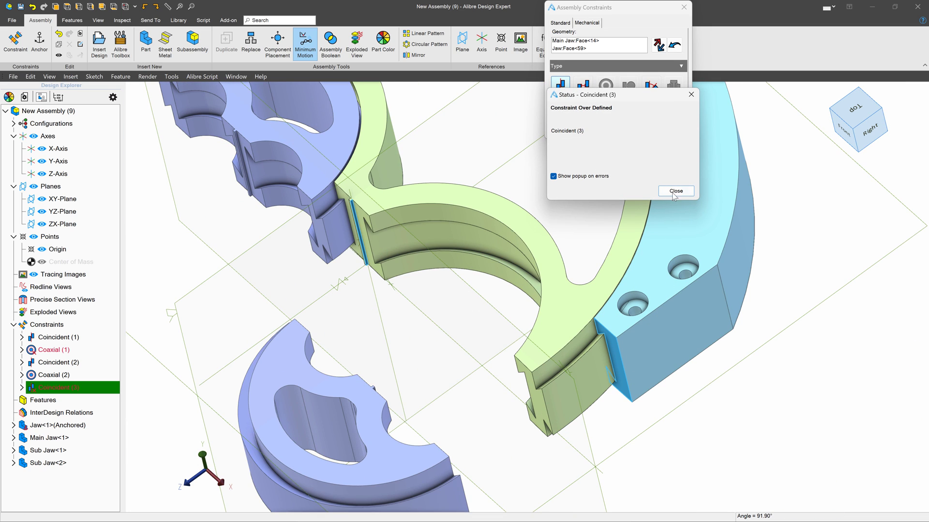
left_click(675, 191)
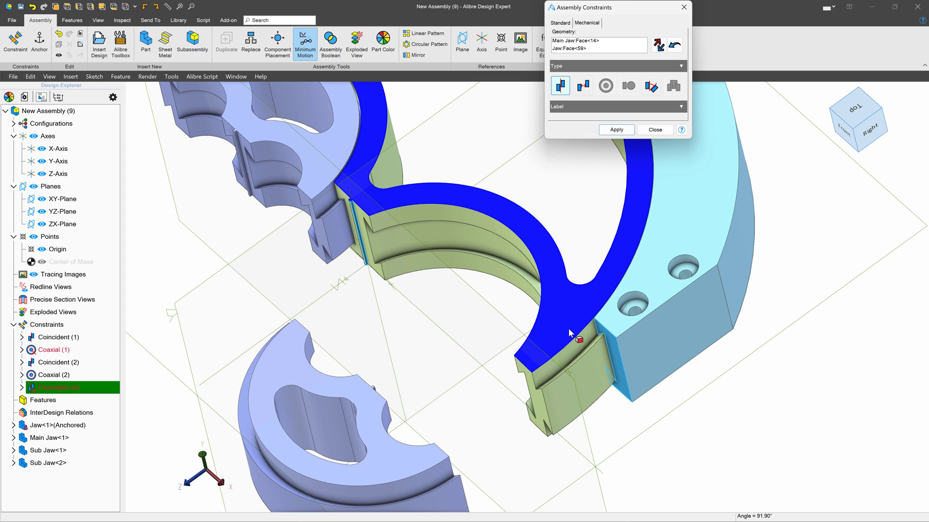
Apply an angle constraint of 90° between the main jaw's rib face and the jaw's end face
left_click(651, 86)
left_click(573, 138)
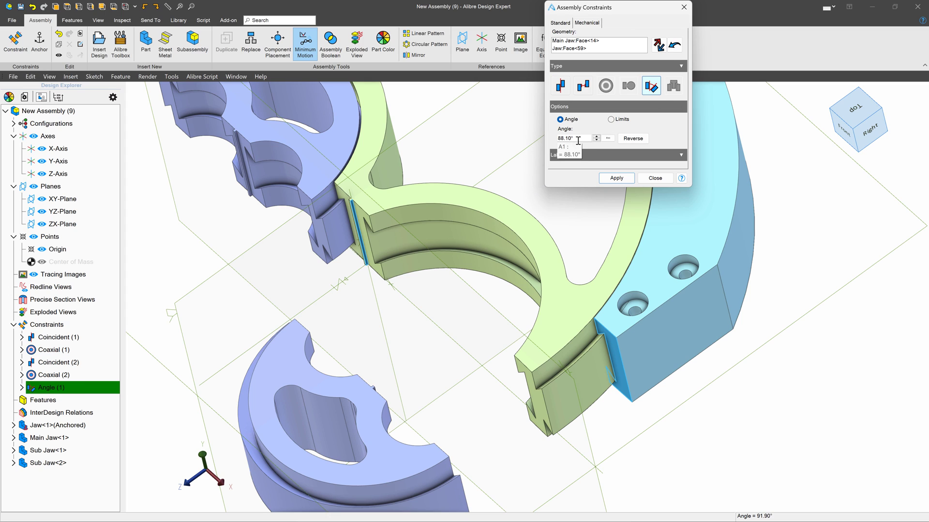
left_click(623, 51)
left_click(615, 178)
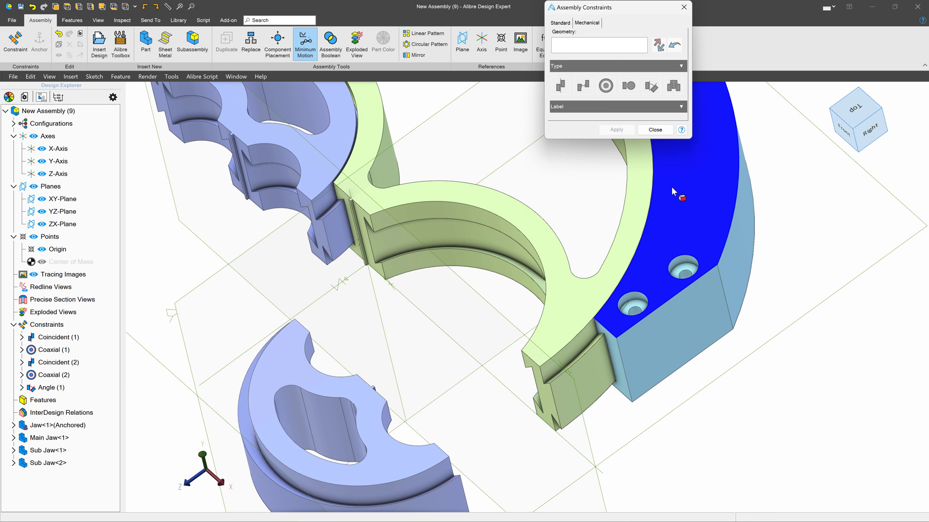
left_click(654, 129)
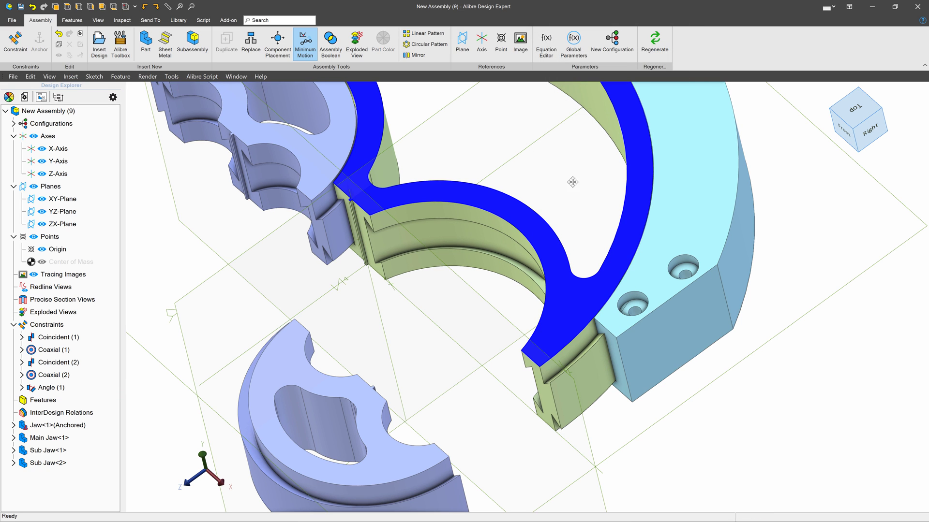
Examine the main jaw's rib face and the jaw's end face, and how the two parts line up
scroll(357, 182, "up", 5)
scroll(357, 183, "down", 2)
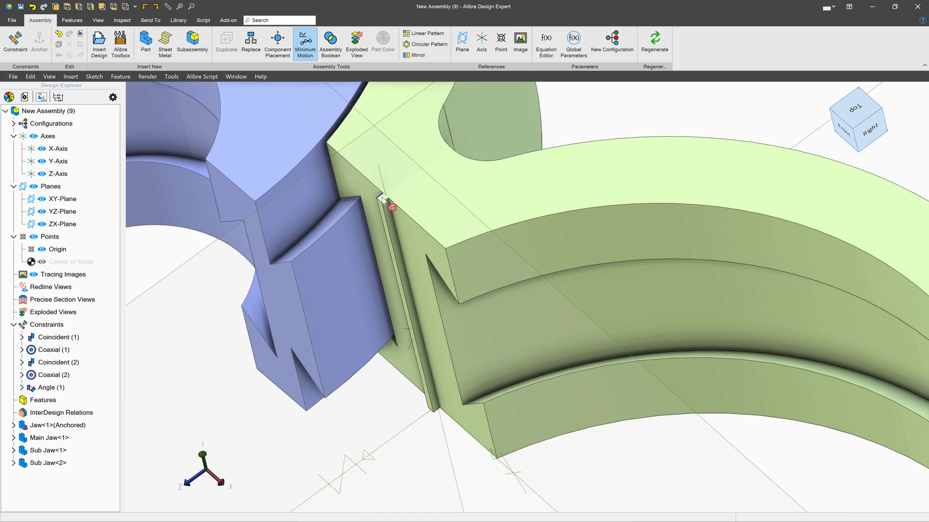
scroll(382, 201, "down", 4)
left_click(635, 356)
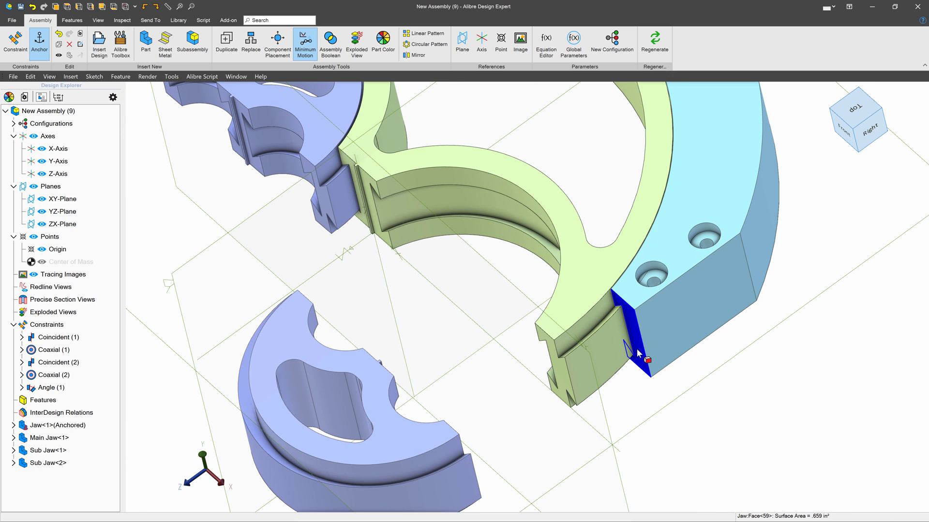
scroll(439, 253, "down", 5)
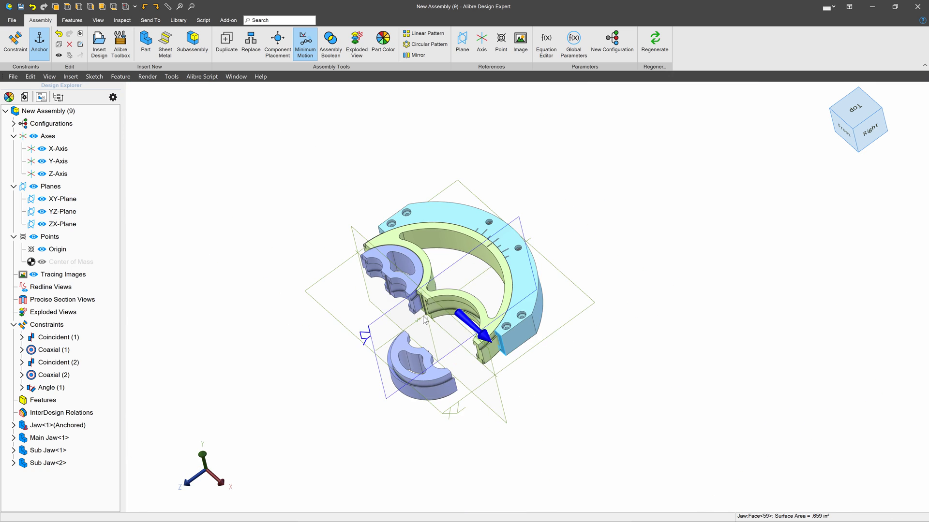
scroll(393, 308, "up", 5)
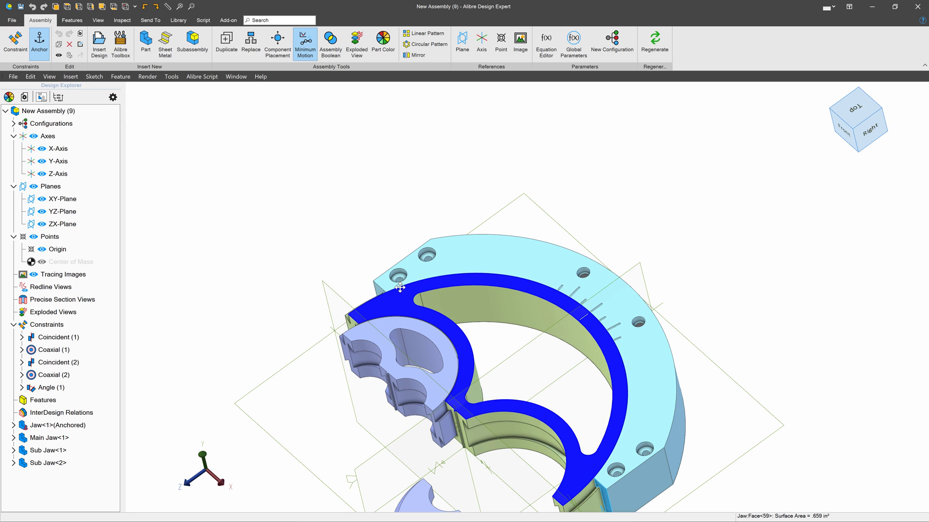
scroll(445, 319, "down", 3)
scroll(492, 349, "up", 3)
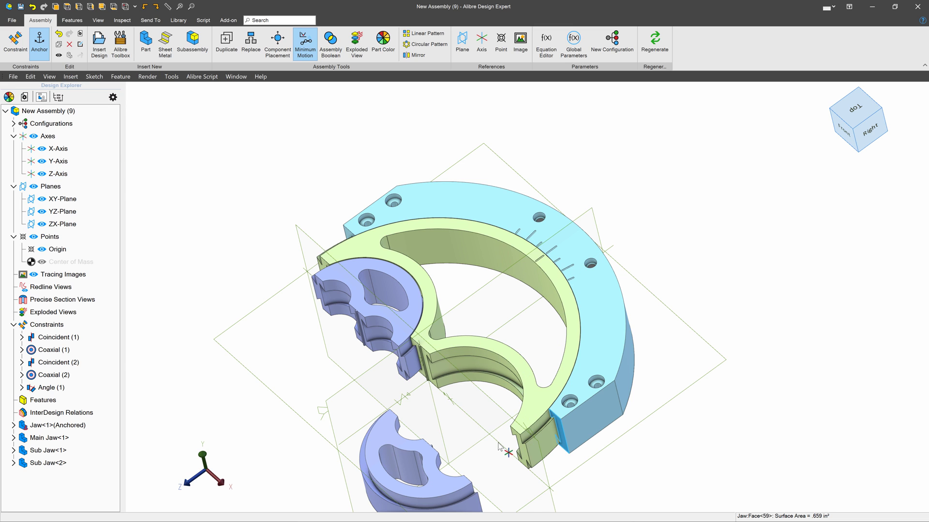
scroll(501, 448, "up", 3)
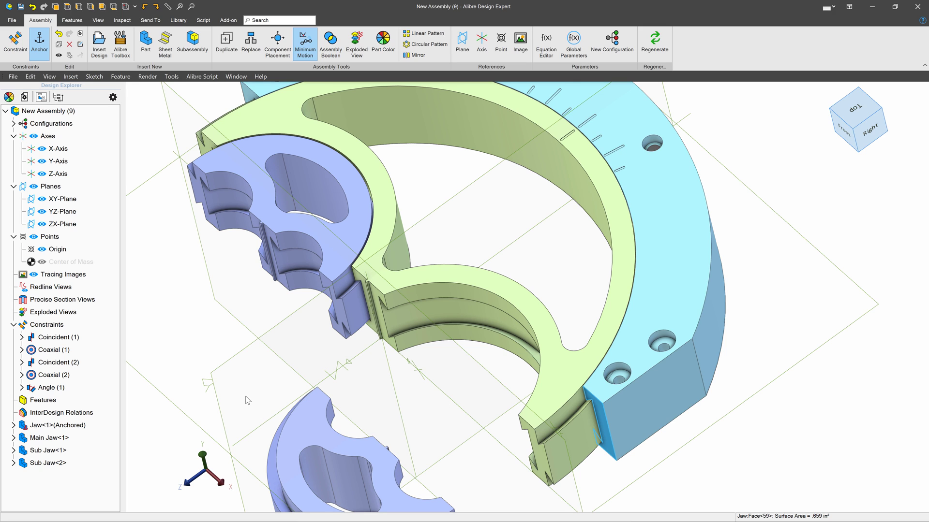
Change the angle constraint between the main jaw and jaw to limits, with a minimum of 75° and a maximum of 105°
right_click(45, 389)
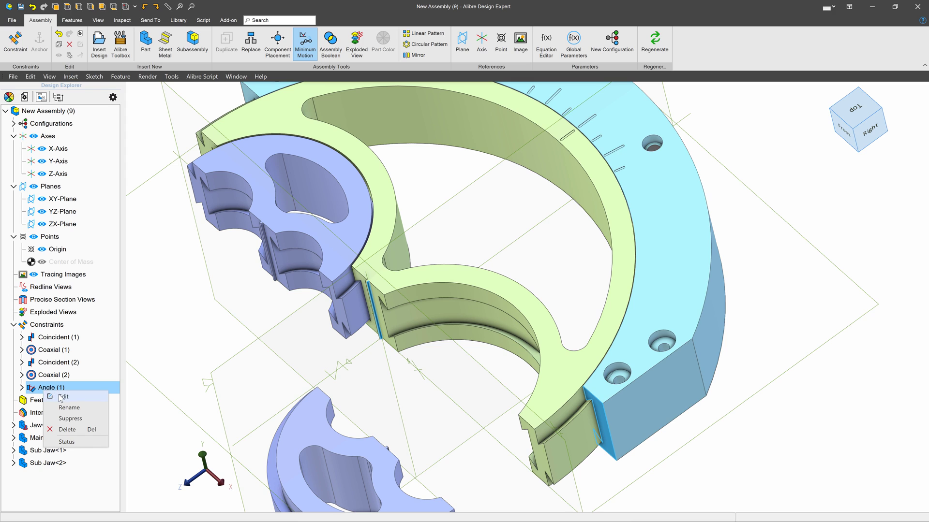
left_click(61, 398)
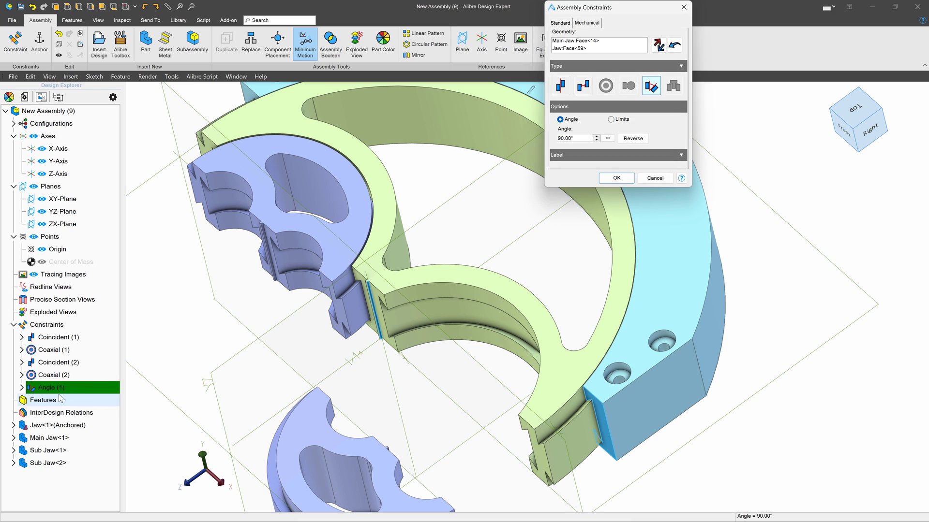
left_click(611, 119)
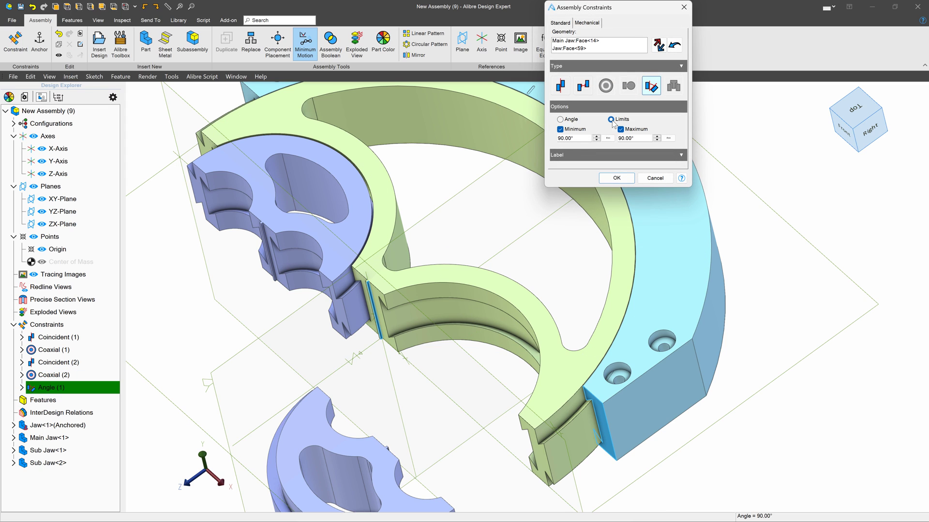
double_click(583, 138)
type("75")
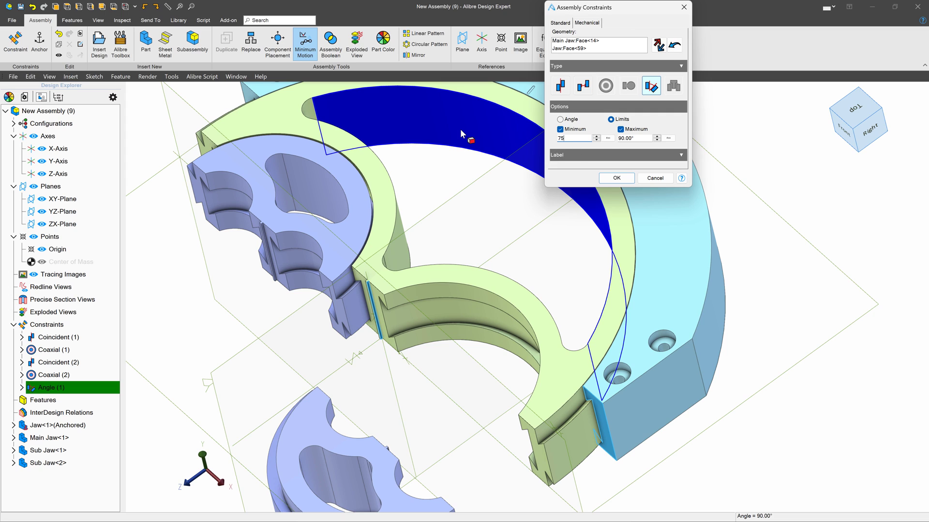
left_click(645, 139)
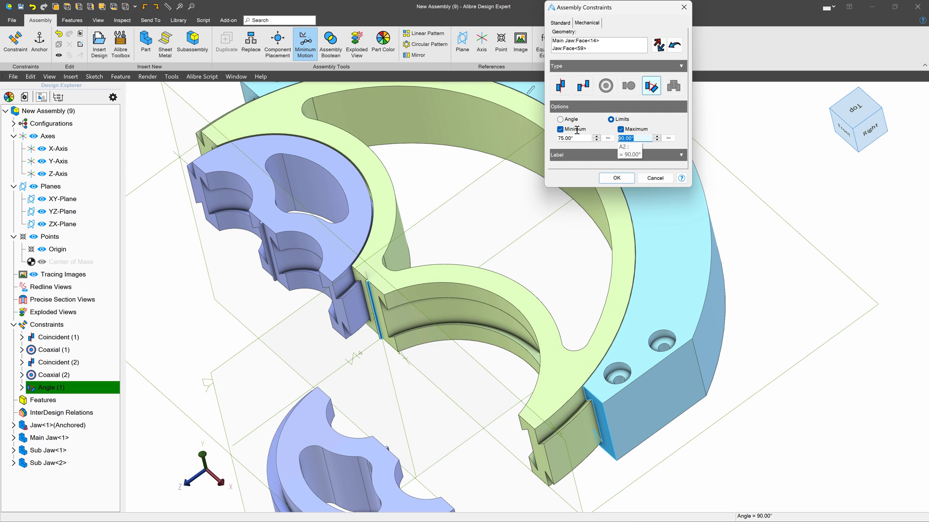
left_click(604, 156)
left_click(606, 157)
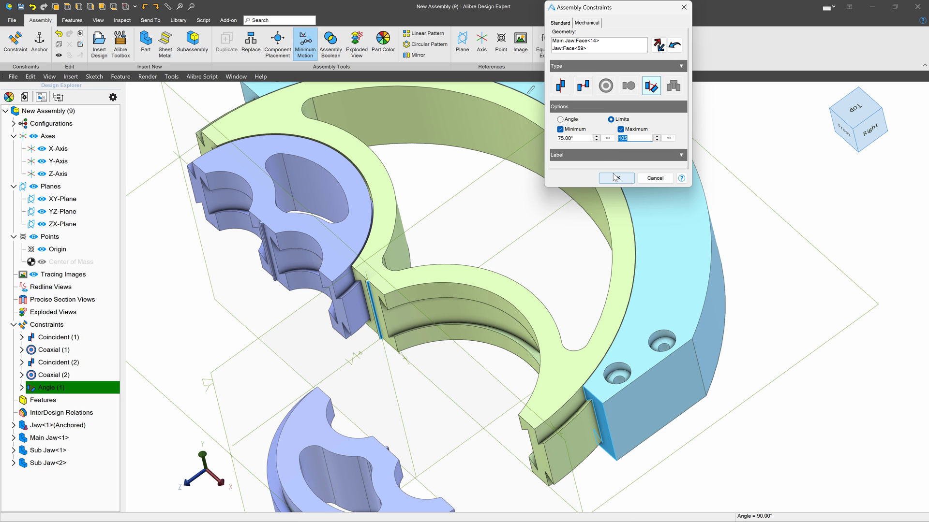
left_click(615, 178)
Swing the main jaw back and forth inside the jaw to test its angular limits
left_click_drag(595, 146, 567, 120)
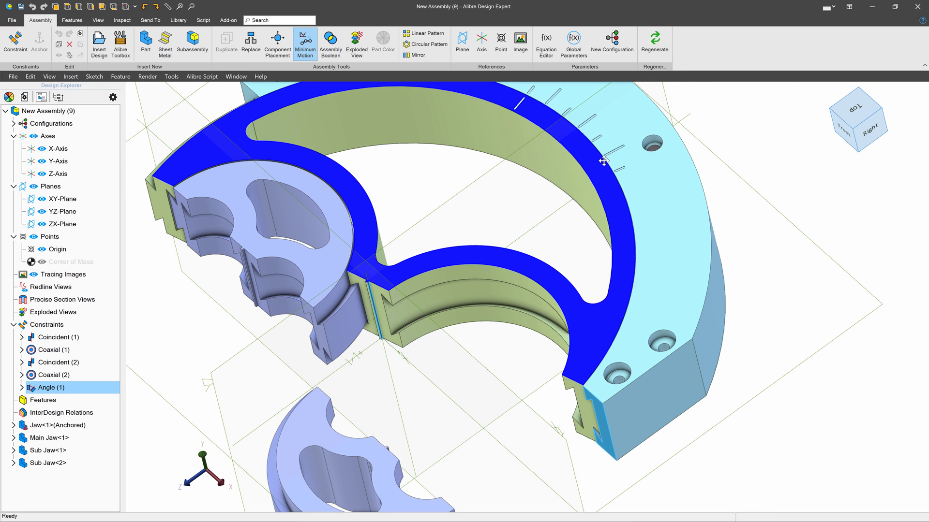
left_click_drag(604, 161, 503, 123)
left_click_drag(584, 183, 630, 338)
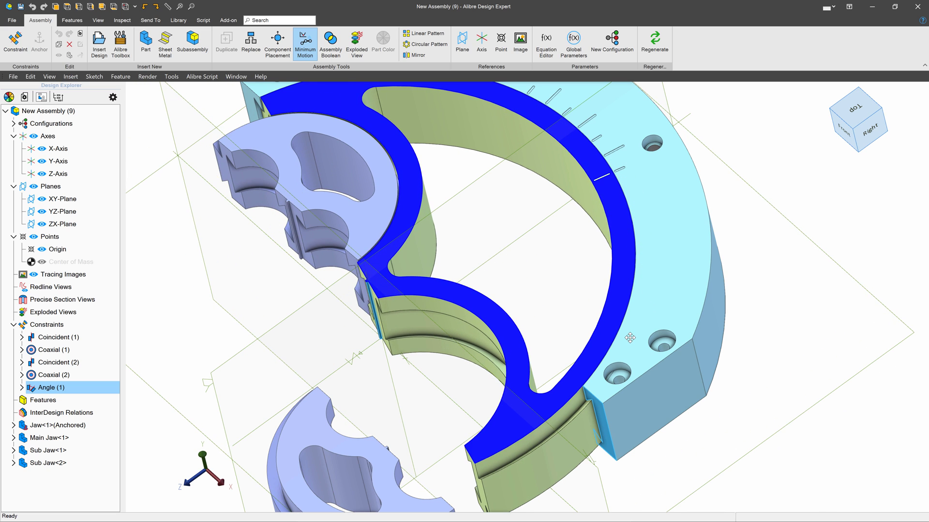
left_click_drag(628, 227, 610, 193)
Start an angle constraint between the first sub jaw's narrow rib side face and the main jaw's flat face beside its central rib
scroll(447, 202, "down", 3)
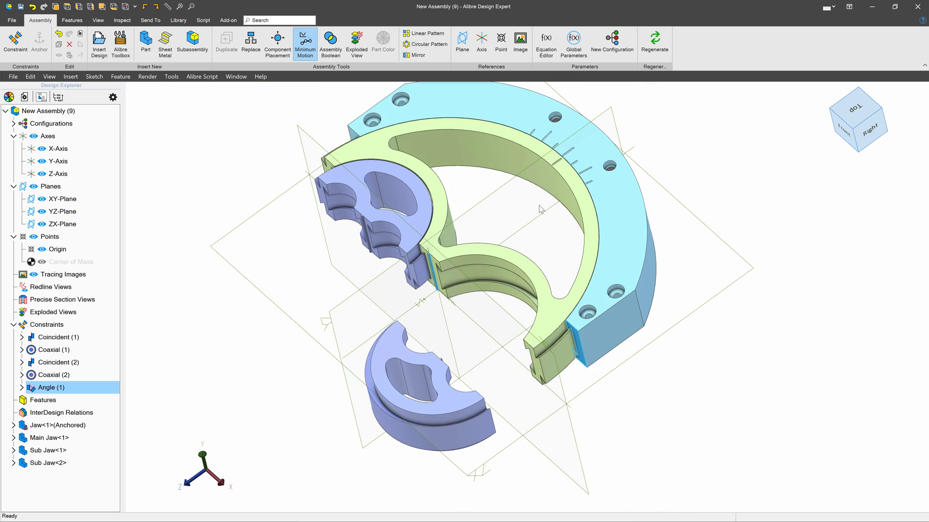
scroll(405, 250, "up", 6)
scroll(405, 250, "up", 2)
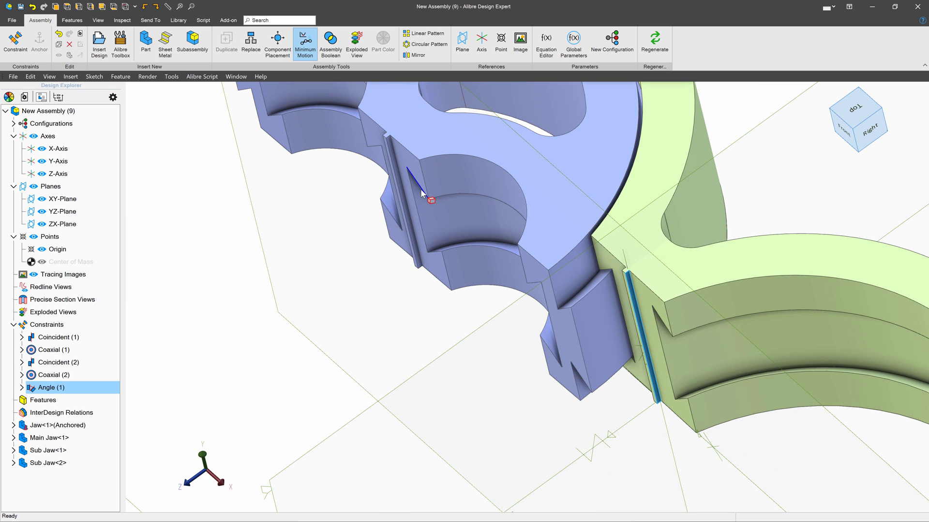
scroll(425, 198, "up", 3)
left_click(381, 144)
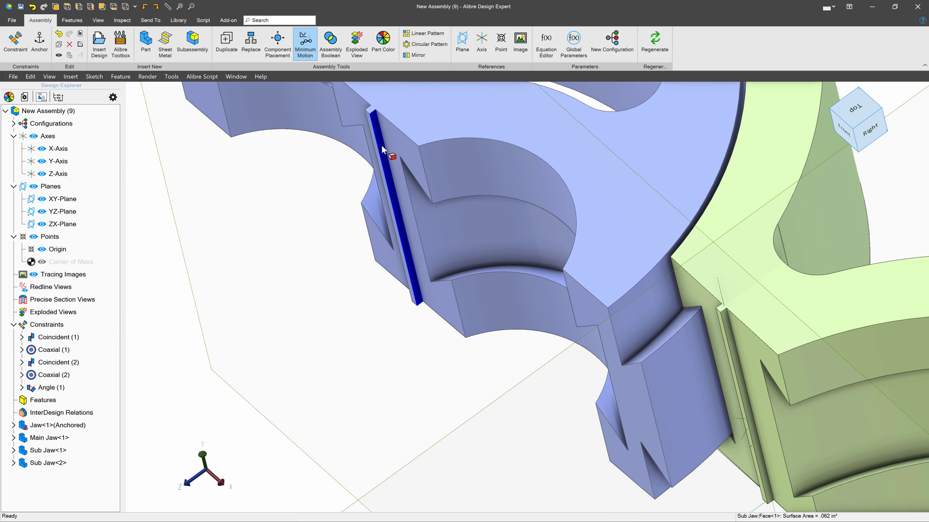
left_click(15, 41)
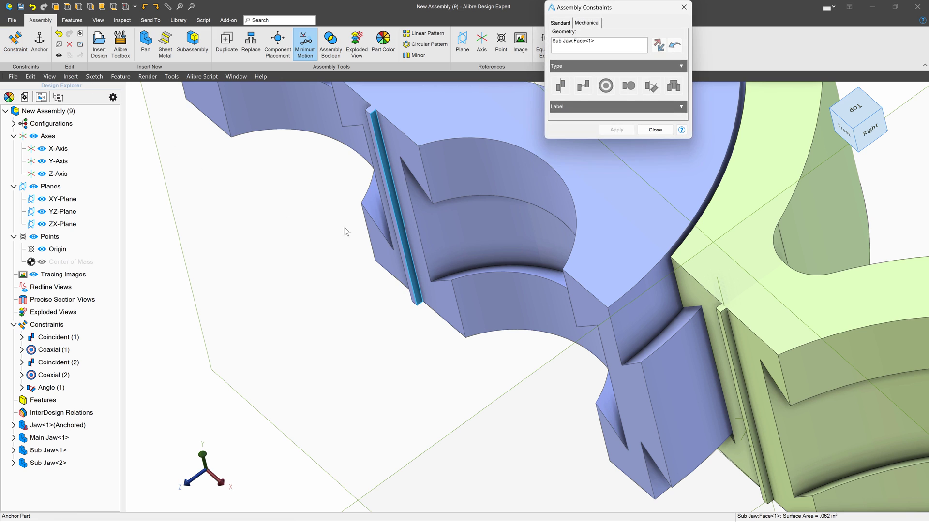
scroll(425, 212, "down", 2)
scroll(666, 343, "up", 3)
left_click(642, 202)
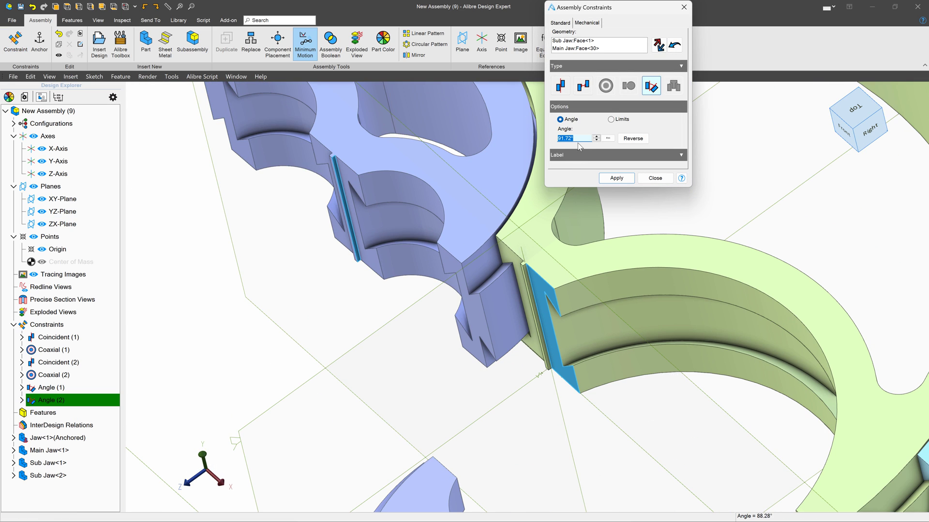
Limit the angle constraint between the first sub jaw and the main jaw to a minimum of 75° and a maximum of 105°
left_click(610, 119)
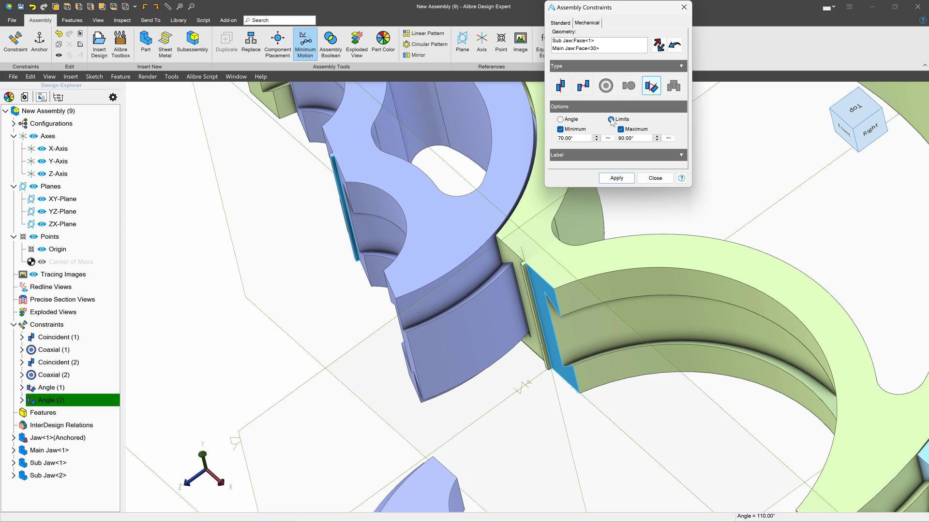
type("75")
key("Tab")
type("105")
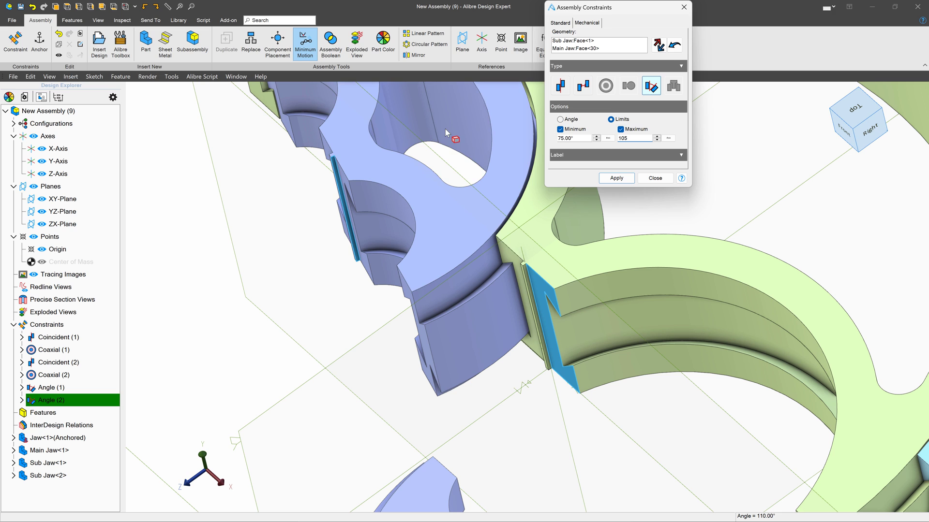
left_click(616, 178)
Swing the first sub jaw inside the main jaw to test its angular limits, and finish constraining it
left_click_drag(517, 174, 424, 192)
scroll(424, 193, "down", 3)
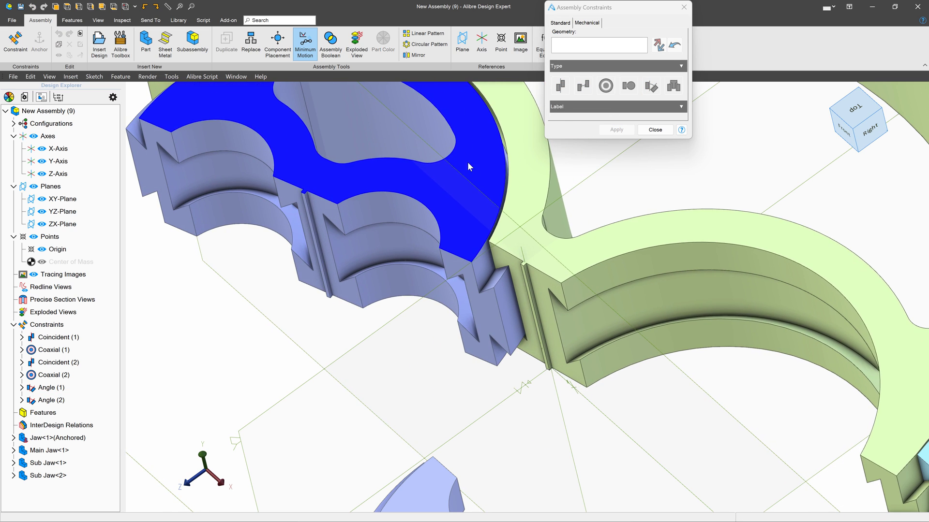
left_click(655, 129)
Add a coincident constraint between the second sub jaw's top face and the main jaw's top face
scroll(542, 192, "down", 3)
scroll(540, 190, "up", 3)
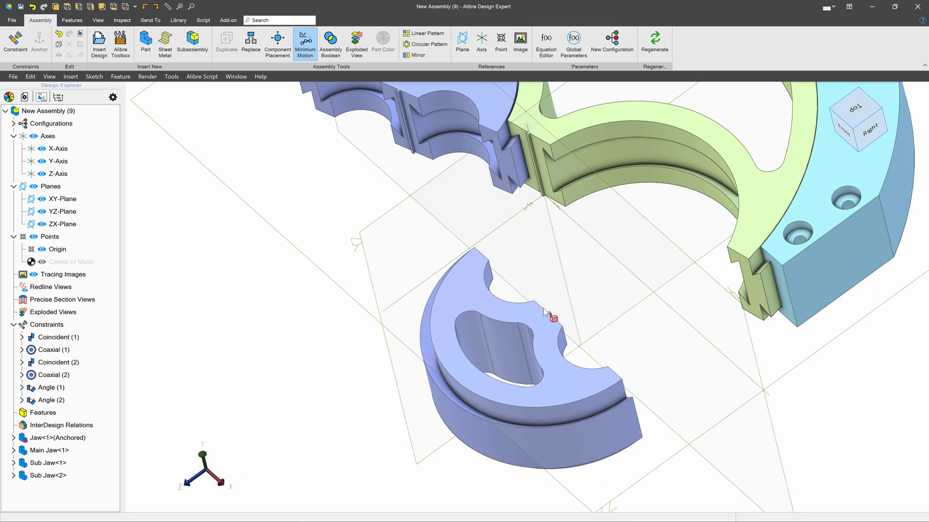
left_click(15, 41)
left_click(490, 313)
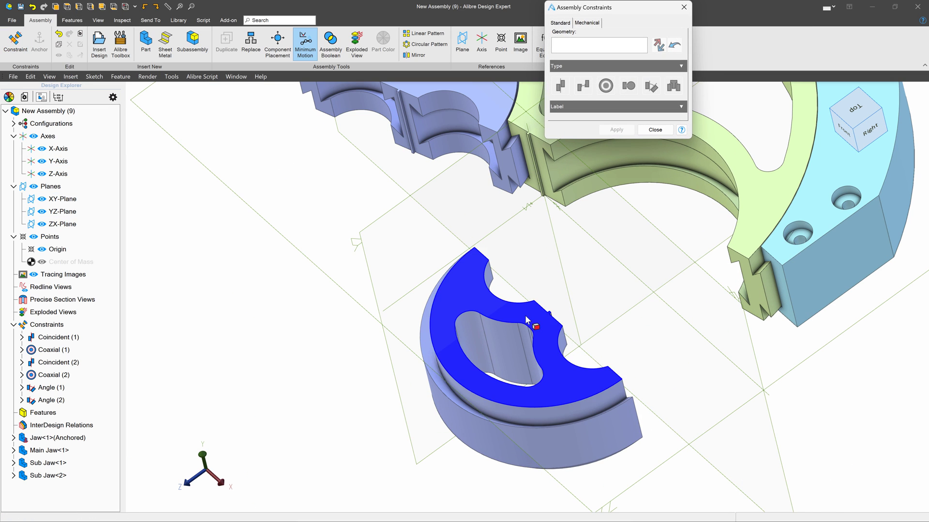
left_click(750, 205)
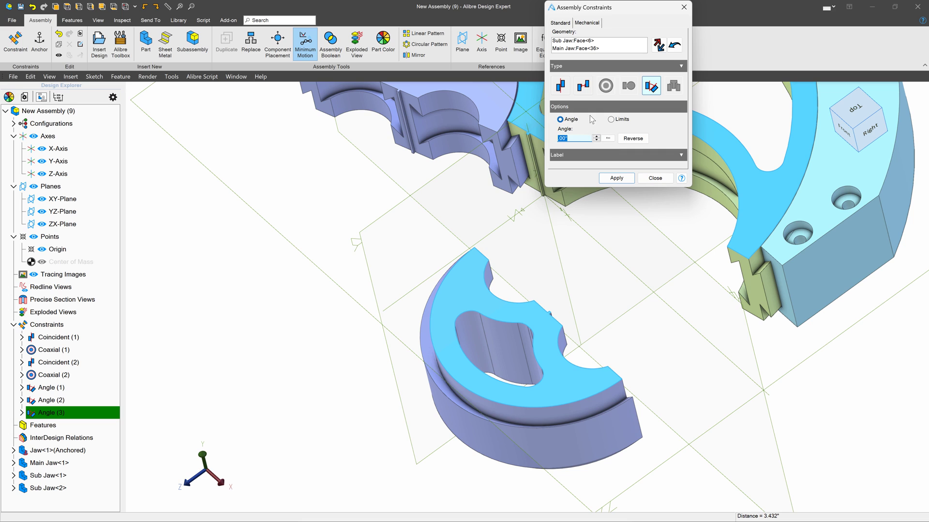
left_click(560, 86)
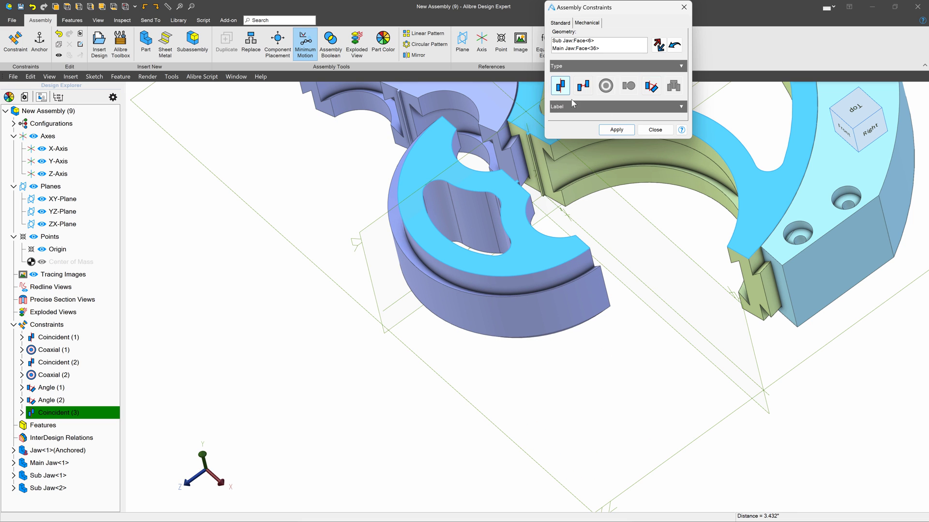
left_click(616, 131)
Make the second sub jaw's outer curved face coaxial with the main jaw's empty curved pocket, and rotate the sub jaw into the pocket
left_click(597, 298)
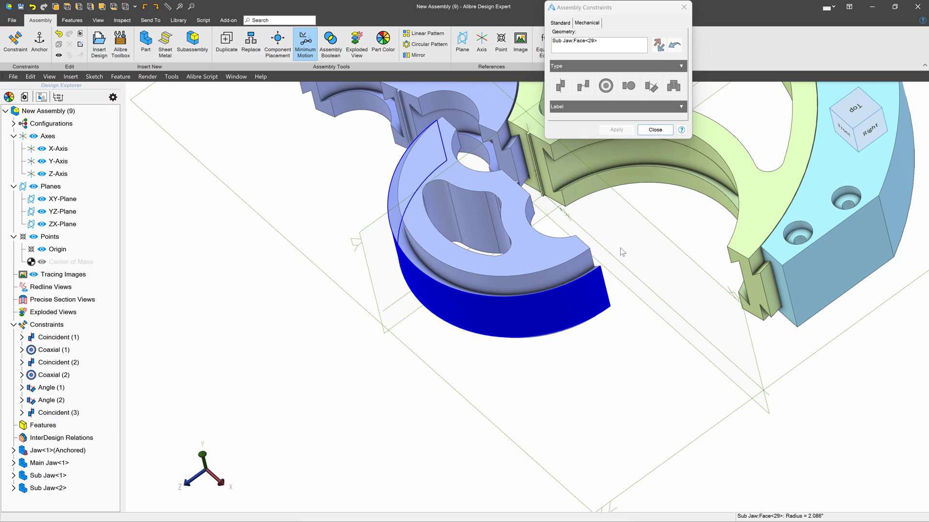
left_click(666, 154)
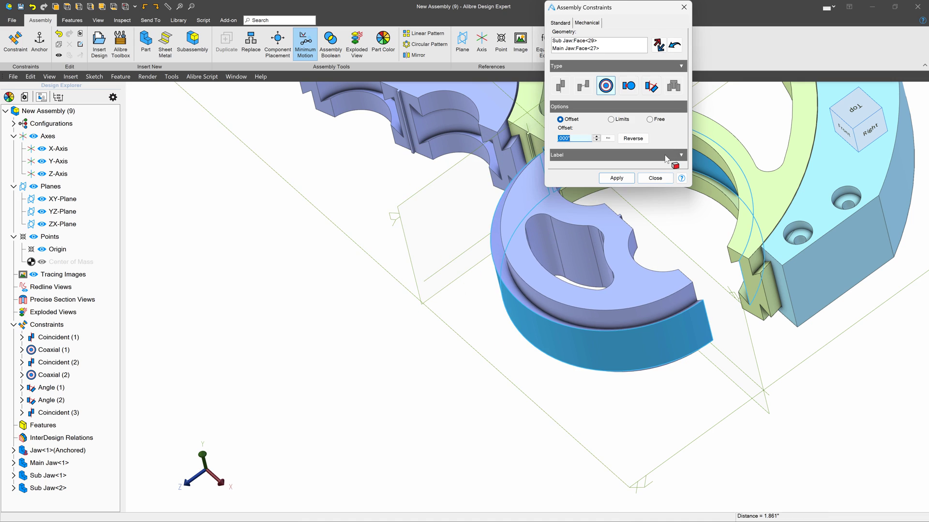
left_click(615, 178)
left_click_drag(608, 242, 513, 158)
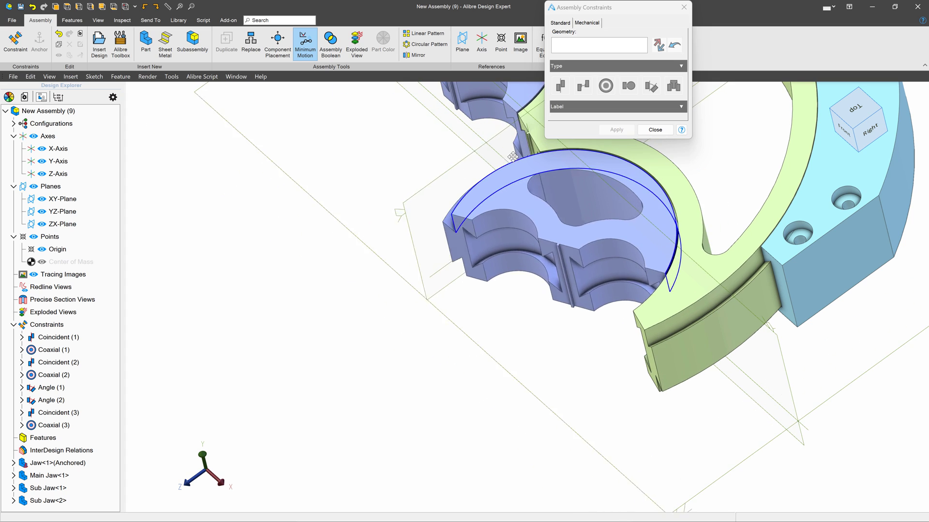
Start a constraint between the second sub jaw's narrow rib side face and the main jaw's flat end face next to the jaw
scroll(555, 212, "up", 10)
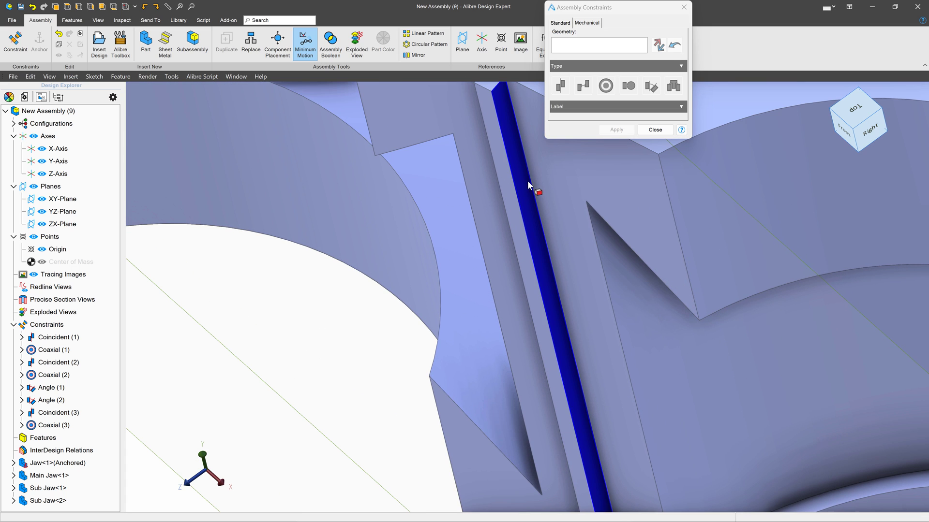
left_click(512, 174)
scroll(489, 283, "down", 8)
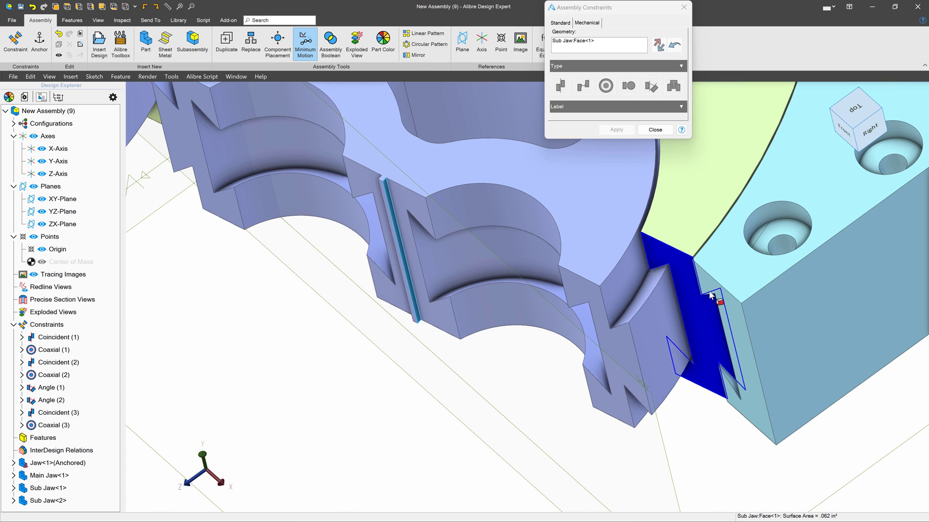
scroll(683, 280, "down", 3)
left_click(697, 328)
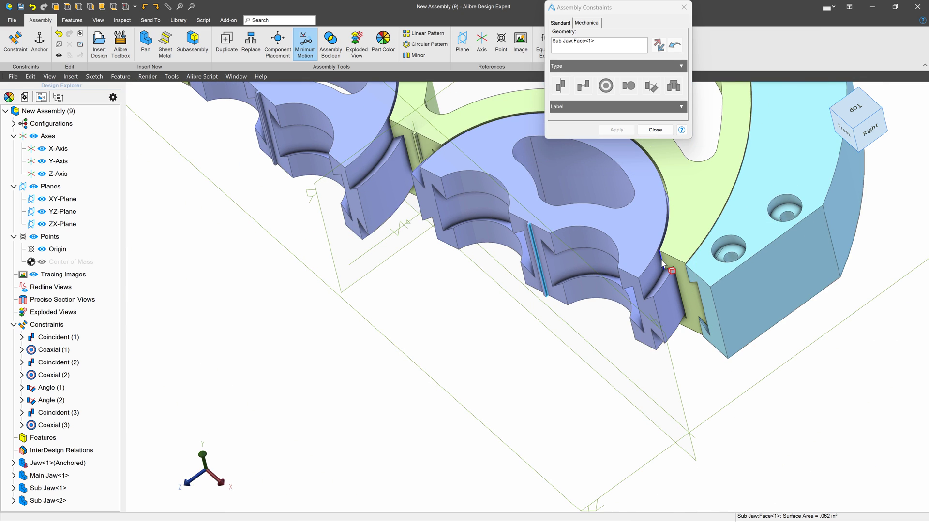
scroll(677, 271, "up", 3)
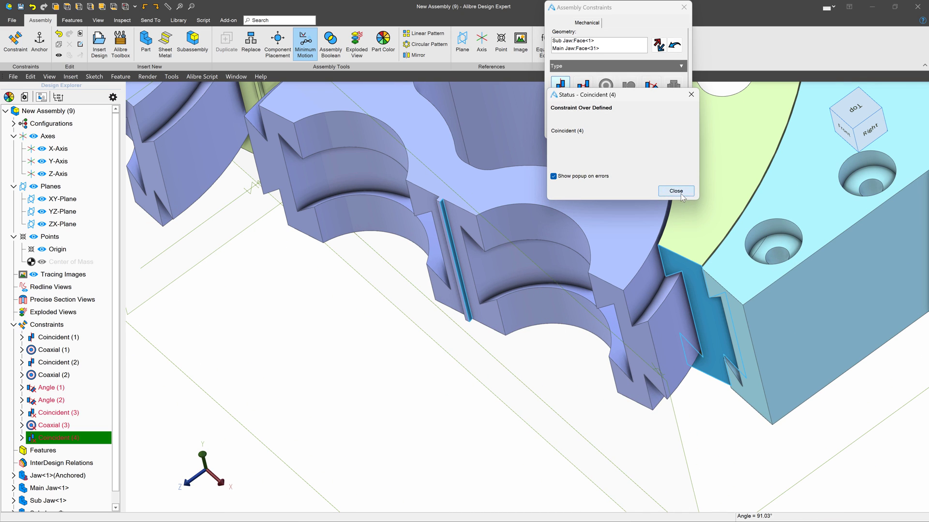
left_click(665, 191)
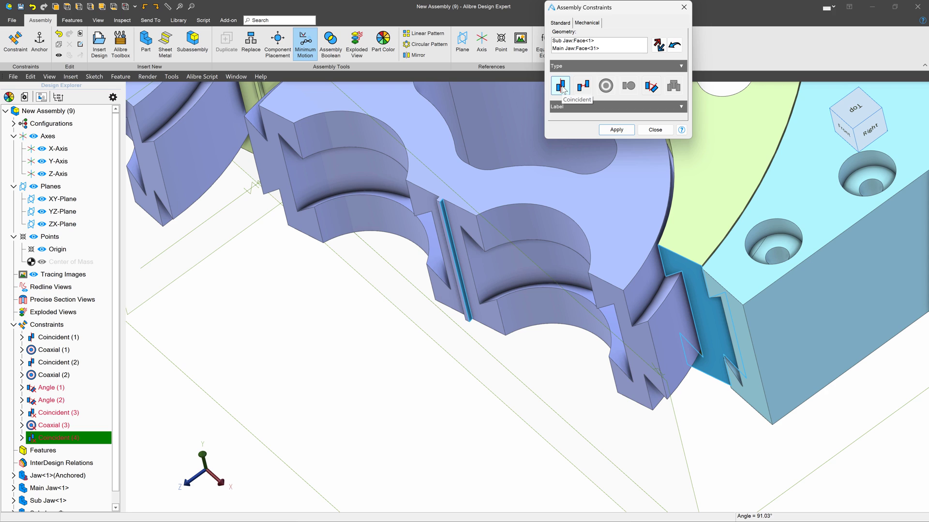
Make the second sub jaw's constraint an angle constraint with limits, minimum 75° and maximum 105°
left_click(656, 92)
left_click(609, 119)
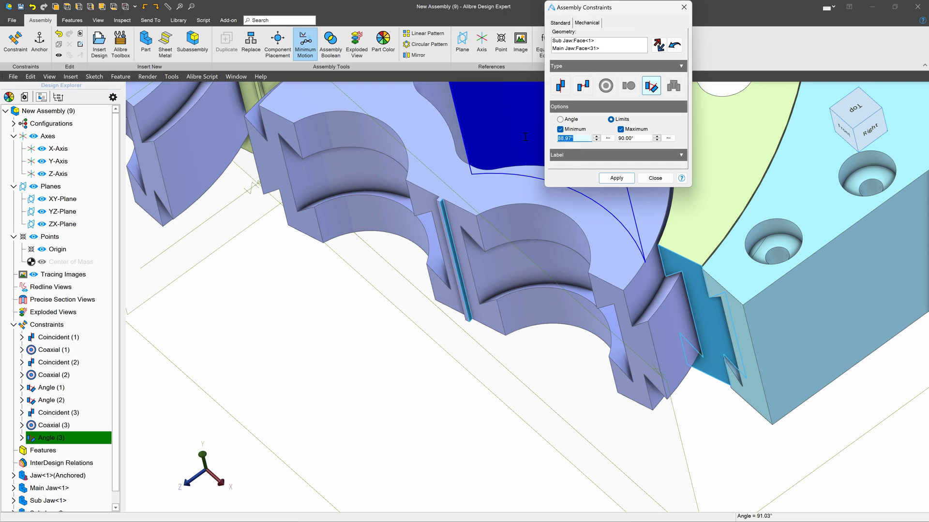
type("75")
key("Tab")
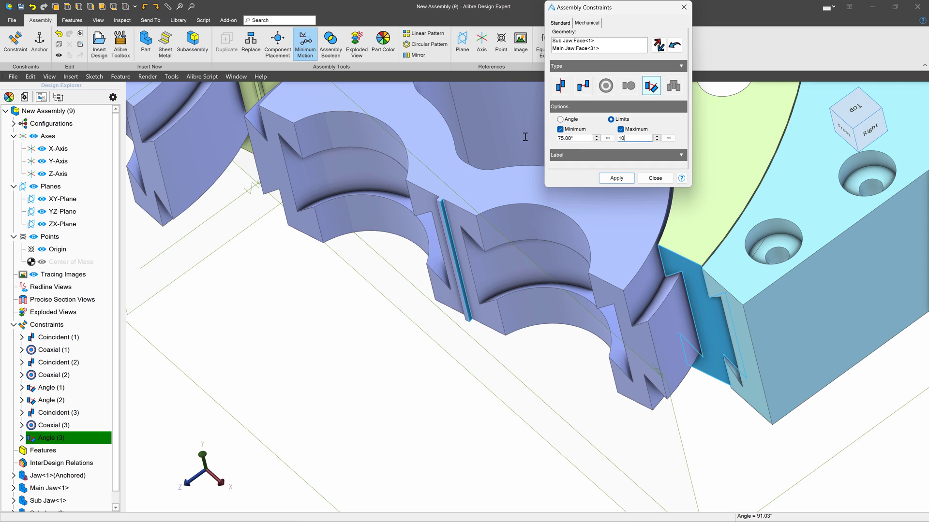
type("105")
left_click(616, 178)
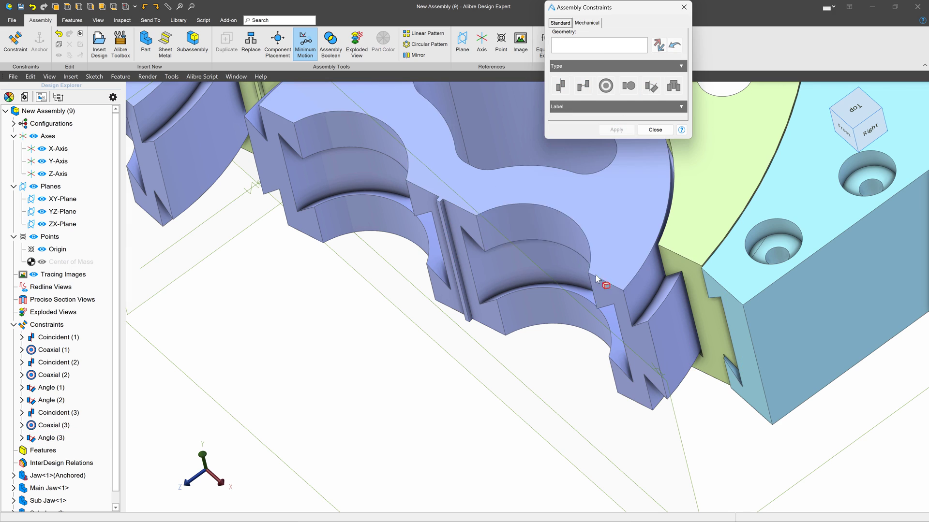
Finish constraining and swing the main jaw and both sub jaws to test their combined motion
scroll(596, 275, "down", 5)
left_click(655, 130)
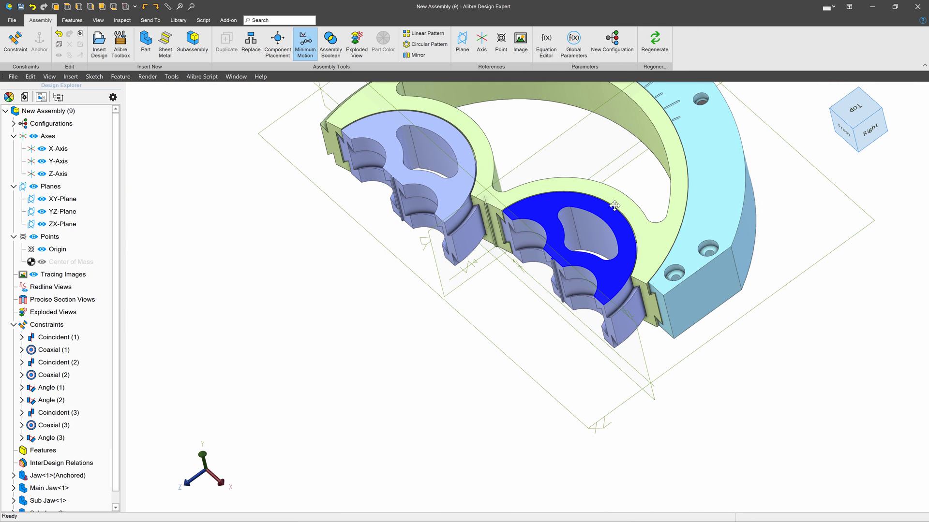
left_click_drag(488, 218, 414, 238)
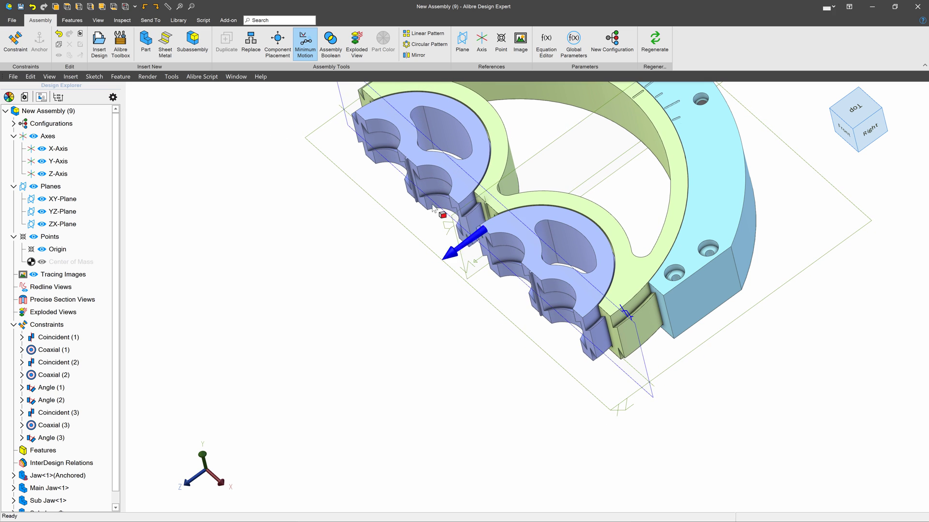
scroll(373, 232, "down", 2)
scroll(501, 123, "up", 2)
scroll(501, 123, "up", 2)
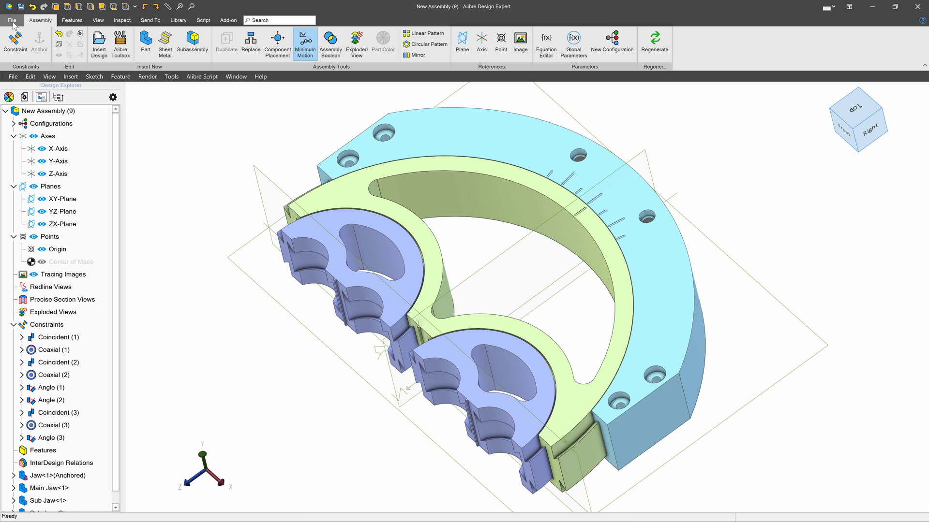
Insert four copies of Sub Sub Jaw.AD_PRT in front of the two sub jaws
left_click(99, 52)
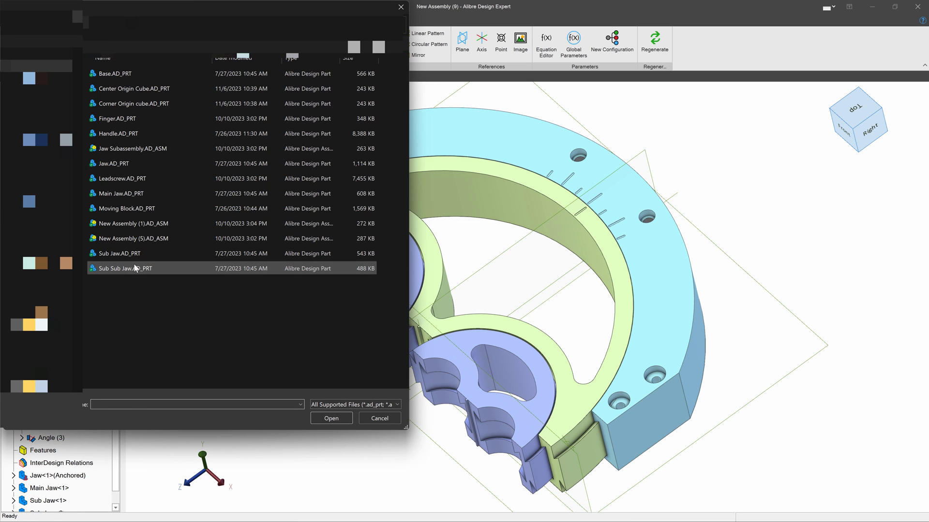
left_click(193, 269)
left_click(331, 419)
left_click(270, 349)
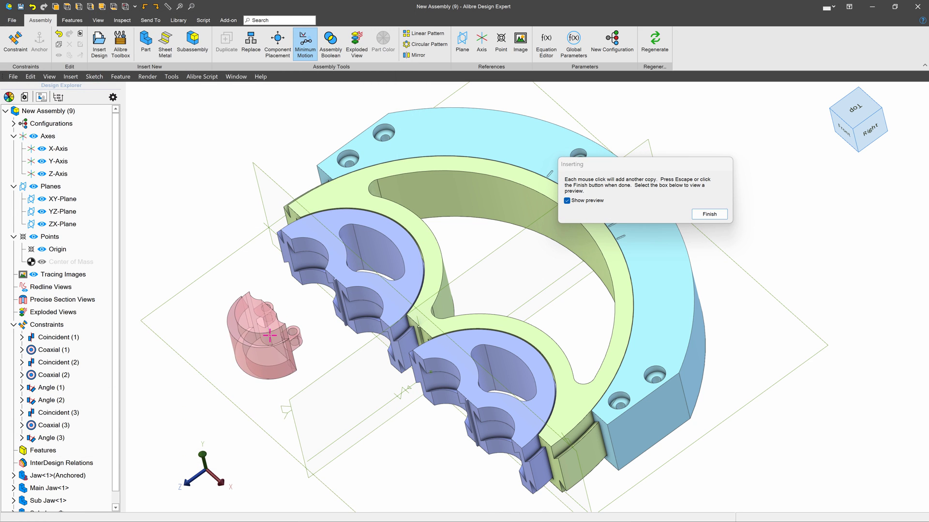
left_click(321, 392)
left_click(408, 448)
left_click(467, 505)
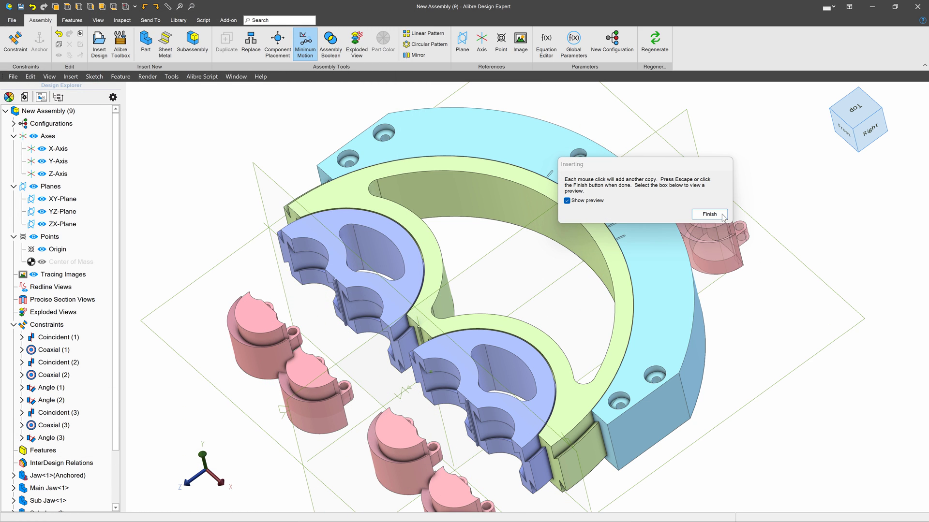
left_click(710, 214)
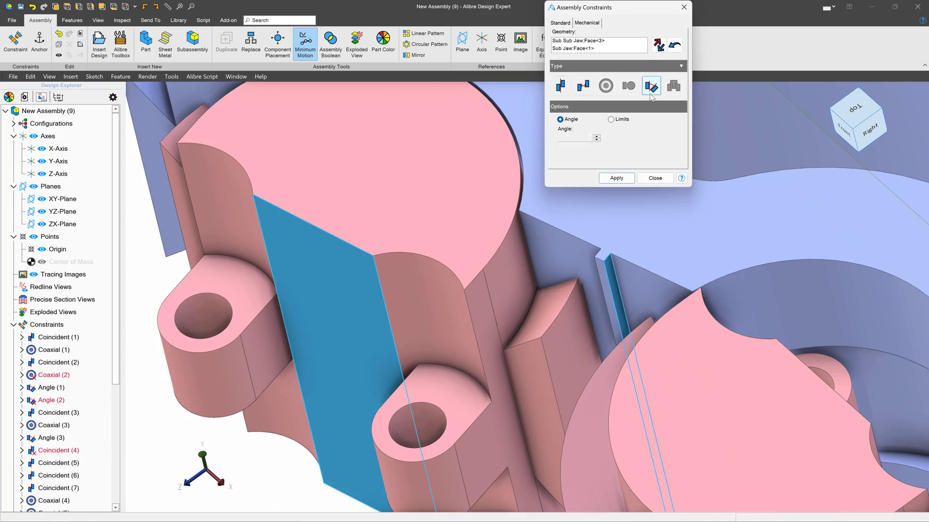
Enter 75° for the angle constraint between the sub sub jaw's flat face and the sub jaw's narrow rib face
type("75")
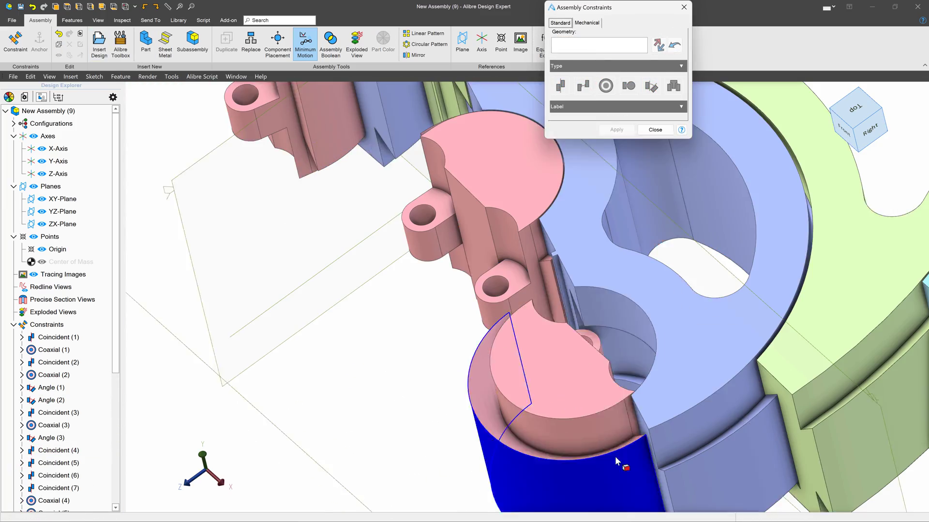
left_click(653, 129)
Move the sub sub jaws and sub jaws back and forth to test the motion of the constrained assembly
scroll(545, 247, "down", 5)
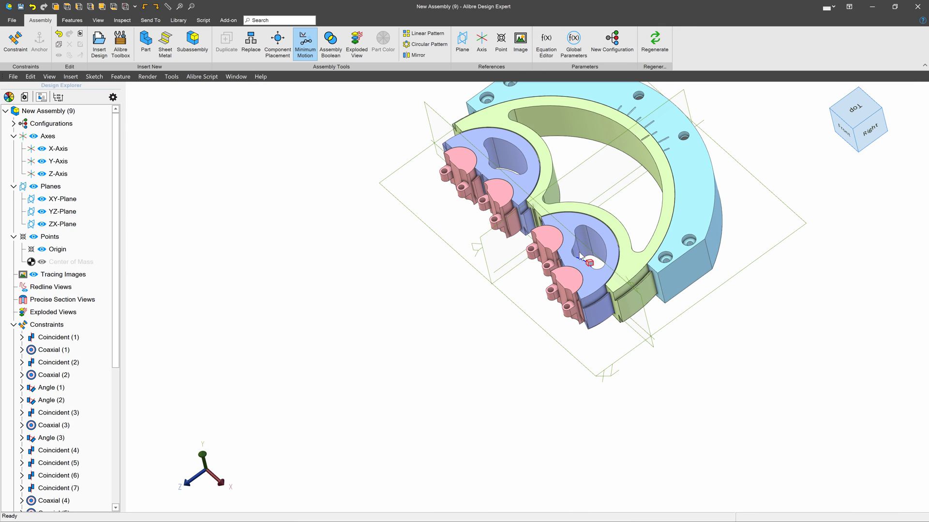
scroll(490, 150, "up", 3)
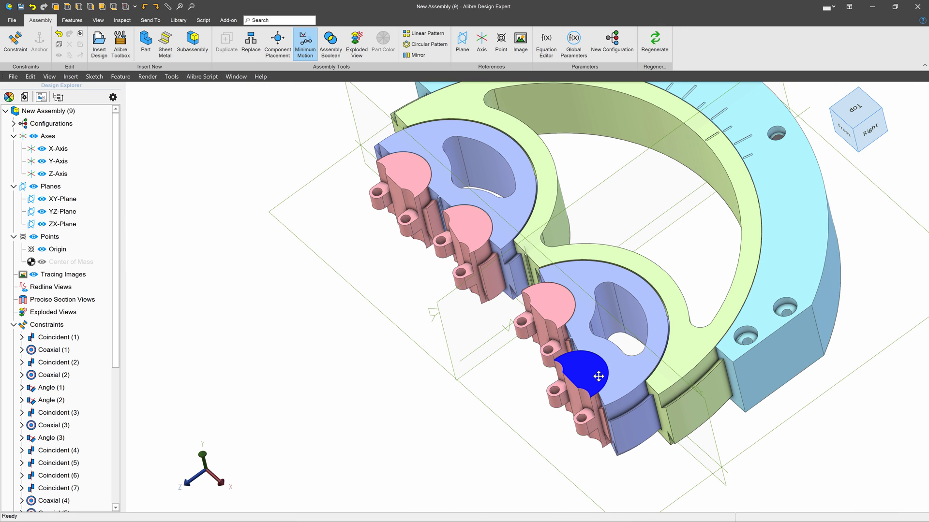
left_click_drag(592, 375, 552, 314)
mouse_move(468, 279)
left_mouse_down()
mouse_move(442, 290)
mouse_move(467, 289)
left_mouse_up()
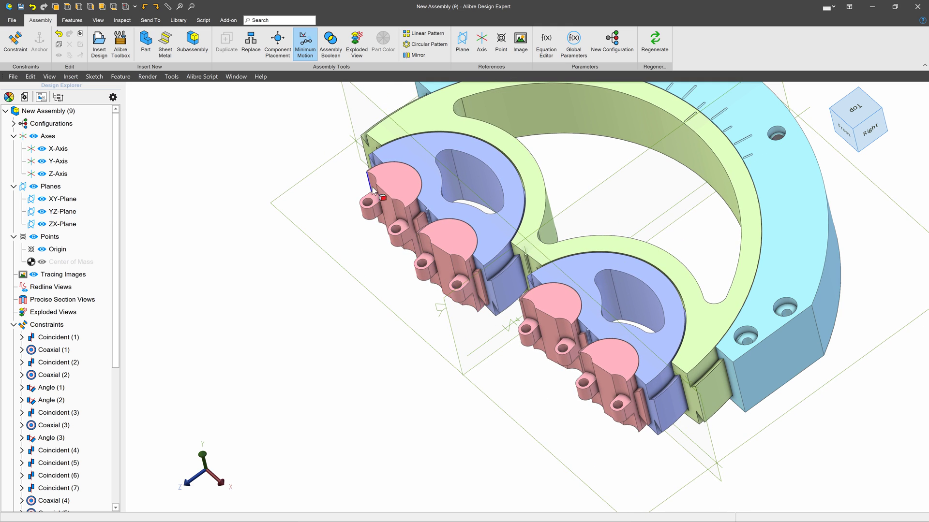
left_click_drag(373, 190, 466, 222)
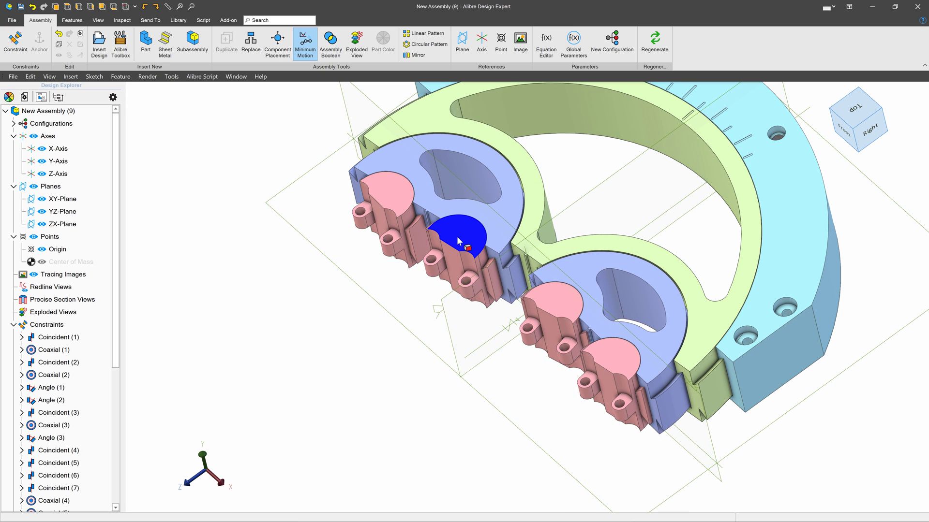
Delete the second sub sub jaw from the first sub jaw, emptying the pocket nearest the middle of the main jaw
left_click_drag(456, 236, 457, 236)
scroll(457, 237, "up", 3)
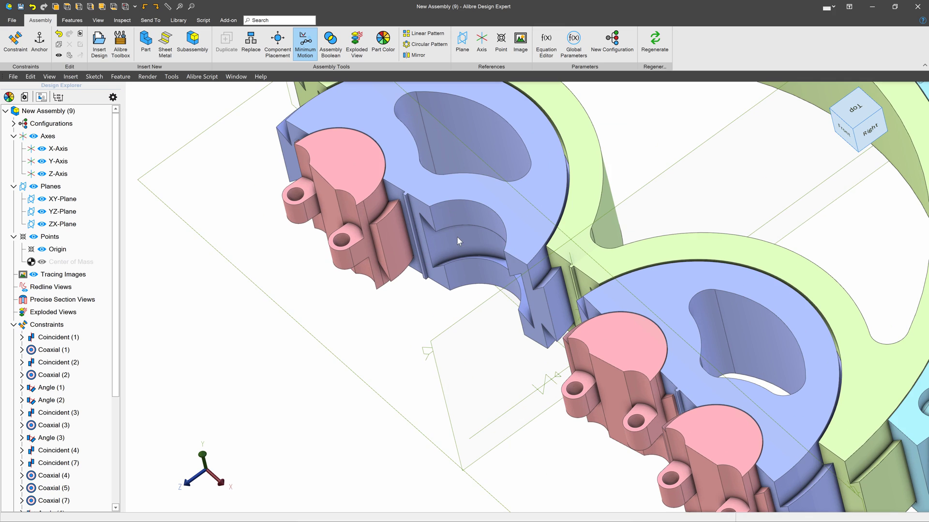
scroll(438, 266, "up", 3)
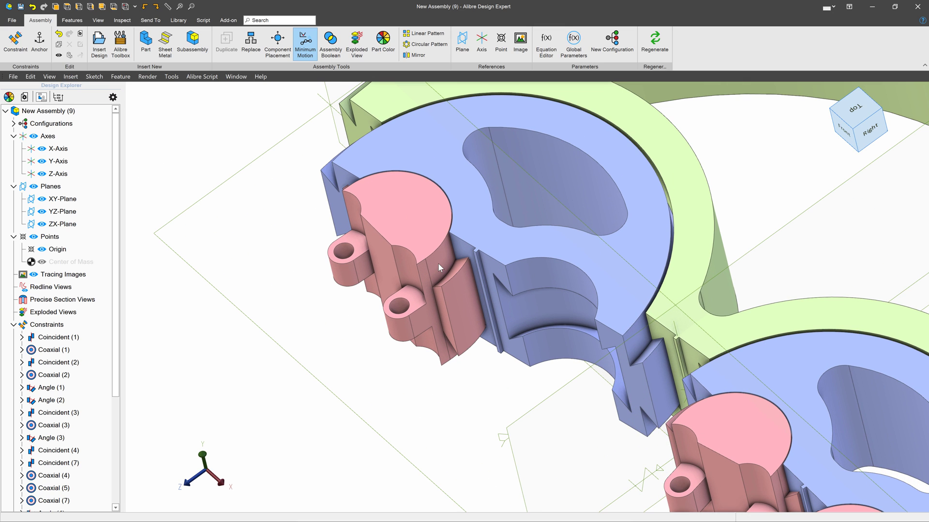
scroll(439, 261, "up", 3)
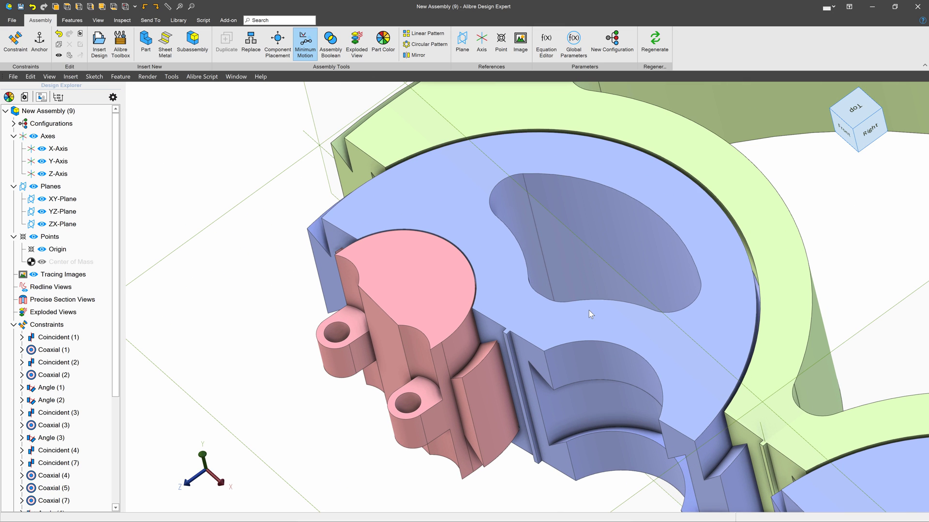
Create a linear pattern of the sub sub jaw along the sub jaw's straight front edge with 2 rows spaced 1.884"
left_click(425, 35)
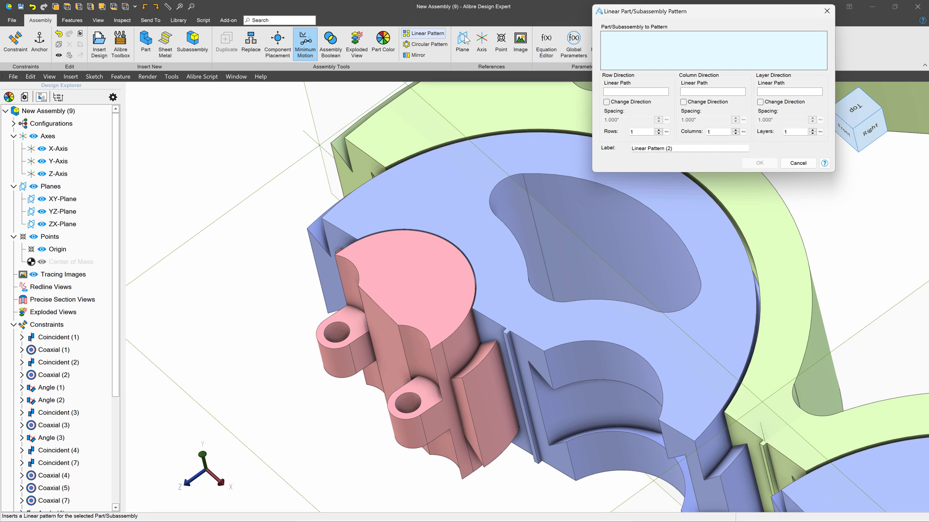
left_click(408, 287)
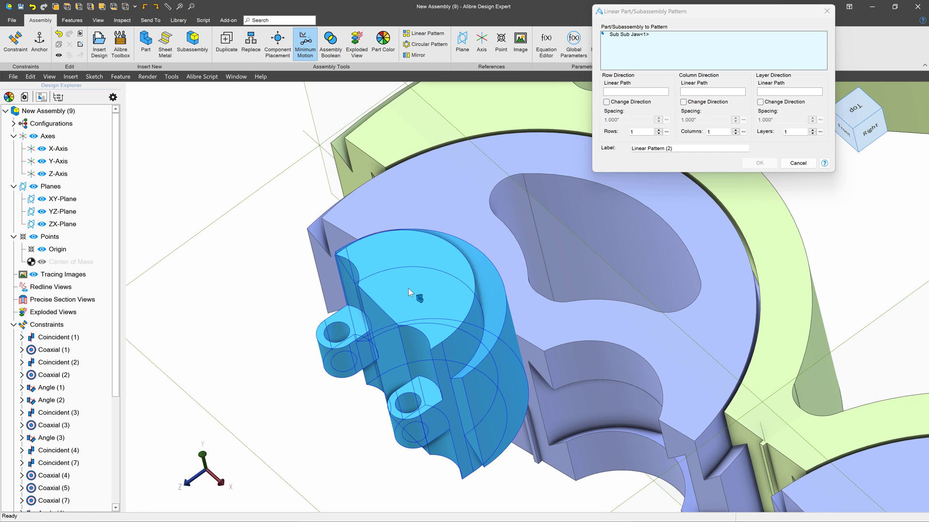
left_click(619, 93)
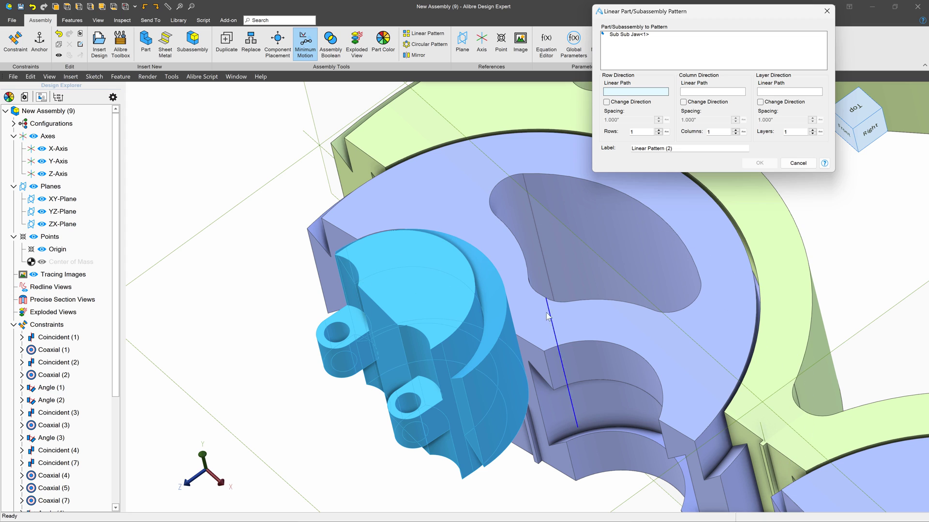
left_click(533, 350)
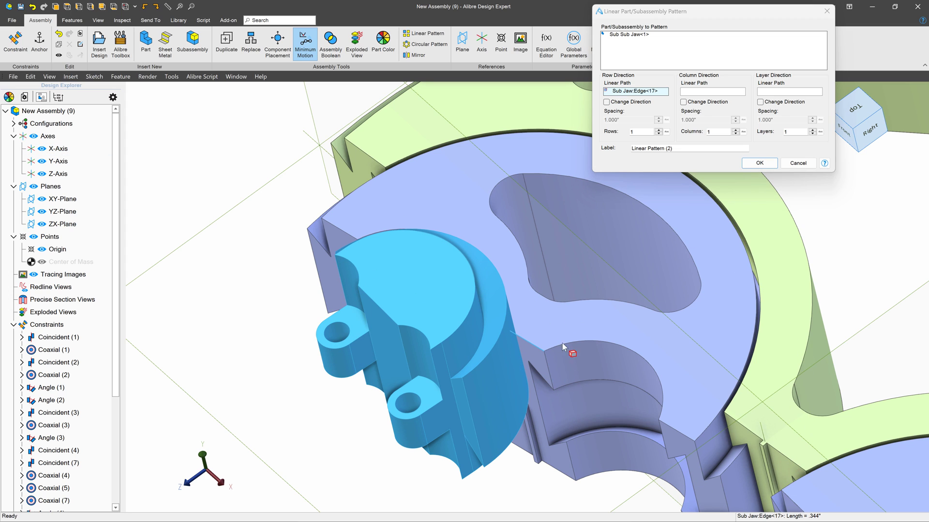
left_click(659, 130)
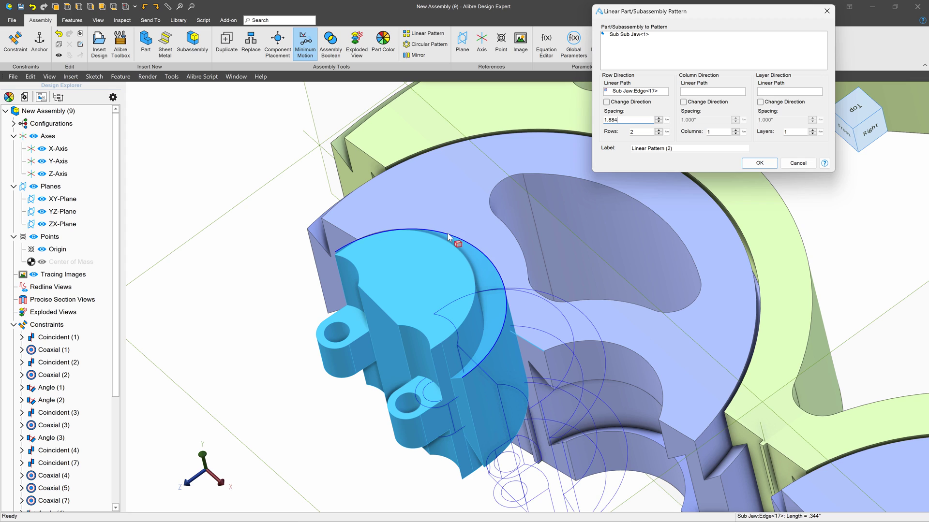
left_click(702, 58)
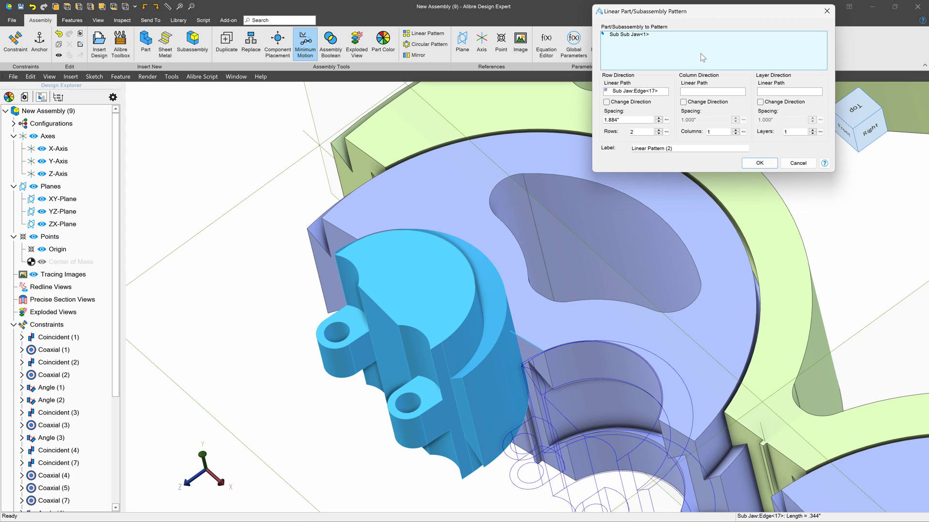
left_click(757, 163)
Swing the sub jaws and regenerate the assembly to check how the patterned sub sub jaw follows the motion
scroll(701, 339, "down", 3)
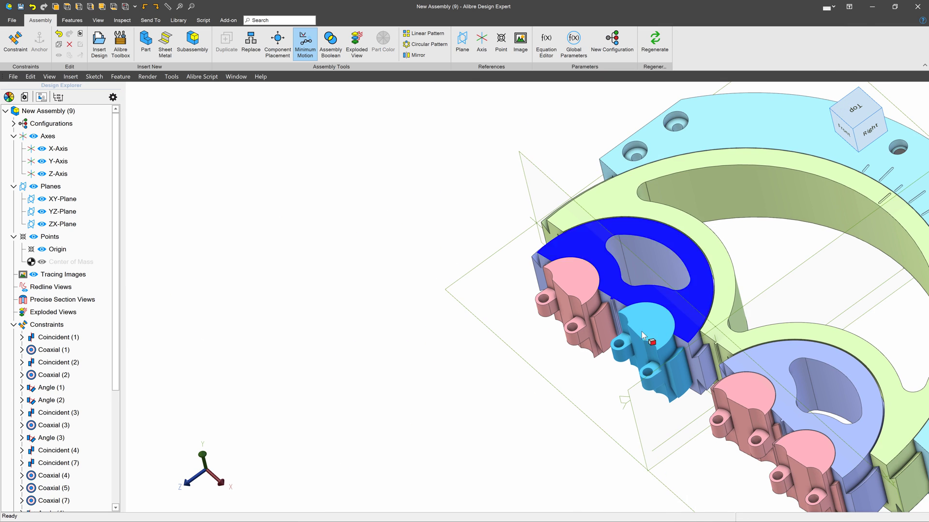
scroll(684, 344, "up", 3)
left_click_drag(703, 304, 701, 278)
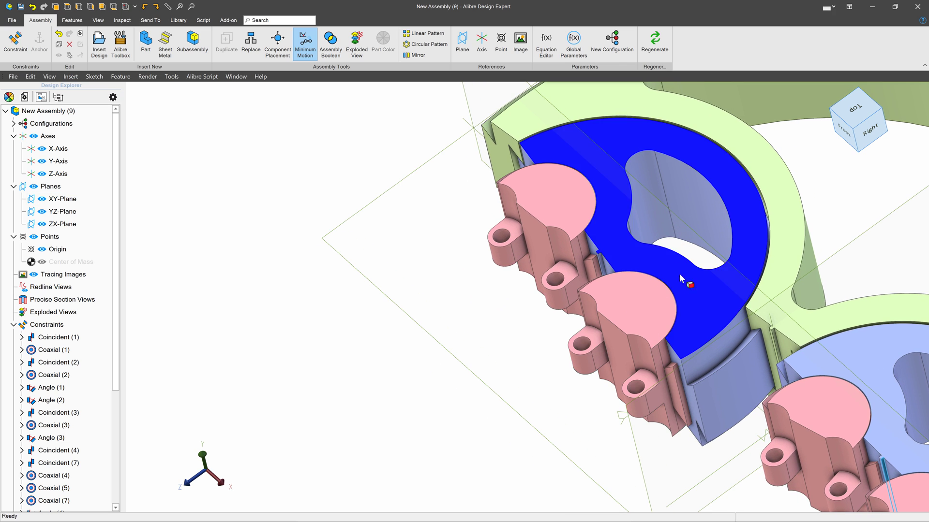
scroll(496, 167, "down", 2)
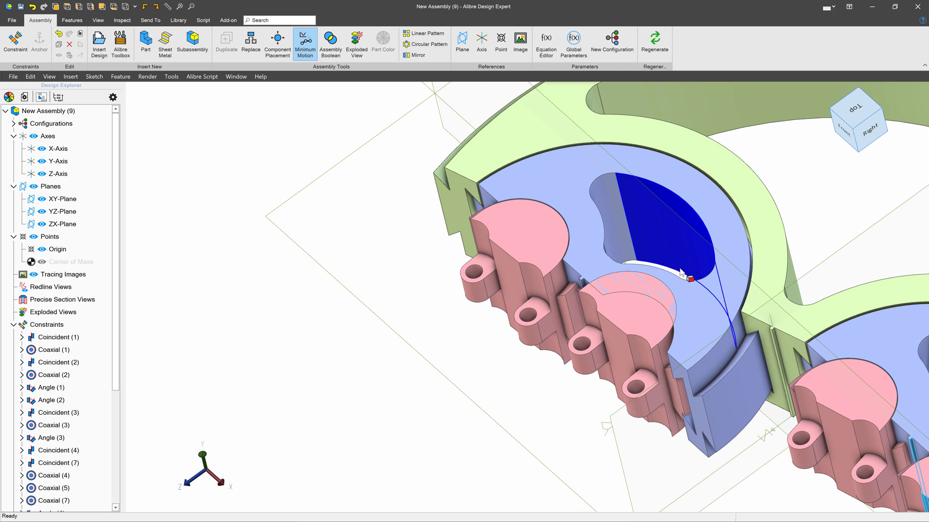
scroll(628, 295, "up", 3)
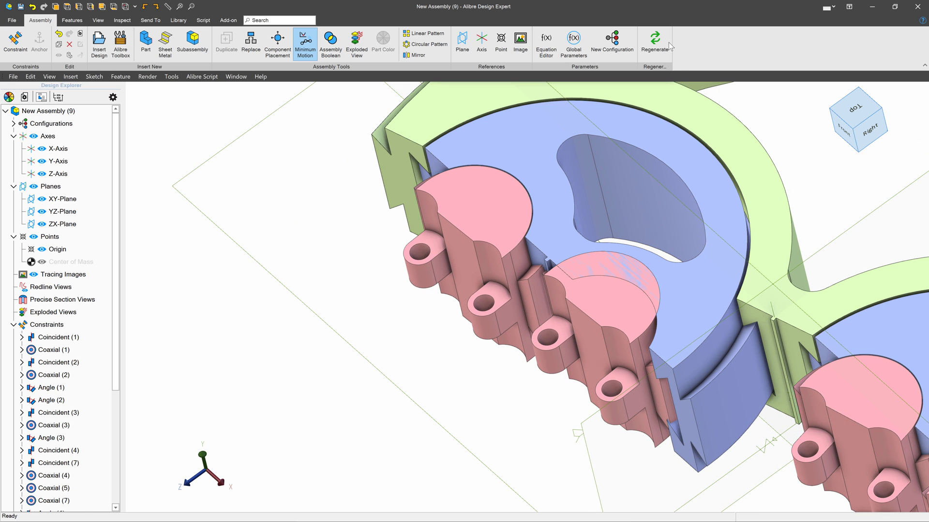
middle_click_drag(663, 242, 674, 222)
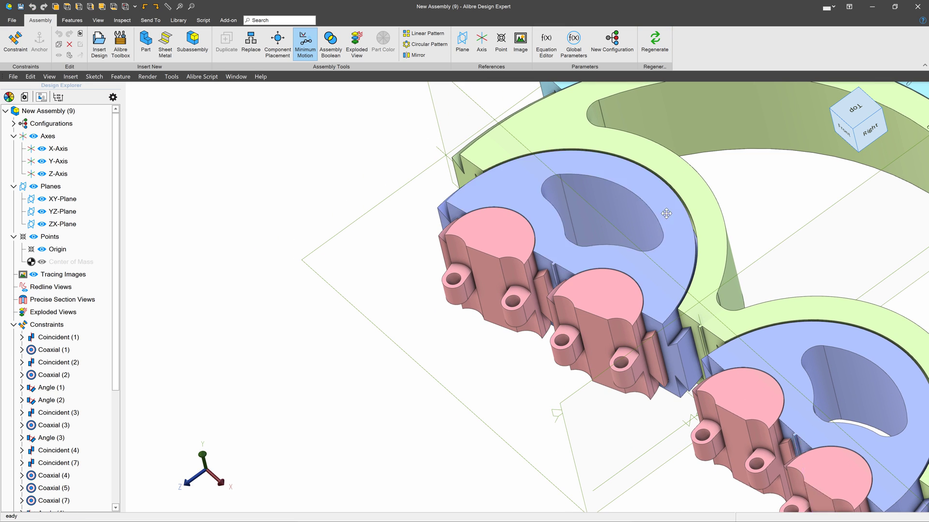
middle_click_drag(572, 119, 694, 287)
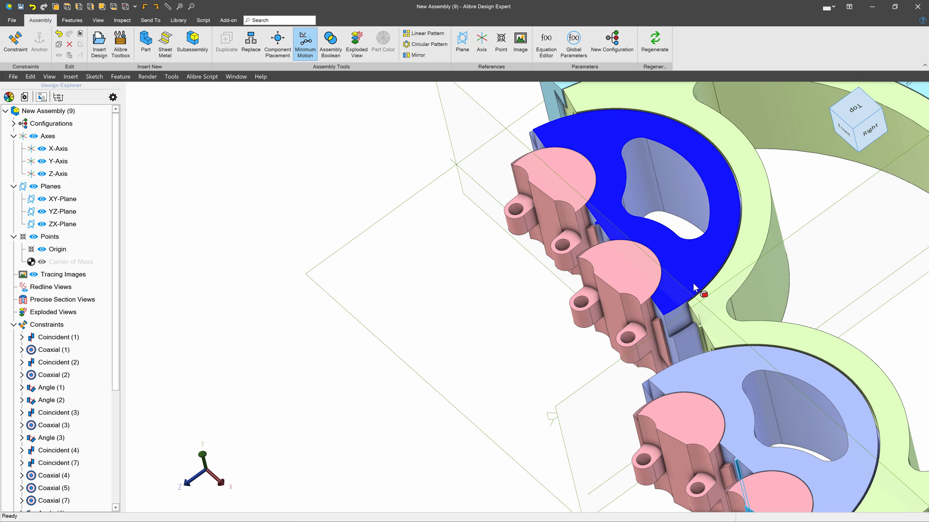
scroll(694, 288, "down", 5)
scroll(655, 385, "up", 5)
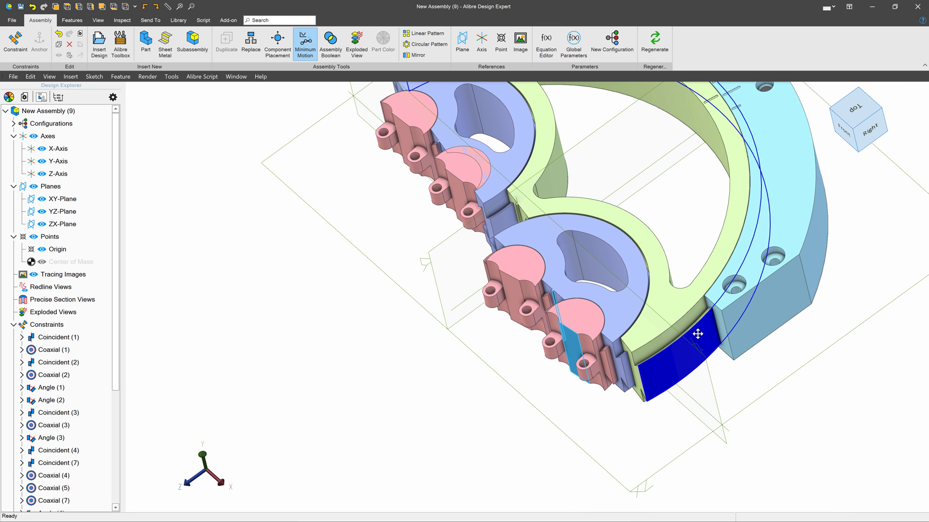
left_click(655, 30)
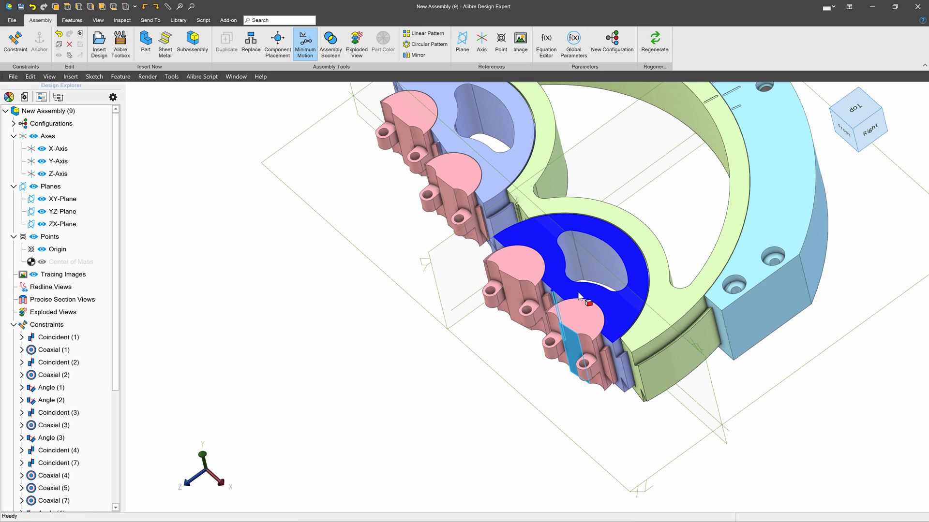
left_click_drag(579, 296, 608, 258)
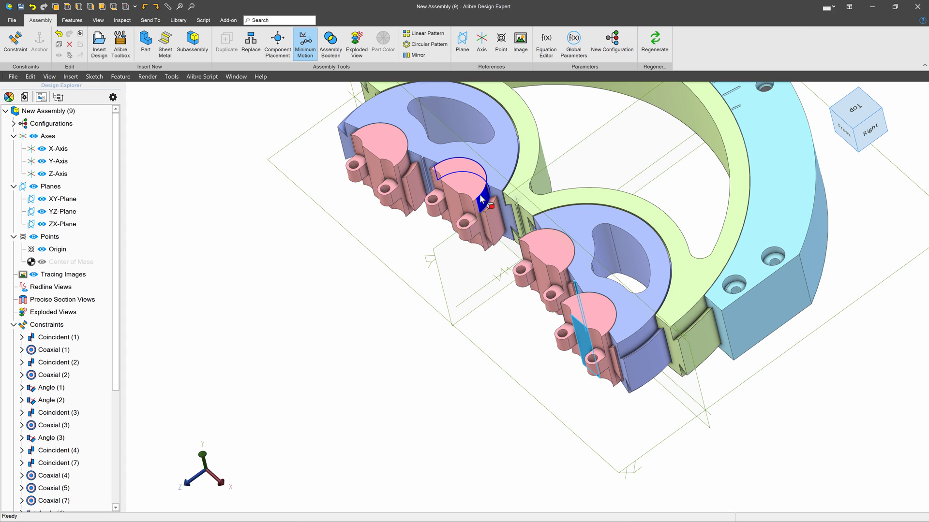
left_click(431, 44)
scroll(502, 394, "down", 2)
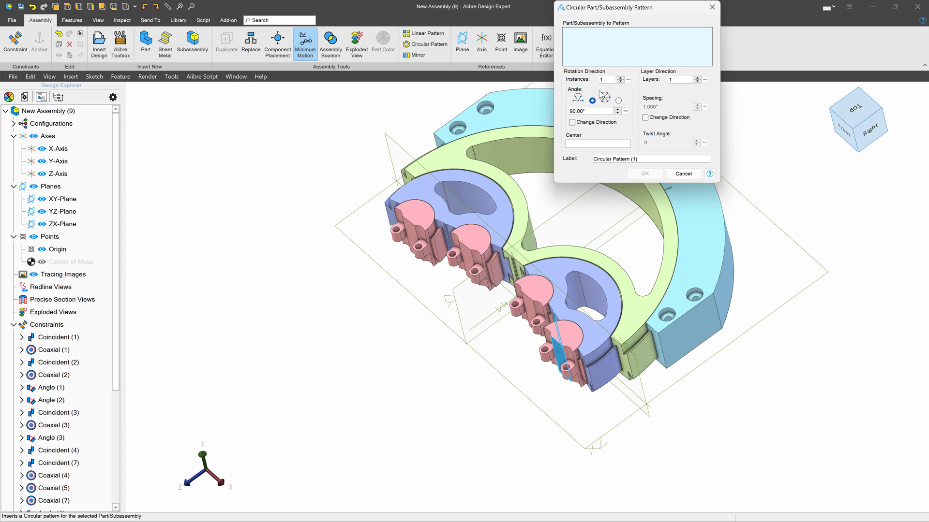
left_click(669, 174)
Rotate the first sub jaw and the main jaw to test the motion of the jaw assembly
scroll(483, 183, "up", 3)
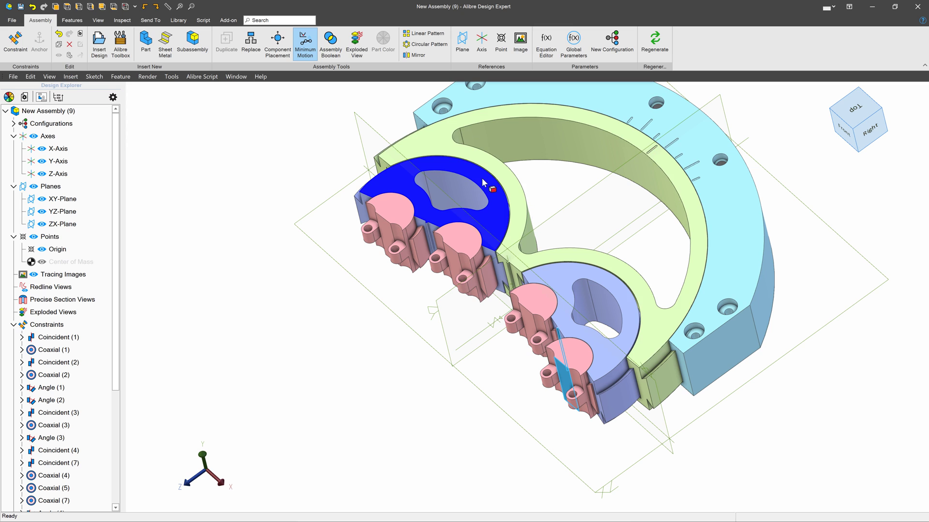
left_click_drag(467, 172, 481, 186)
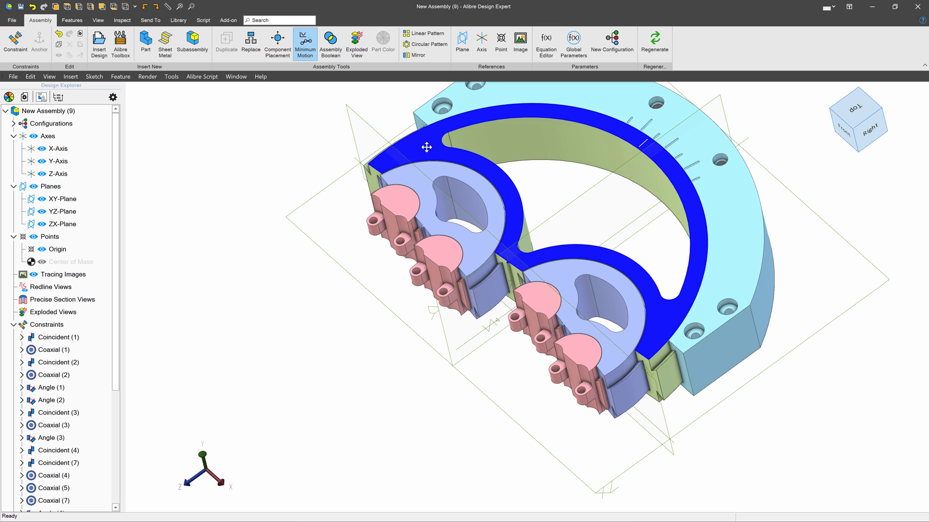
left_click_drag(423, 147, 483, 145)
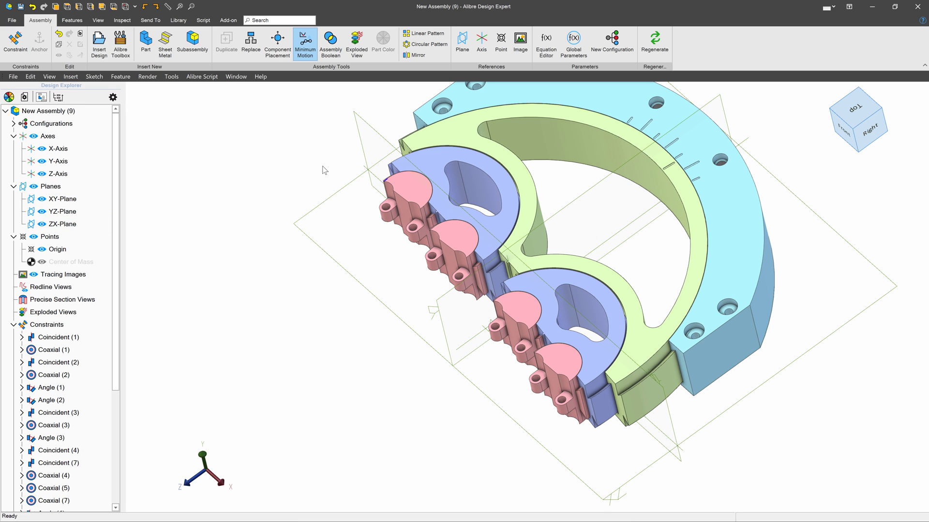
Insert Finger.AD_PRT and fit eight fingers onto the sub sub jaws, two on each, then finish constraining
left_click(98, 46)
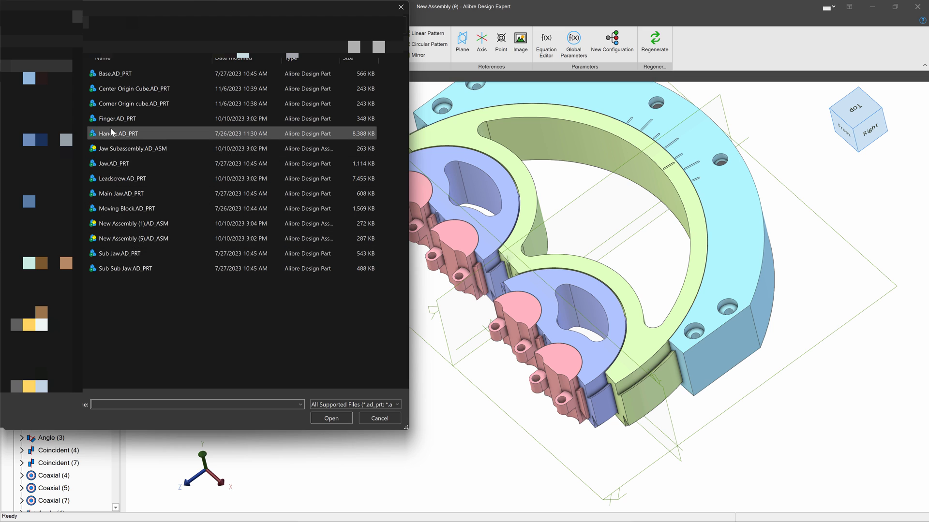
left_click(117, 118)
left_click(349, 417)
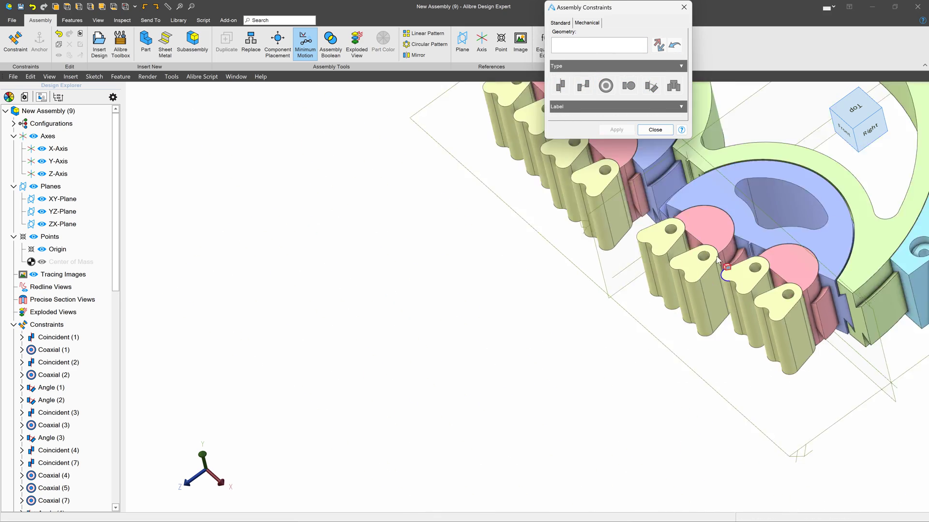
scroll(674, 417, "down", 3)
scroll(674, 418, "up", 4)
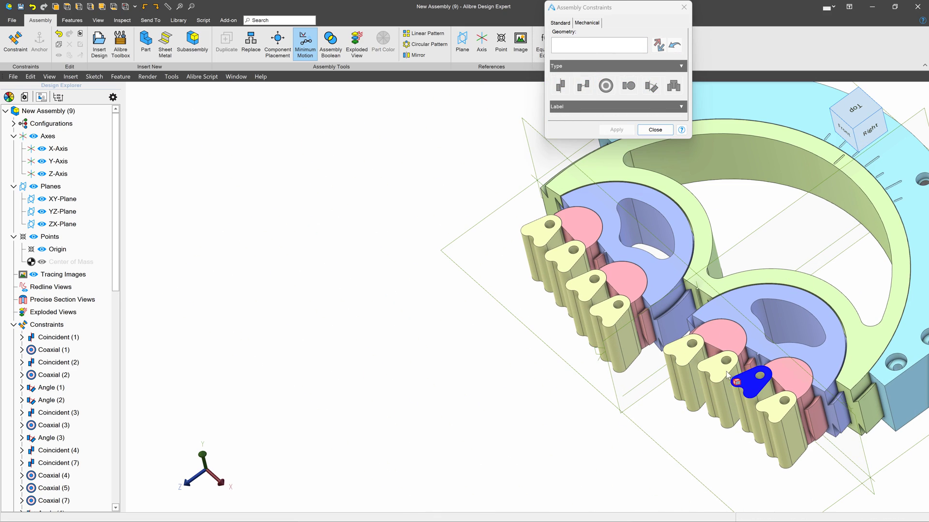
left_click(655, 130)
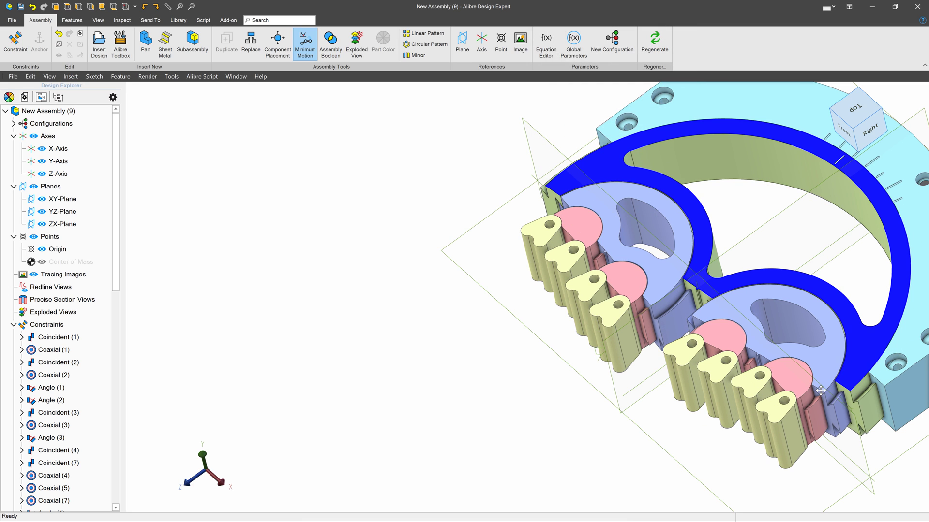
Move the sub jaws and sub sub jaws to test the motion of the complete jaw assembly with its fingers
left_click_drag(821, 391, 787, 376)
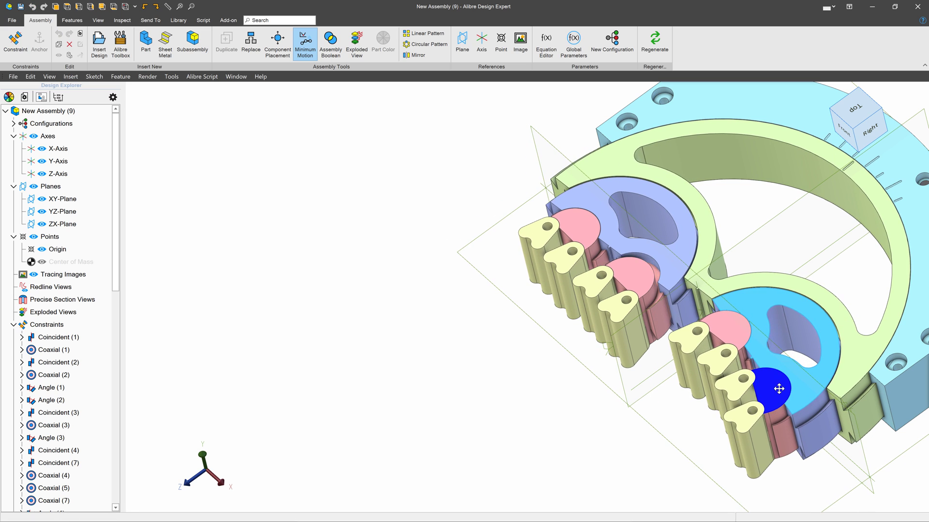
left_click_drag(642, 280, 666, 282)
left_click_drag(685, 228, 663, 203)
key("F6")
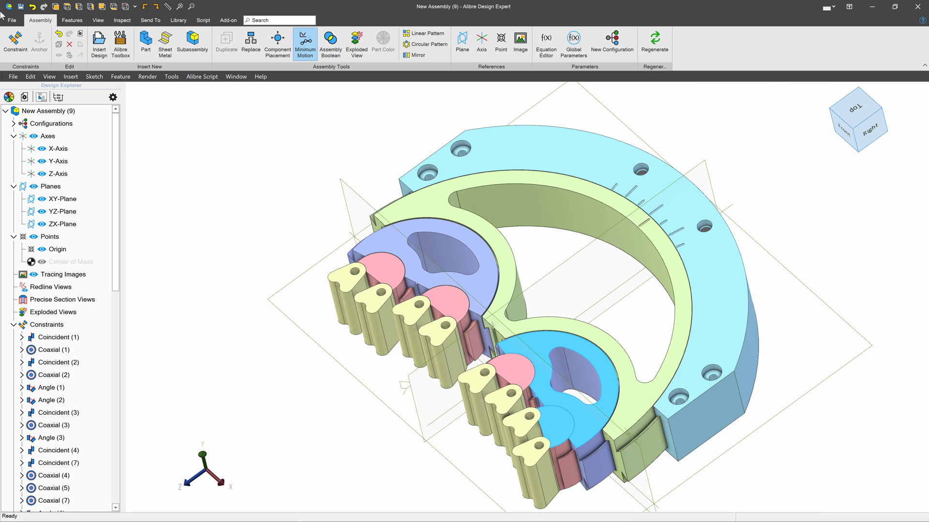
Save the finished assembly as Jaw Assembly Video
left_click(21, 7)
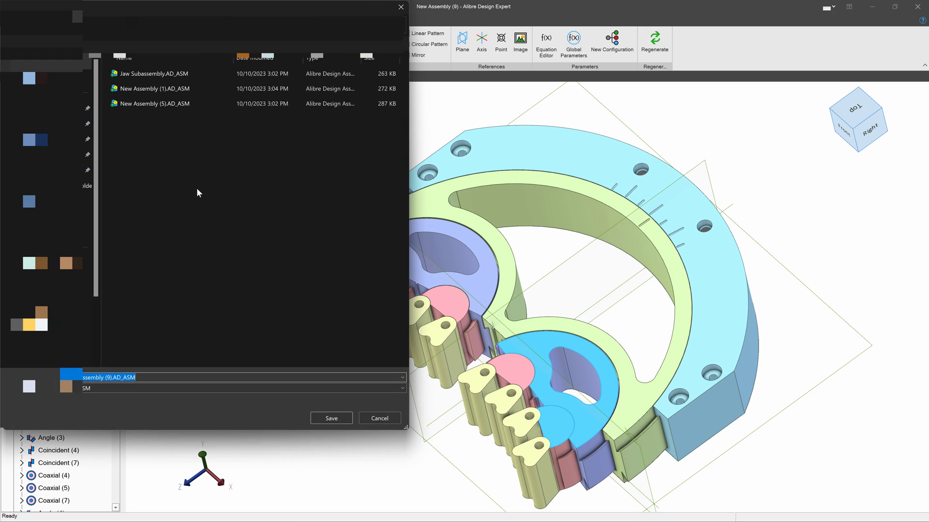
key("Return")
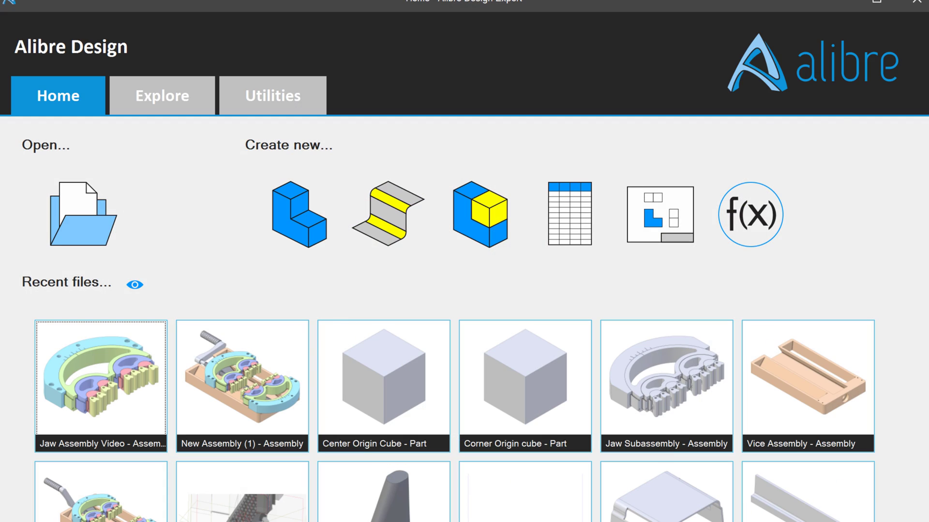
Place one copy of Base.AD_PRT at the origin of a new assembly and anchor it
left_click(490, 223)
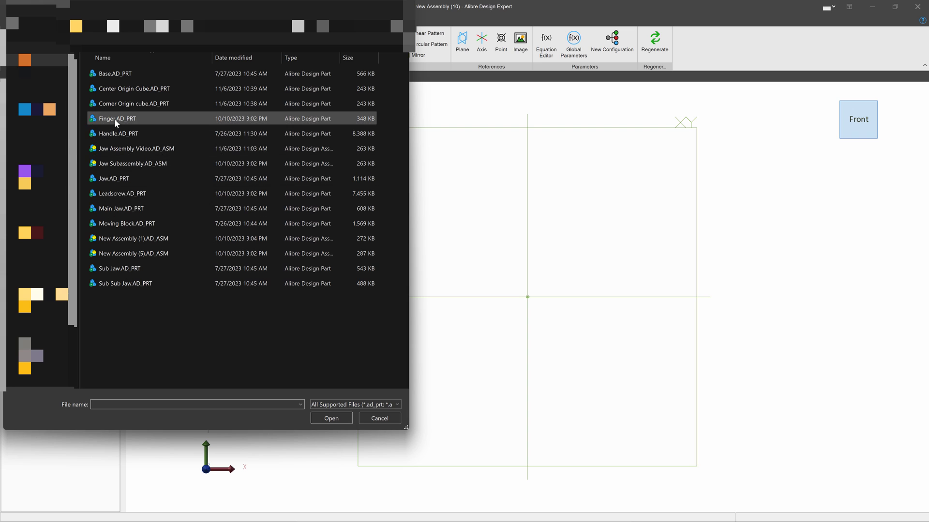
left_click(116, 73)
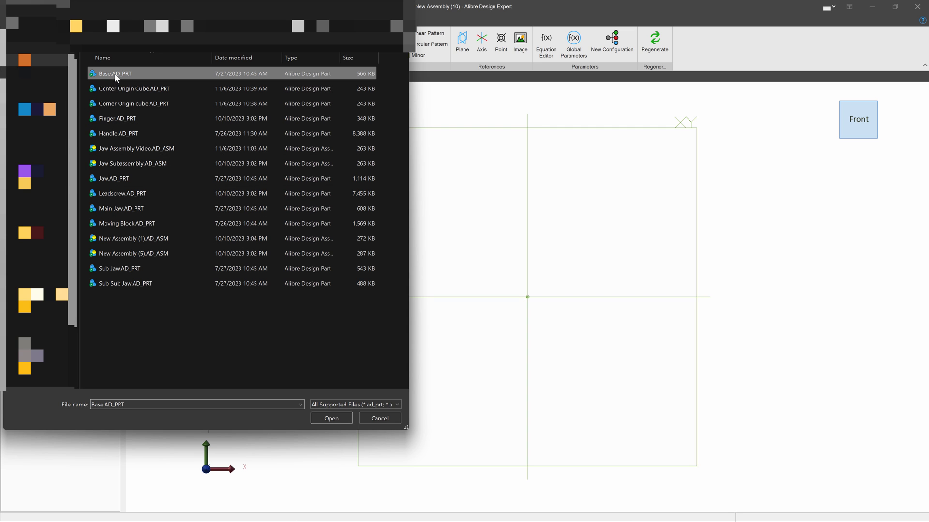
left_click(331, 419)
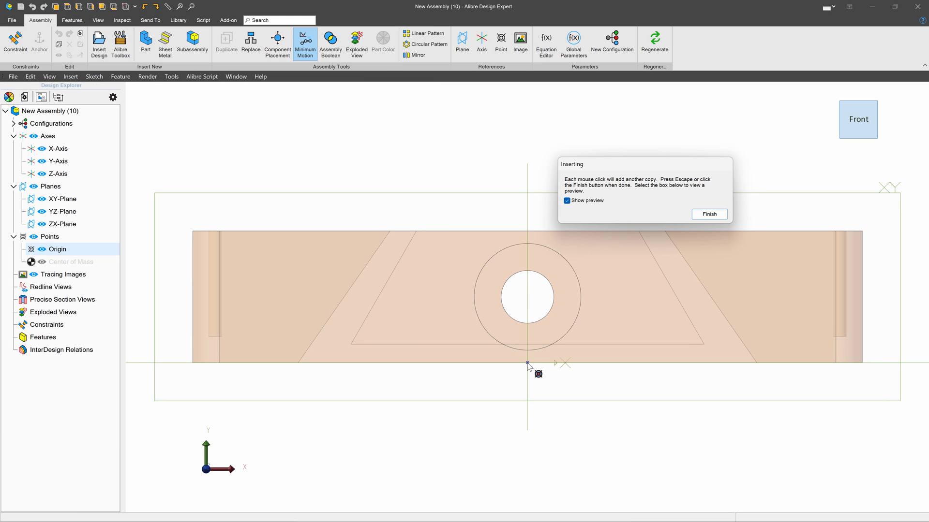
left_click(527, 364)
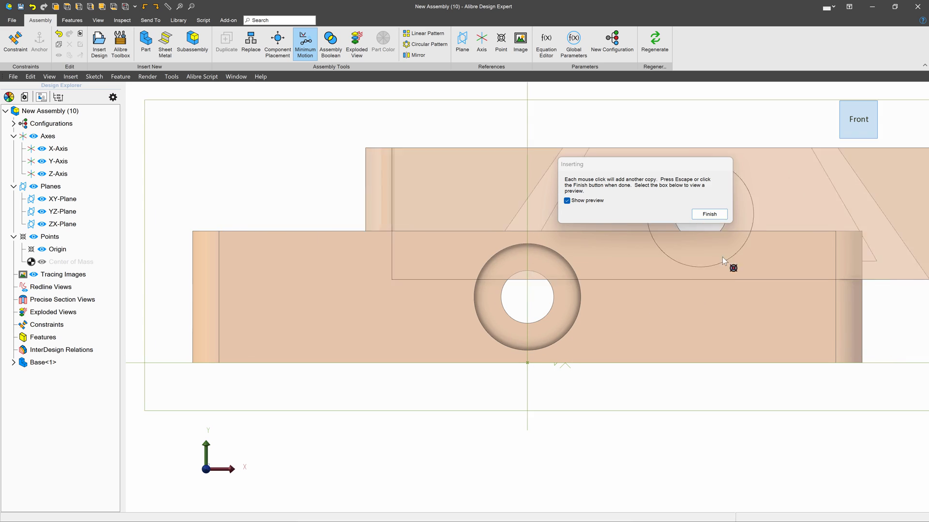
left_click(710, 215)
right_click(703, 262)
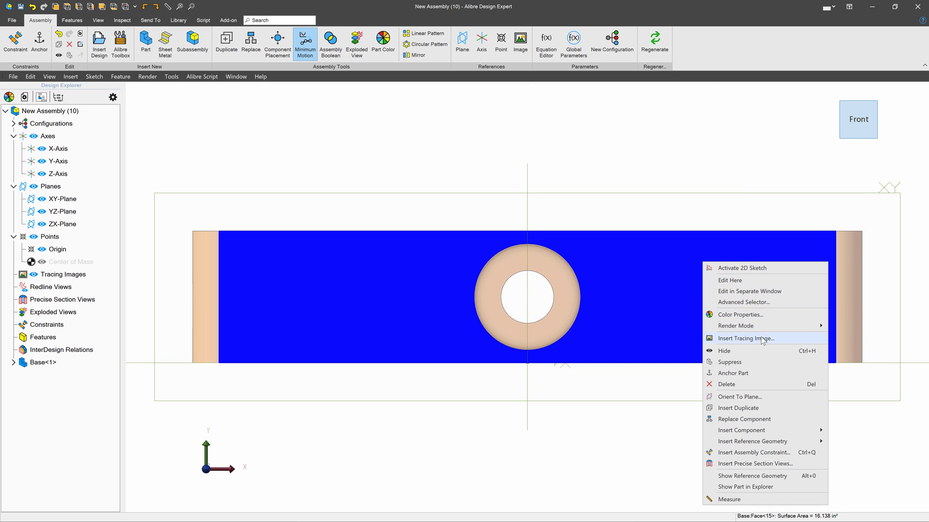
left_click(750, 375)
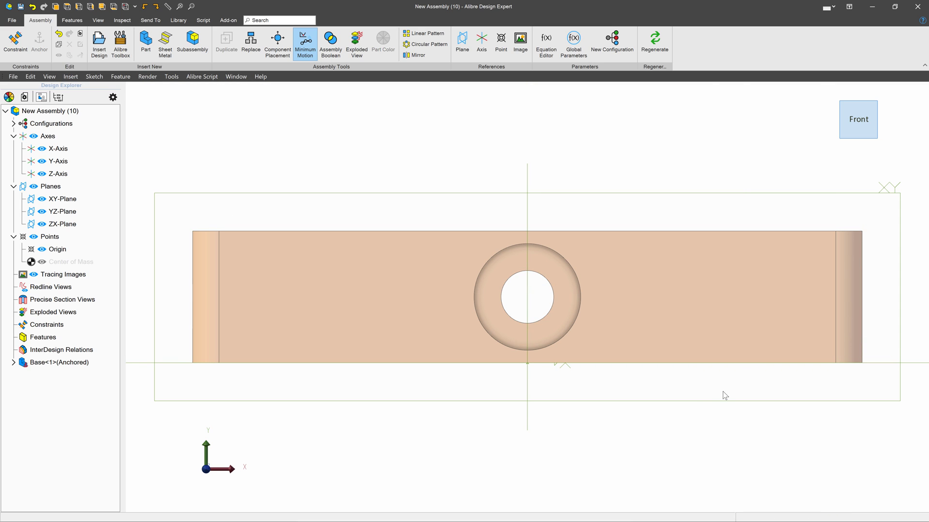
Insert one copy of Moving Block.AD_PRT into the assembly above the base
key("ctrl+7")
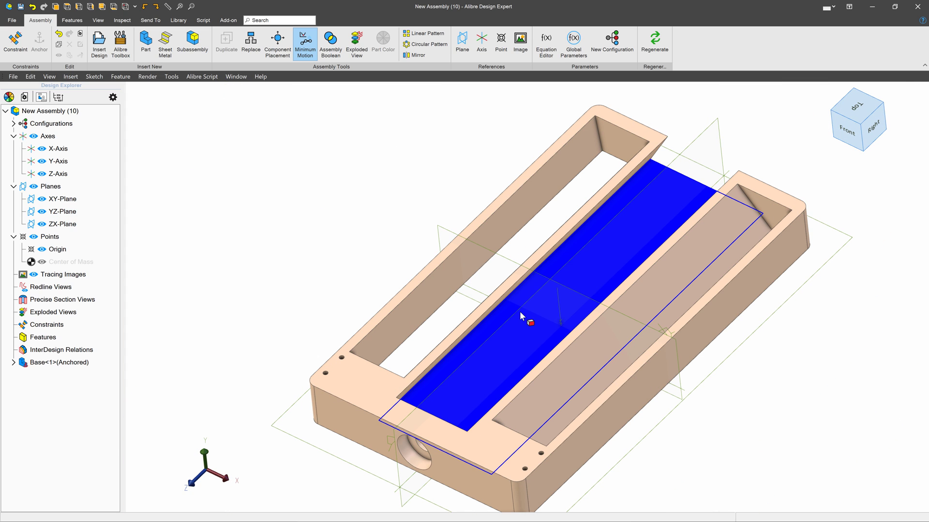
left_click(100, 44)
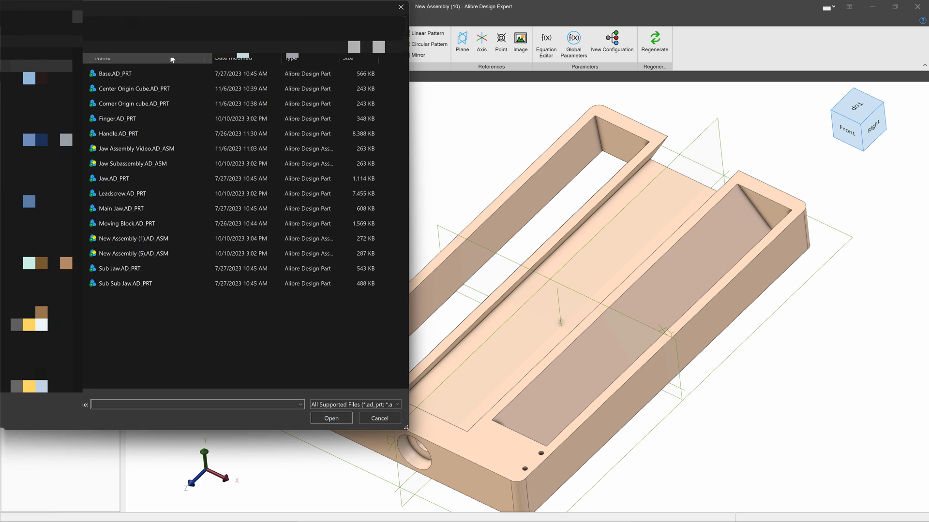
left_click(129, 227)
left_click(331, 418)
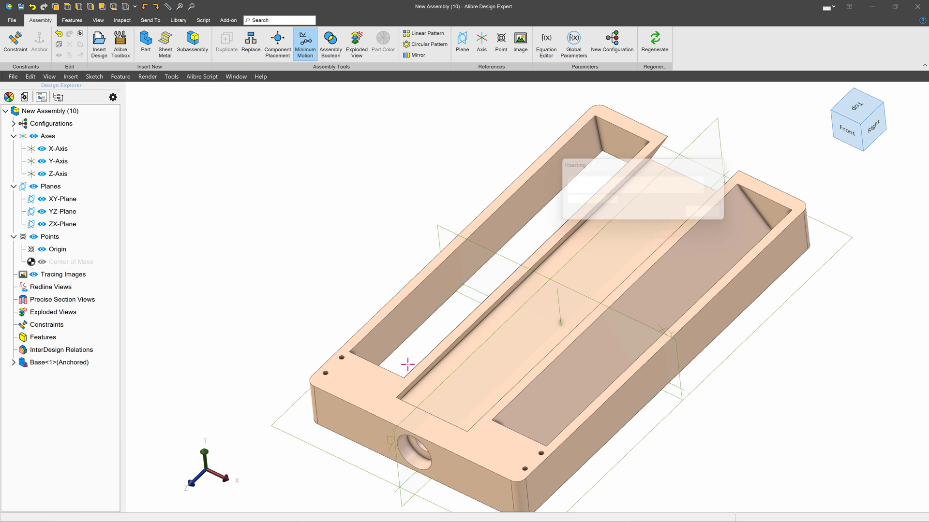
left_click(709, 215)
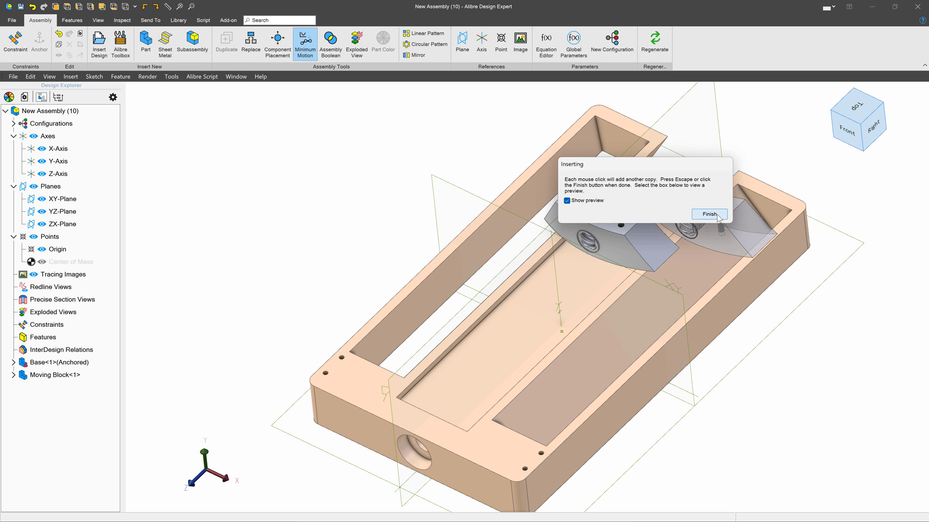
Add a coaxial constraint between the moving block's round bore face and the hole in the base's front wall
scroll(607, 245, "up", 10)
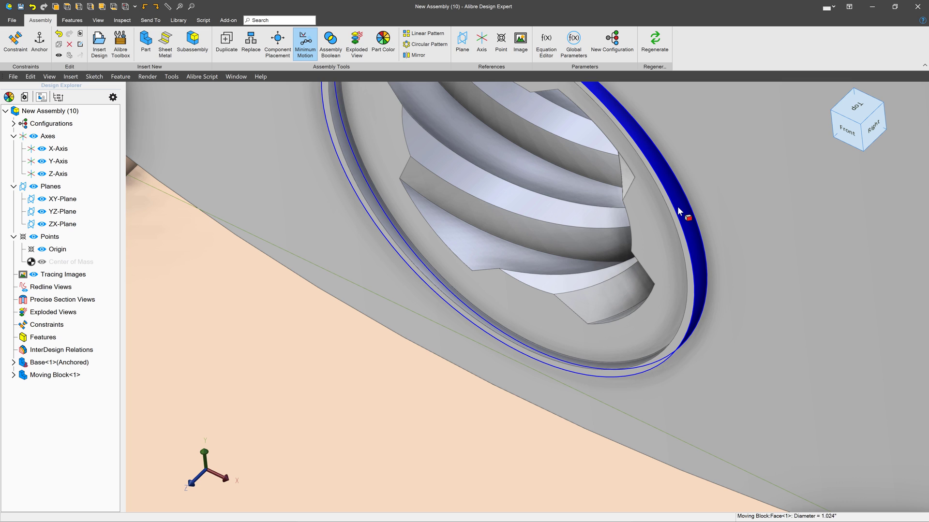
scroll(679, 211, "down", 8)
scroll(475, 410, "up", 8)
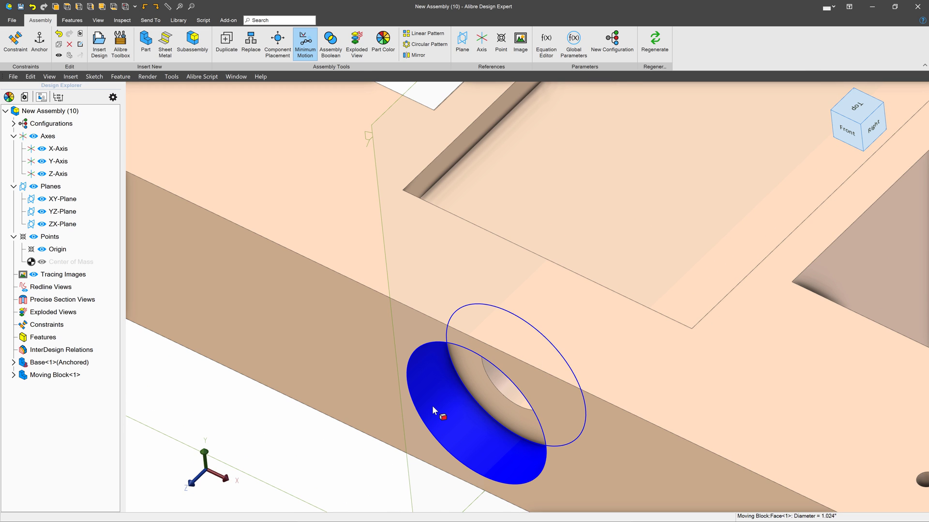
left_click(14, 41)
scroll(275, 290, "down", 3)
scroll(332, 375, "up", 3)
left_click(384, 374)
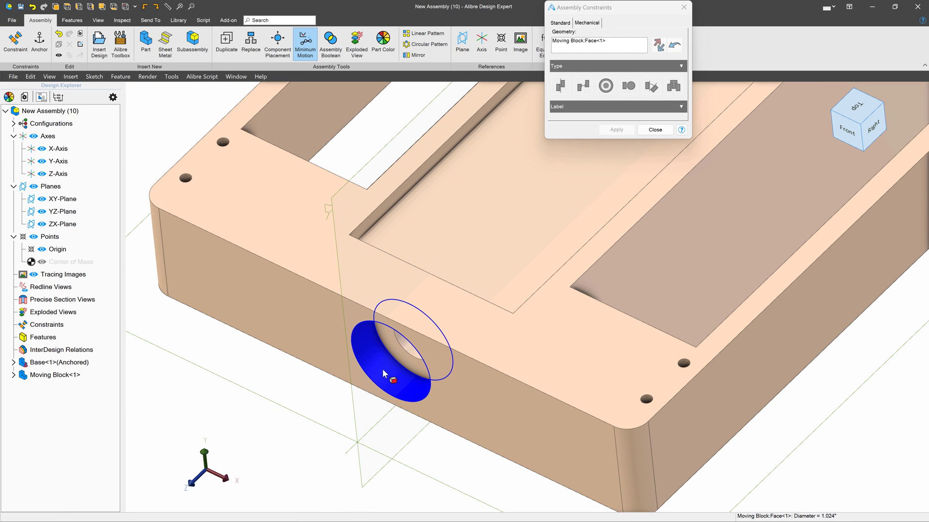
scroll(298, 429, "down", 4)
left_click(545, 254)
left_click(616, 178)
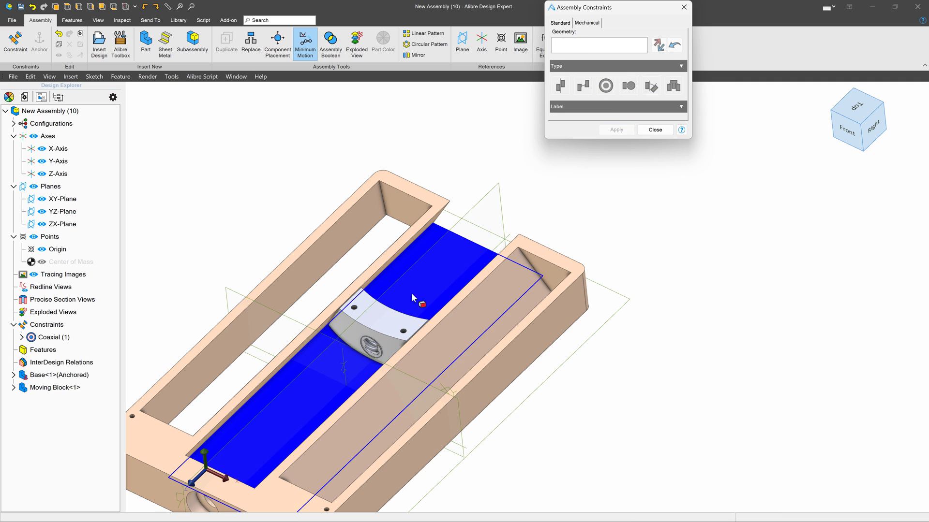
Constrain the moving block's top face to the base's top face with an angle constraint of 0 degrees
mouse_move(400, 305)
left_mouse_down()
mouse_move(425, 281)
mouse_move(301, 395)
mouse_move(415, 272)
mouse_move(473, 253)
mouse_move(415, 273)
mouse_move(405, 287)
left_mouse_up()
left_click(403, 286)
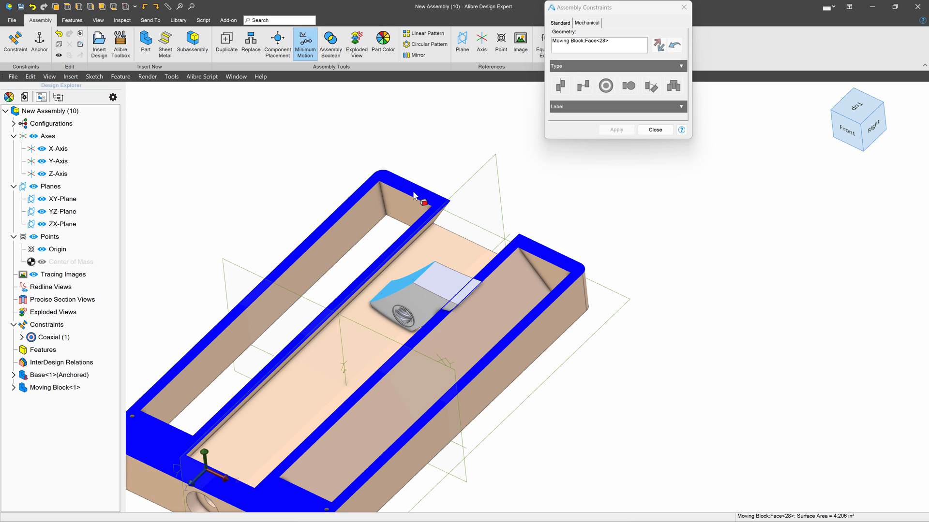
left_click(569, 253)
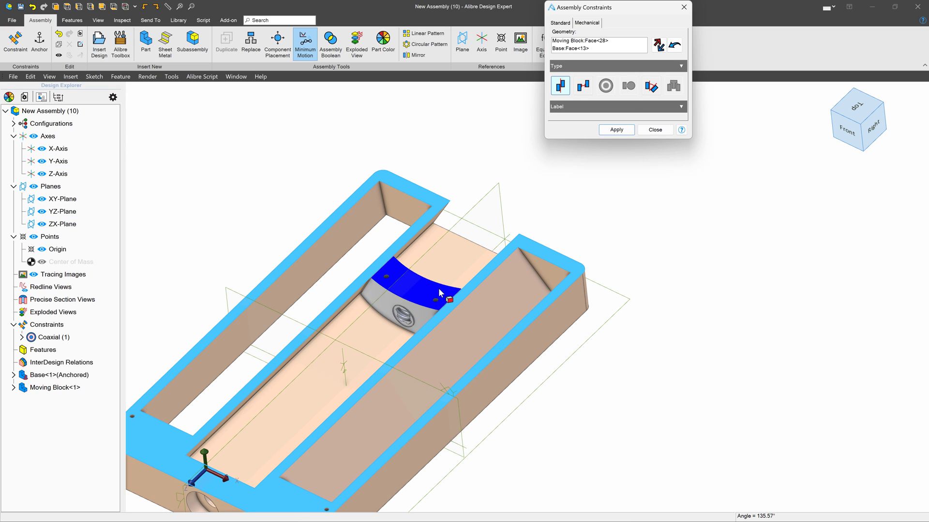
left_click(653, 89)
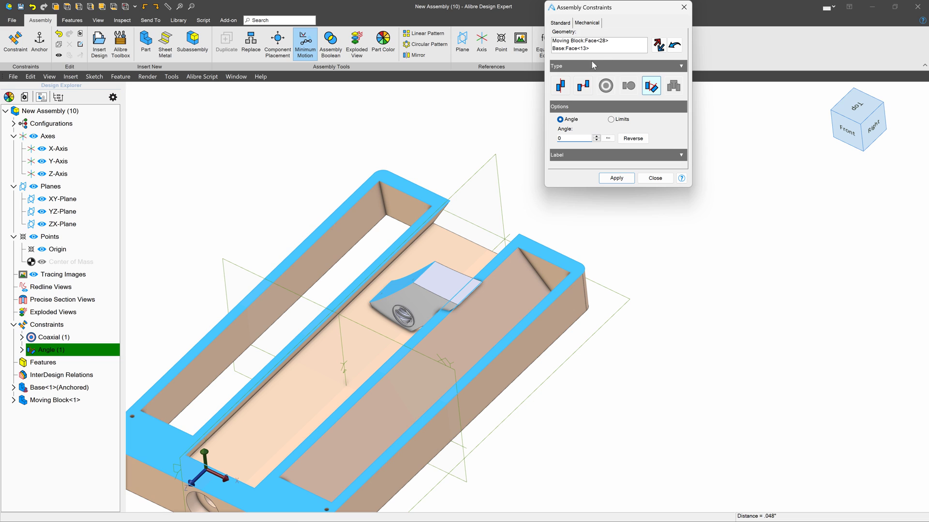
key("Return")
left_click(626, 178)
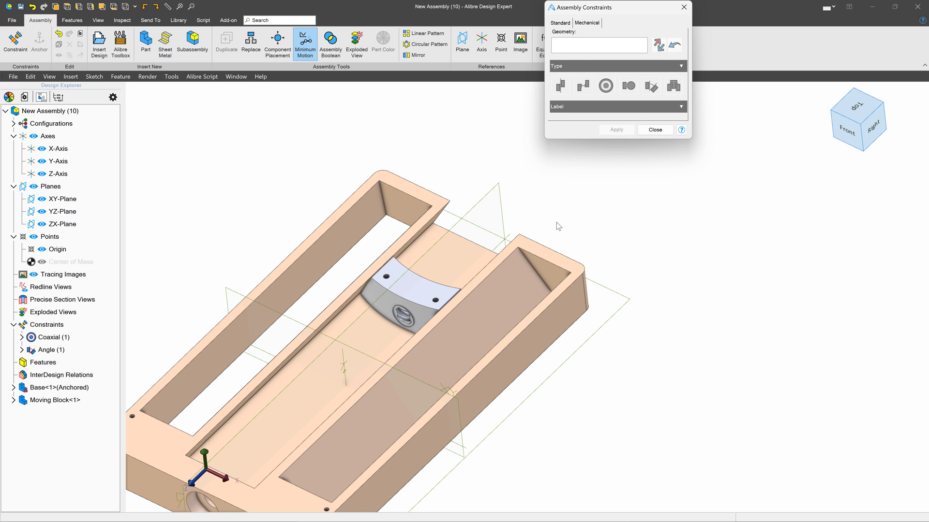
Finish constraining and slide the moving block along the base's channel to test its motion
left_click(655, 130)
left_click_drag(391, 269, 421, 280)
scroll(584, 228, "down", 5)
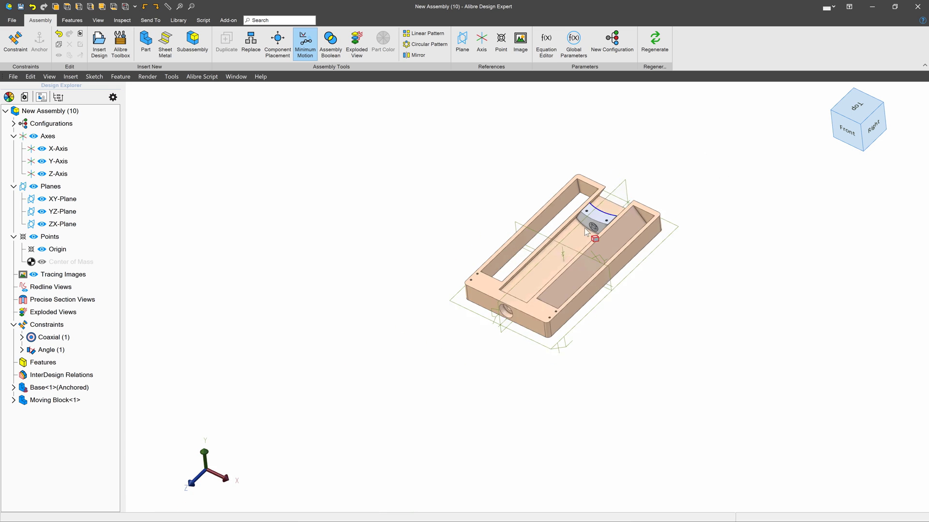
scroll(691, 201, "up", 5)
scroll(691, 201, "down", 1)
middle_click_drag(728, 116, 701, 135)
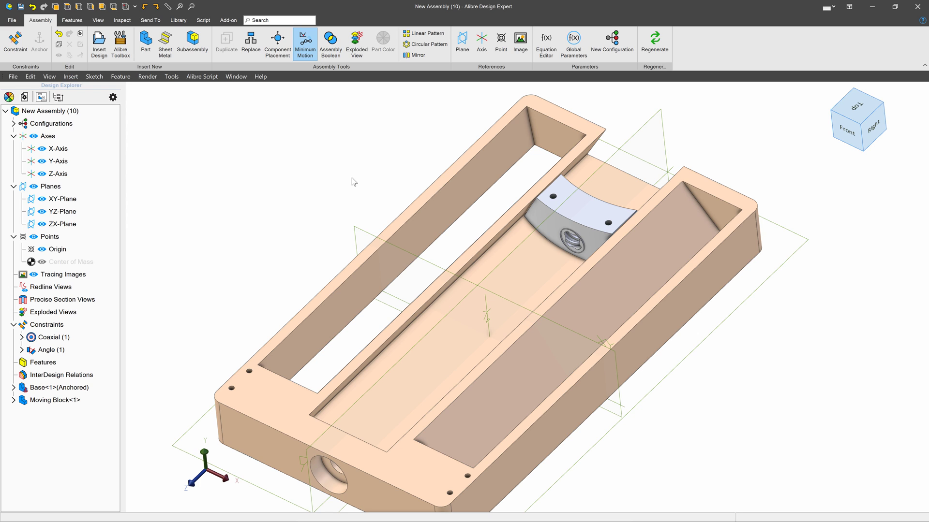
Insert one copy of the Jaw Assembly Video.AD_ASM subassembly beside the moving block
left_click(96, 48)
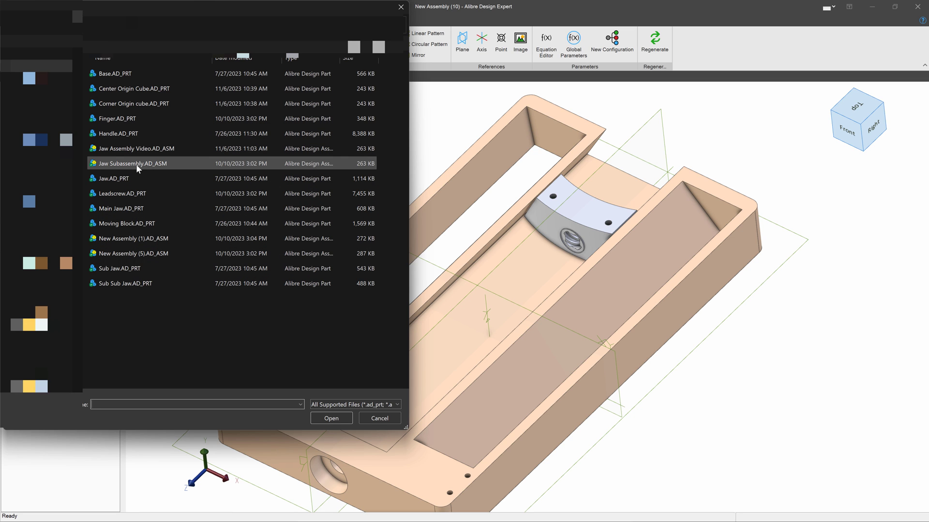
left_click(144, 152)
left_click(331, 419)
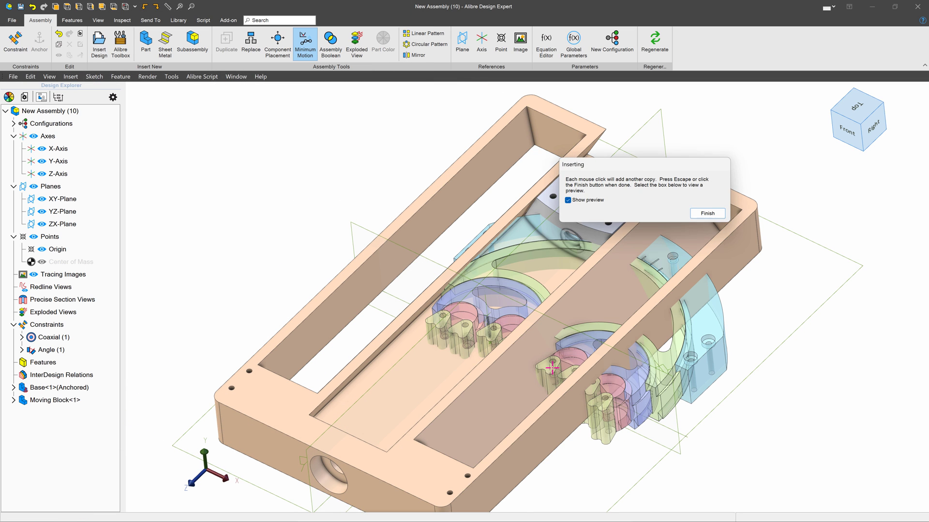
left_click(339, 193)
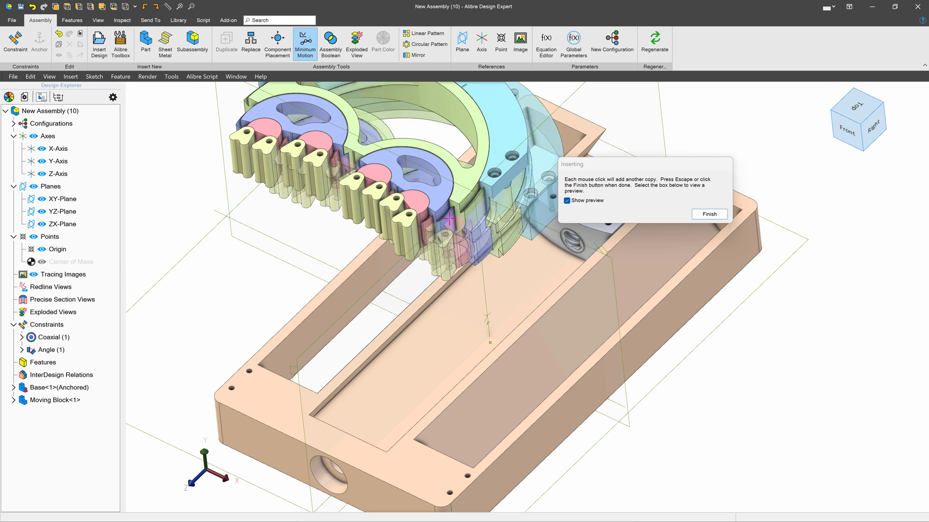
left_click(695, 217)
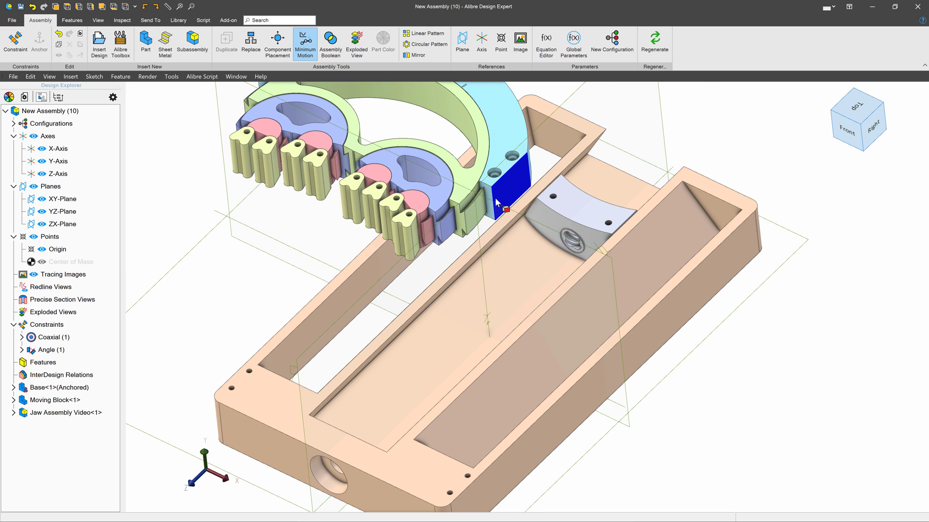
Add a coaxial constraint between one counterbored hole behind the jaw's graduation marks and the matching threaded hole in the moving block
scroll(487, 221, "down", 3)
scroll(474, 126, "up", 5)
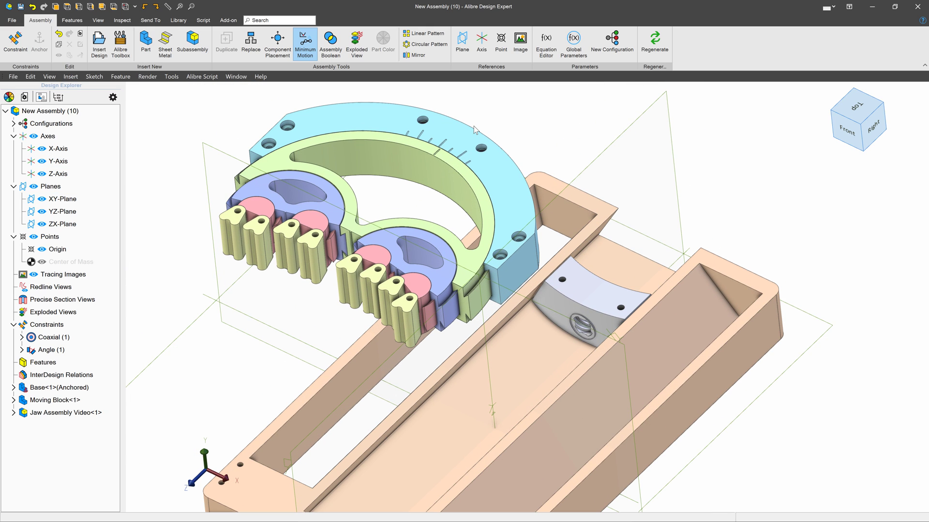
scroll(474, 126, "up", 5)
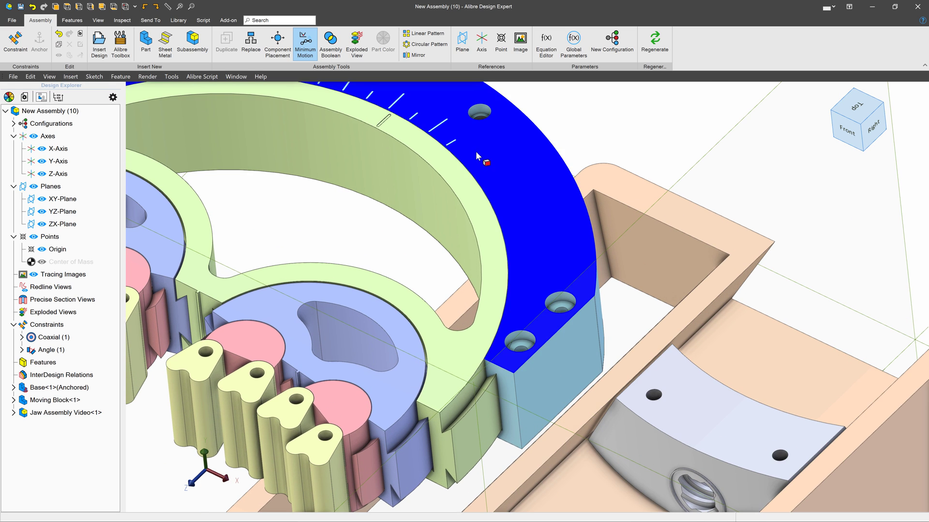
middle_click_drag(506, 343, 522, 443)
left_click(19, 47)
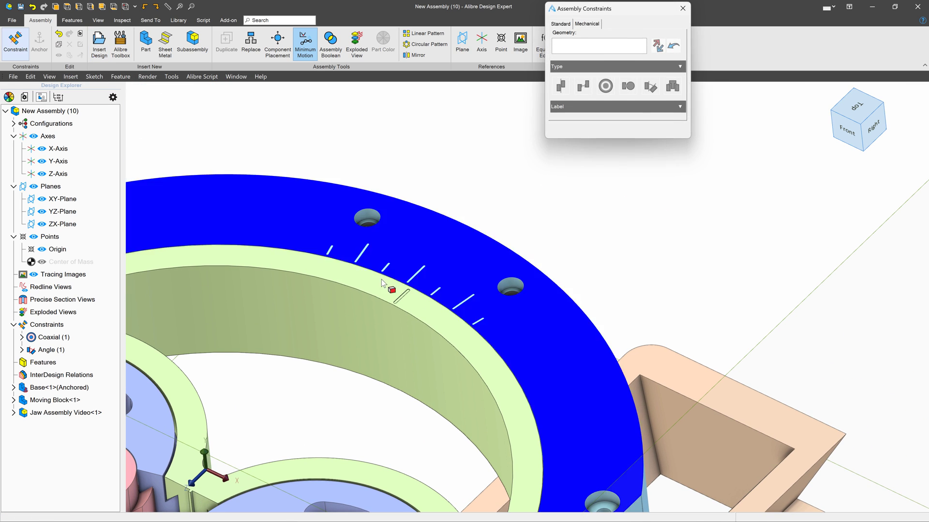
scroll(509, 304, "up", 5)
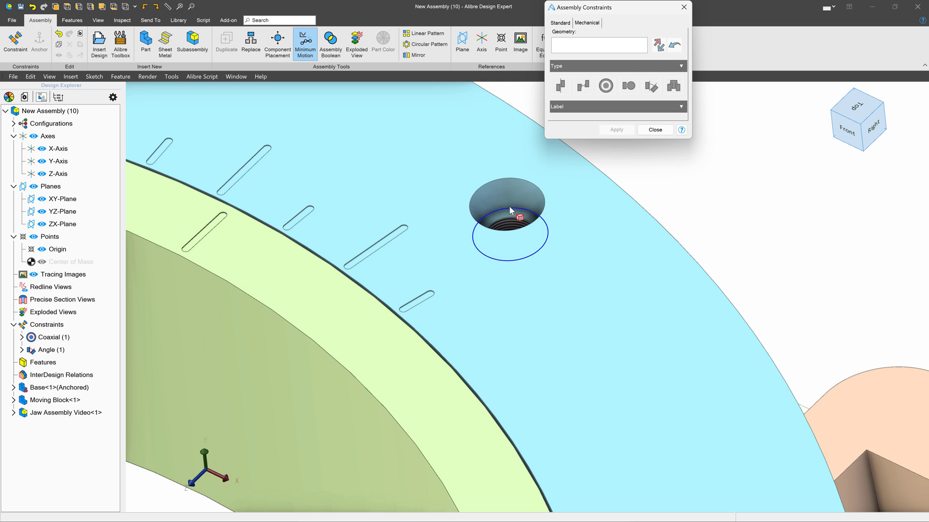
left_click(509, 210)
scroll(522, 228, "down", 5)
scroll(534, 244, "up", 3)
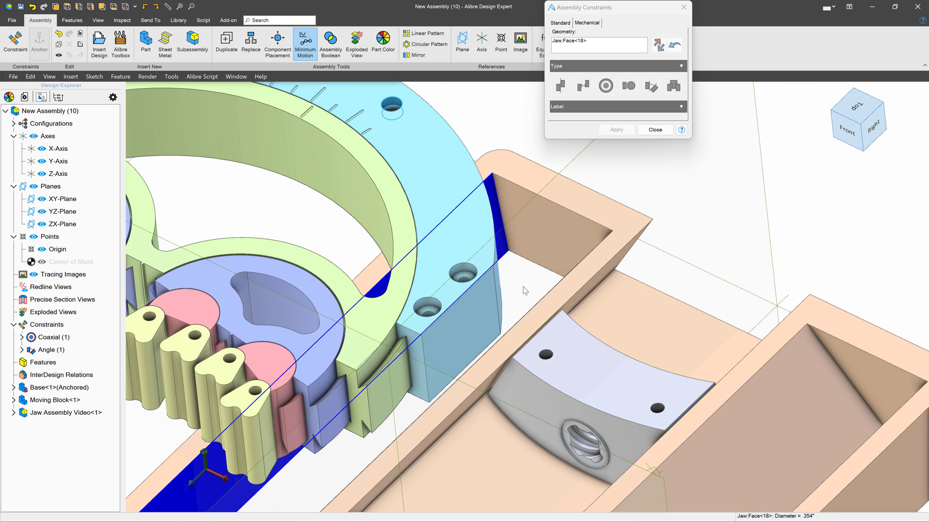
scroll(625, 373, "up", 3)
left_click(624, 374)
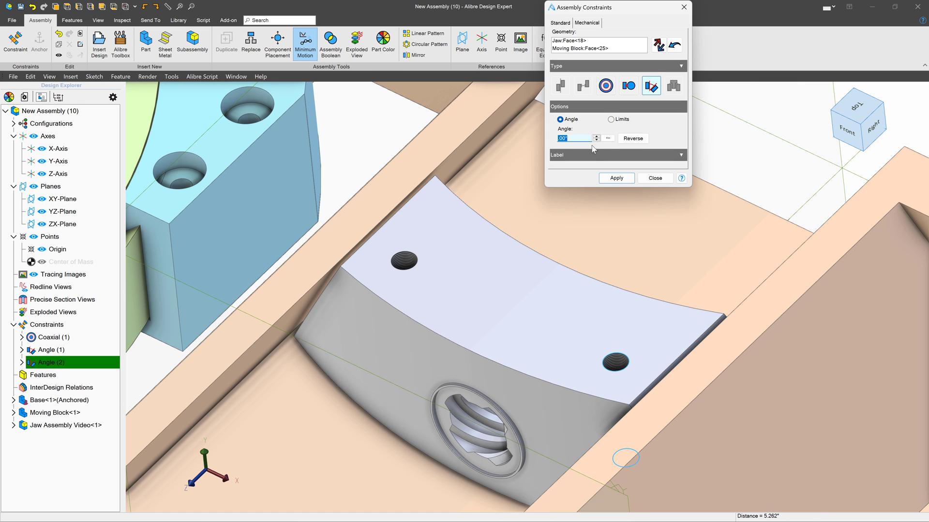
left_click(605, 90)
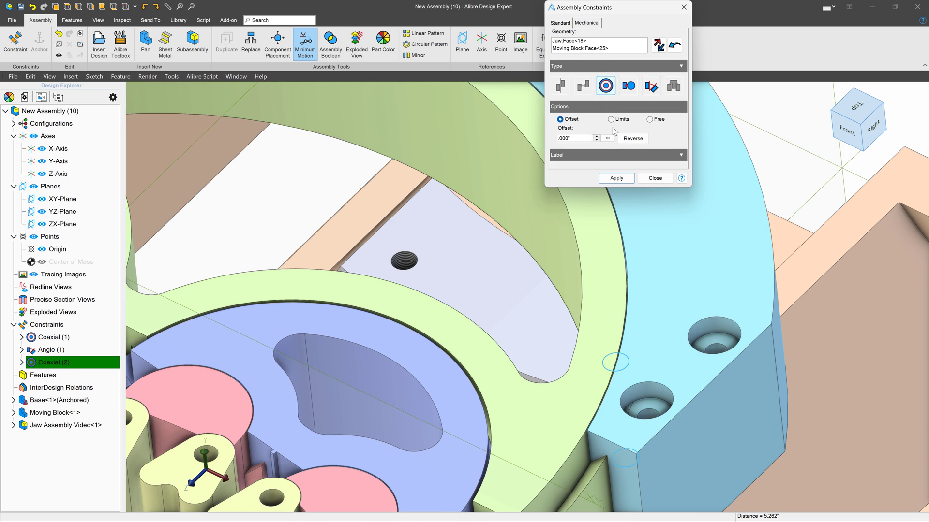
left_click(616, 178)
Add a second coaxial constraint between the jaw's other rear counterbored hole and the moving block's remaining threaded hole
scroll(655, 327, "down", 5)
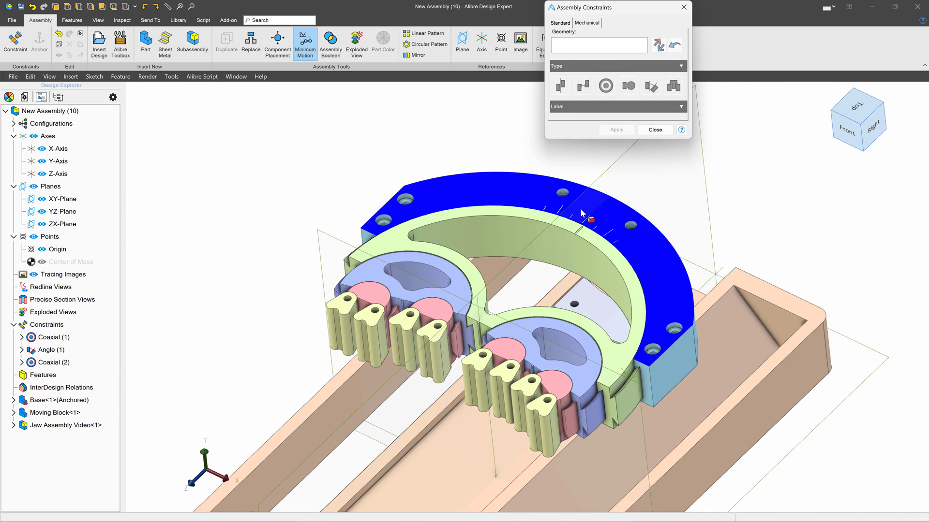
scroll(565, 188, "up", 5)
left_click(555, 177)
scroll(556, 194, "down", 5)
scroll(580, 300, "up", 6)
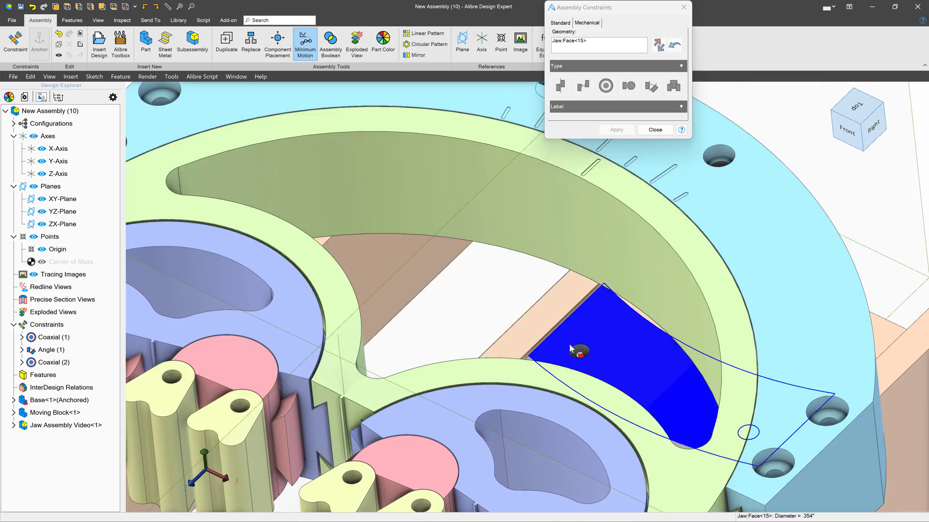
left_click(584, 362)
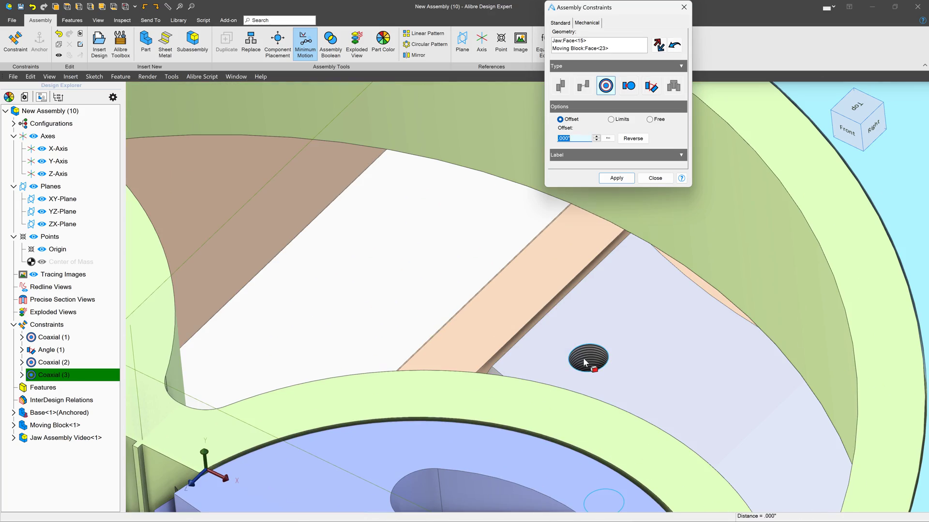
left_click(616, 178)
scroll(575, 247, "down", 5)
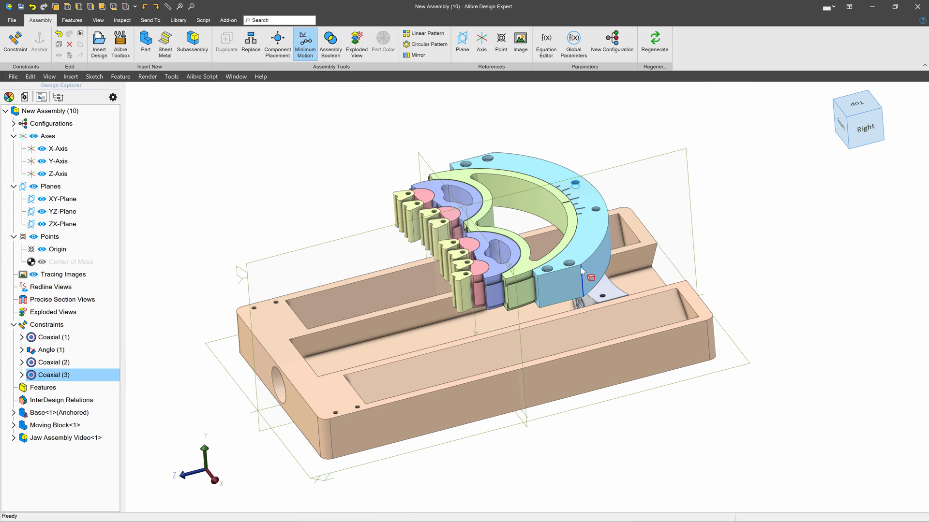
Move the jaw assembly together with the moving block to test the remaining freedom of movement
left_click_drag(582, 271, 590, 243)
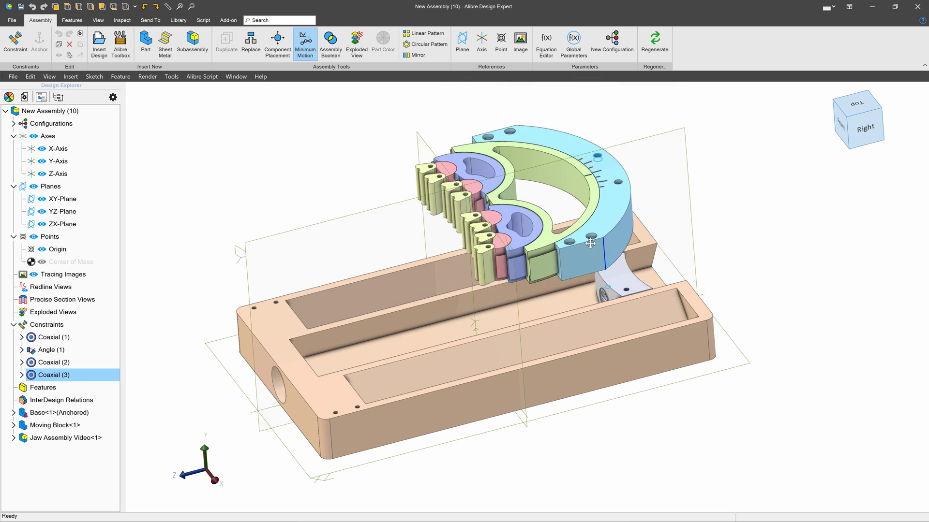
middle_click_drag(590, 243, 604, 129)
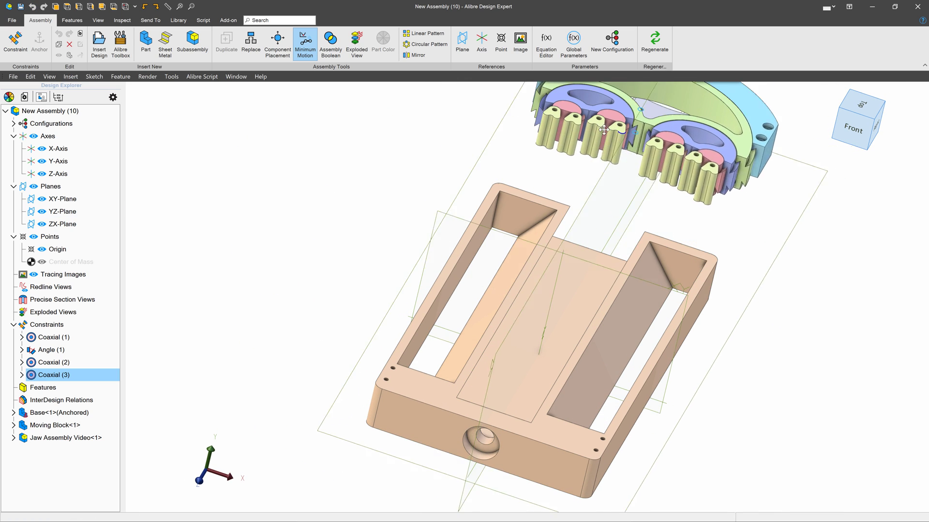
left_click_drag(603, 129, 532, 241)
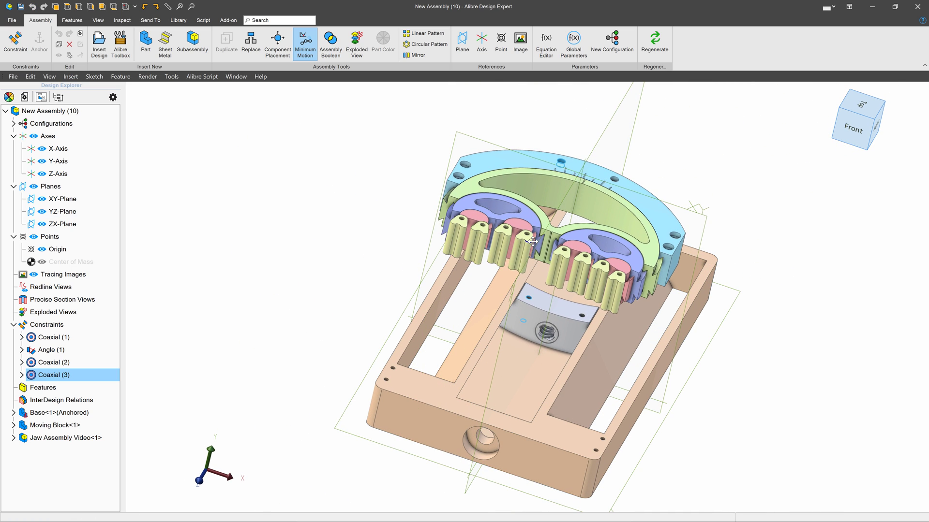
middle_click_drag(410, 296, 367, 307)
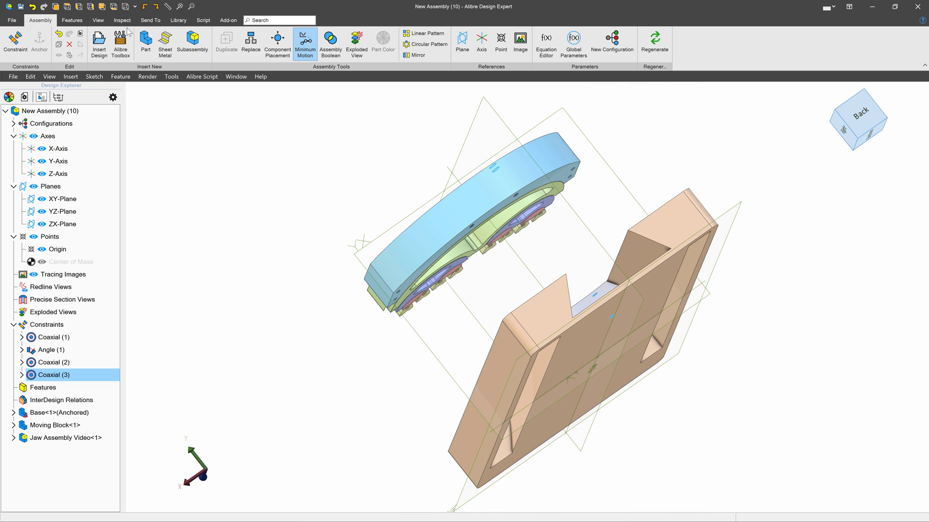
Add an offset constraint of 0 between the Jaw's underside face and the Moving Block's flat face with the two threaded holes
left_click(10, 49)
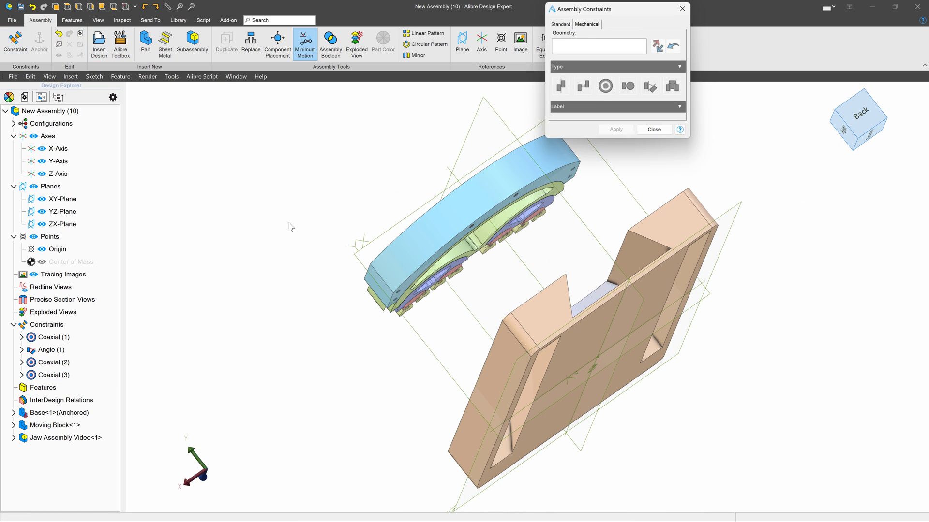
scroll(555, 226, "up", 5)
left_click(512, 176)
scroll(491, 286, "down", 3)
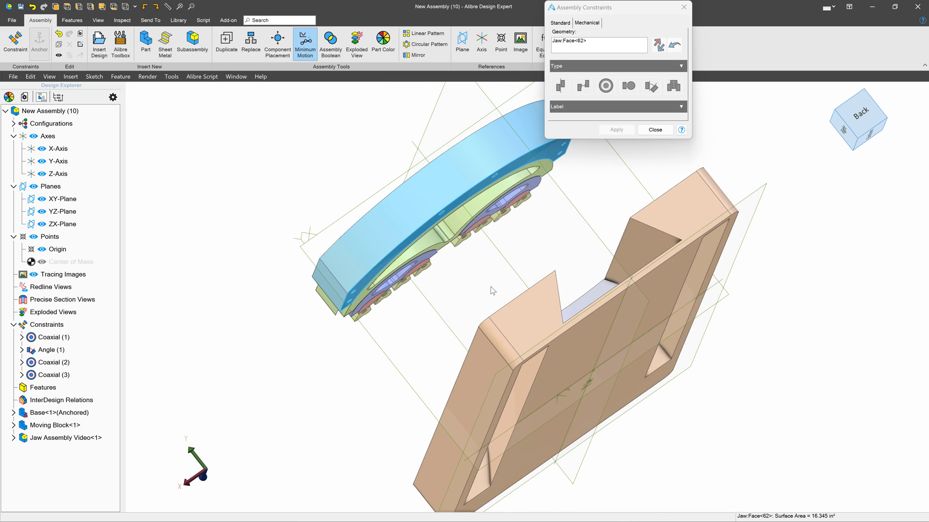
middle_click_drag(490, 286, 495, 294)
scroll(532, 305, "up", 3)
left_click(565, 318)
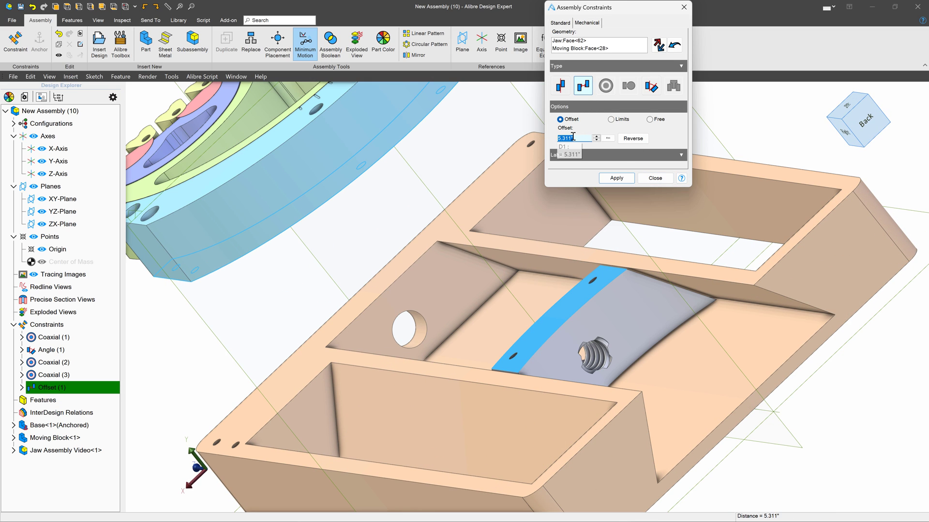
key("Return")
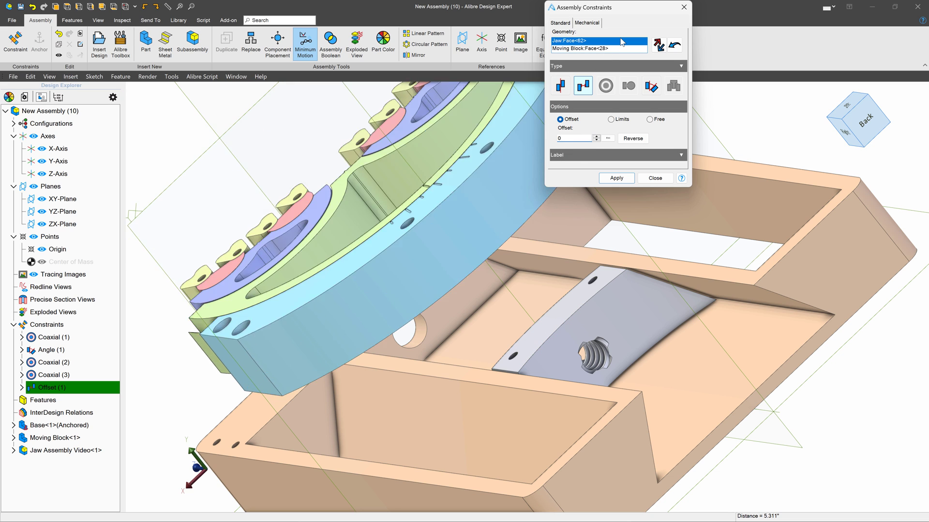
left_click(617, 178)
middle_click_drag(652, 280, 606, 281)
scroll(598, 315, "up", 4)
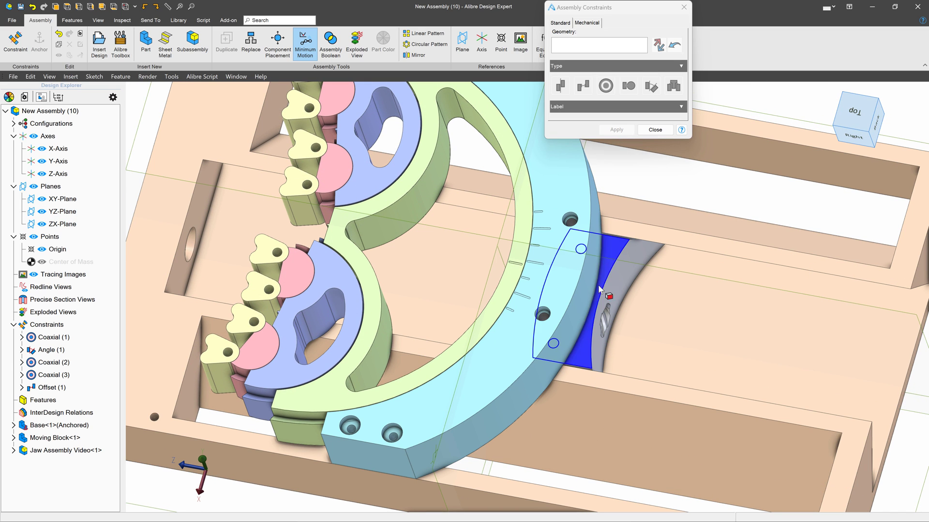
key("Escape")
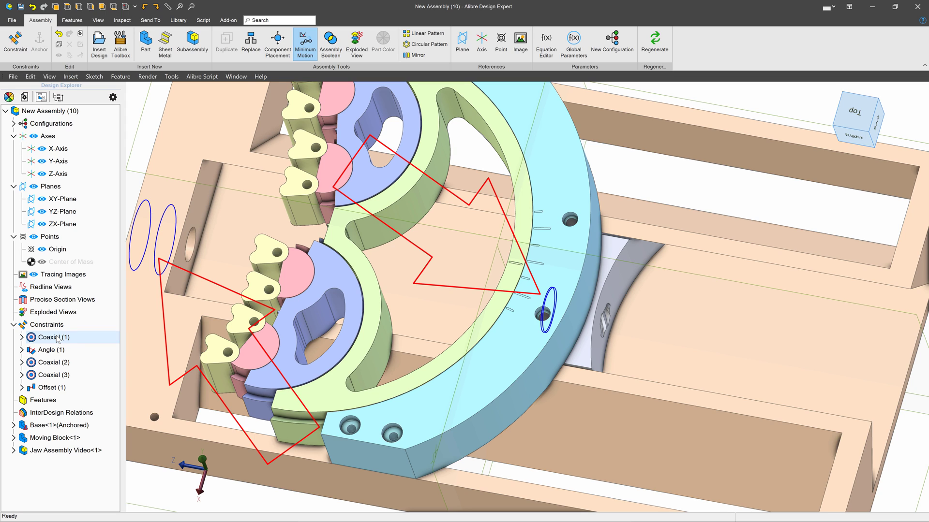
Open the coaxial constraint between the Moving Block and the Base for editing
right_click(58, 338)
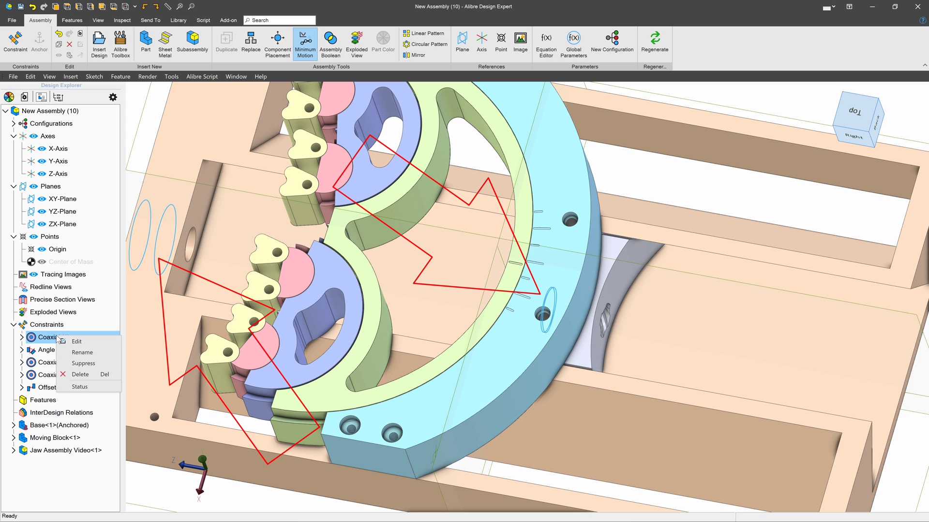
left_click(77, 342)
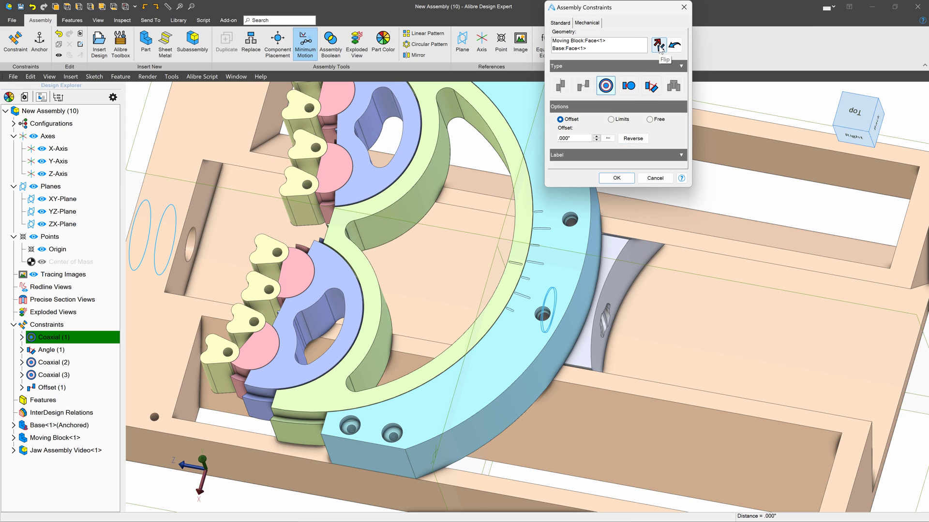
Flip the Coaxial (1) constraint between the moving block and the base, and accept the edit
left_click(659, 45)
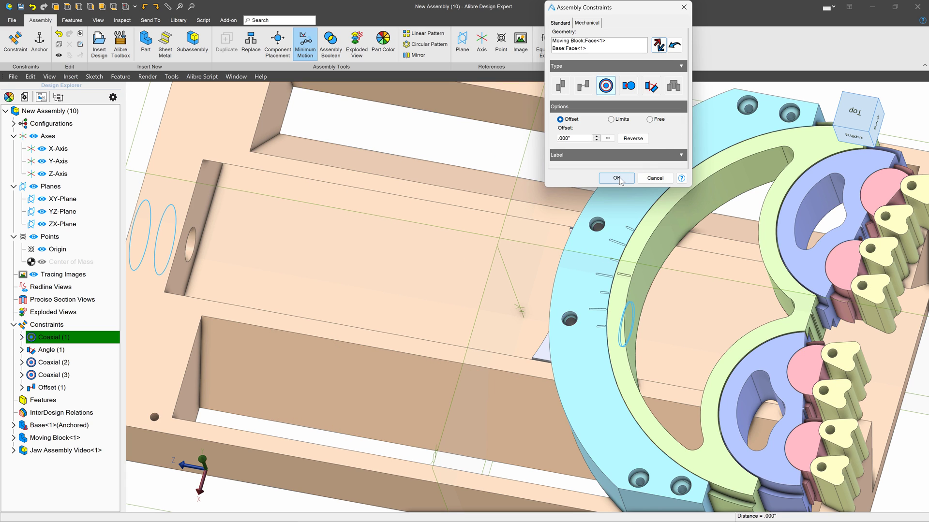
left_click(616, 178)
scroll(540, 256, "down", 3)
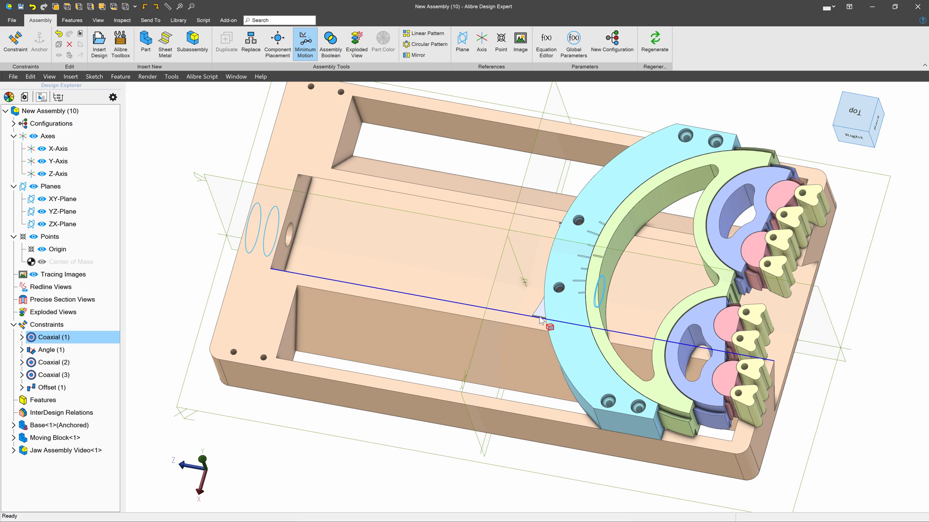
Delete the Coaxial (2) and Coaxial (3) constraints and pull the jaw assembly off the moving block
left_click(51, 376)
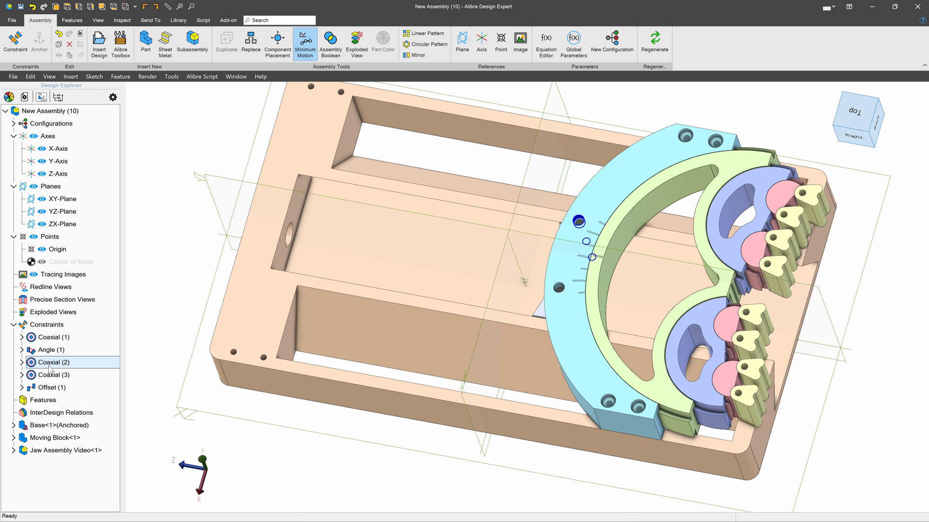
left_click(50, 388)
right_click(55, 377)
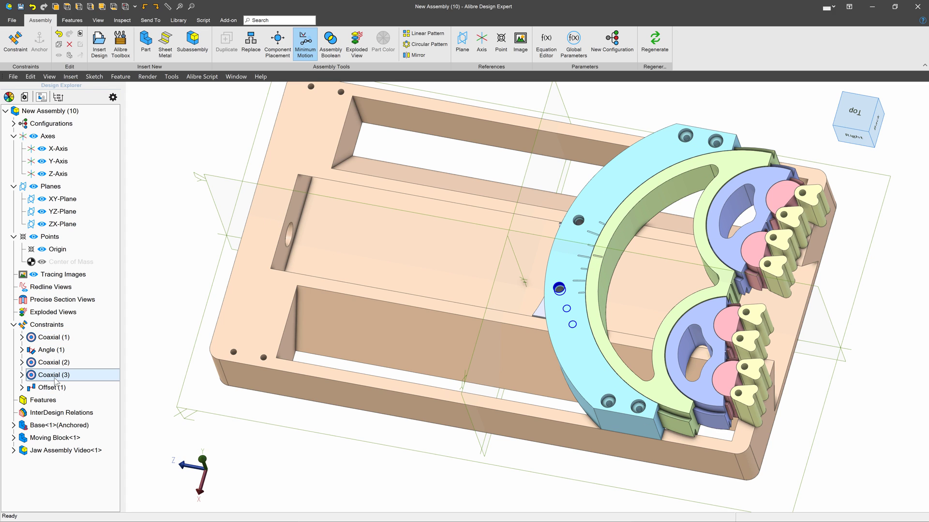
left_click(79, 417)
right_click(62, 364)
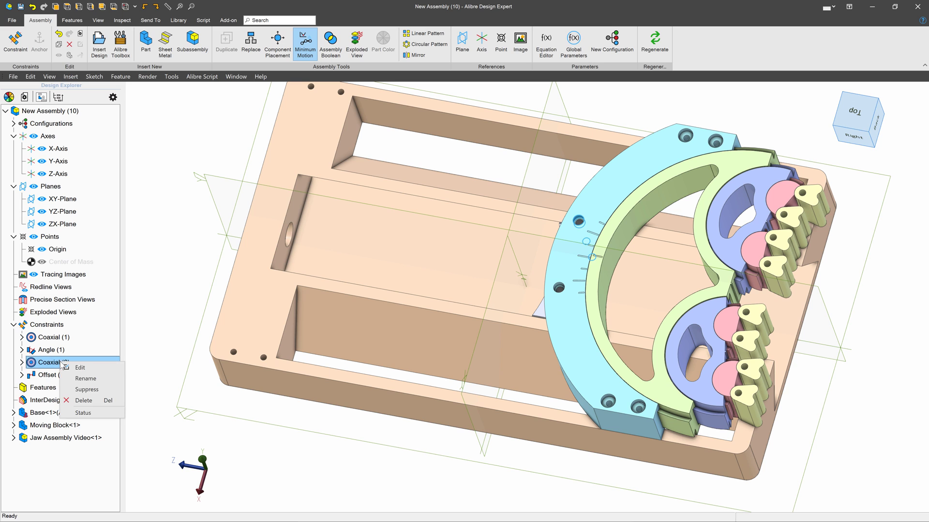
left_click(83, 401)
left_click_drag(572, 233, 625, 240)
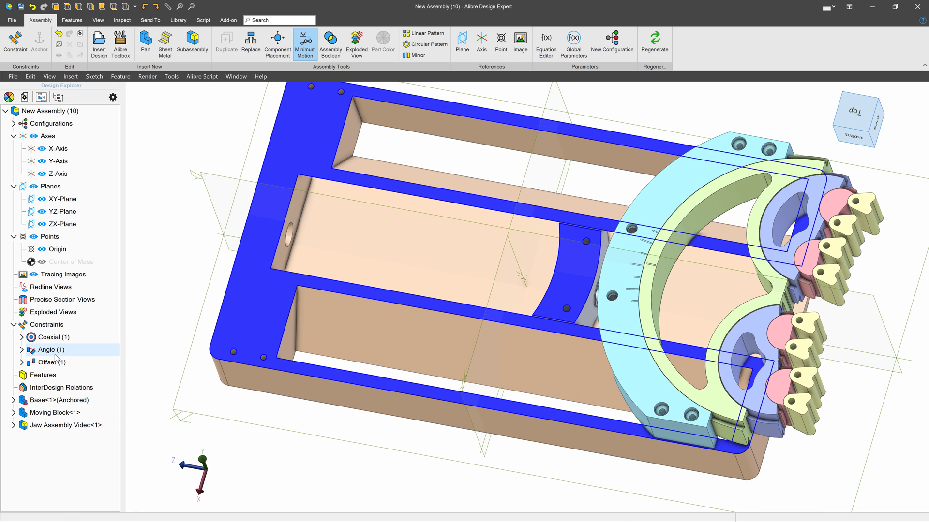
Add a coaxial constraint between one middle counterbored hole of the jaw and the opposite-side hole of the moving block
scroll(493, 193, "up", 3)
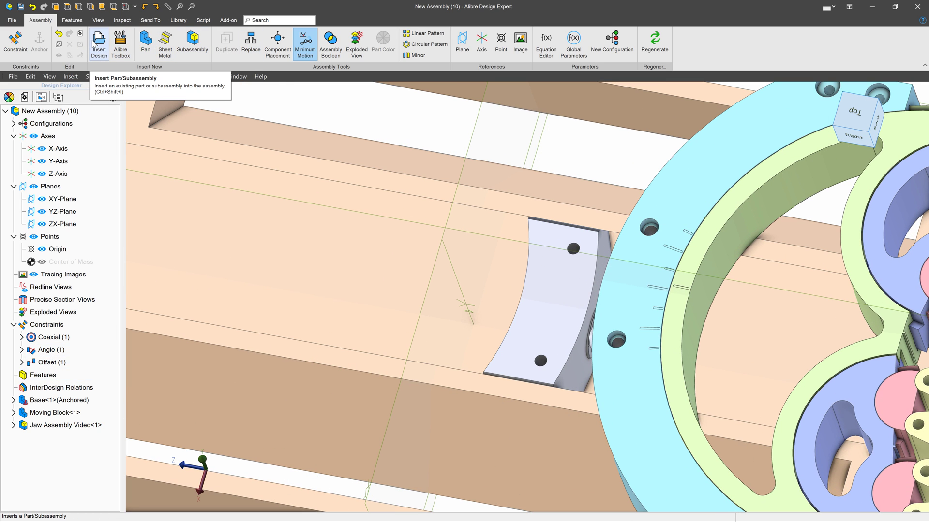
left_click(16, 41)
scroll(647, 228, "up", 3)
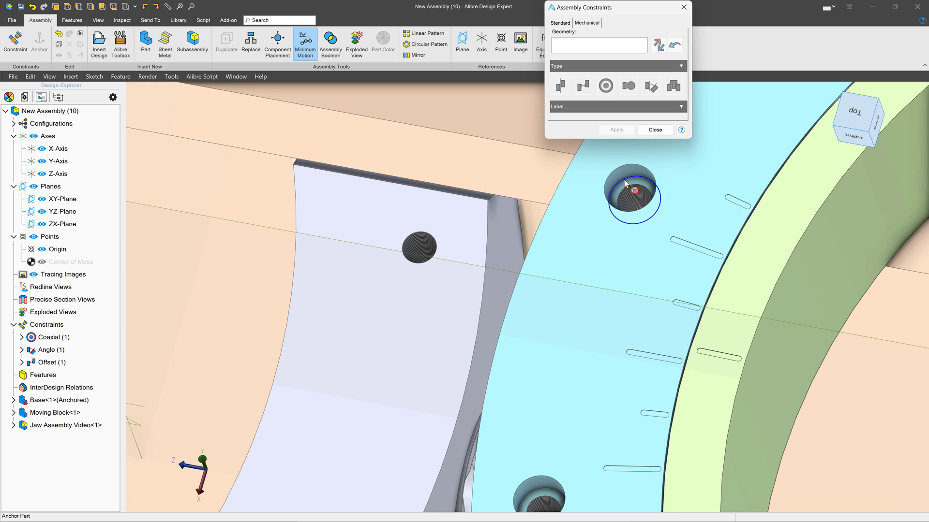
left_click(631, 200)
scroll(586, 219, "down", 5)
scroll(515, 326, "up", 4)
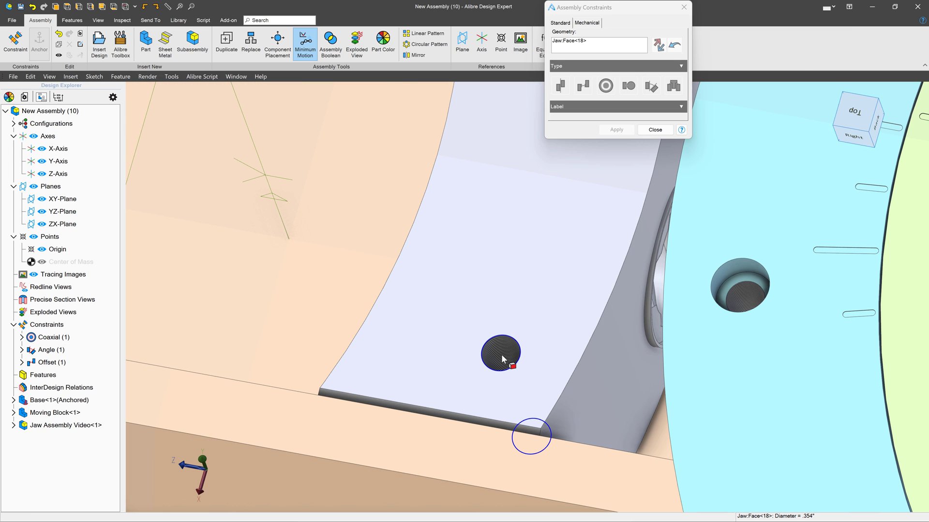
left_click(499, 355)
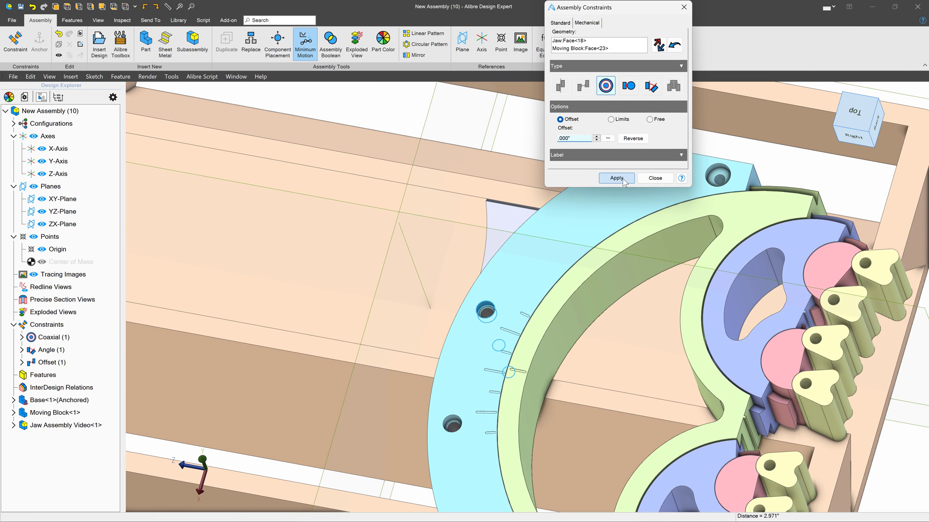
left_click(615, 179)
Add a coaxial constraint between the jaw's other middle counterbored hole and the remaining hole of the moving block
scroll(449, 424, "up", 3)
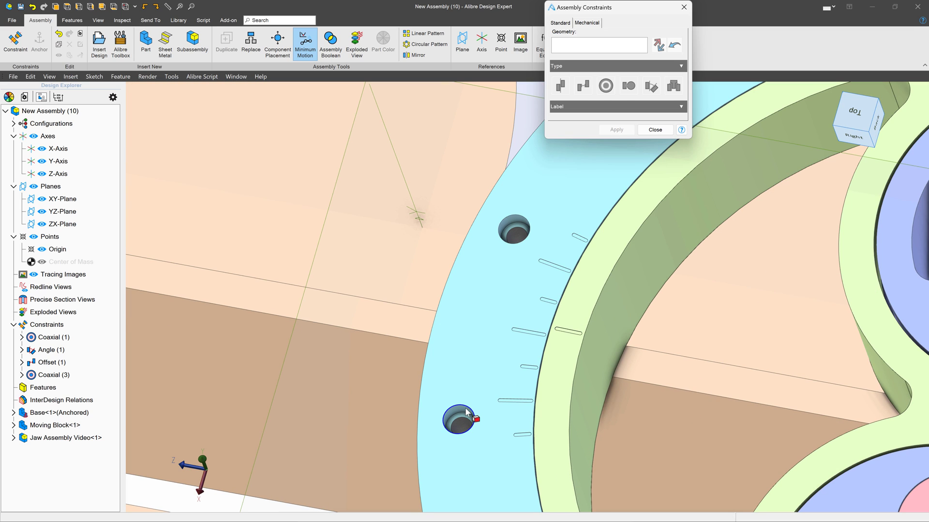
left_click(465, 411)
scroll(542, 220, "down", 3)
middle_click_drag(542, 219, 500, 360)
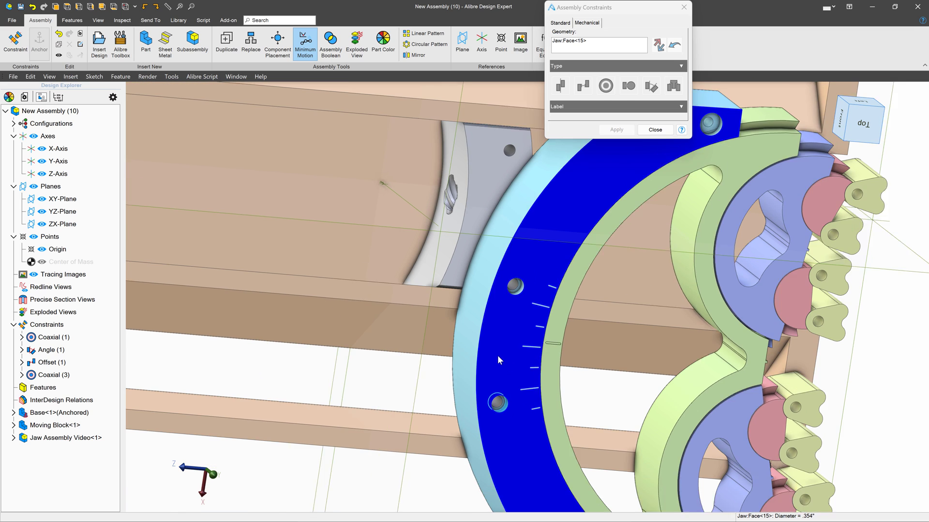
scroll(487, 140, "up", 5)
left_click(498, 157)
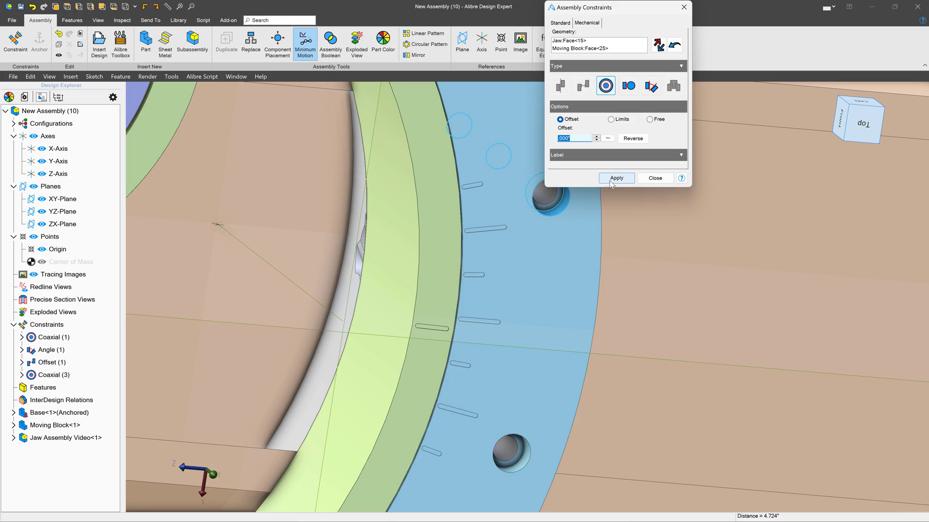
left_click(614, 179)
Slide the constrained jaw assembly along the base to check its travel and finish adding constraints
scroll(570, 239, "down", 5)
middle_click_drag(543, 245, 636, 338)
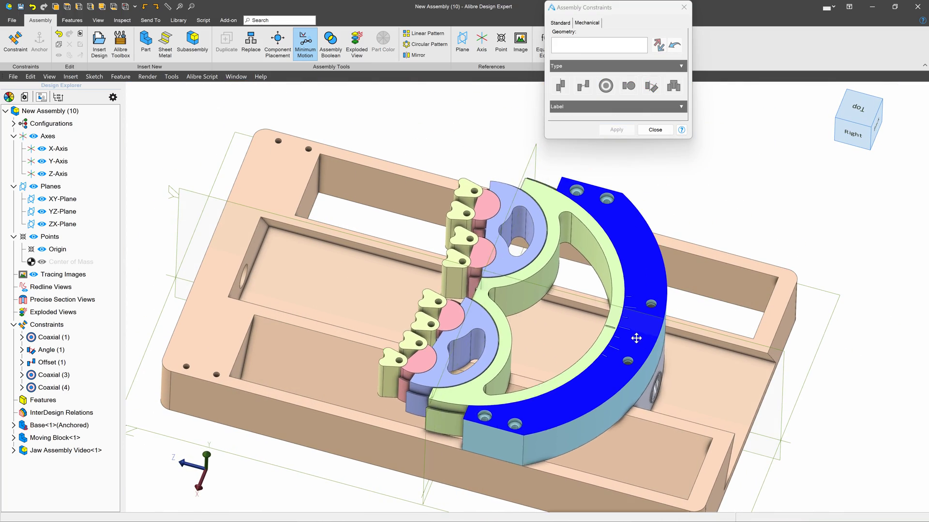
left_click_drag(636, 338, 691, 361)
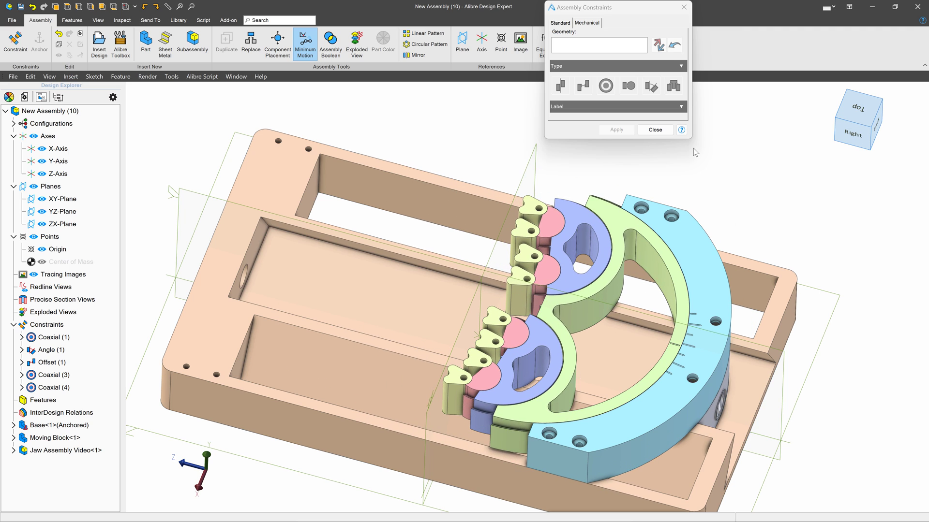
left_click(655, 130)
scroll(696, 290, "down", 4)
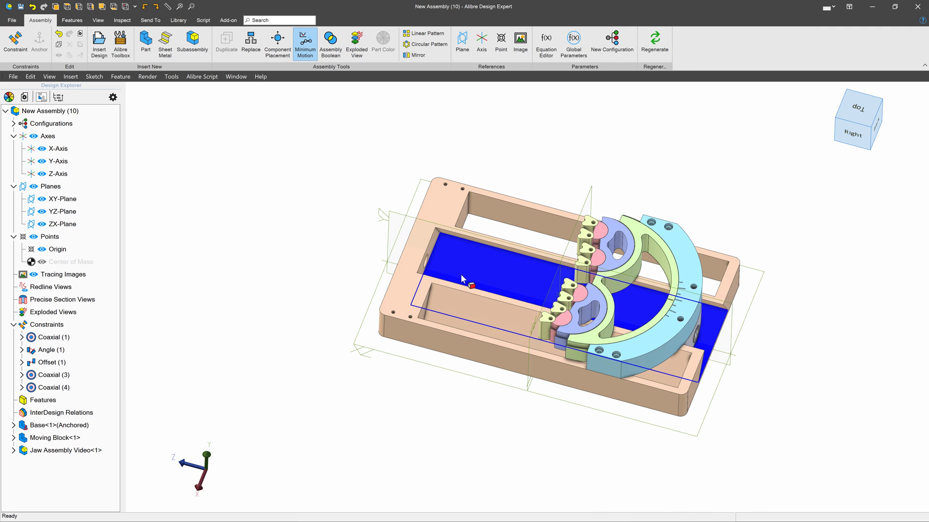
left_click_drag(613, 309, 681, 312)
scroll(681, 312, "up", 5)
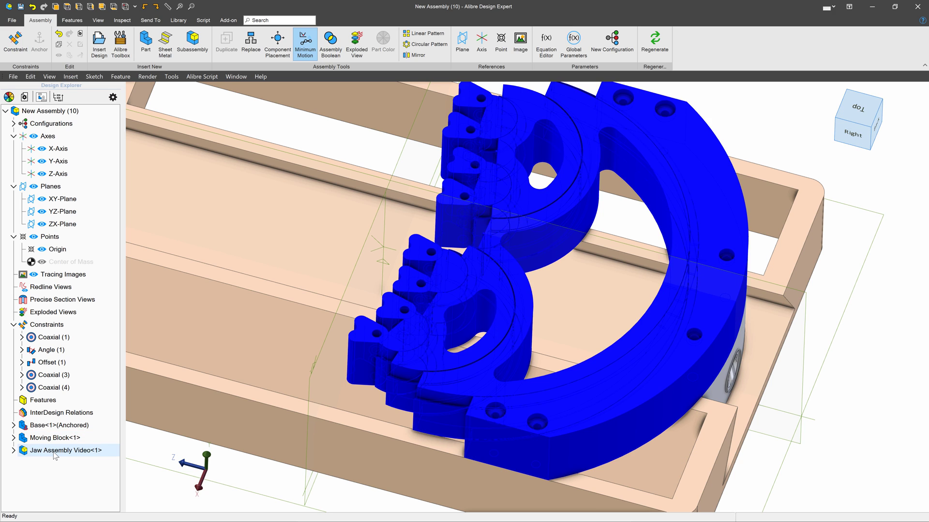
Make the Jaw Assembly Video<1> subassembly flexible and swing its inner jaws to test their motion
right_click(48, 453)
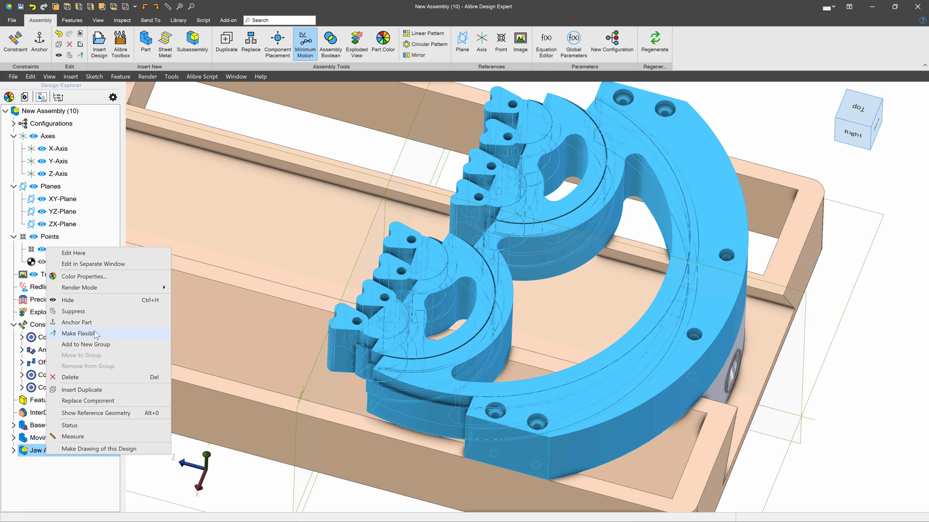
left_click(96, 333)
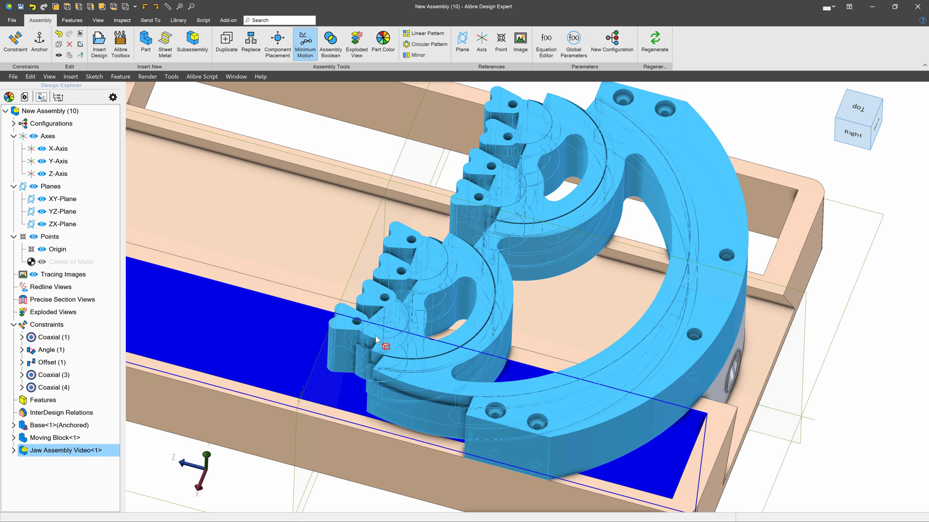
left_click_drag(624, 349, 646, 337)
left_click_drag(593, 169, 564, 193)
left_click_drag(495, 269, 504, 266)
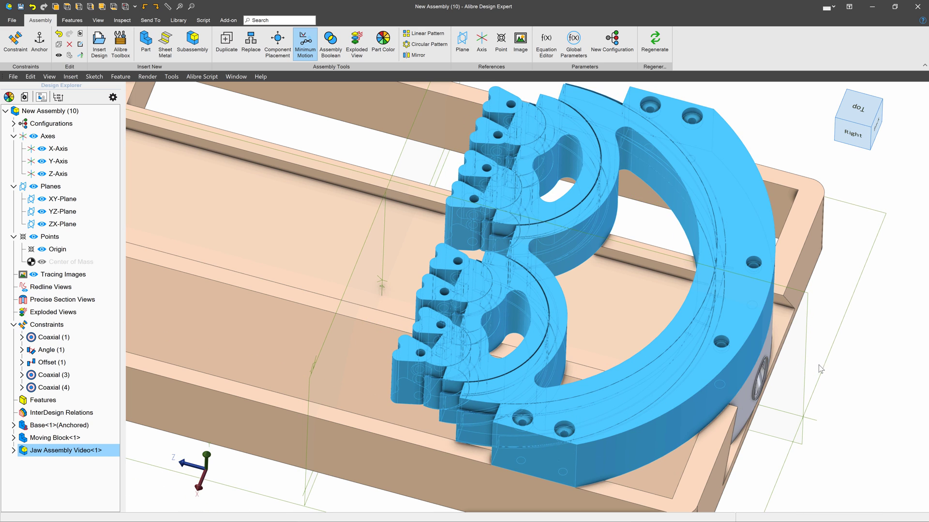
left_click(881, 368)
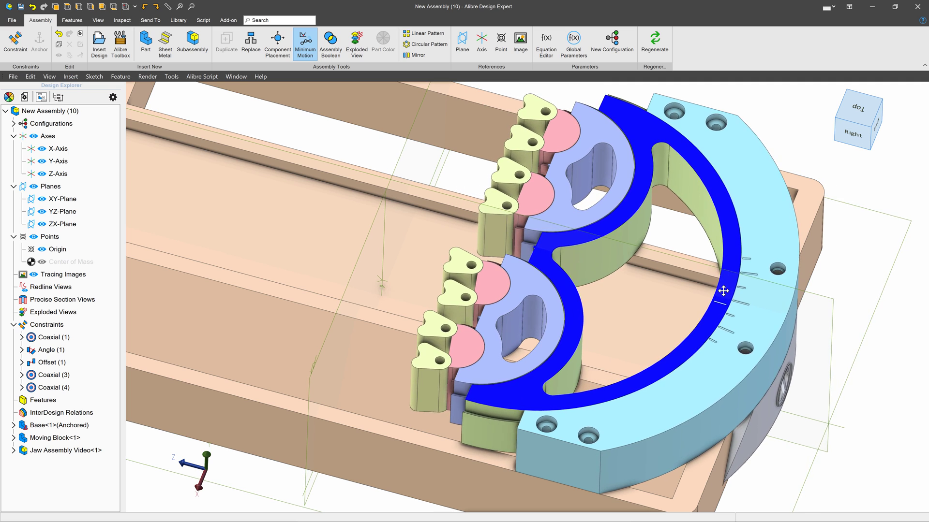
Rotate one of the pink finger-carrying jaws slightly within the flexible jaw assembly
scroll(774, 300, "down", 5)
scroll(798, 325, "up", 3)
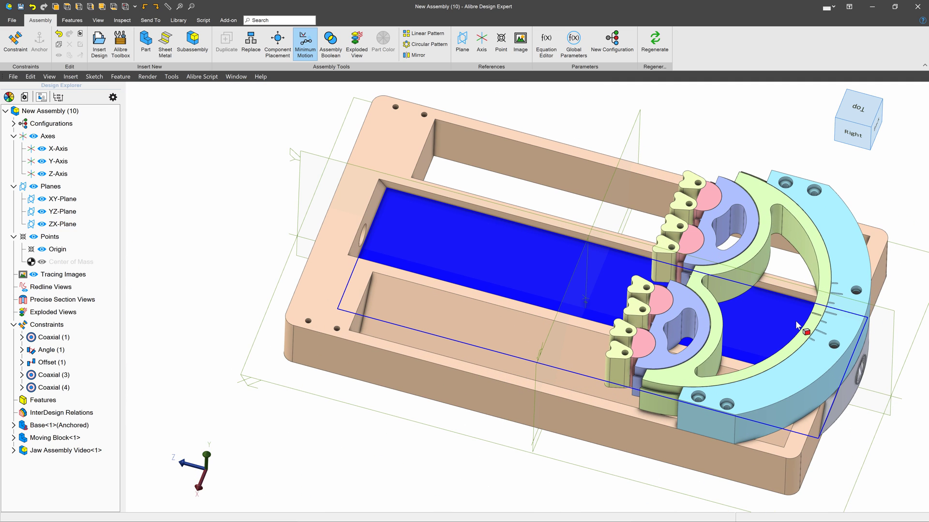
scroll(716, 174, "up", 2)
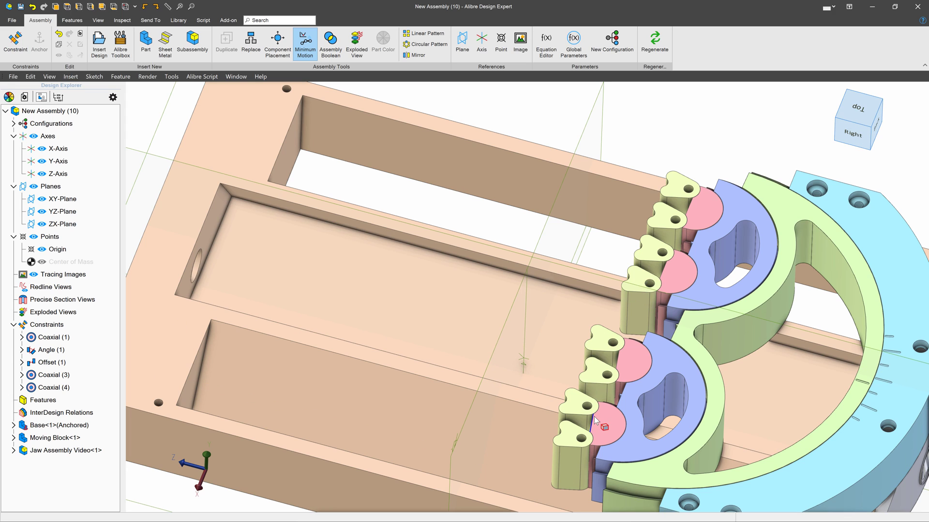
left_click_drag(642, 370, 635, 364)
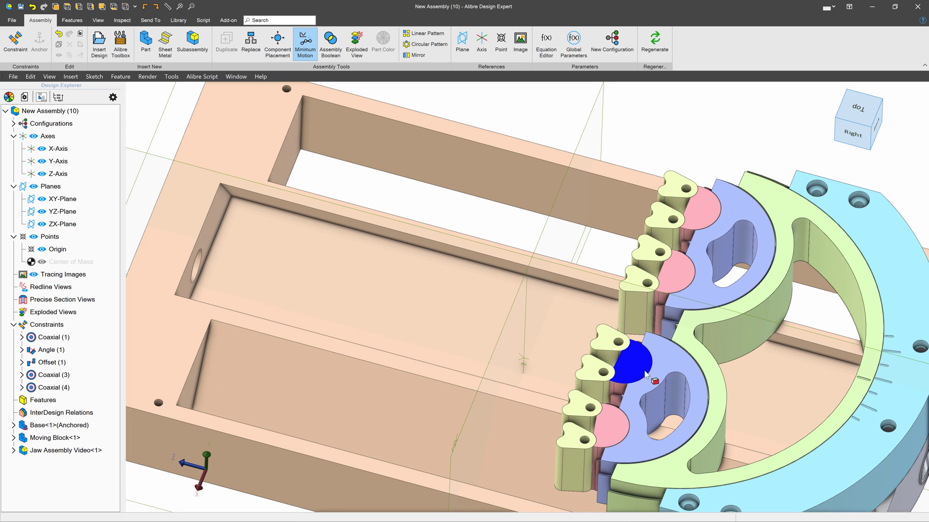
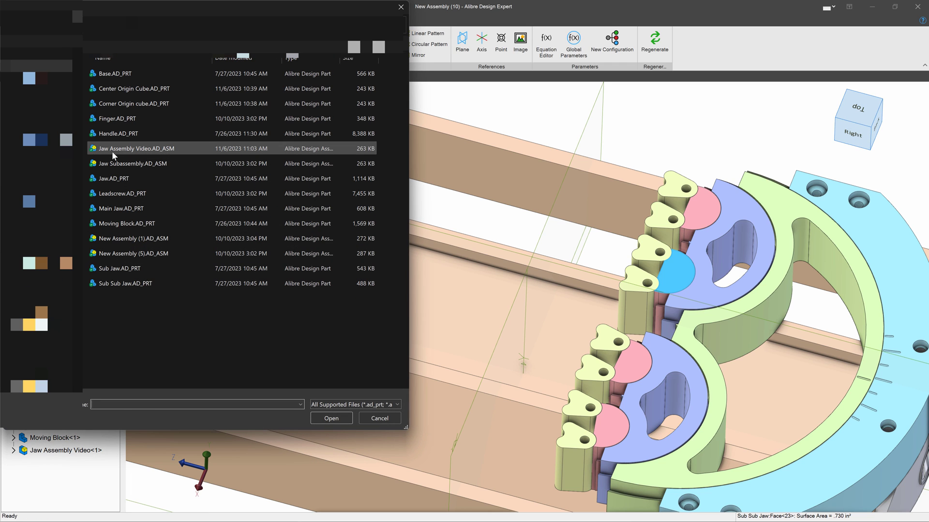
Insert one more copy of Jaw Assembly Video.AD_ASM over the free end of the base
left_click(113, 152)
left_click(325, 419)
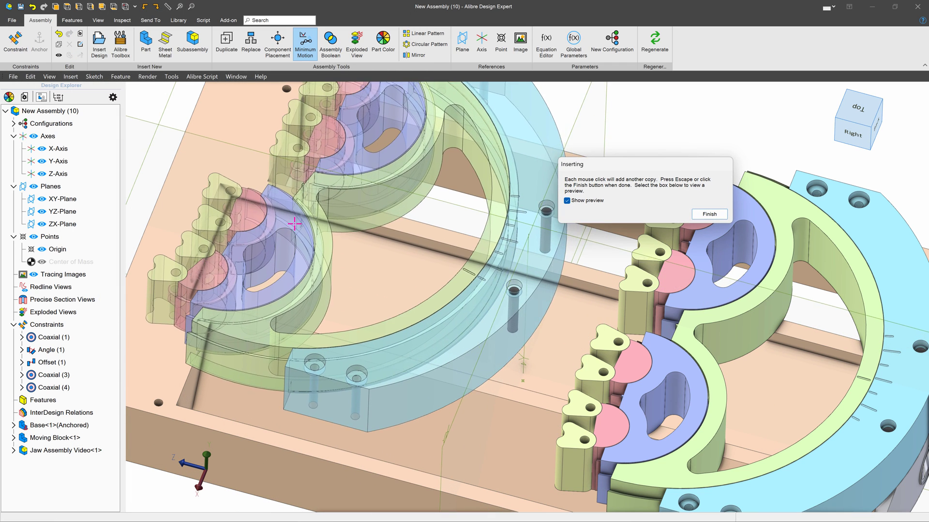
left_click(709, 213)
scroll(498, 324, "down", 5)
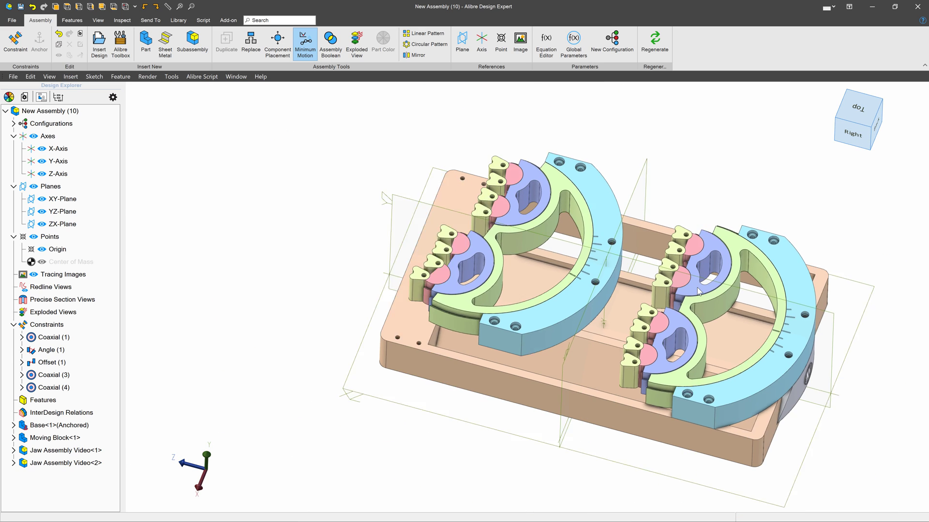
Add a coincident constraint between the underside of the second jaw and the top face of the base
scroll(498, 324, "up", 6)
right_click_drag(498, 323, 149, 61)
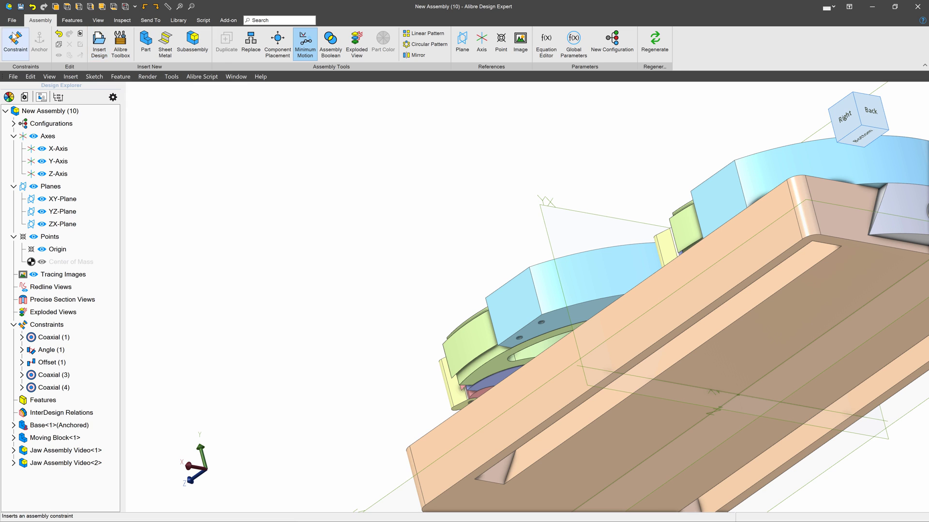
left_click(16, 41)
left_click(562, 322)
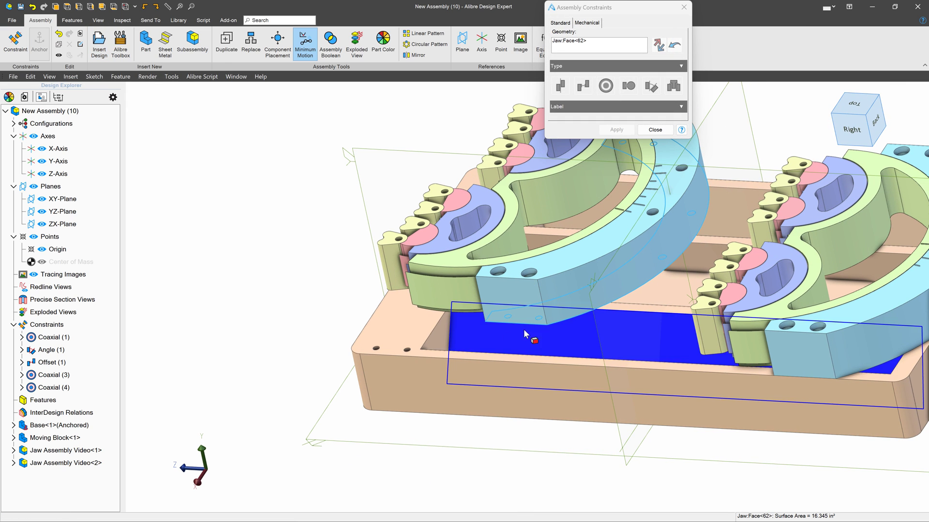
left_click(417, 338)
left_click(616, 129)
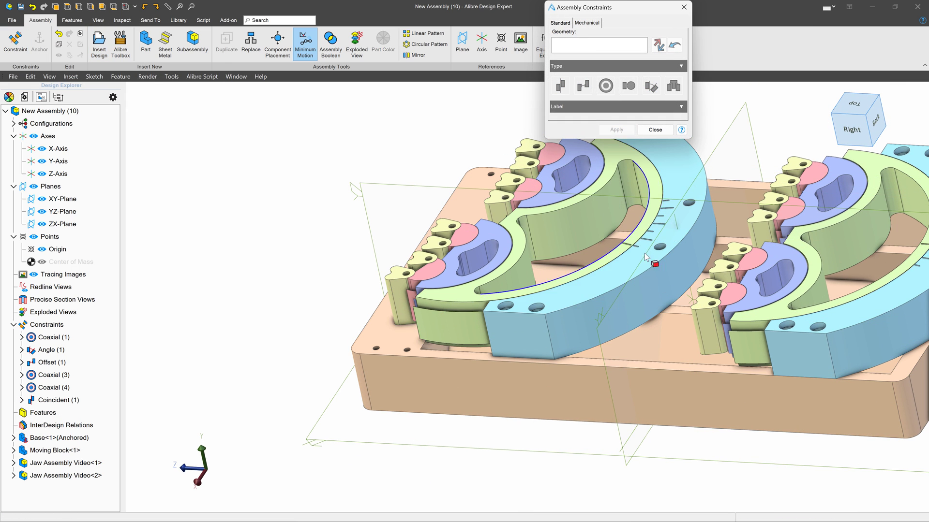
Add a coaxial constraint between an end counterbored hole of the second jaw and a corner hole of the base
scroll(652, 226, "up", 6)
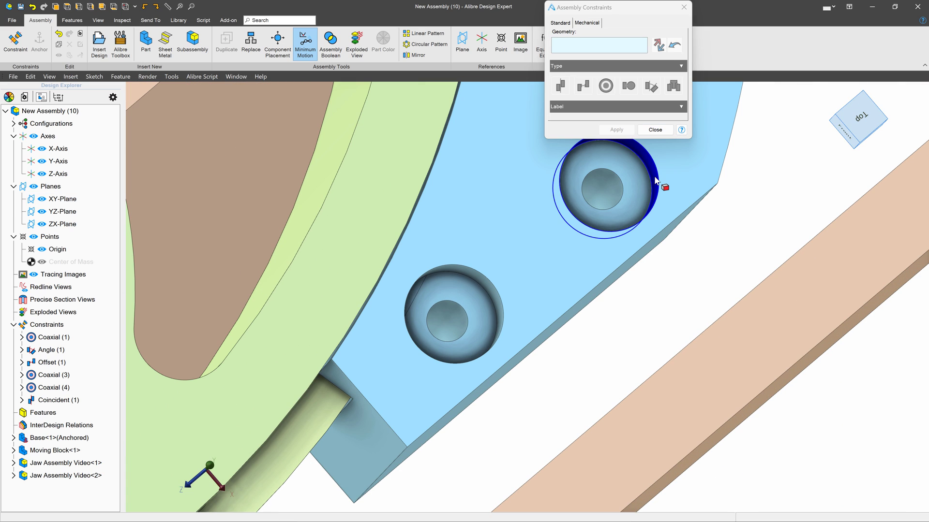
left_click(645, 178)
scroll(645, 178, "down", 5)
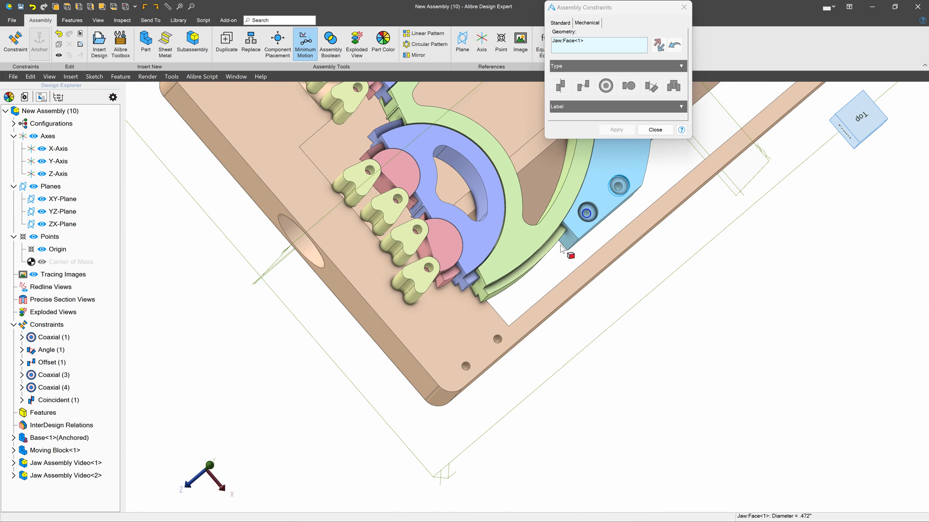
scroll(432, 385, "up", 5)
left_click(440, 384)
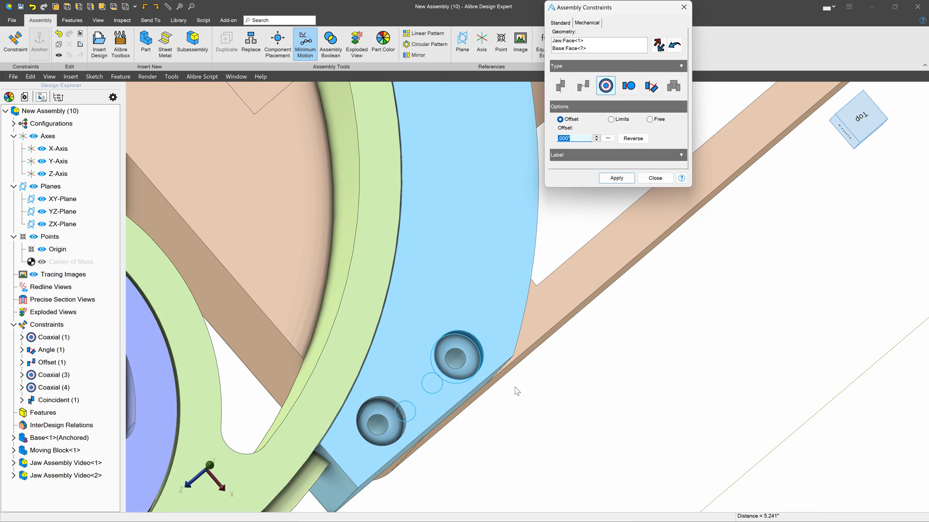
left_click(622, 179)
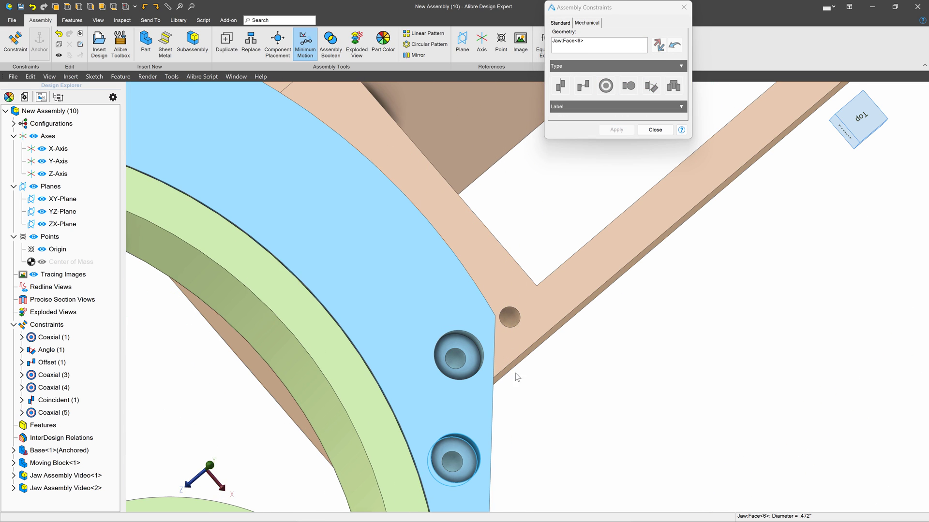
Add a second coaxial constraint between the neighbouring counterbored hole of the second jaw and the remaining hole in that base corner
left_click(515, 318)
scroll(535, 295, "down", 5)
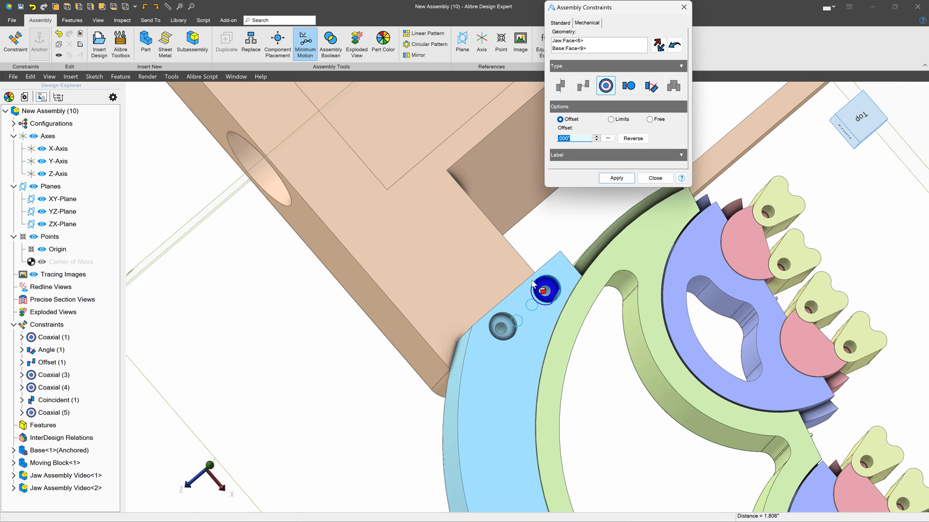
left_click(624, 180)
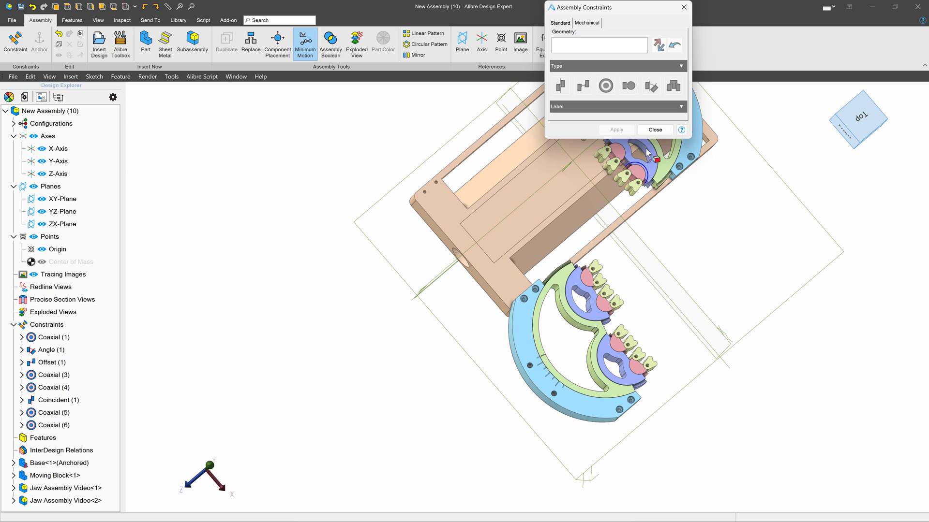
left_click(655, 129)
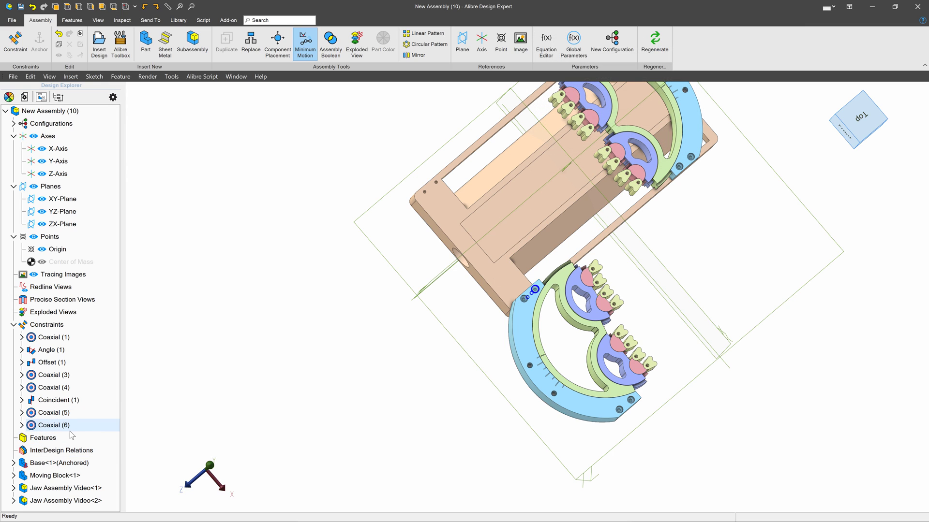
Delete the constraints Coaxial (5) and Coaxial (6) that align the second jaw with the base corner holes
right_click(47, 418)
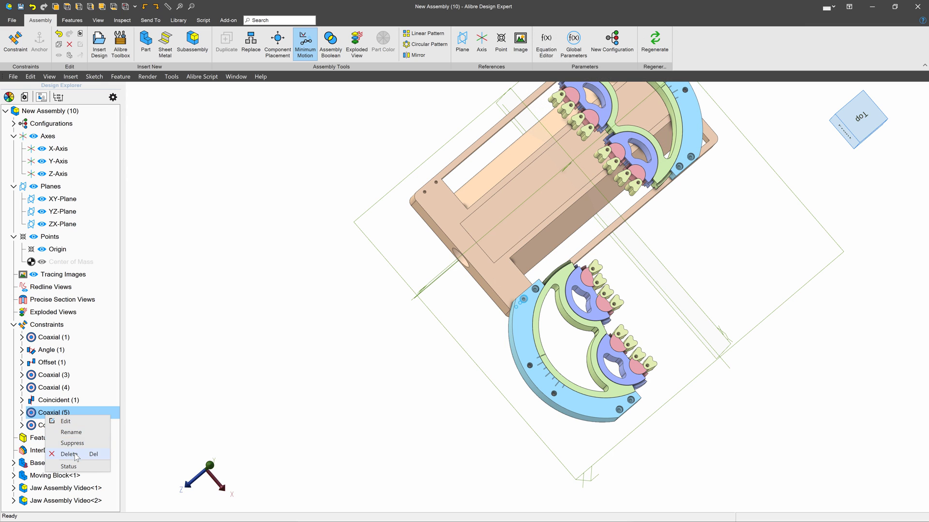
left_click(69, 454)
right_click(48, 419)
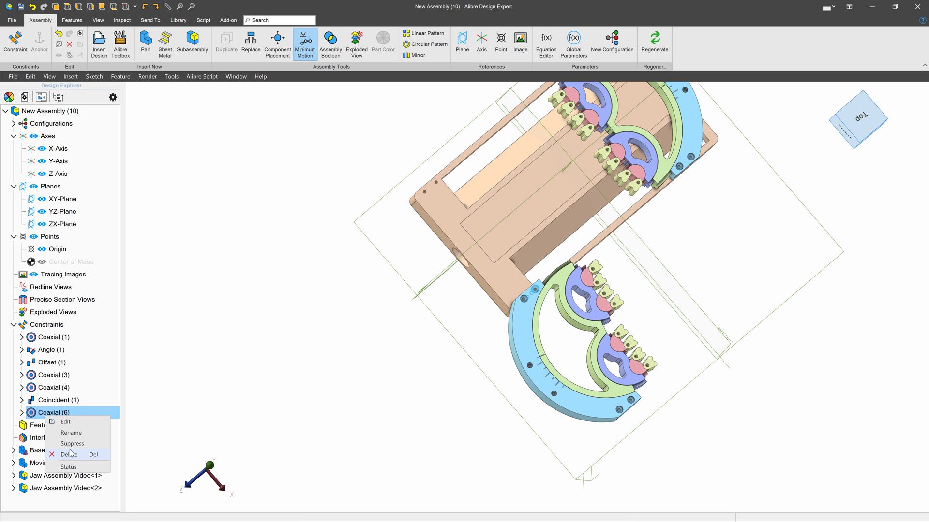
left_click(70, 454)
Add a coaxial constraint between the inner hole in the base's opposite corner and the second jaw's inner end counterbored hole
scroll(527, 233, "up", 5)
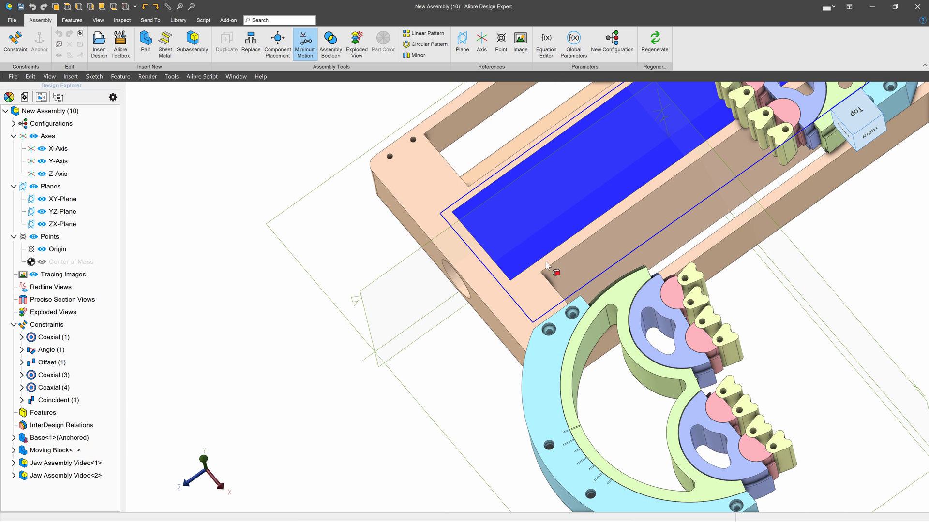
scroll(546, 265, "up", 4)
left_click_drag(565, 310, 377, 170)
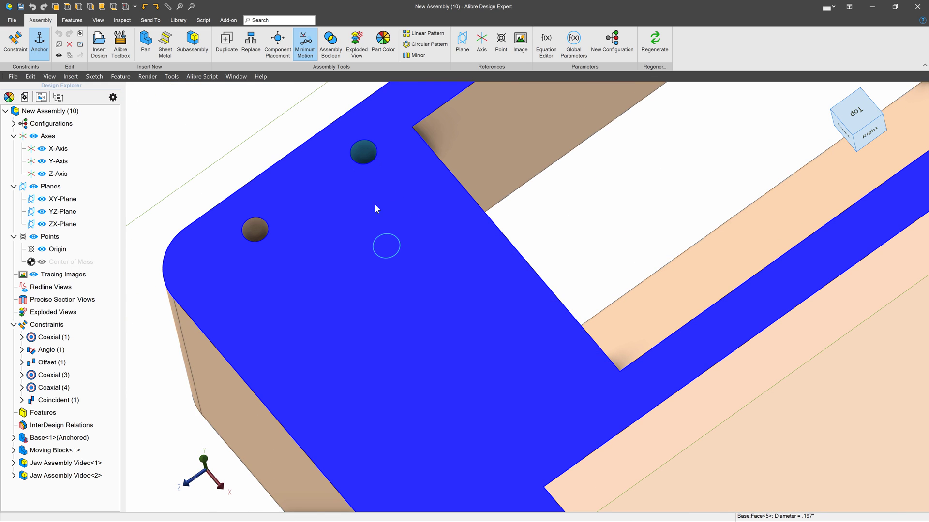
scroll(374, 204, "down", 5)
scroll(625, 437, "up", 6)
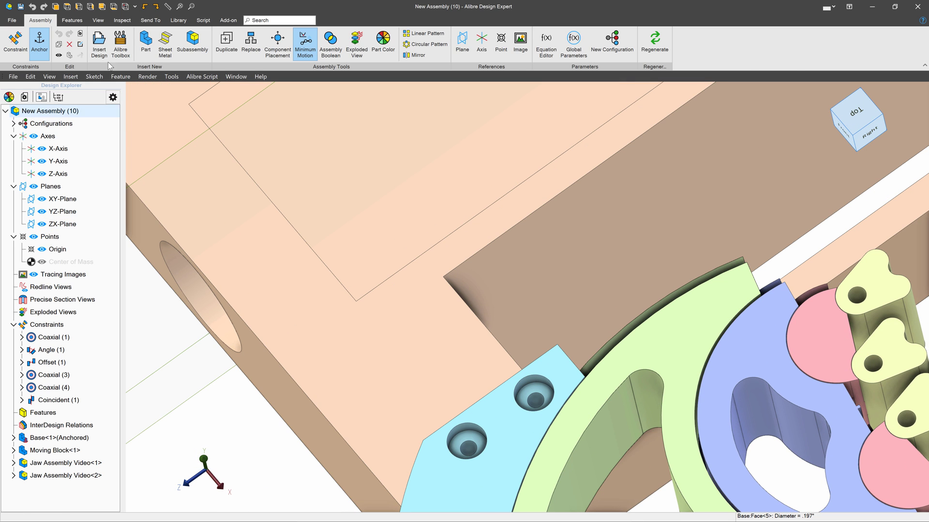
left_click(13, 41)
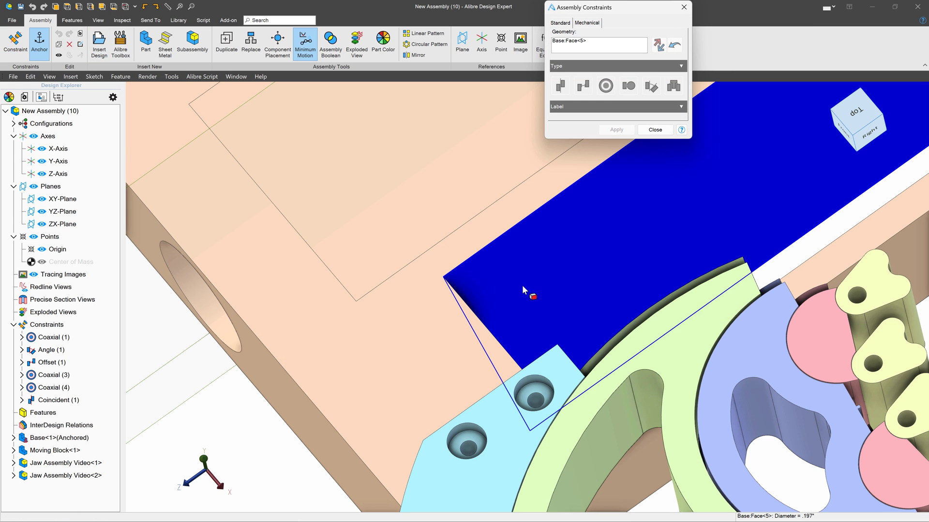
left_click(533, 391)
scroll(612, 422, "down", 5)
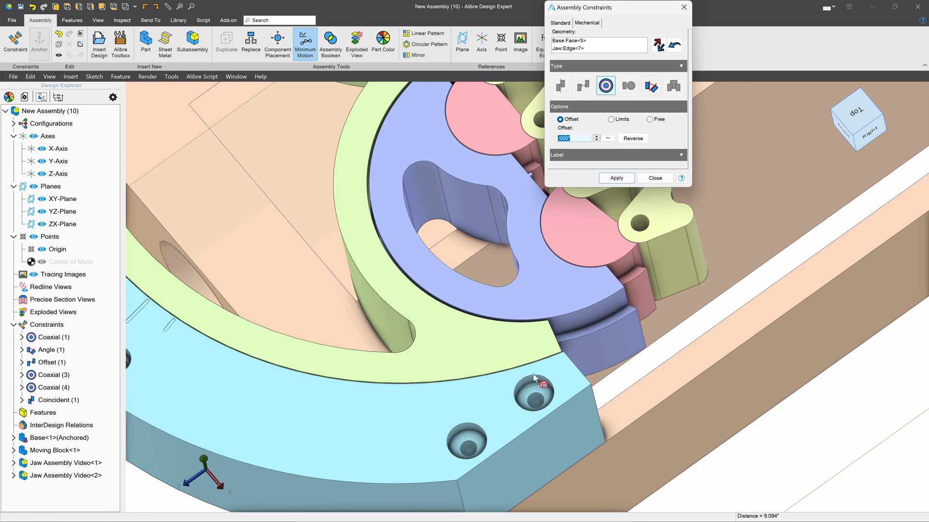
scroll(497, 172, "up", 4)
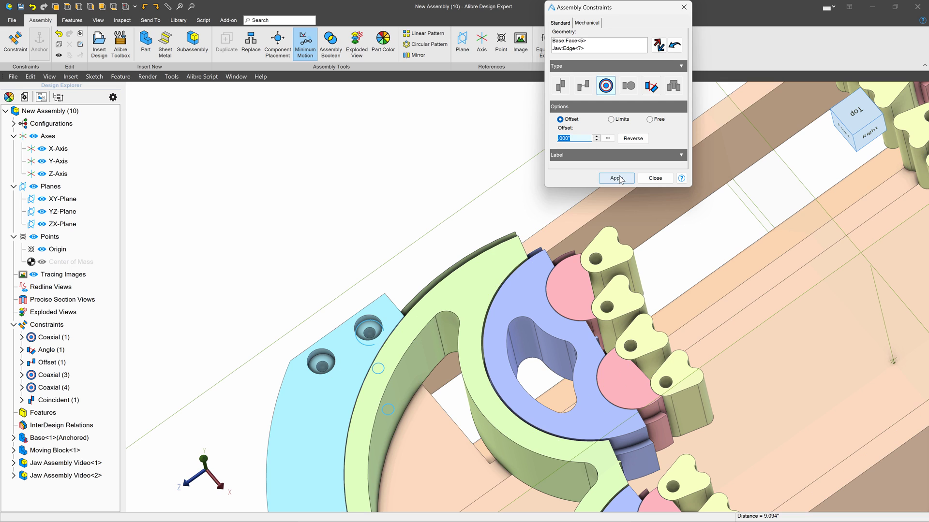
left_click(615, 178)
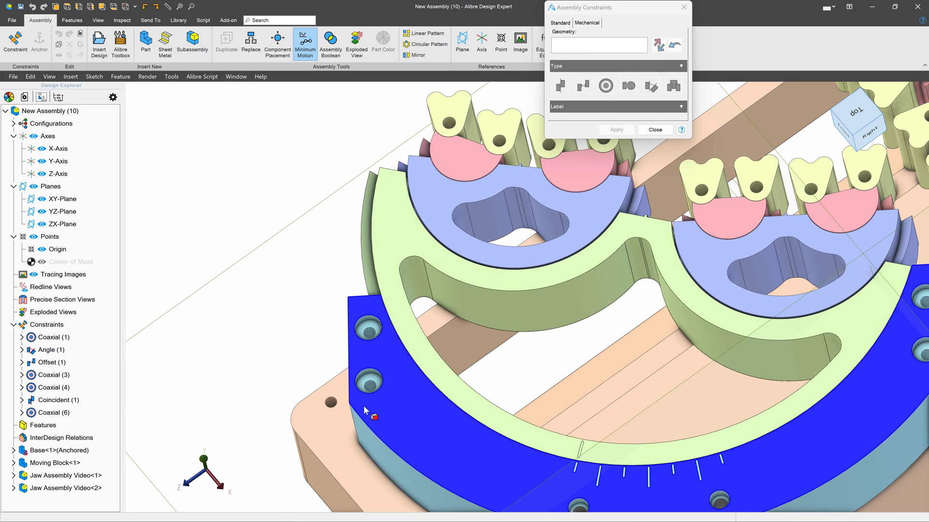
Add a coaxial constraint between the outer hole in that base corner and the second jaw's adjacent counterbored hole
scroll(364, 408, "up", 5)
left_click(483, 358)
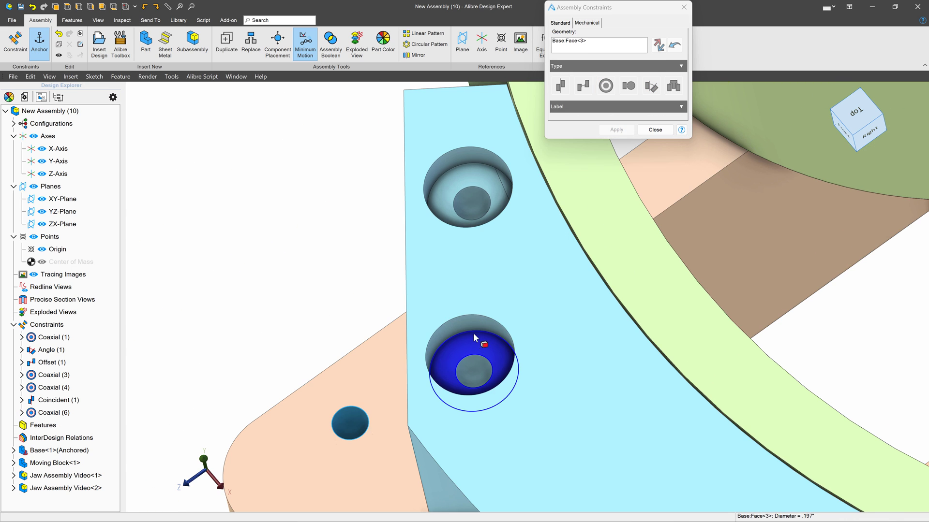
left_click(482, 357)
left_click(616, 178)
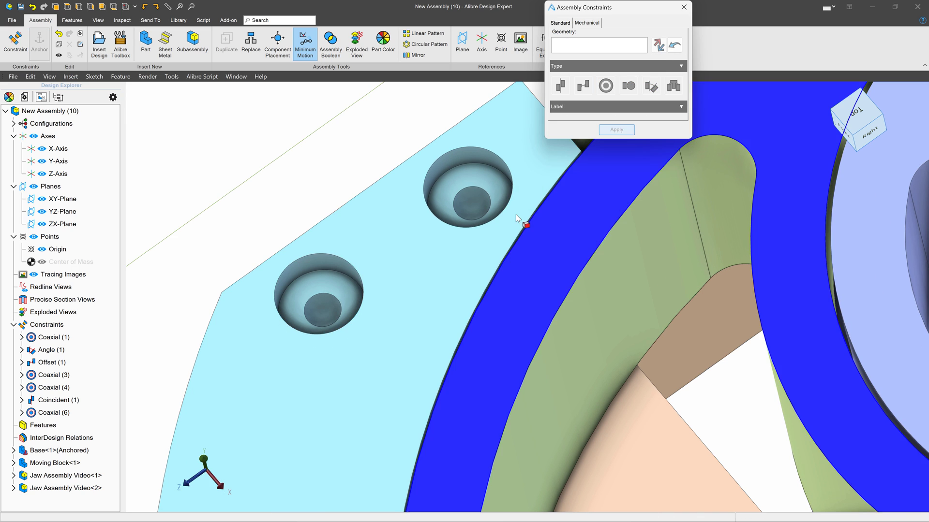
scroll(190, 252, "down", 4)
scroll(190, 251, "down", 3)
scroll(348, 368, "up", 3)
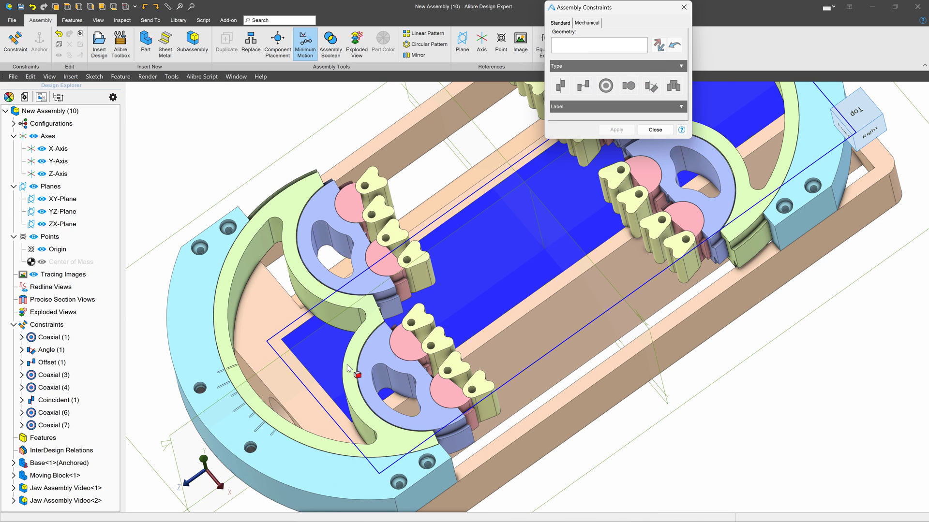
left_click(654, 130)
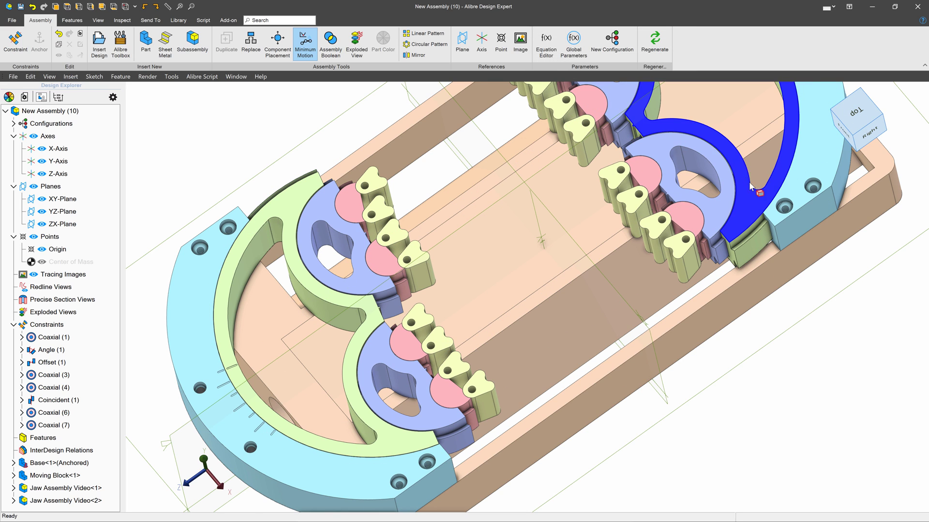
Slide the moving jaw along the base toward the fixed jaw and make Jaw Assembly Video<2> flexible
left_click_drag(760, 199, 654, 247)
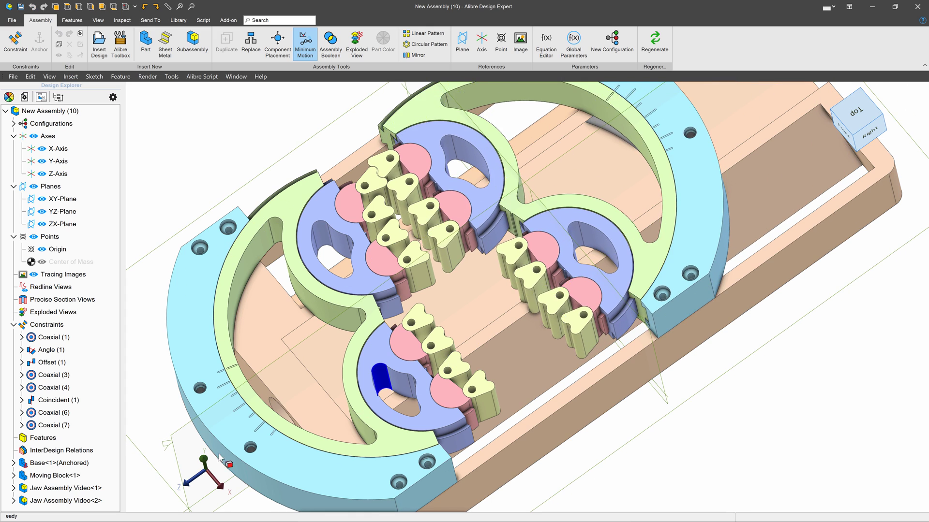
right_click(51, 501)
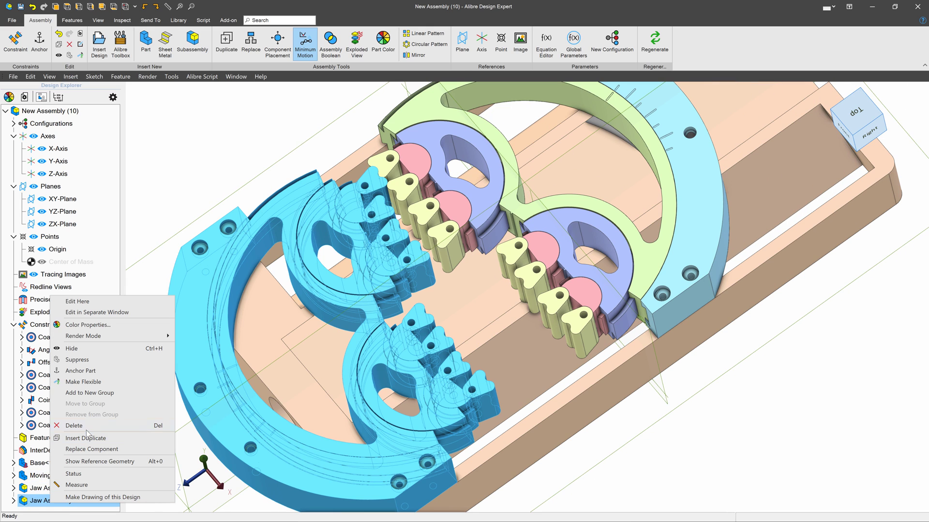
left_click(81, 382)
Rotate the green main jaw of the fixed jaw assembly and a purple sub jaw of the moving assembly
left_click_drag(236, 253, 209, 317)
left_click_drag(360, 289, 357, 218)
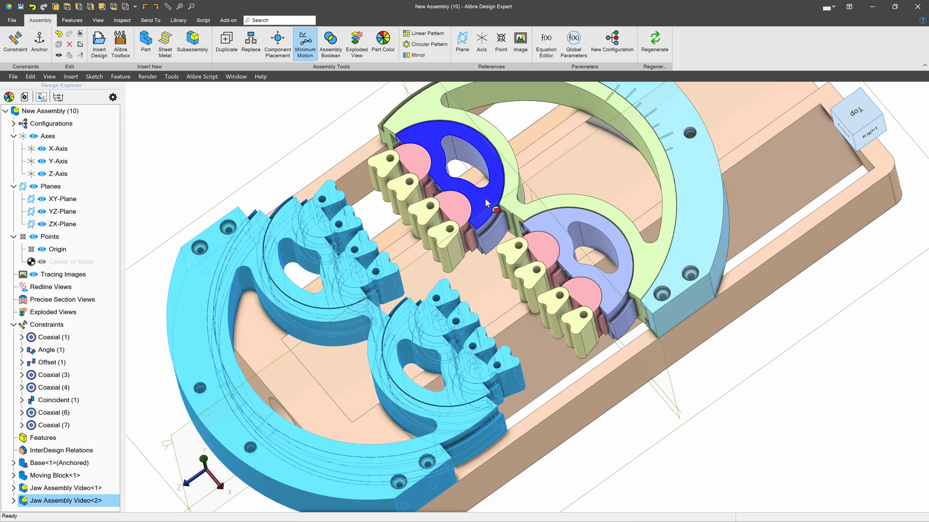
left_click_drag(491, 194, 503, 169)
left_click(710, 437)
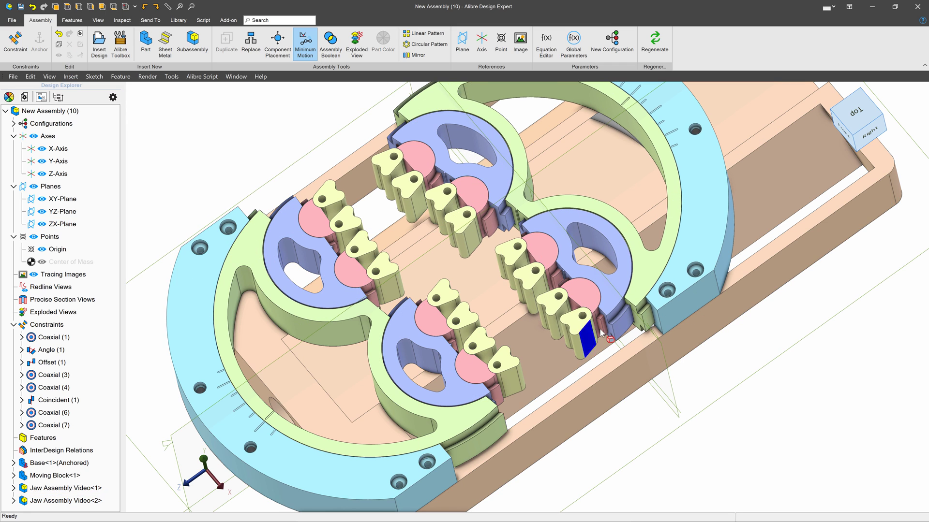
Slide the moving jaw slightly closer to the fixed jaw in an isometric view of the vise
scroll(600, 332, "down", 3)
middle_click_drag(595, 394, 559, 390)
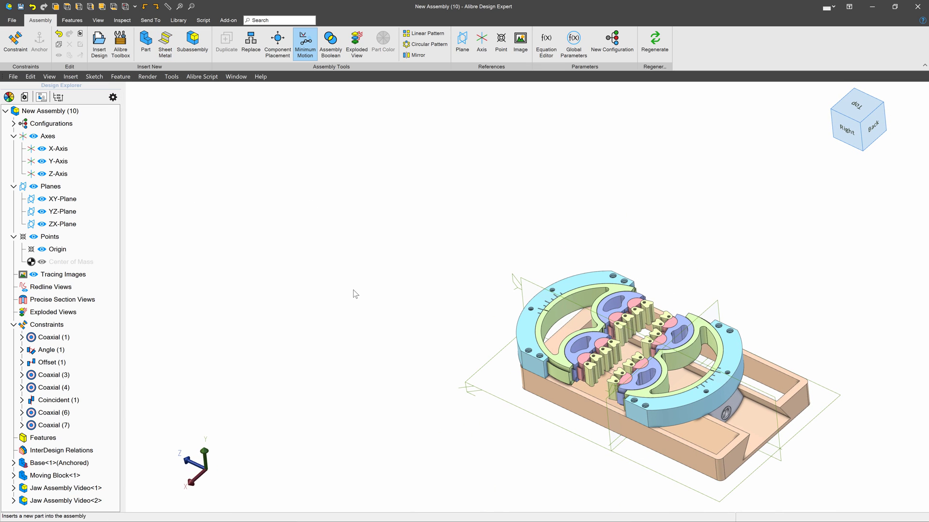
key("F6")
scroll(599, 203, "up", 2)
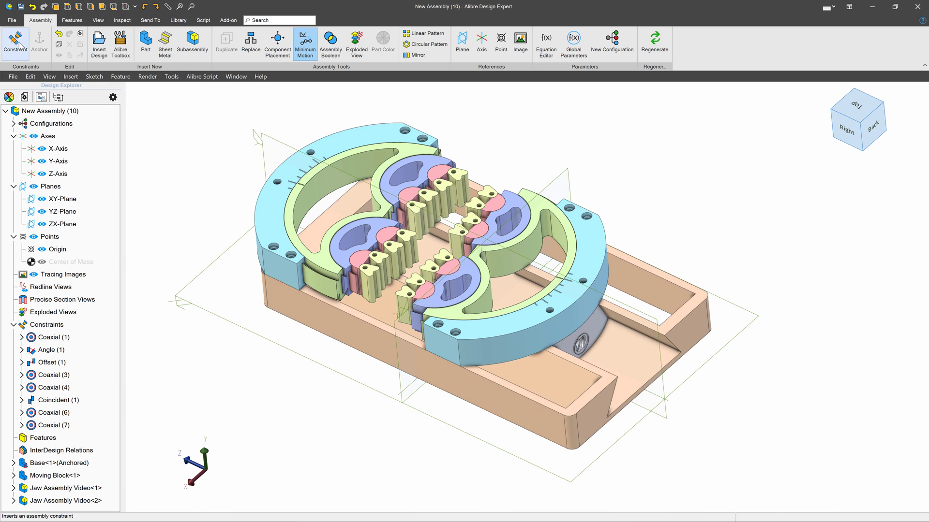
mouse_move(563, 285)
left_mouse_down()
mouse_move(672, 341)
mouse_move(555, 282)
left_mouse_up()
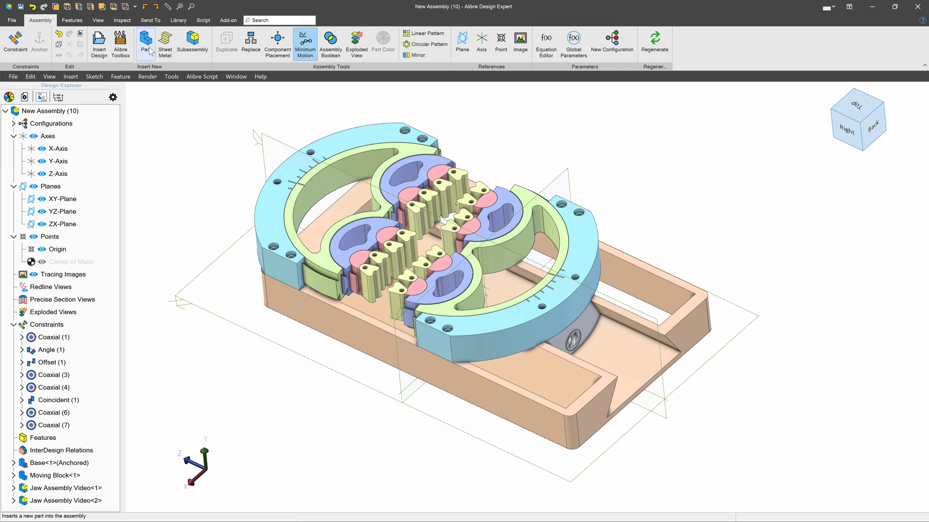
Insert one copy of Leadscrew.AD_PRT beside the vise
left_click(100, 48)
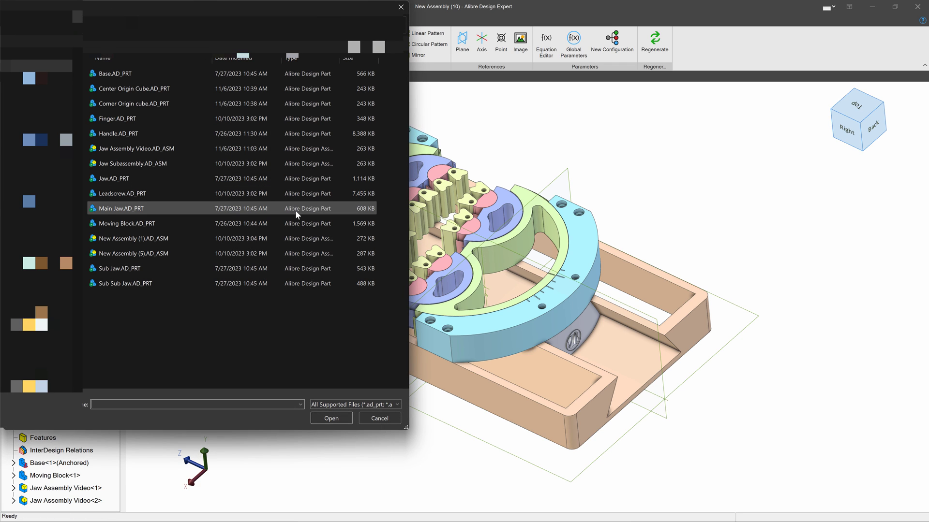
left_click(123, 193)
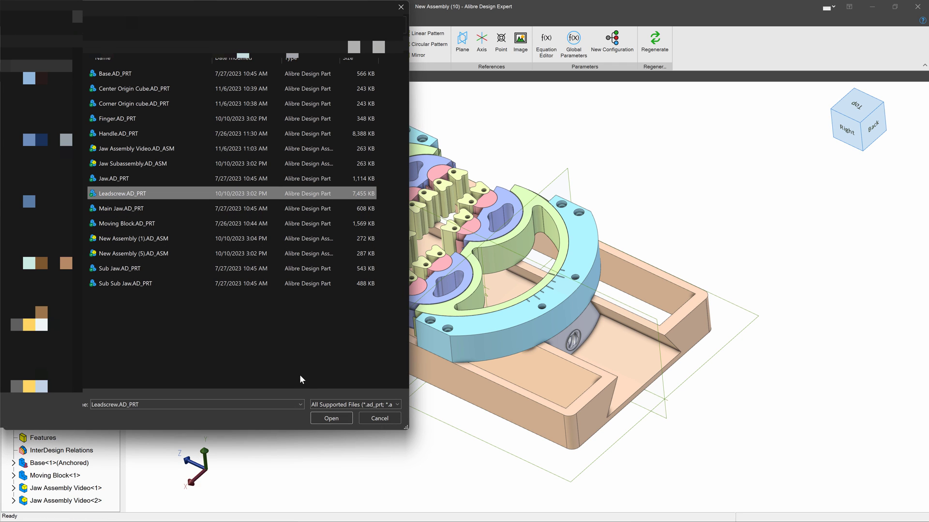
left_click(330, 418)
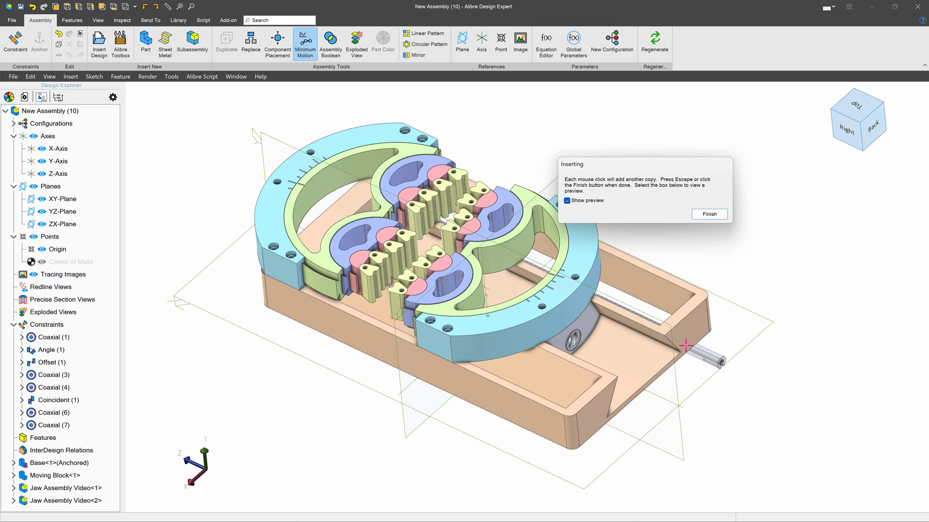
left_click(709, 214)
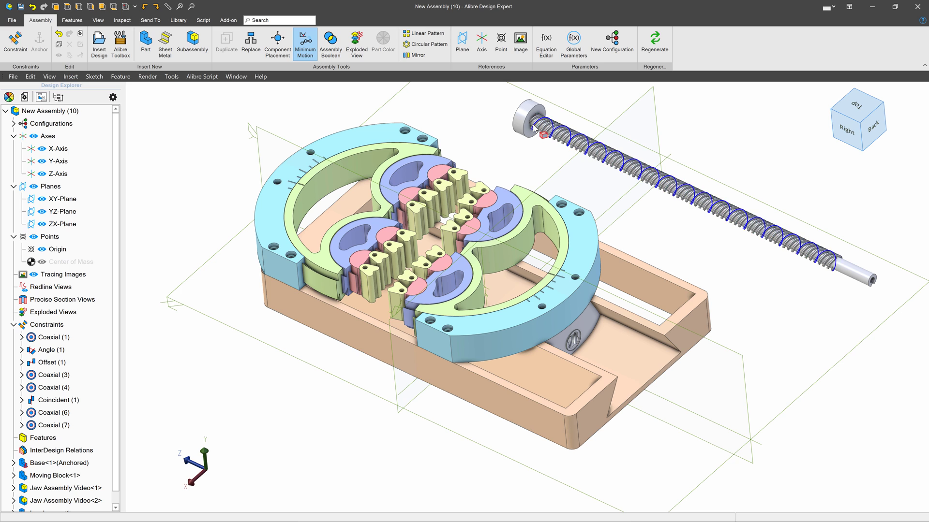
Add a coincident constraint between the recessed ring face of the base's end bore and the thread-side face of the leadscrew head
middle_click_drag(290, 155, 360, 154)
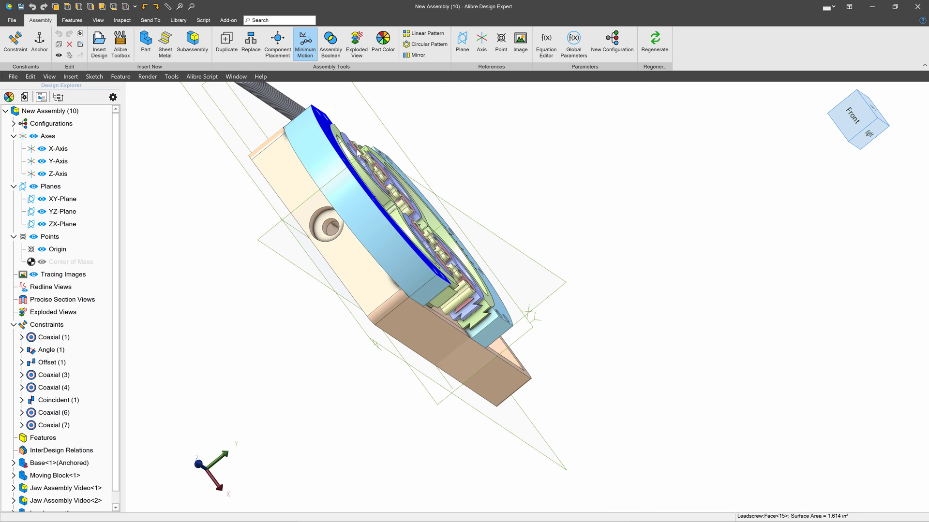
left_click(15, 41)
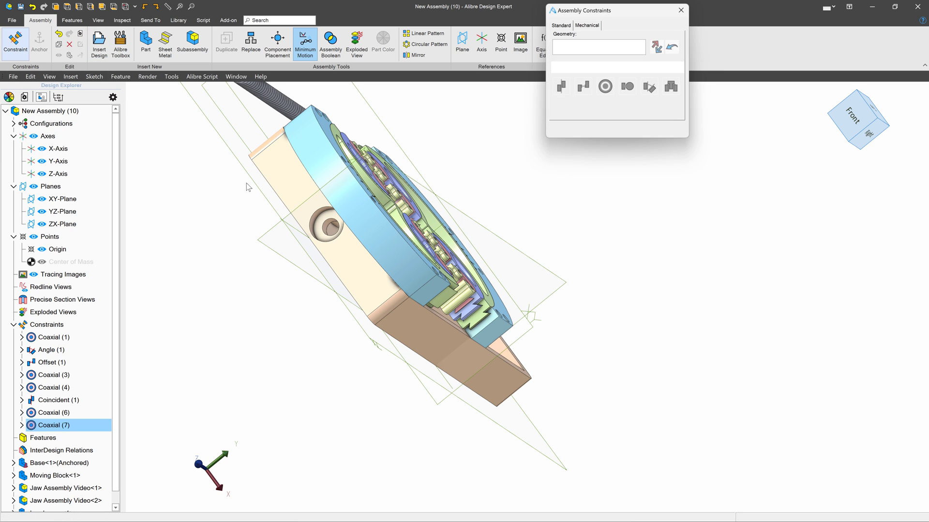
scroll(318, 196, "up", 3)
left_click(319, 273)
scroll(310, 316, "down", 3)
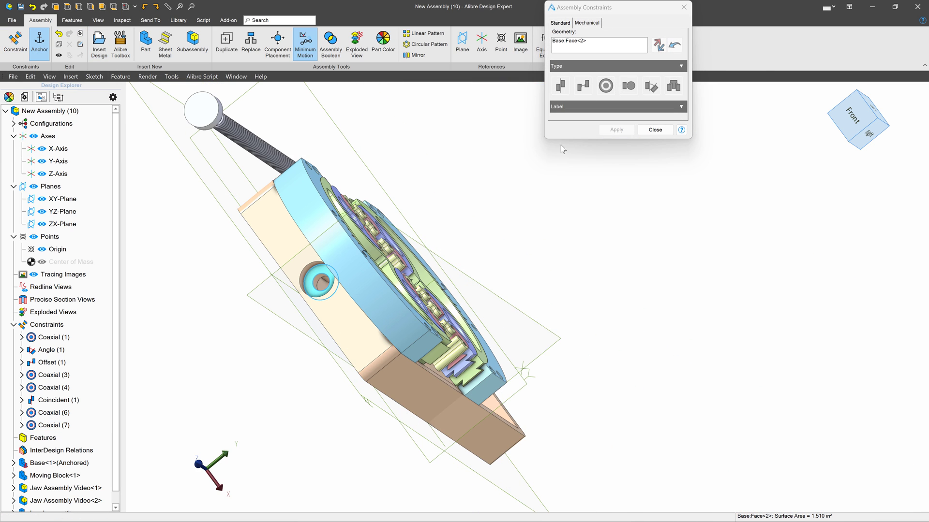
middle_click_drag(343, 258, 203, 103)
left_click(203, 103)
scroll(242, 193, "down", 3)
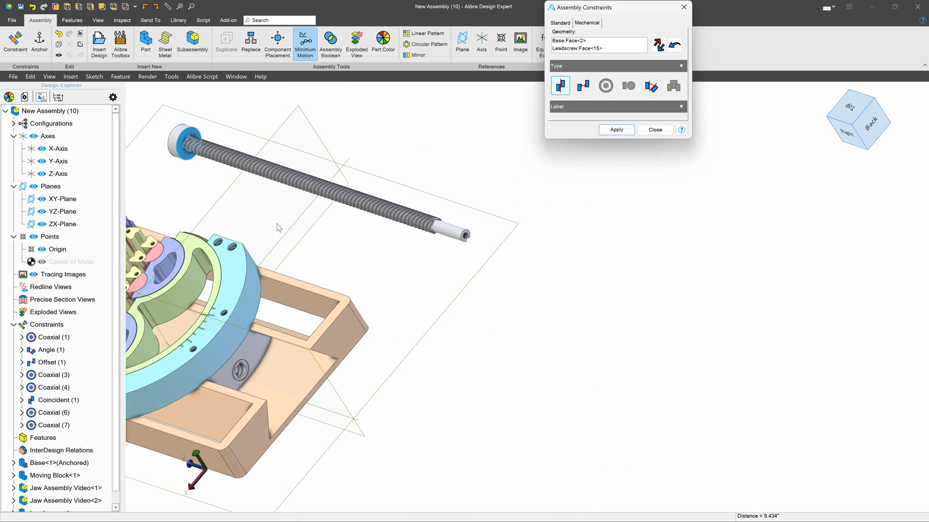
middle_click_drag(257, 208, 178, 271)
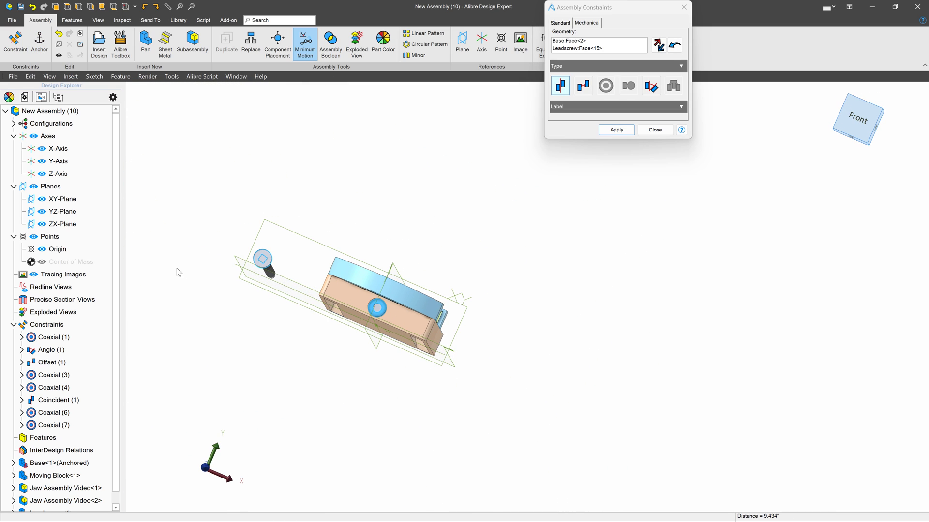
left_click(617, 129)
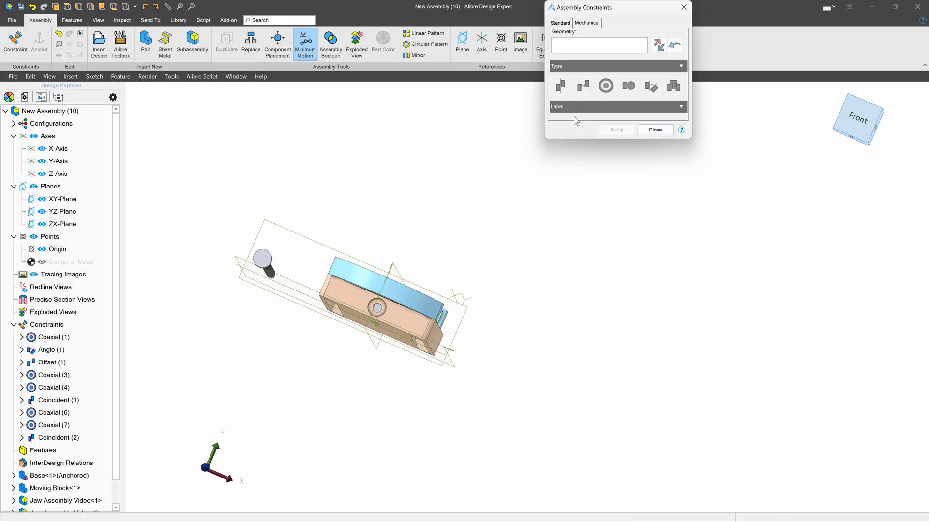
Add a coaxial constraint with zero offset between the leadscrew head's cylindrical face and the base's end bore
scroll(245, 249, "up", 6)
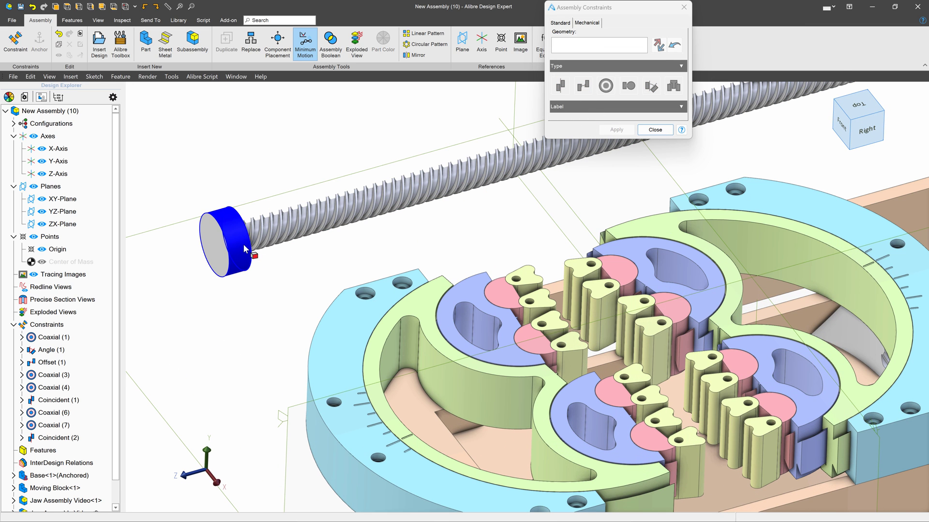
left_click(246, 249)
scroll(245, 249, "down", 6)
middle_click_drag(246, 249, 369, 366)
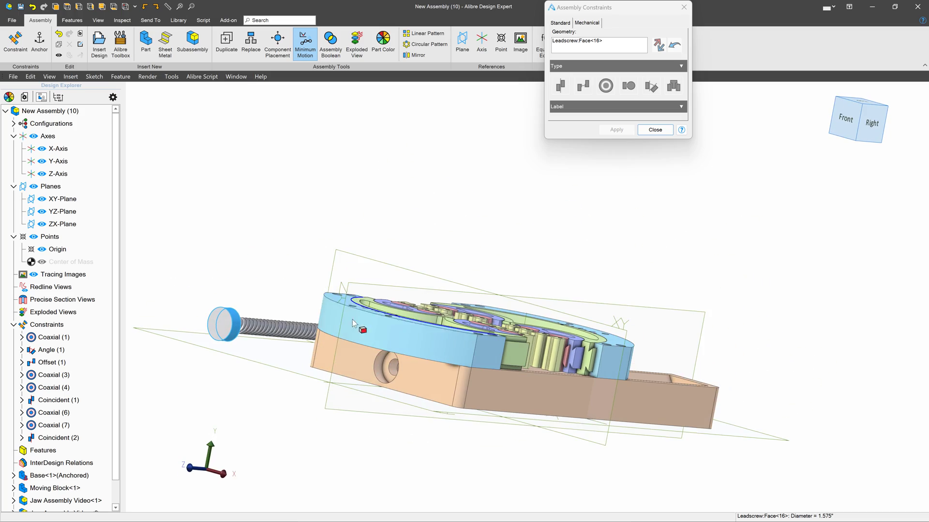
scroll(369, 366, "up", 5)
left_click(369, 366)
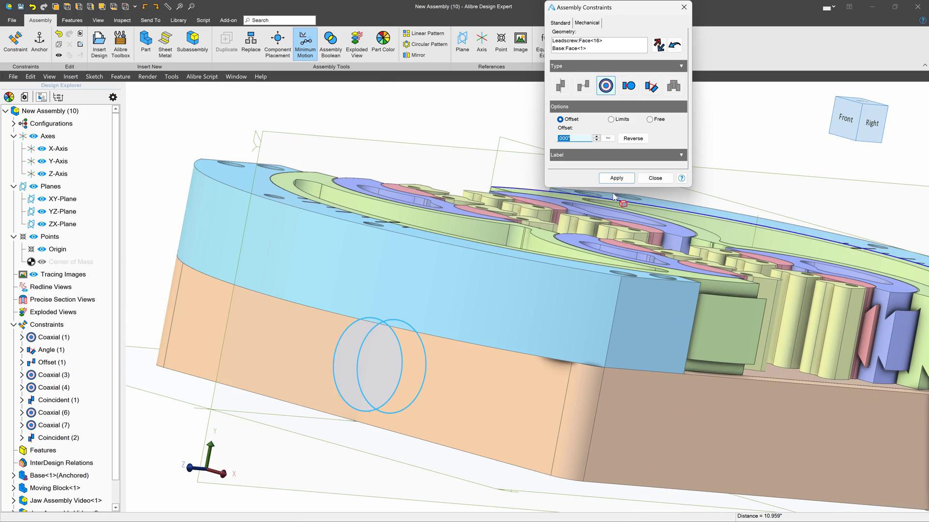
key("Return")
Examine how the leadscrew runs through the moving block and where its keyed shaft end sits beyond the base
scroll(495, 247, "down", 3)
middle_click_drag(401, 289, 441, 266)
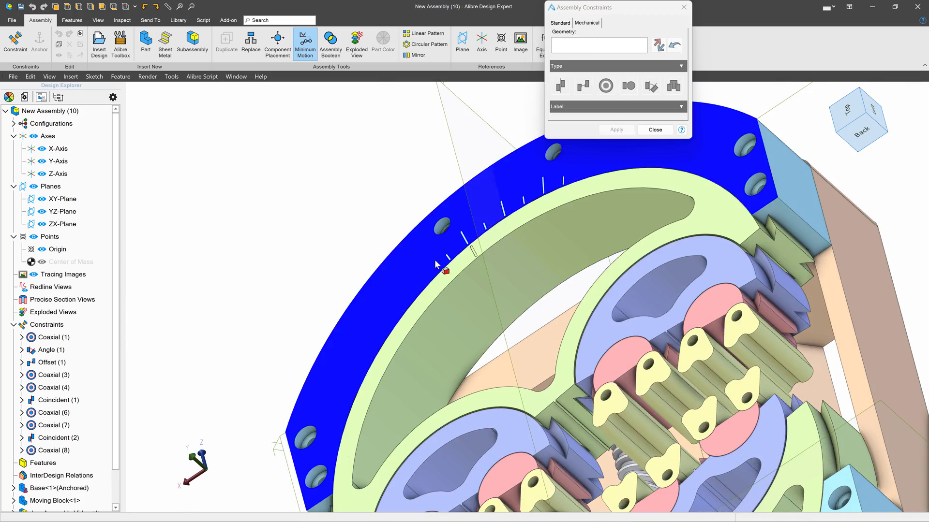
scroll(491, 283, "down", 4)
middle_click_drag(490, 282, 538, 399)
scroll(538, 399, "up", 6)
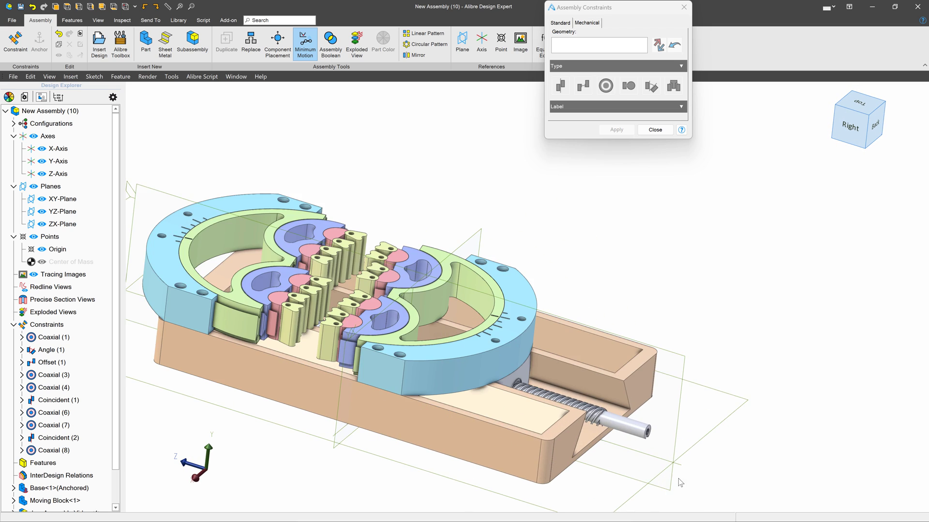
left_click_drag(539, 398, 637, 347)
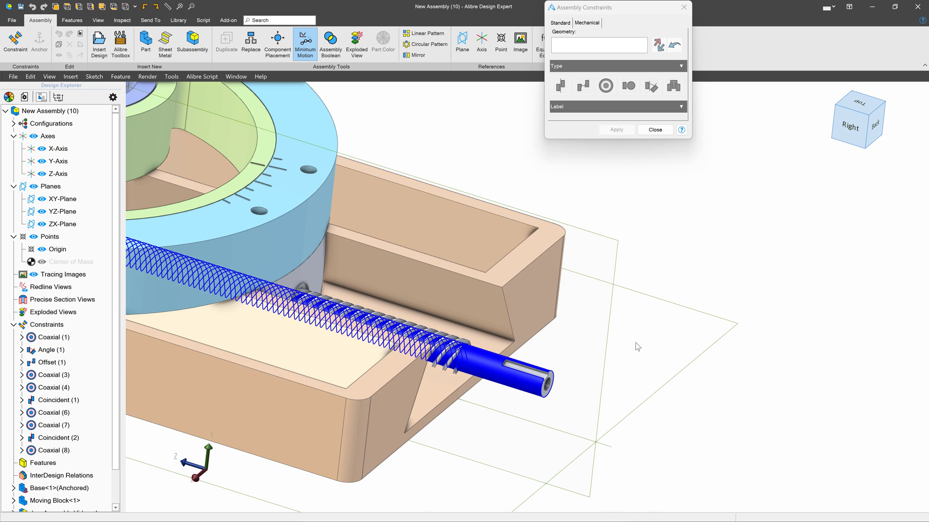
scroll(553, 341, "down", 2)
scroll(553, 341, "down", 3)
scroll(531, 337, "up", 5)
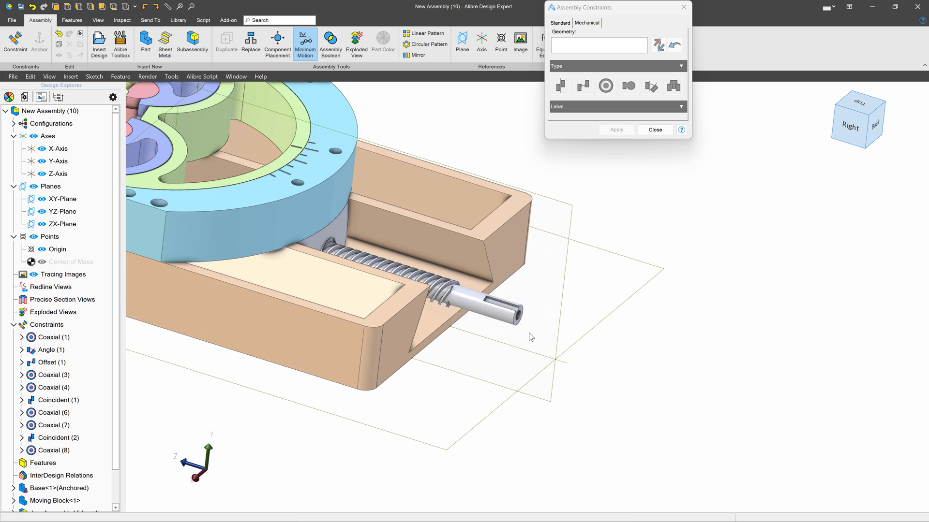
left_click(655, 130)
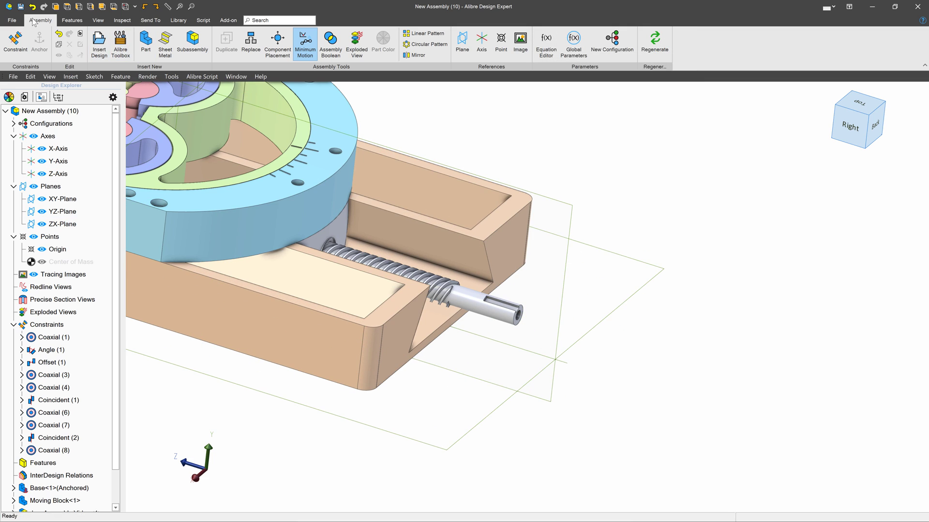
Insert one copy of Handle.AD_PRT near the keyed end of the leadscrew
left_click(101, 45)
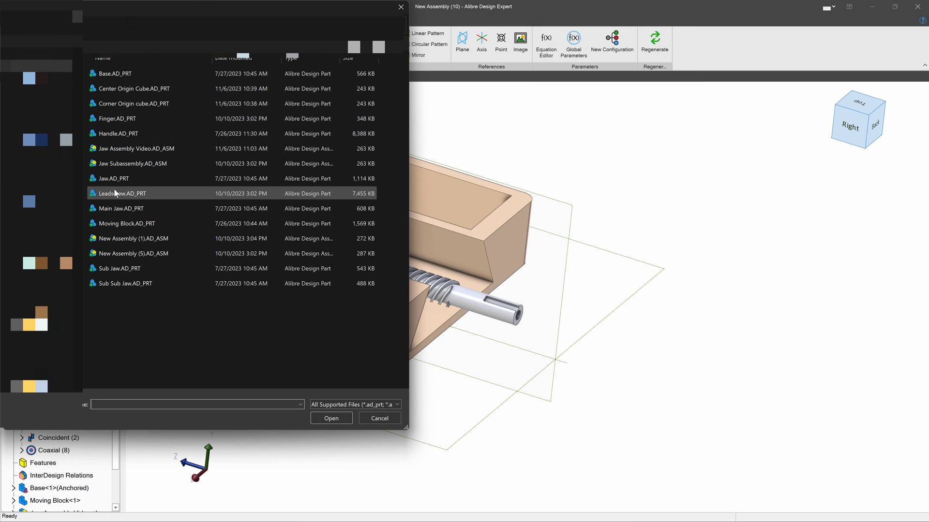
left_click(123, 134)
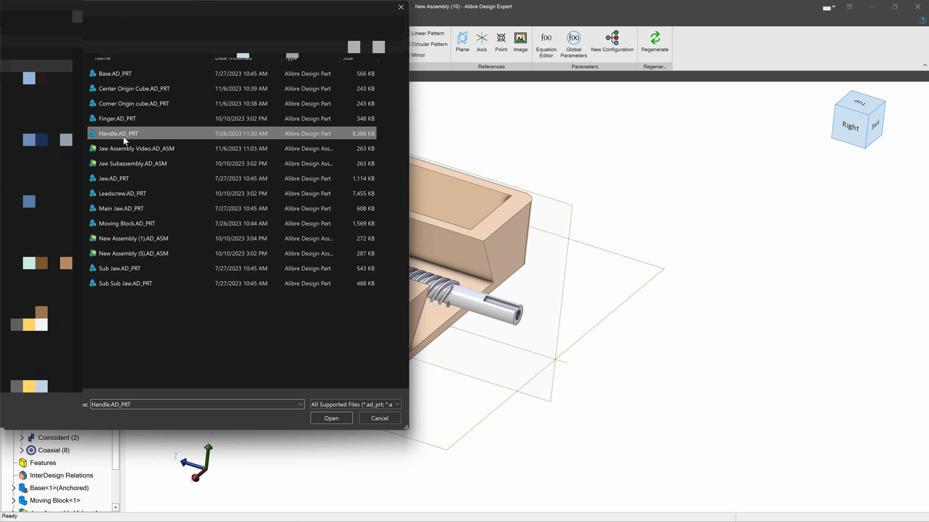
left_click(338, 417)
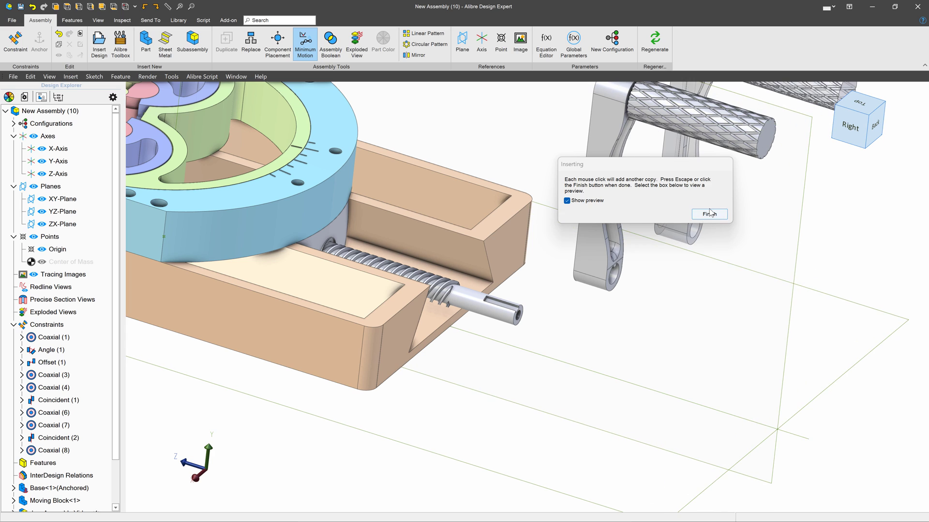
left_click(707, 214)
Add a coaxial constraint with zero offset between the handle's lower bore and the leadscrew shaft
scroll(532, 251, "up", 3)
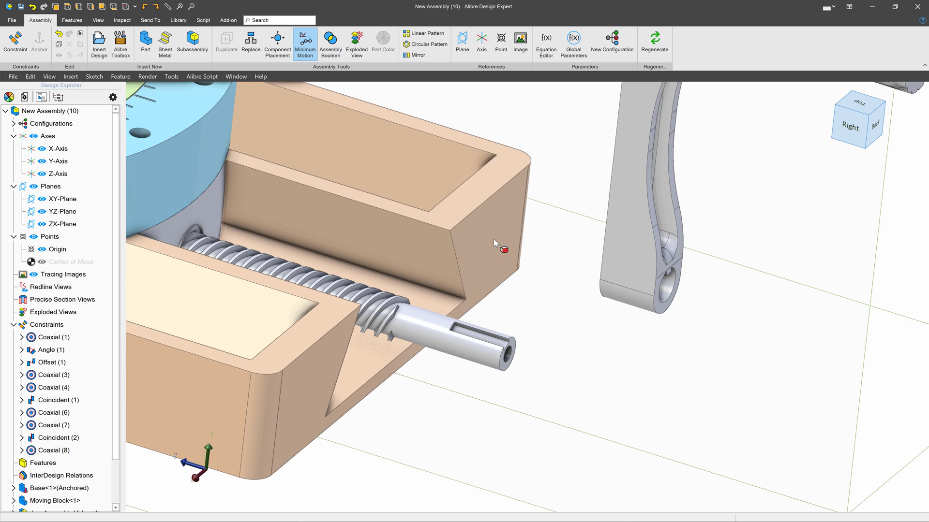
left_click(15, 43)
left_click(665, 293)
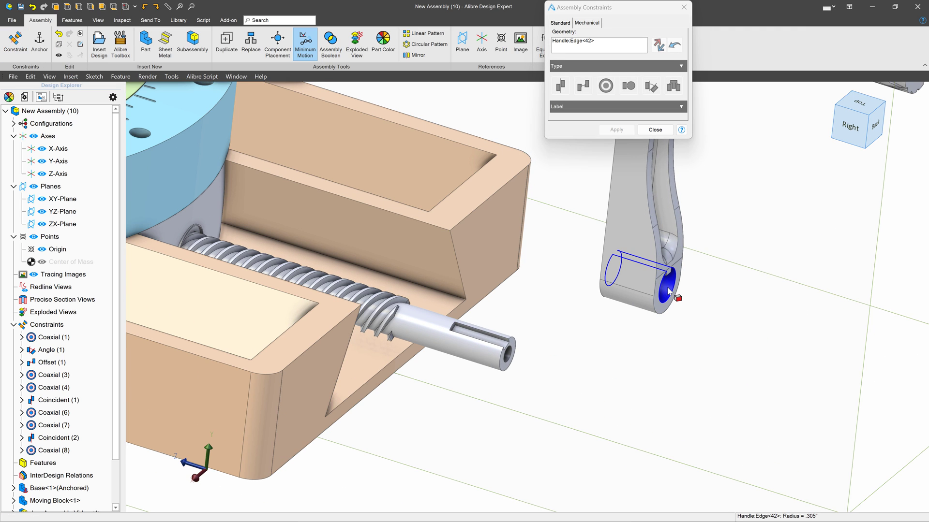
left_click(700, 321)
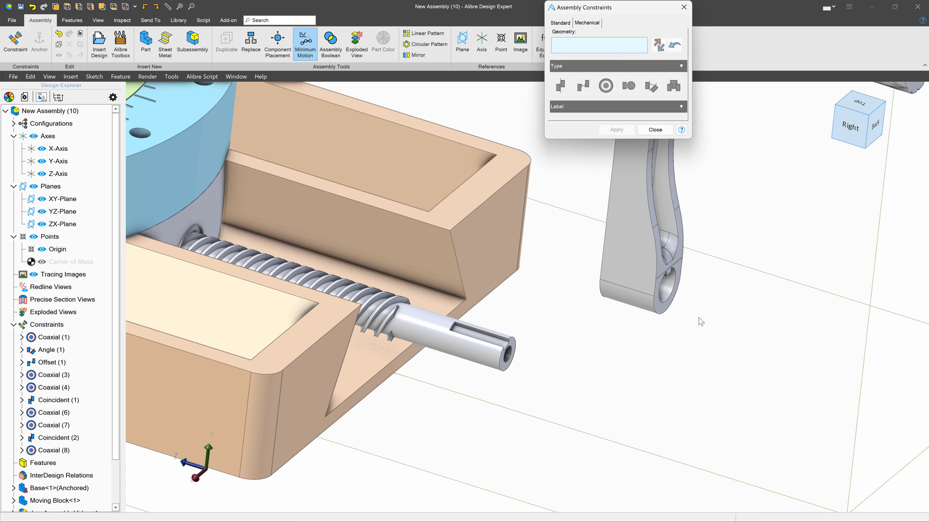
left_click(667, 289)
left_click(457, 359)
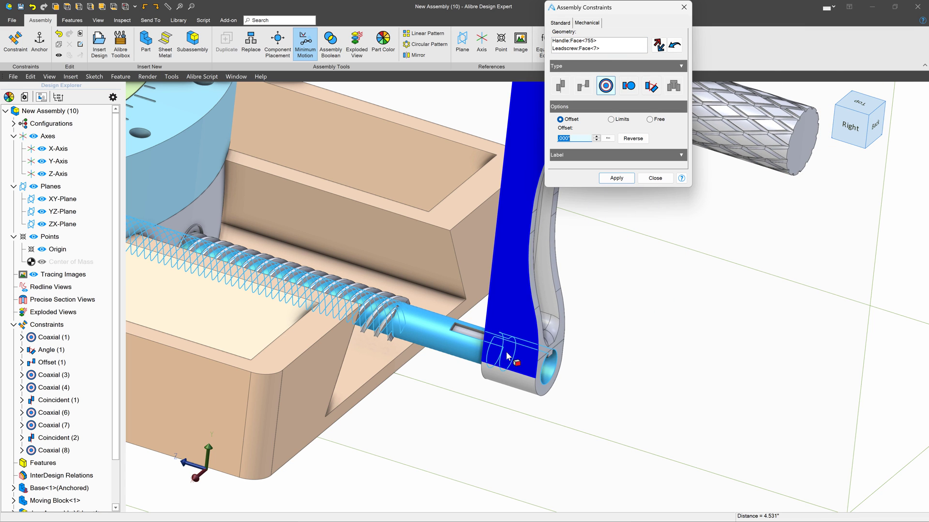
left_click(616, 179)
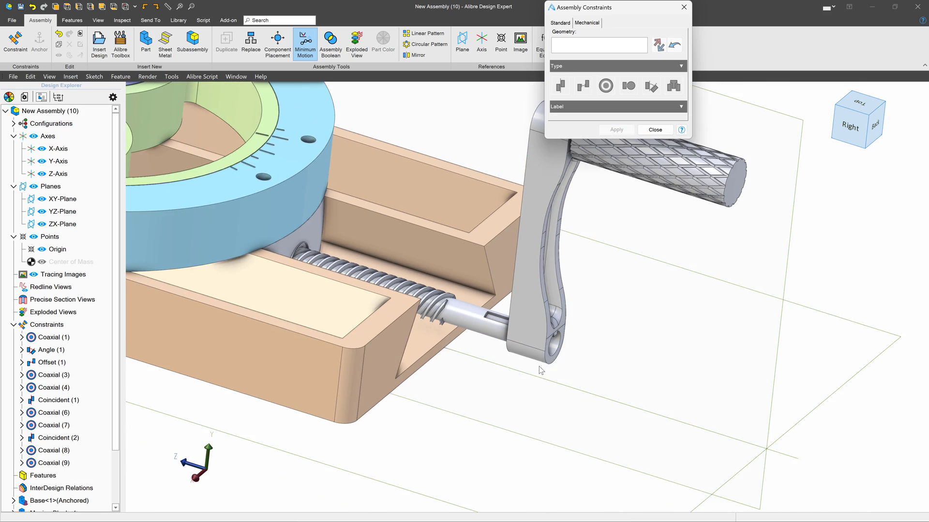
Add a 0° angle constraint between the leadscrew's keyway face and the side face of the key in the handle's bore
middle_click_drag(541, 370, 525, 341)
scroll(525, 341, "up", 5)
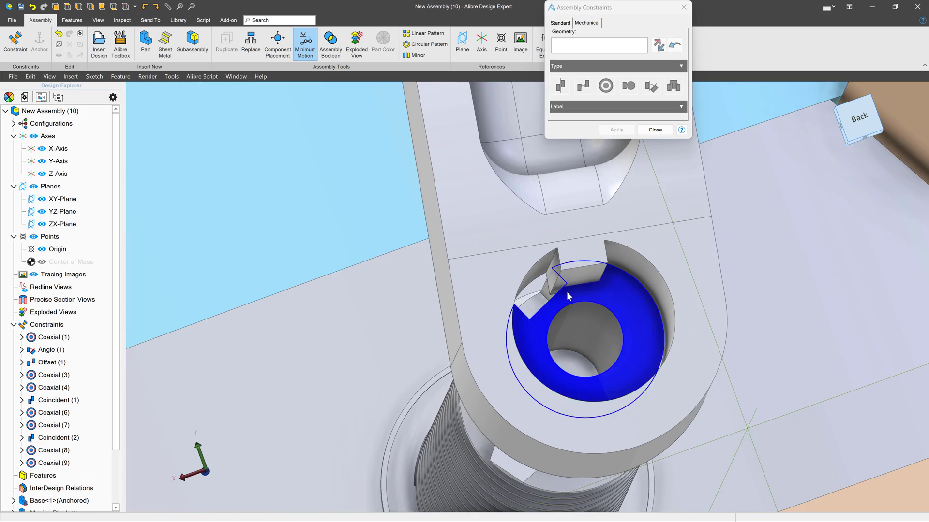
scroll(567, 293, "up", 2)
scroll(536, 301, "down", 5)
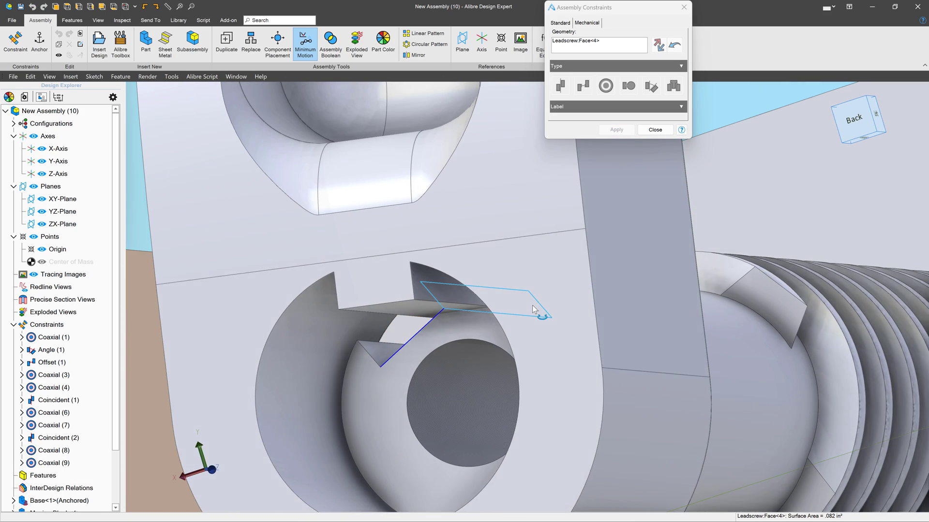
left_click(423, 281)
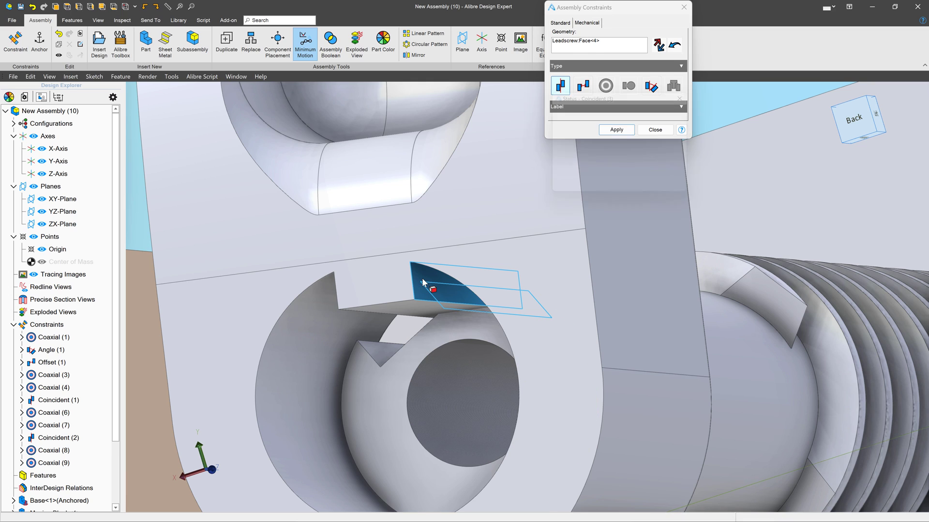
left_click(675, 191)
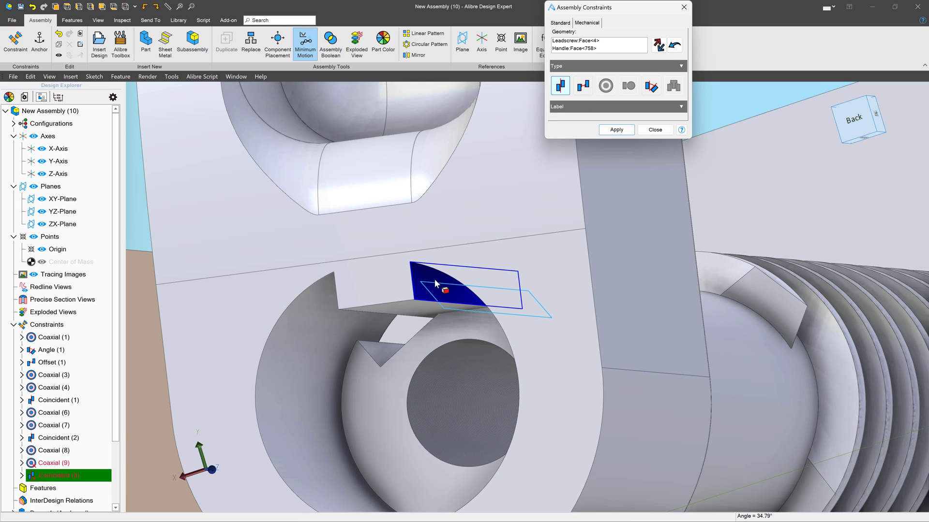
left_click(652, 86)
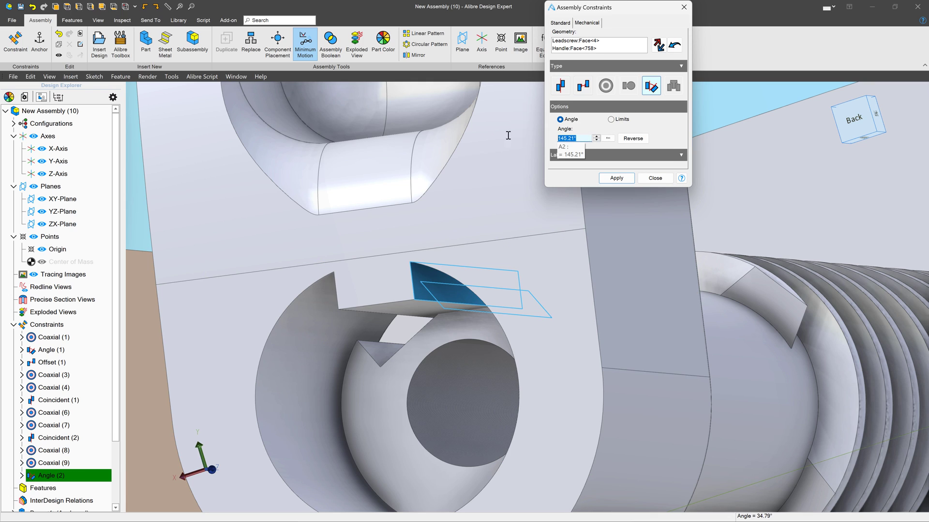
type("0")
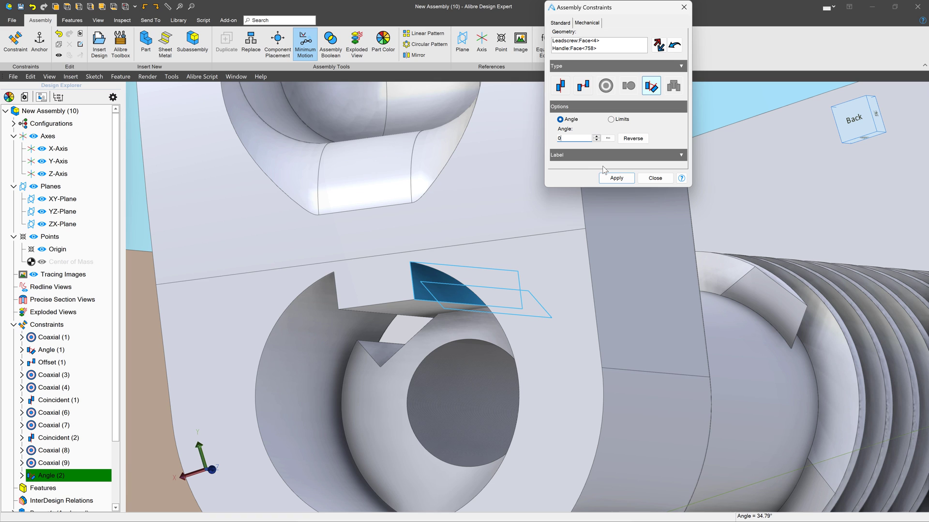
left_click(612, 175)
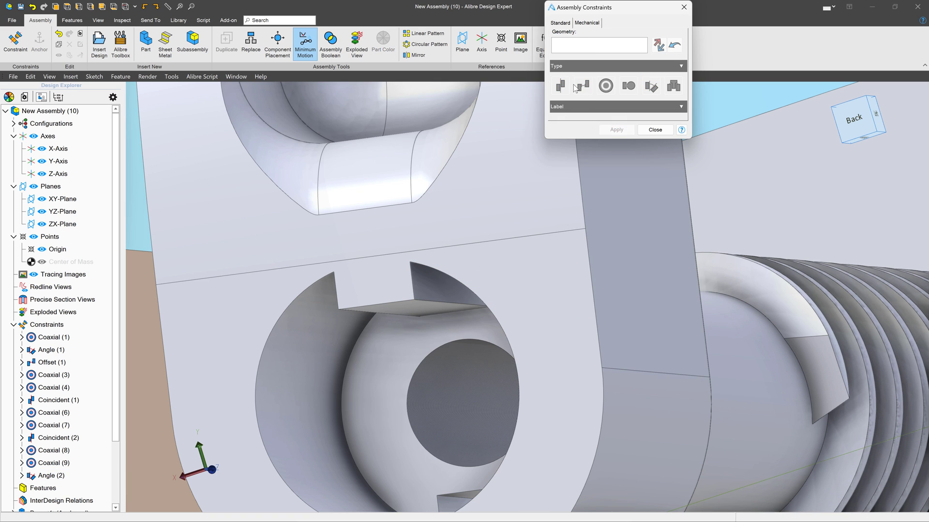
left_click(654, 129)
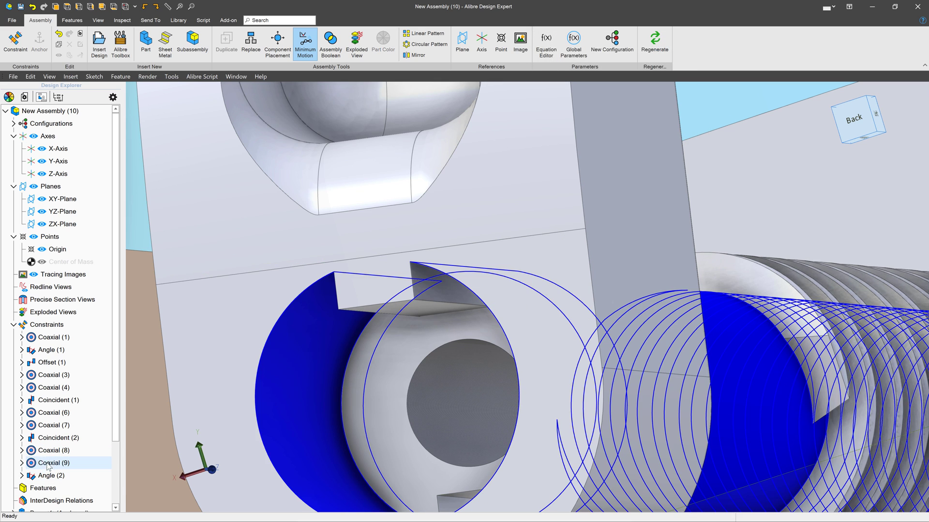
Edit the angle constraint between the leadscrew keyway and the handle key, setting it to 180°
right_click(57, 474)
left_click(78, 422)
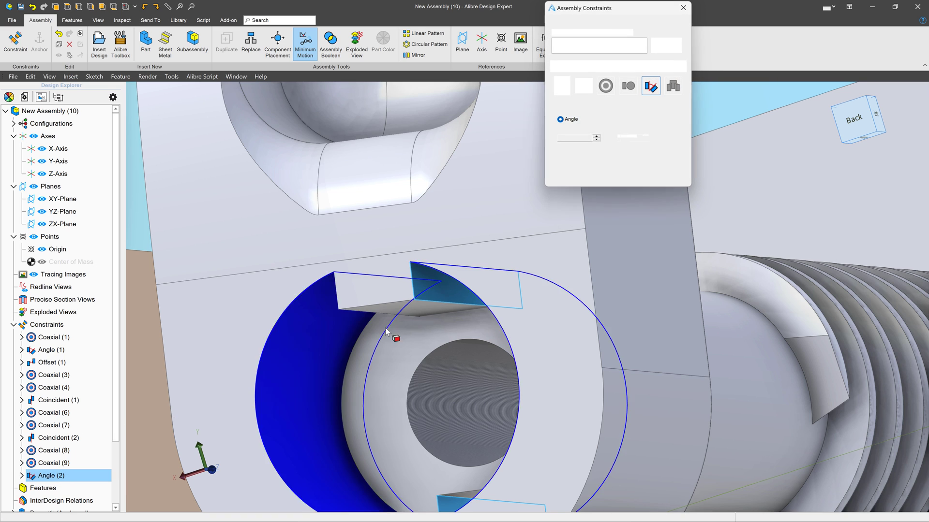
type("180")
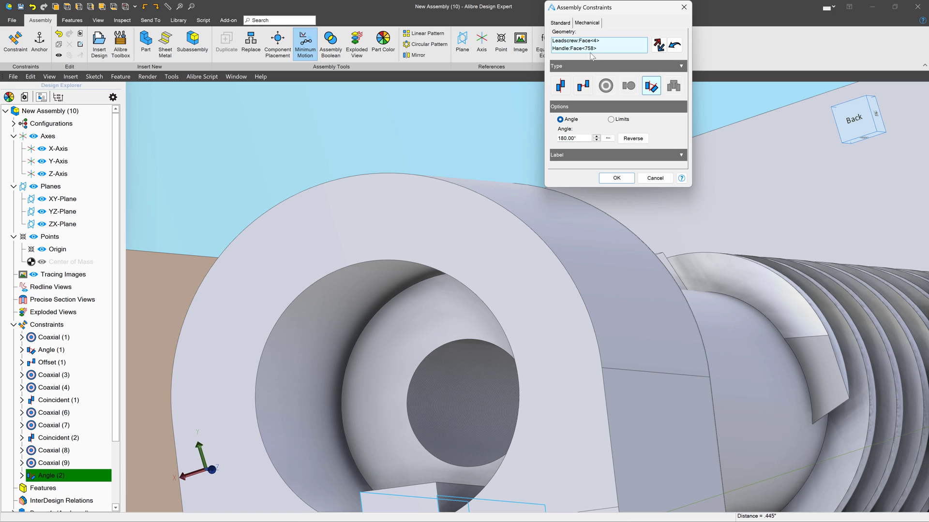
left_click(618, 179)
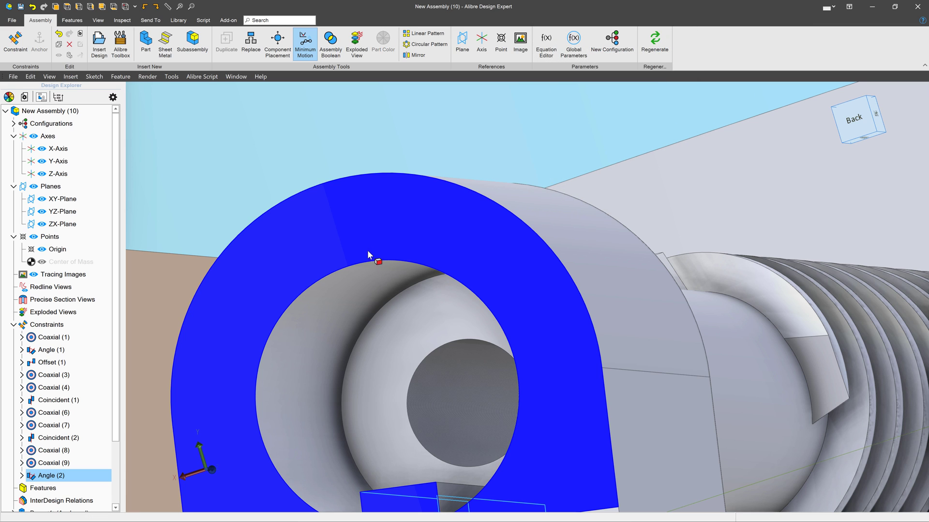
Add a coincident constraint between the leadscrew's shaft end face and the handle's outer face around the bore
left_click(404, 333)
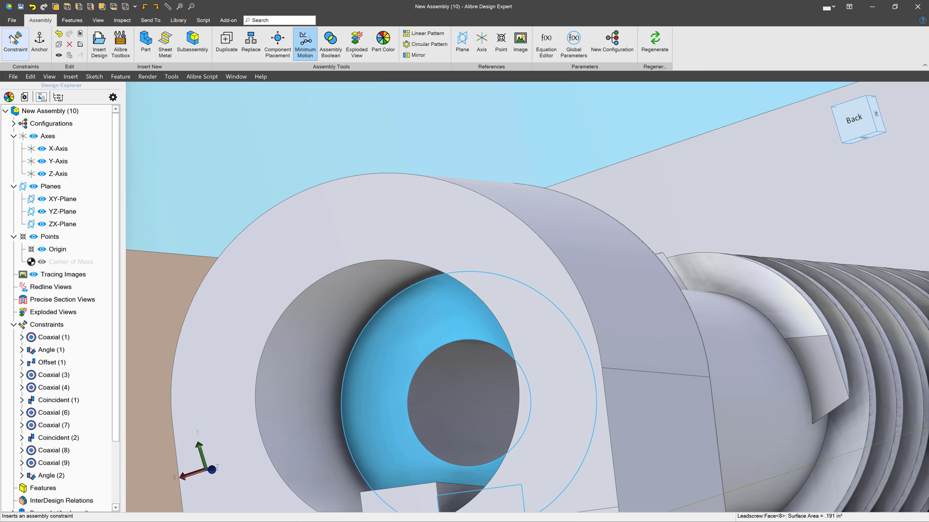
left_click(14, 40)
left_click(291, 265)
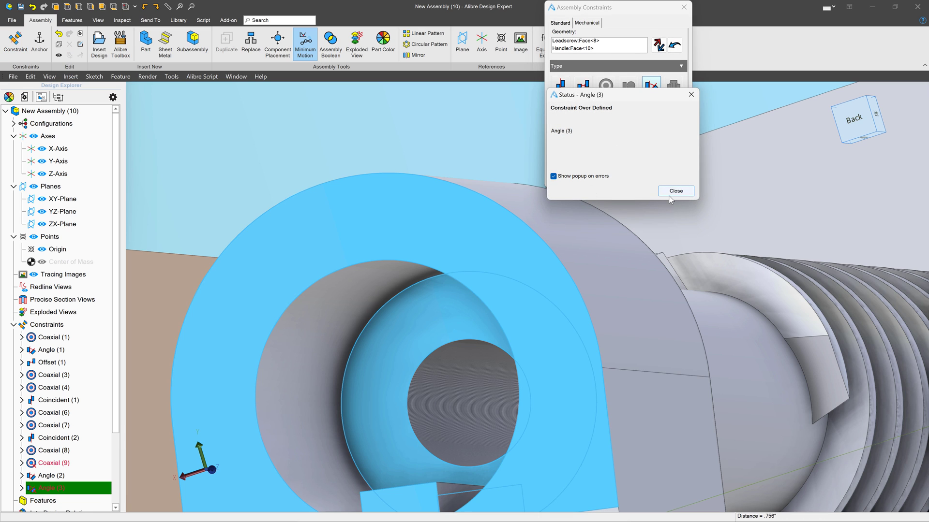
left_click(672, 192)
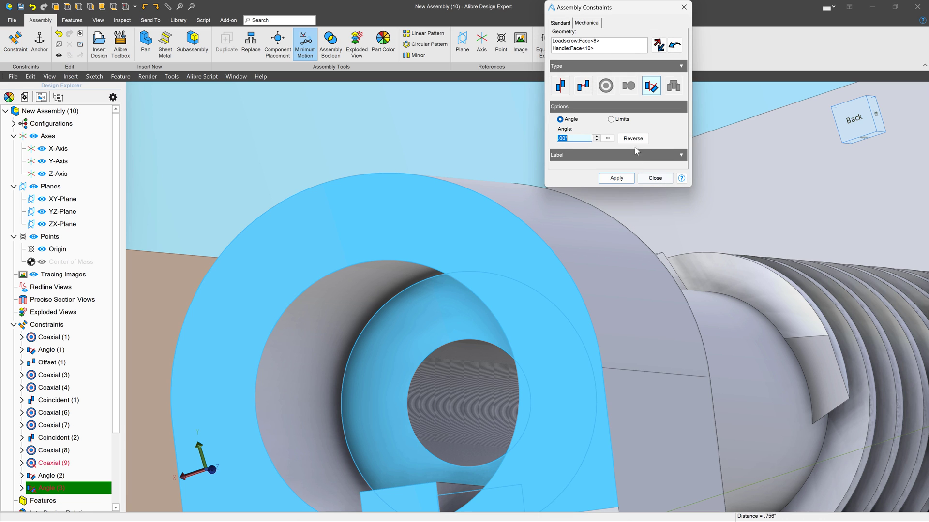
left_click(561, 87)
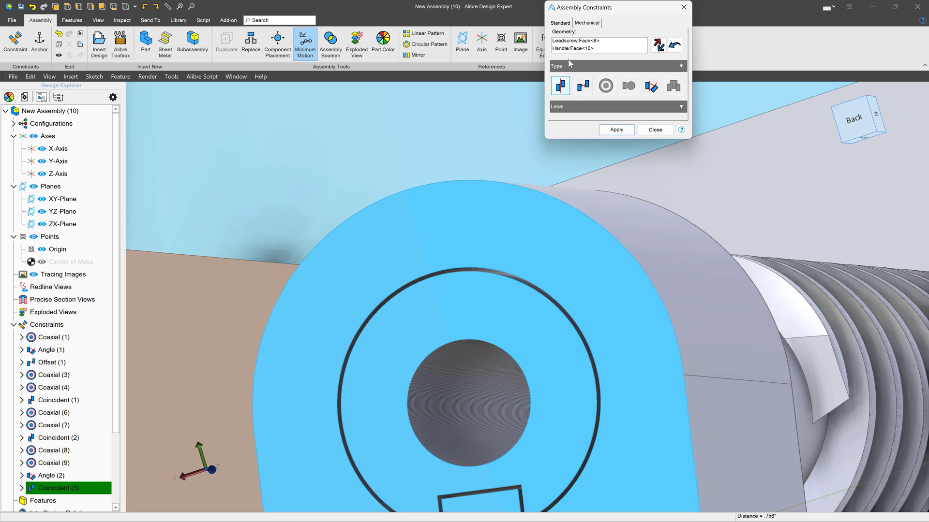
left_click(616, 129)
middle_click_drag(462, 215, 567, 214)
scroll(463, 235, "down", 5)
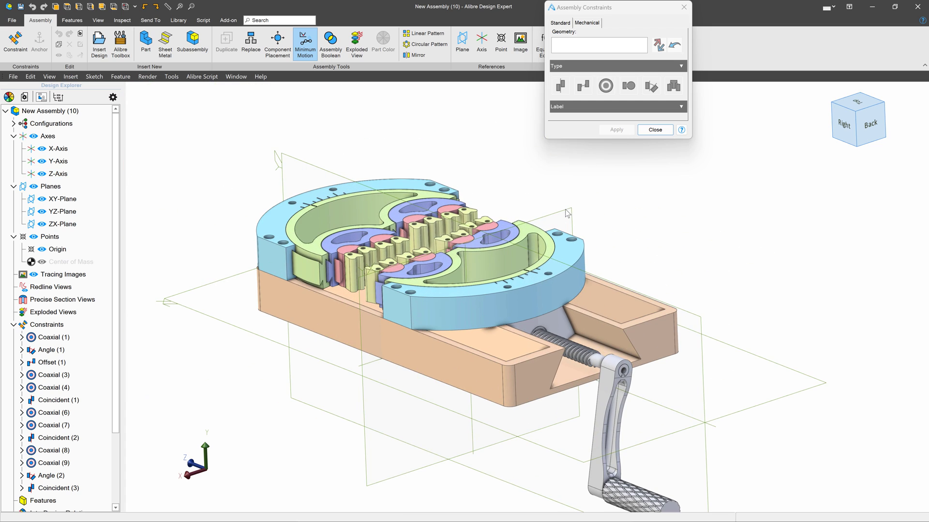
left_click(639, 127)
left_click(654, 130)
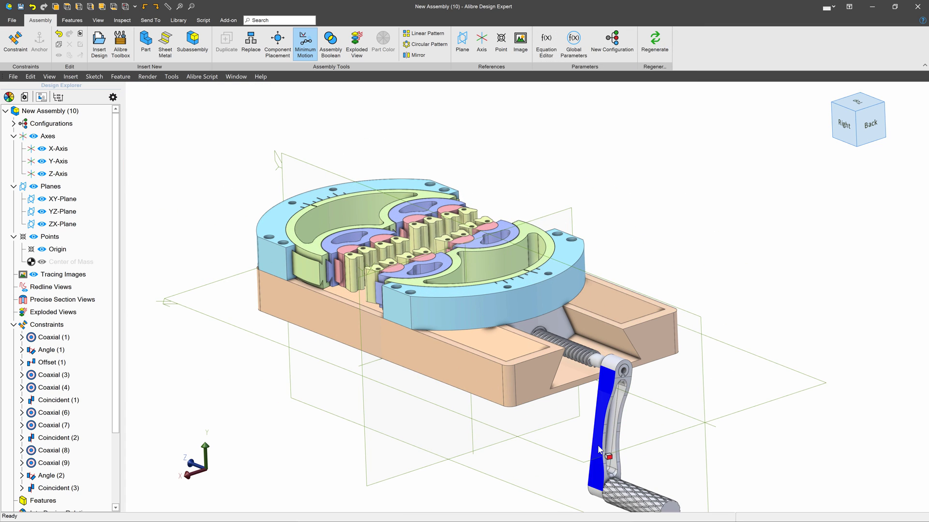
Swing the handle upward about the leadscrew axis so its knurled grip sits above the base
left_click_drag(611, 426, 725, 309)
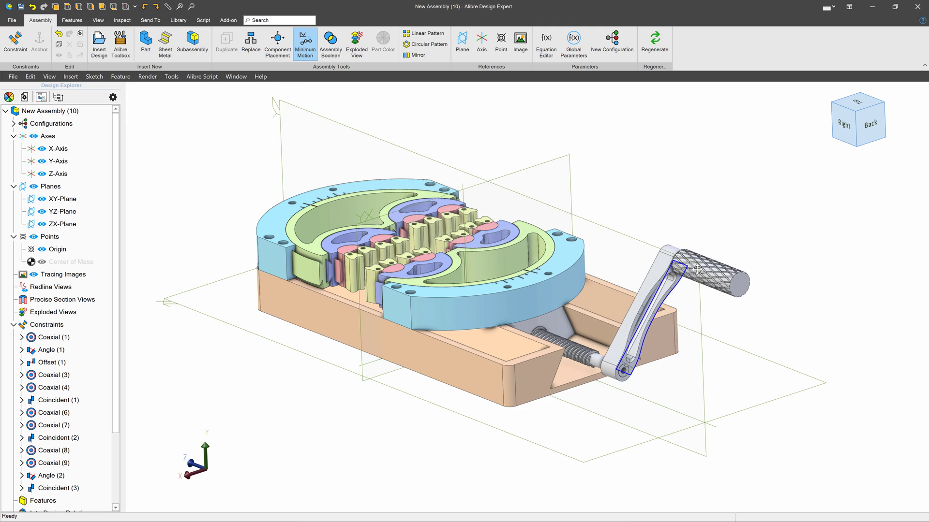
scroll(549, 324, "down", 3)
scroll(549, 323, "up", 5)
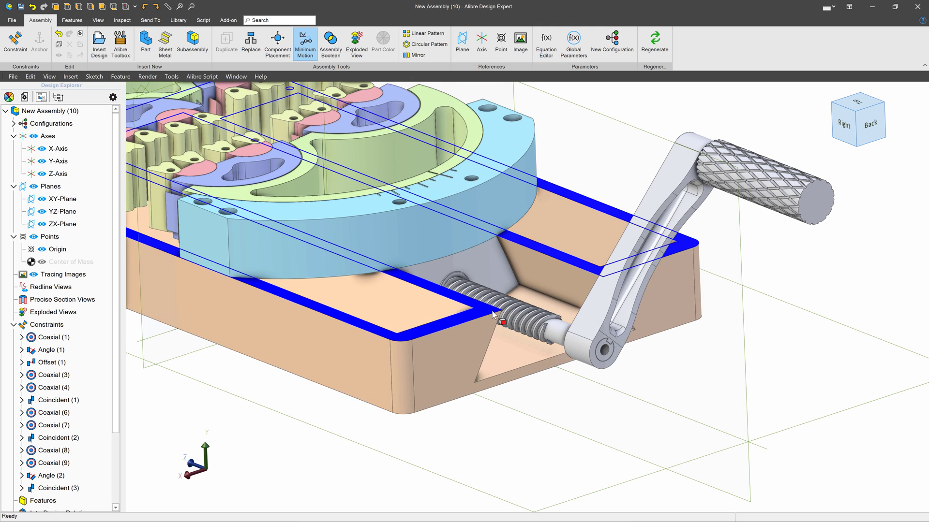
Turn the handle slightly and examine the opening in the moving block's end face where the leadscrew passes through
left_click_drag(481, 270, 580, 316)
scroll(580, 316, "up", 8)
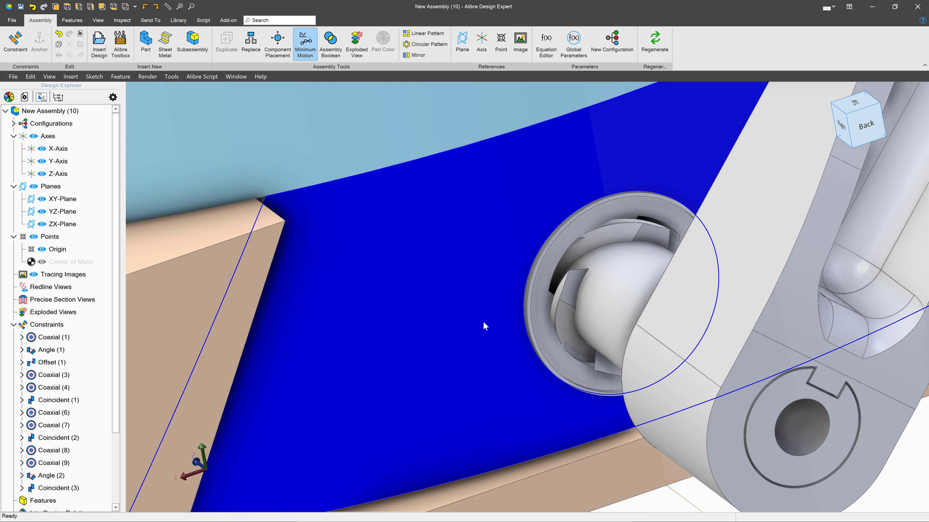
left_click_drag(484, 322, 489, 342)
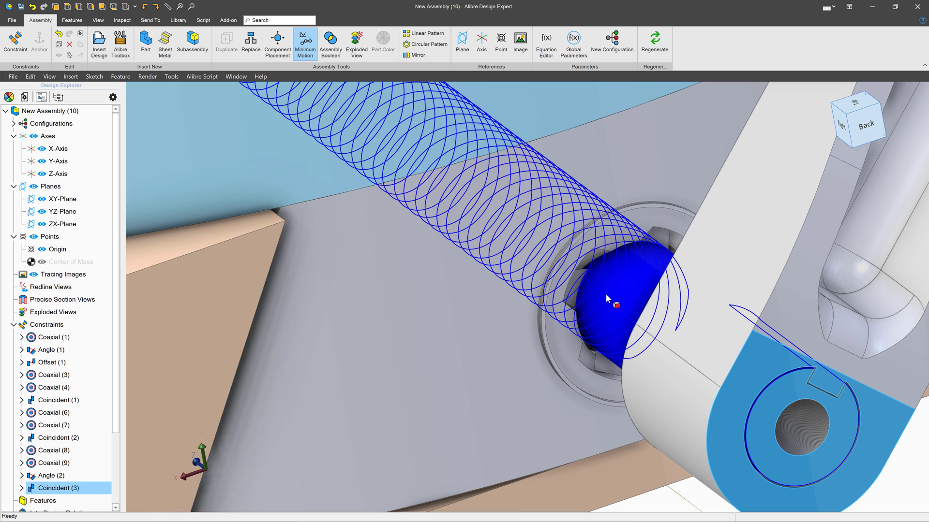
mouse_move(572, 245)
left_mouse_down()
mouse_move(539, 207)
mouse_move(561, 234)
left_mouse_up()
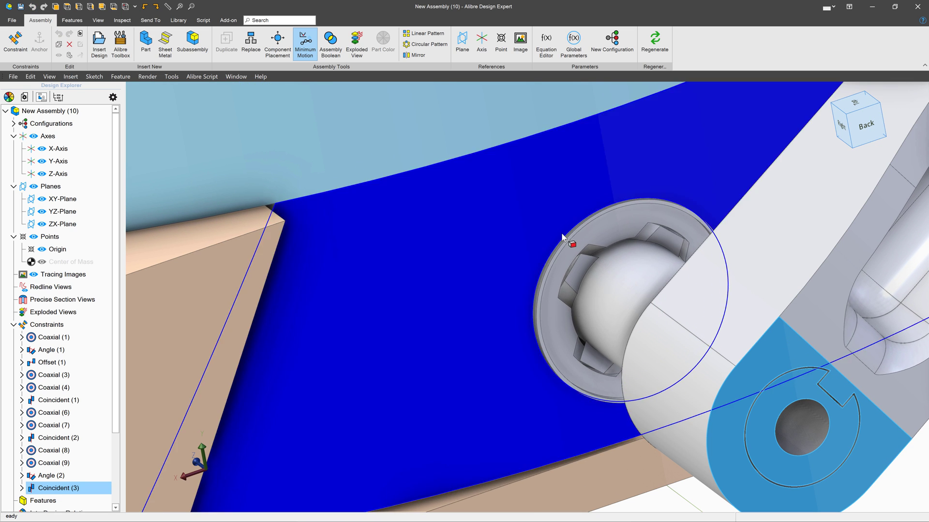
scroll(581, 252, "up", 6)
scroll(578, 259, "down", 5)
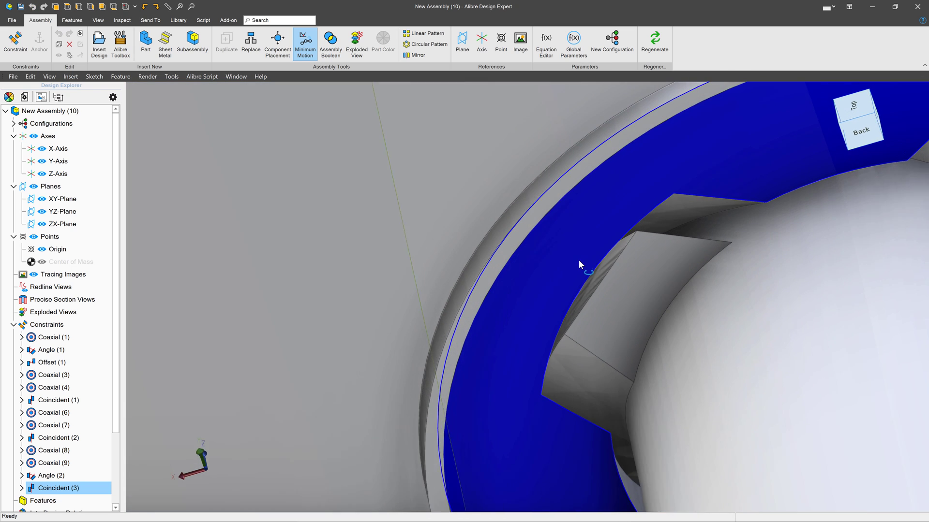
scroll(616, 257, "down", 5)
scroll(616, 257, "up", 2)
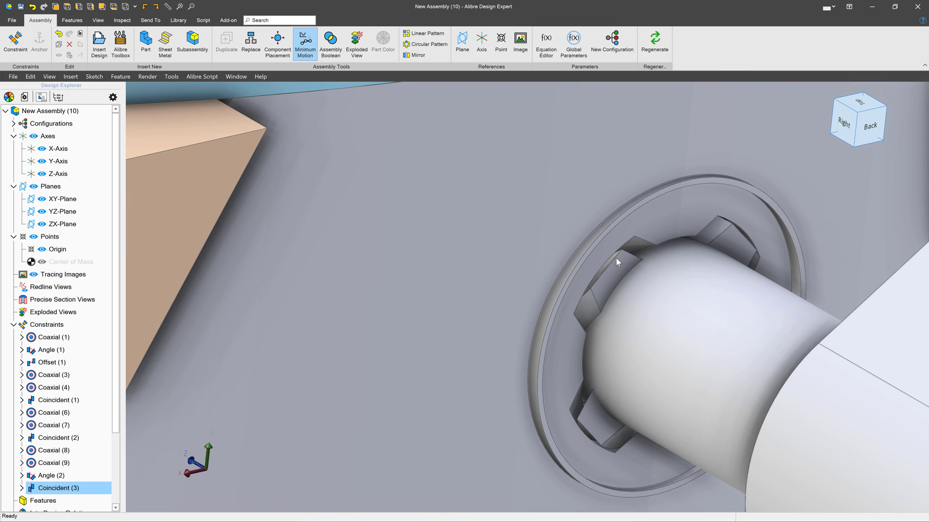
scroll(609, 268, "up", 5)
scroll(575, 239, "down", 8)
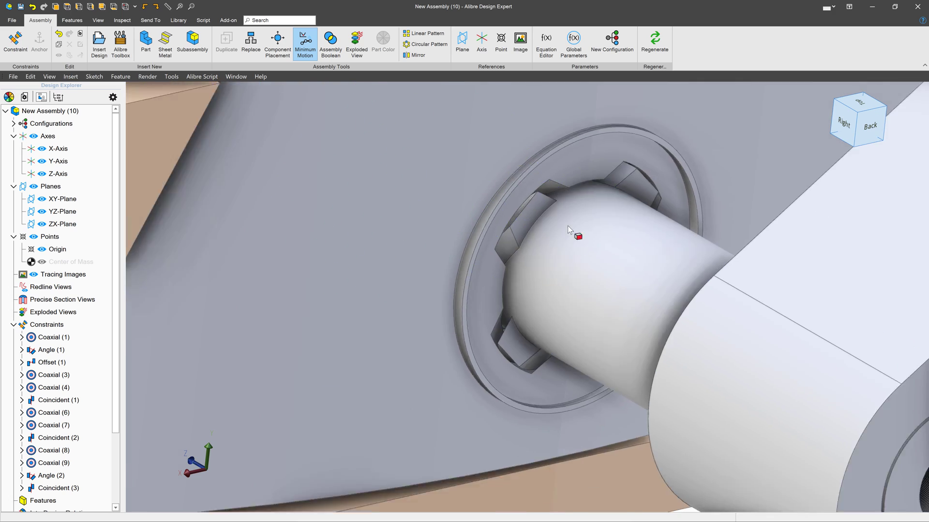
scroll(556, 290, "up", 4)
scroll(543, 322, "up", 3)
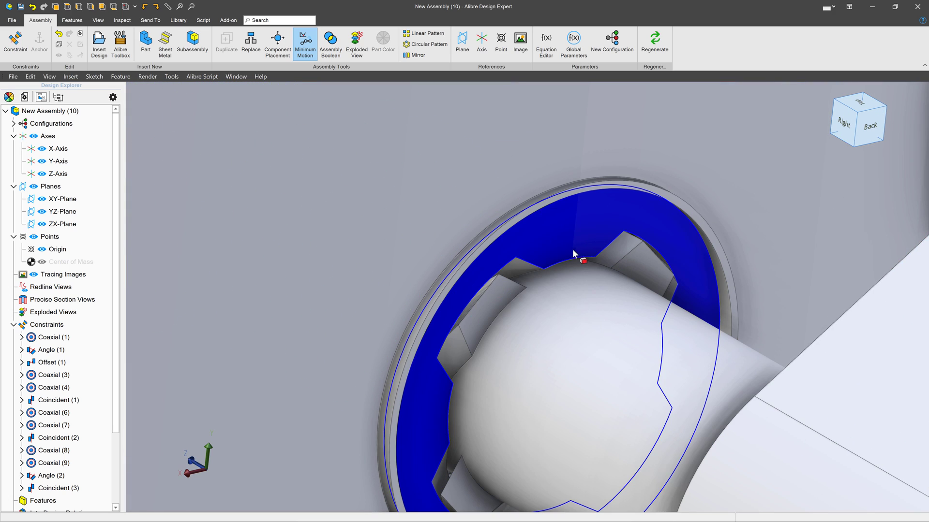
scroll(570, 271, "down", 3)
scroll(604, 250, "up", 3)
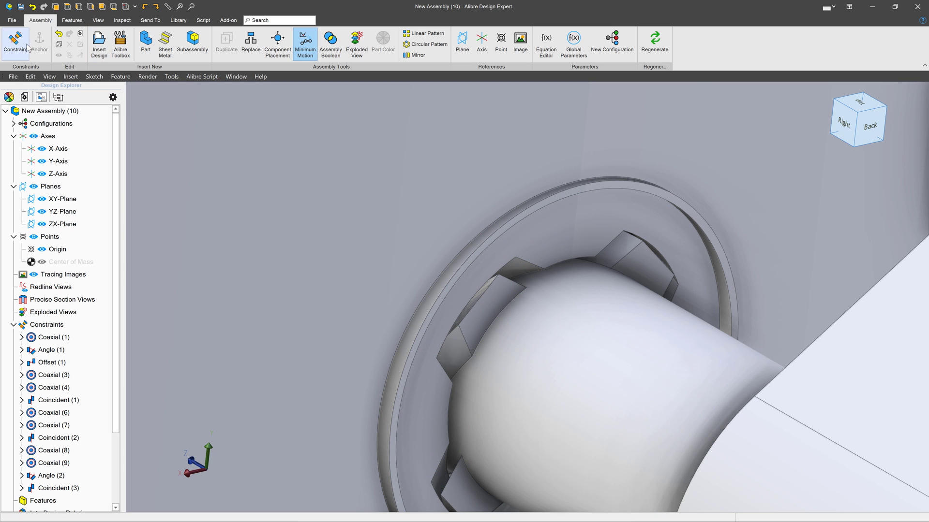
Add a screw constraint between the moving block's circular bore face and the leadscrew shaft with a 1.000" thread pitch and reversed relative rotation
left_click(28, 47)
left_click(727, 297)
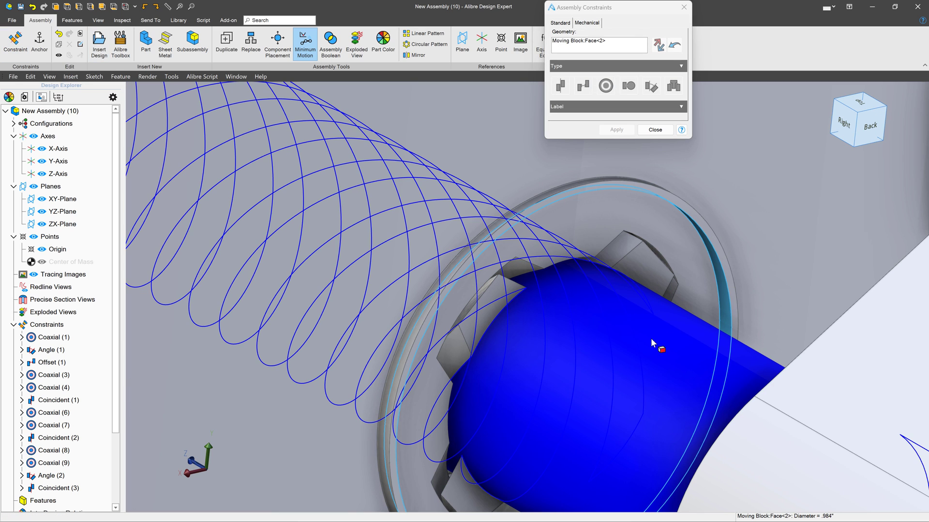
left_click(616, 350)
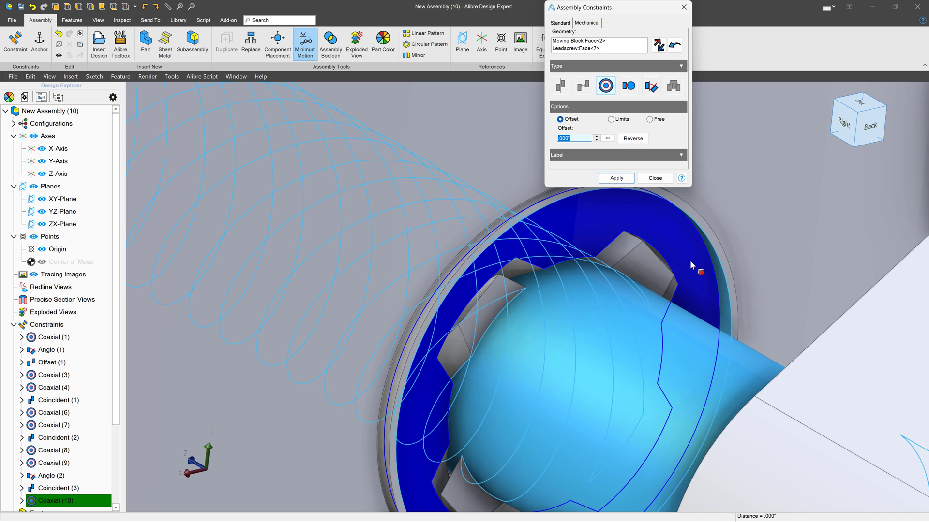
left_click(586, 23)
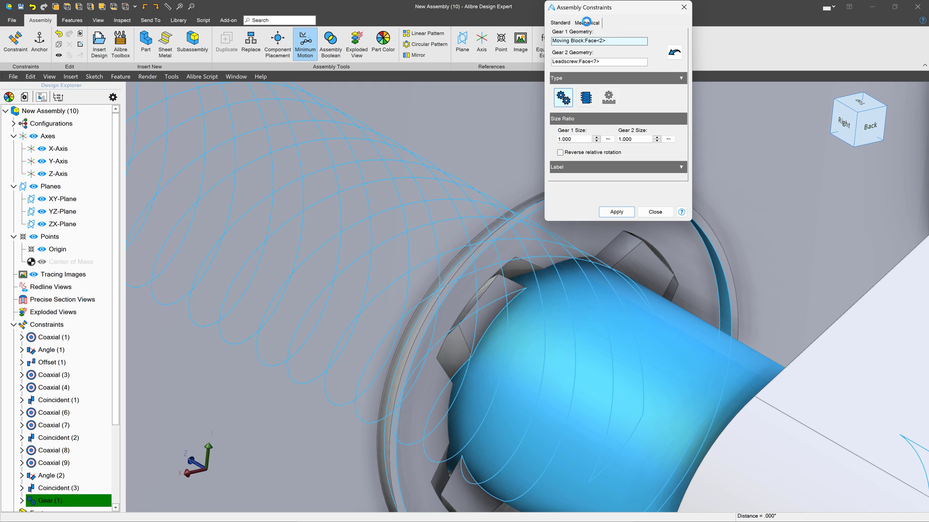
left_click(584, 99)
double_click(577, 139)
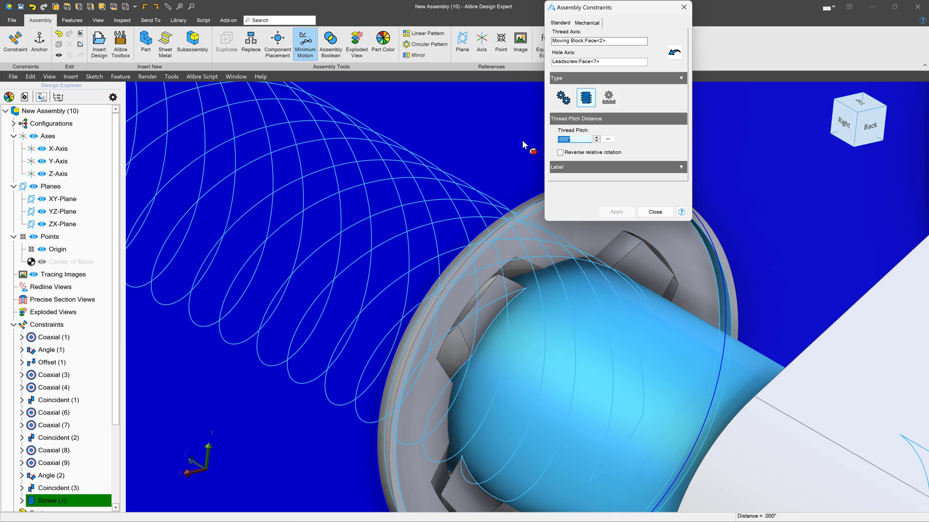
type("1")
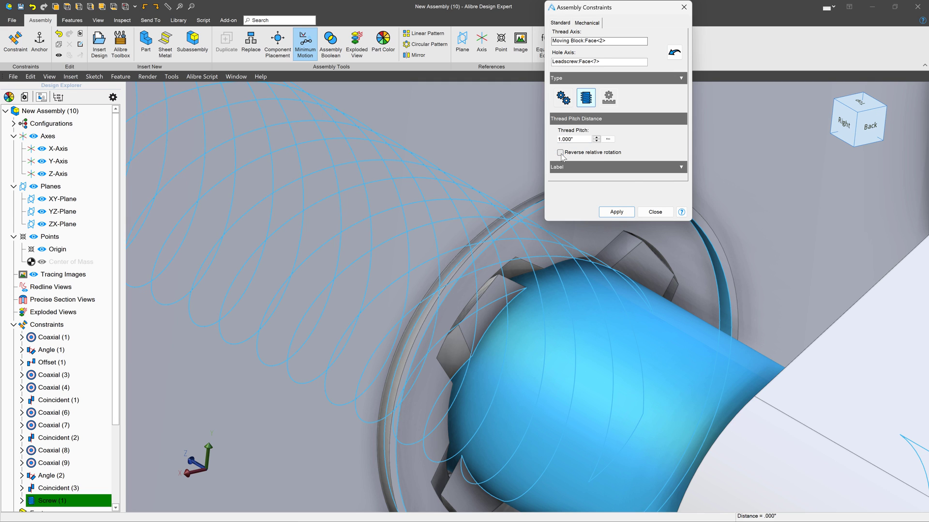
left_click(560, 152)
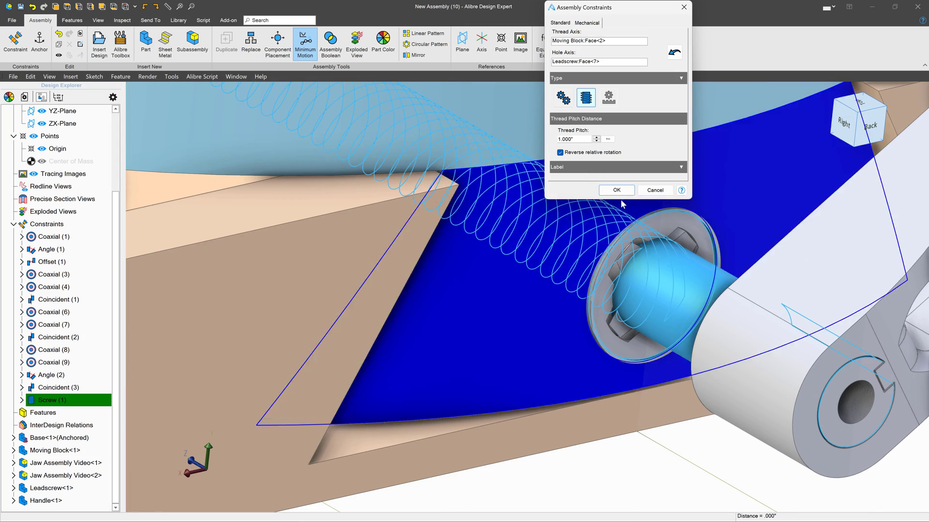
left_click(617, 190)
Rotate the crank handle about the leadscrew axis to test the moving block's travel along the base
left_click_drag(643, 292, 698, 262)
scroll(698, 262, "down", 10)
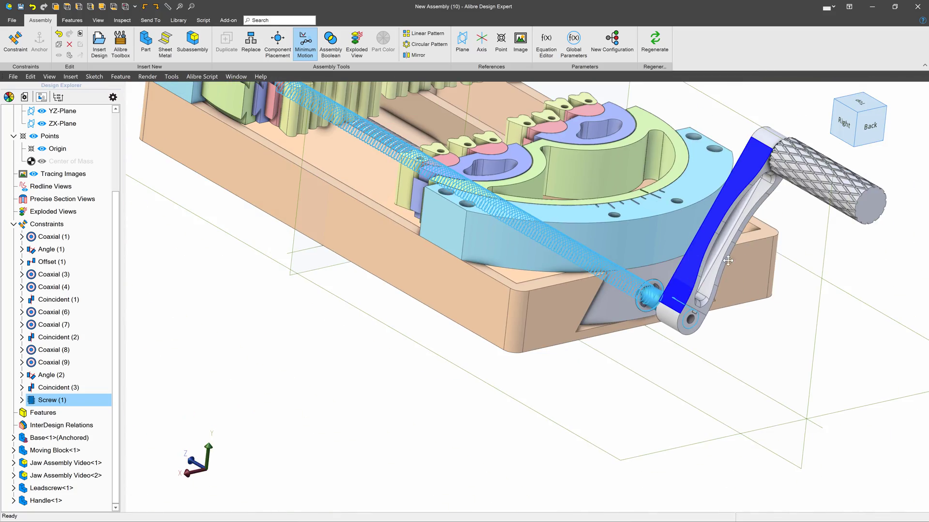
left_click_drag(769, 213, 774, 290)
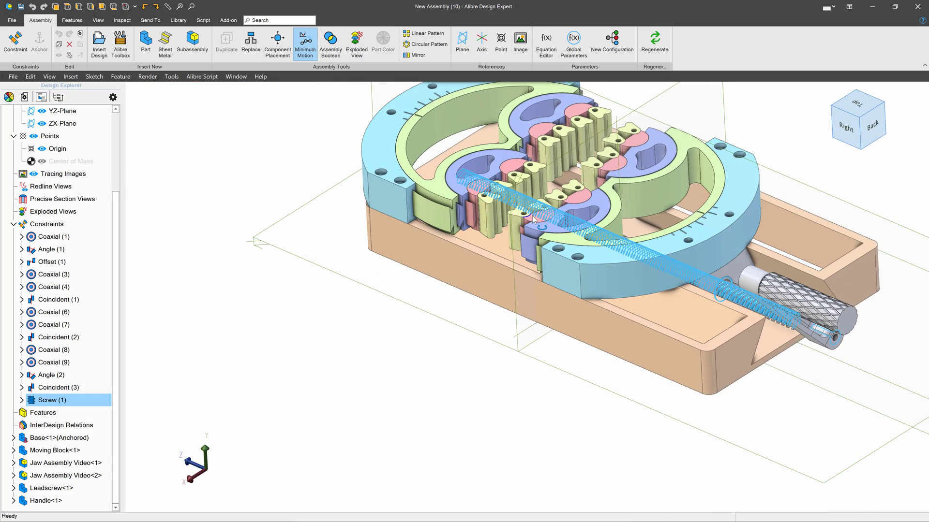
left_click_drag(760, 287, 774, 476)
left_click(549, 411)
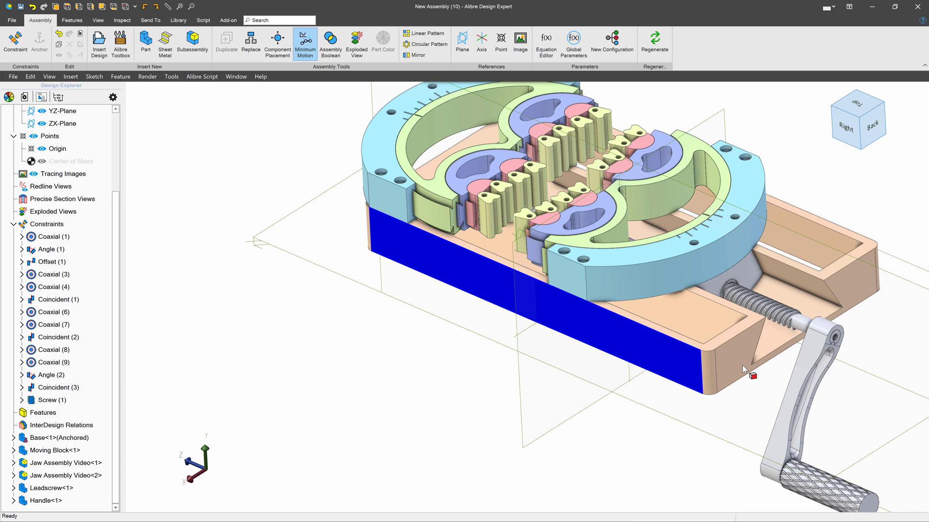
scroll(744, 369, "down", 5)
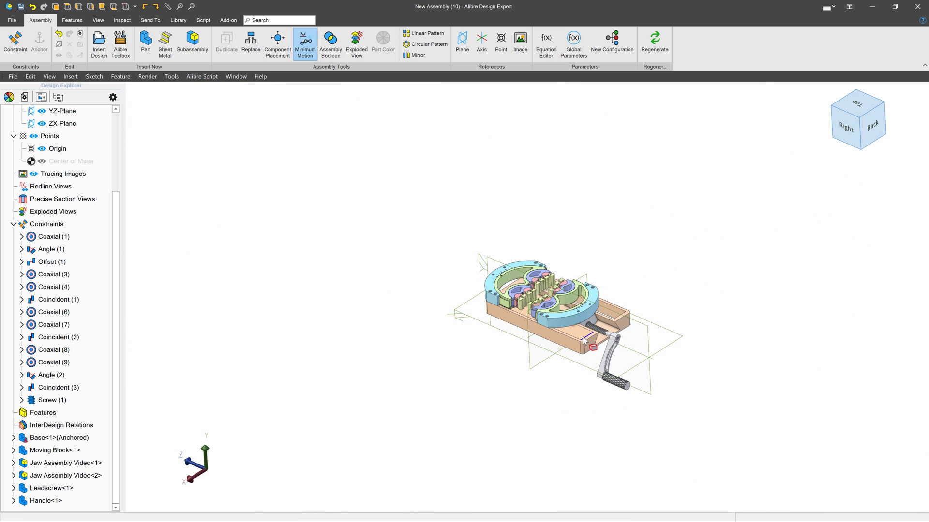
scroll(599, 293, "up", 6)
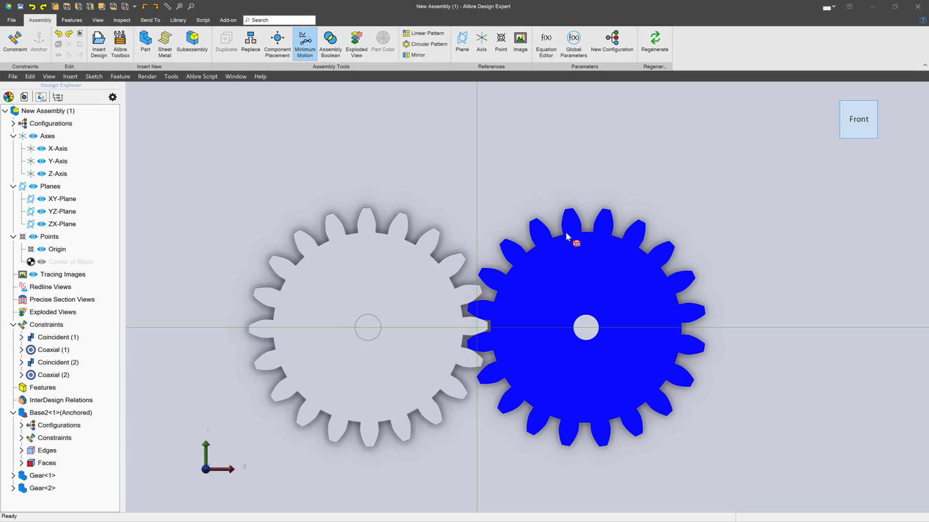
In the two-gear assembly, add a gear constraint between one tooth root face on each gear with sizes 1.000 and 1.000, and test the rotation
left_click_drag(634, 253, 493, 452)
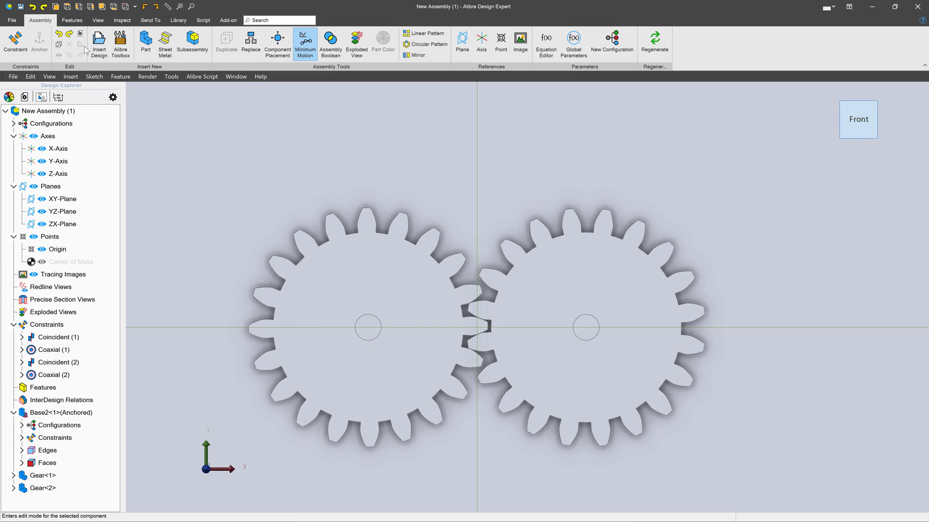
left_click(14, 47)
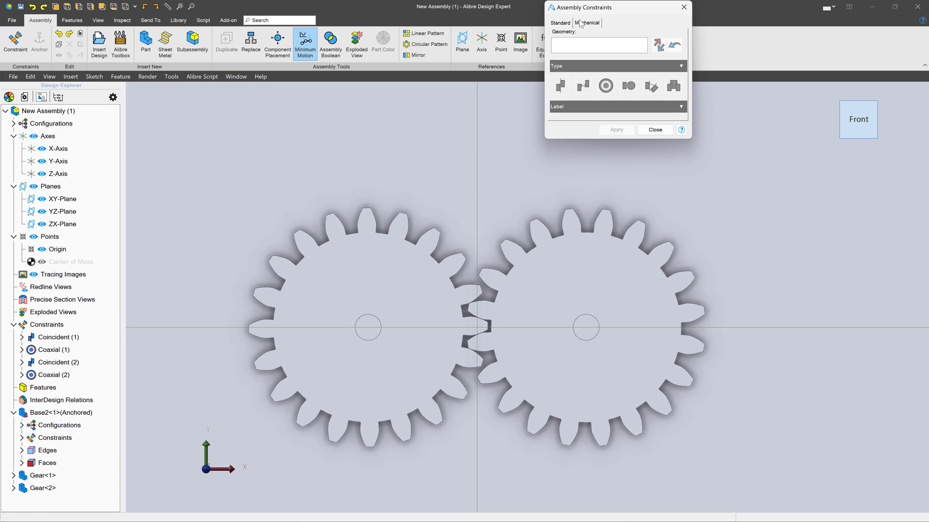
left_click(580, 23)
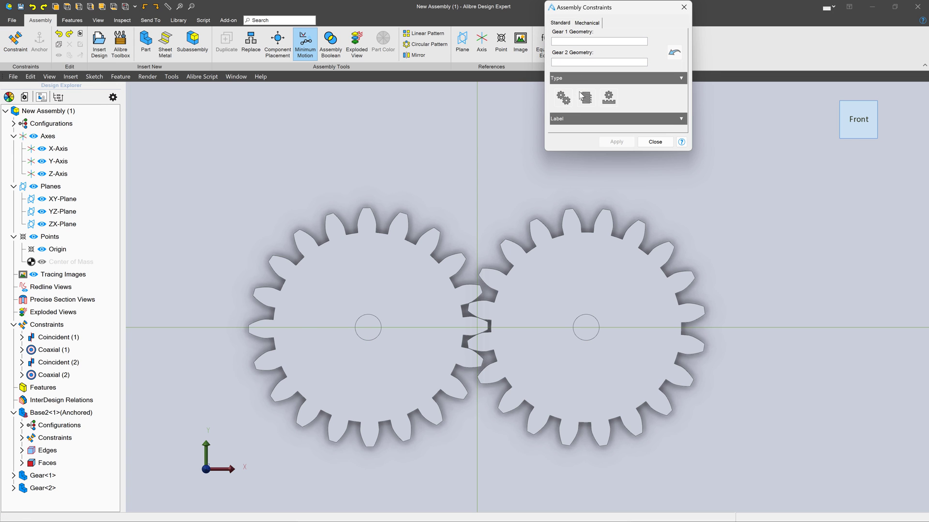
middle_click_drag(522, 321, 543, 263)
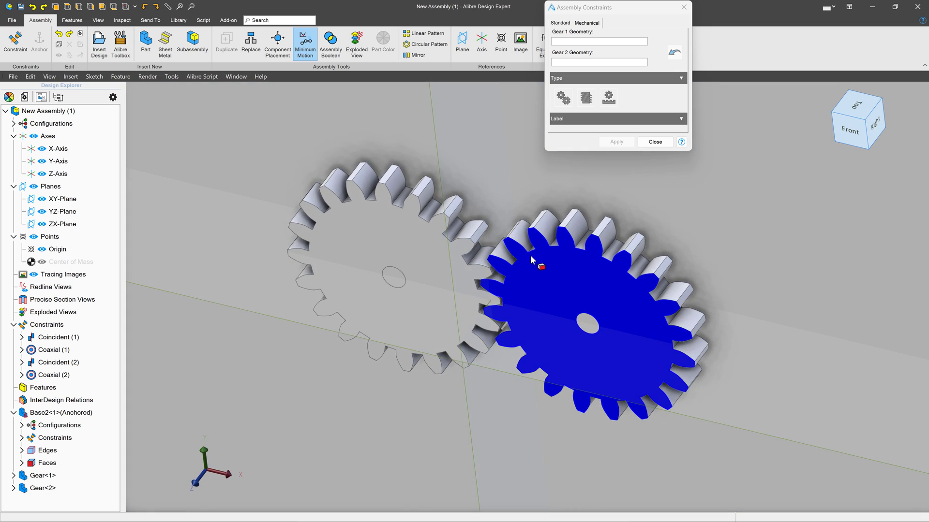
scroll(405, 234, "up", 5)
left_click(433, 207)
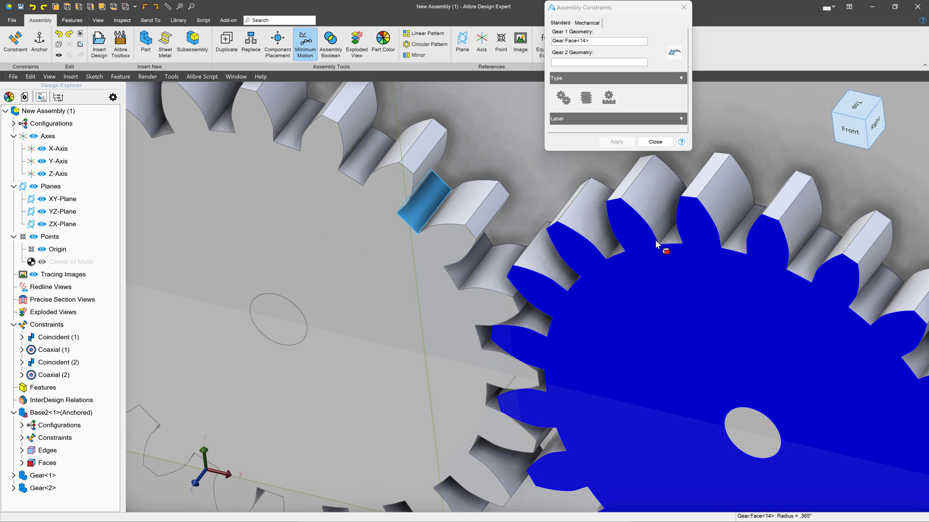
left_click(676, 236)
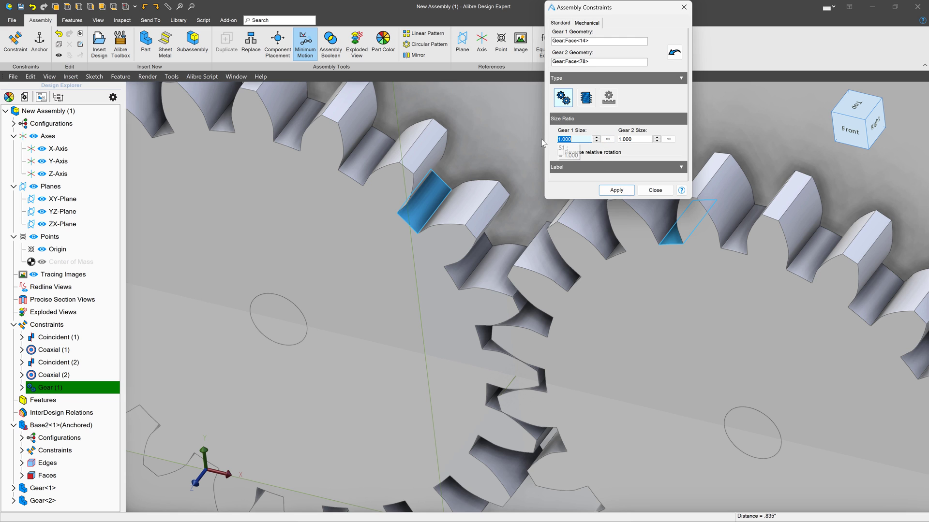
left_click(613, 191)
scroll(666, 254, "down", 5)
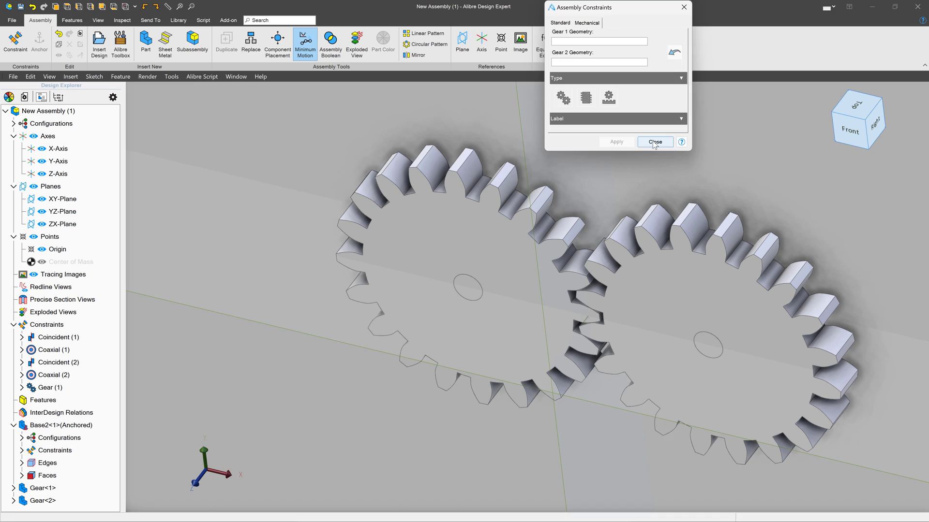
left_click(653, 141)
left_click_drag(542, 267, 584, 265)
key("ctrl+1")
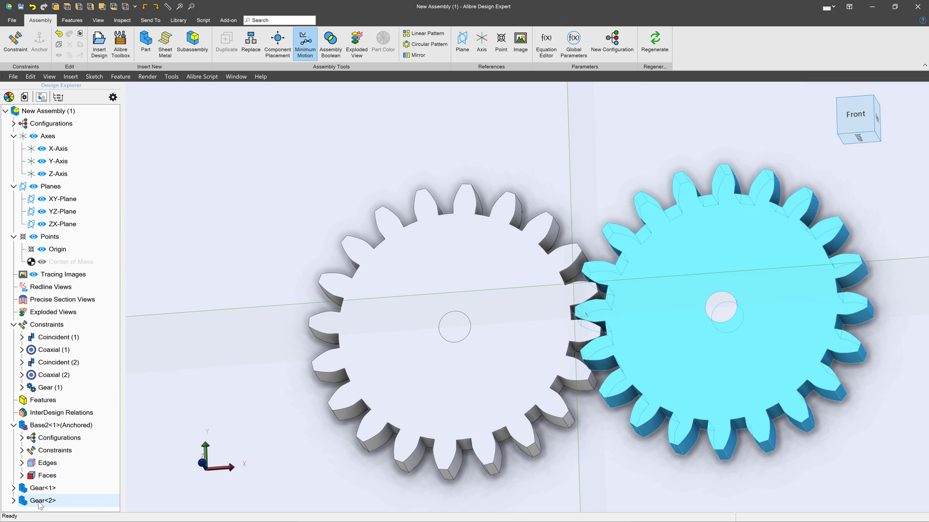
Open the gear constraint under the second gear for editing, review its size ratio settings, accept it and rotate the gears
right_click(40, 503)
left_click(13, 501)
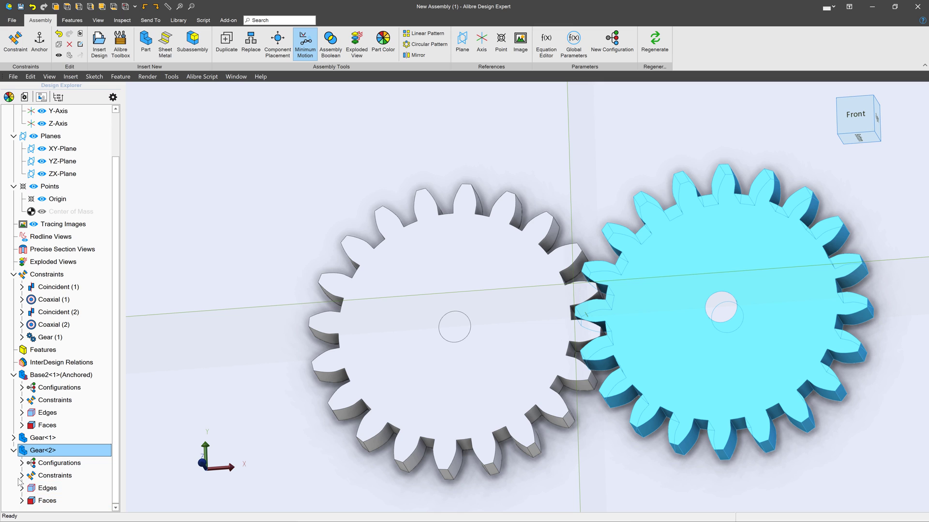
left_click(21, 475)
scroll(24, 479, "down", 1)
right_click(52, 475)
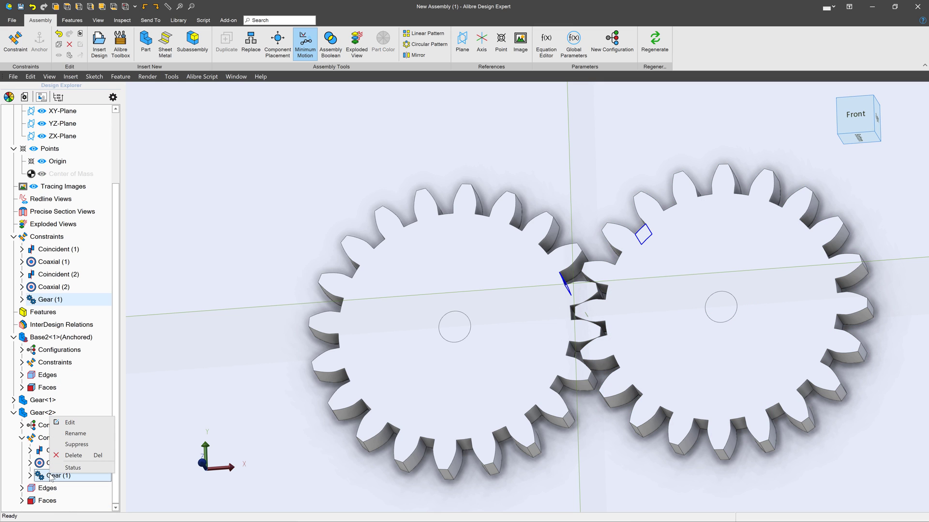
left_click(70, 423)
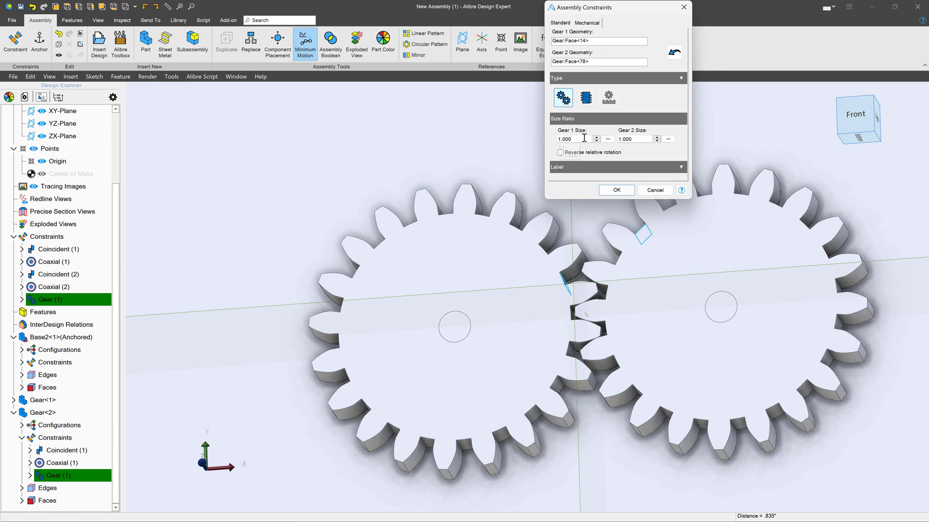
left_click(616, 190)
left_click_drag(641, 209, 770, 264)
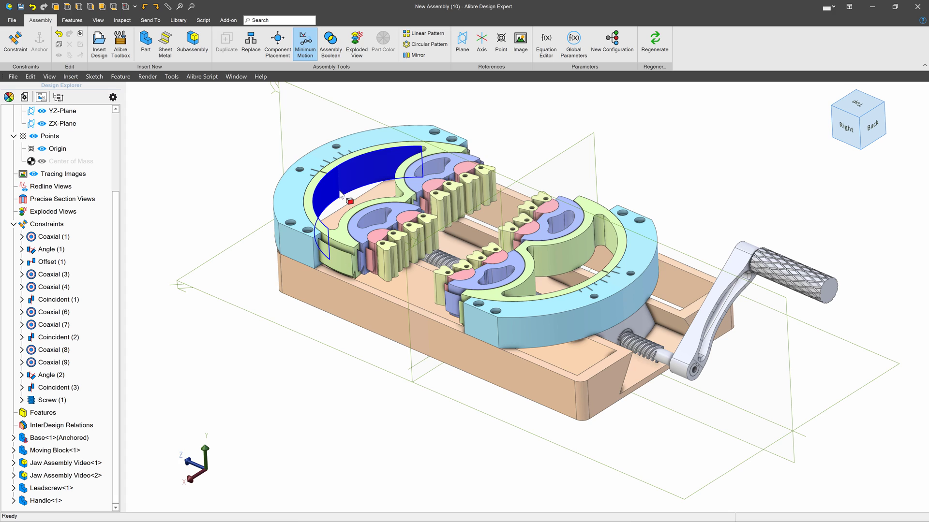
In the vise assembly, create an exploded view of all components with Auto Explode
left_click(359, 39)
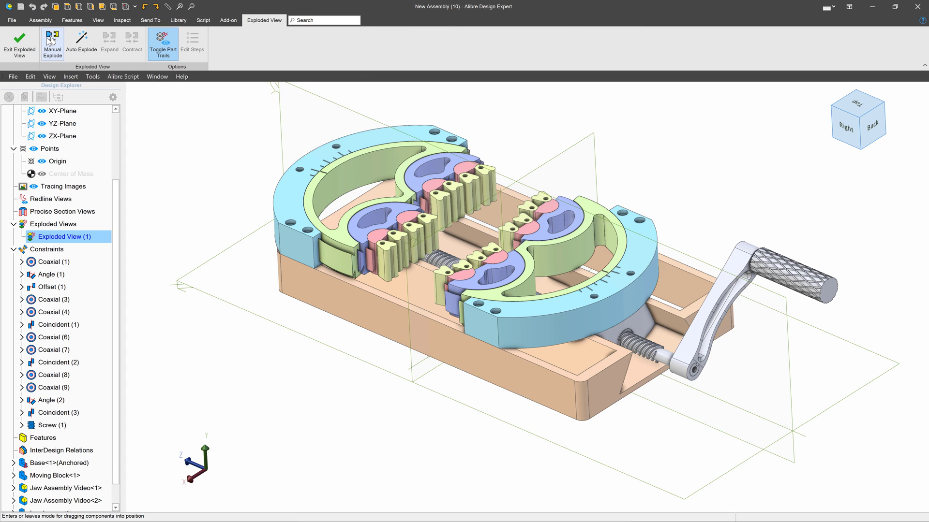
left_click(81, 38)
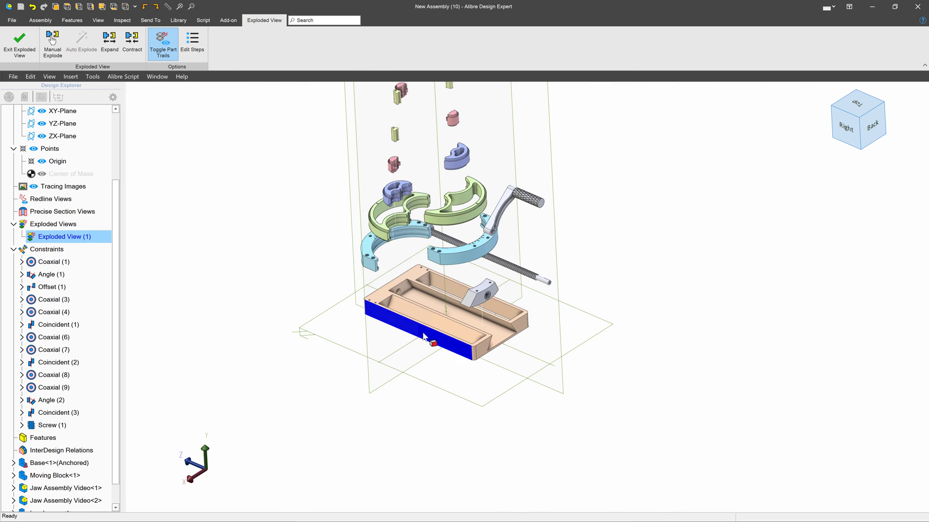
scroll(441, 213, "up", 3)
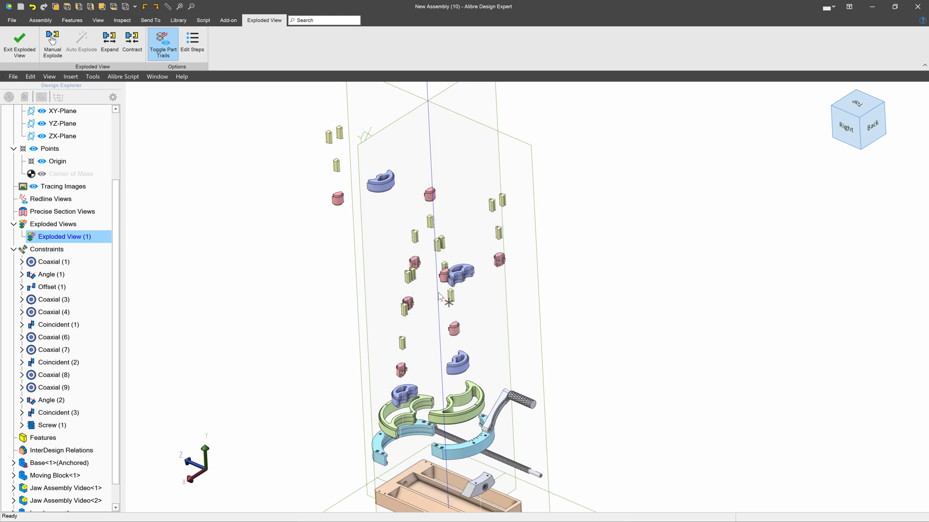
scroll(439, 296, "down", 3)
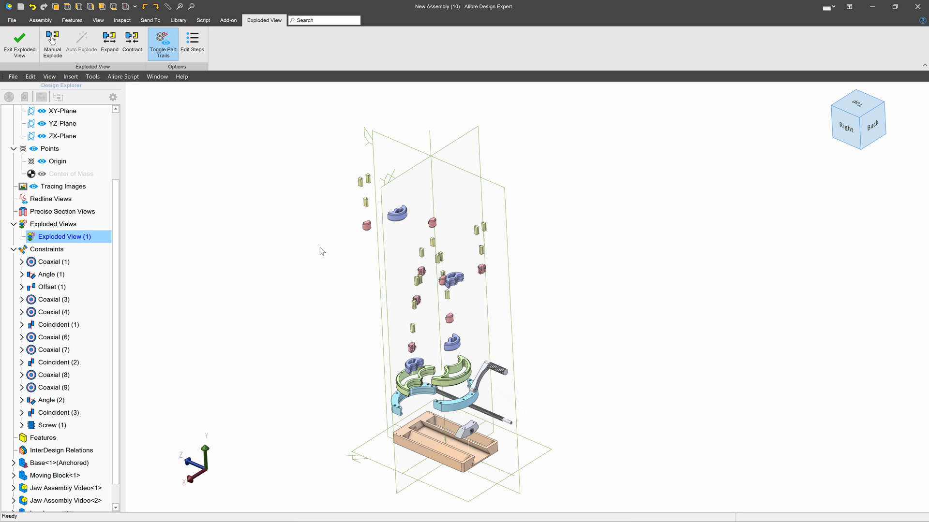
Contract the auto-exploded vise components back together and expand them again to their spread-out spacing
scroll(320, 248, "down", 3)
scroll(376, 255, "up", 4)
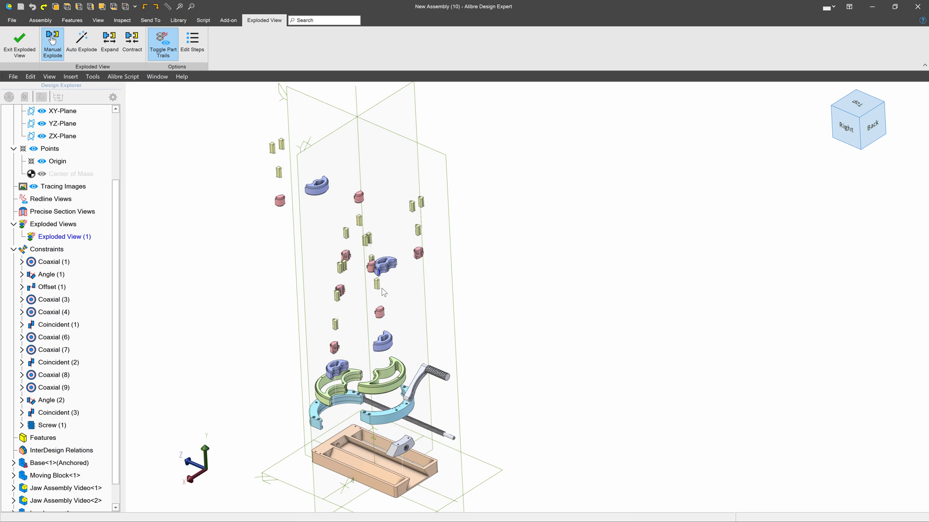
scroll(351, 407, "up", 3)
scroll(364, 434, "down", 2)
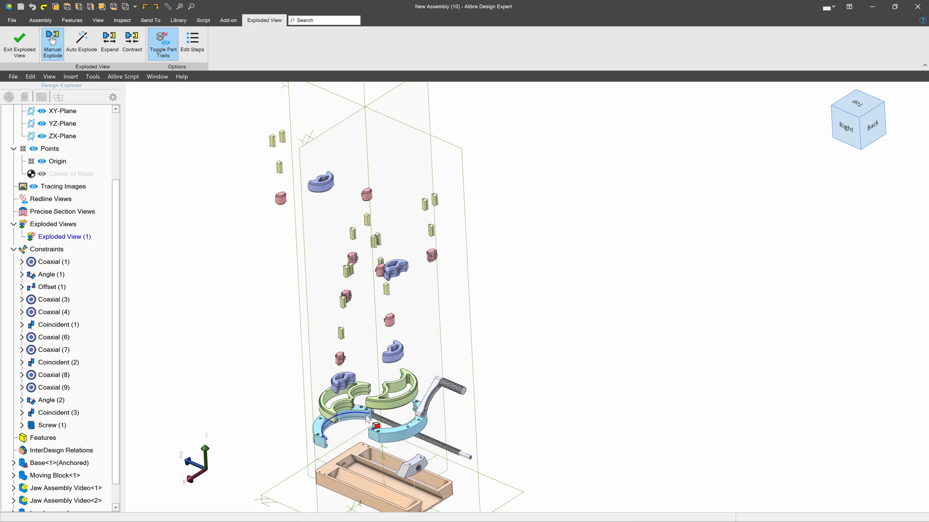
left_click(128, 43)
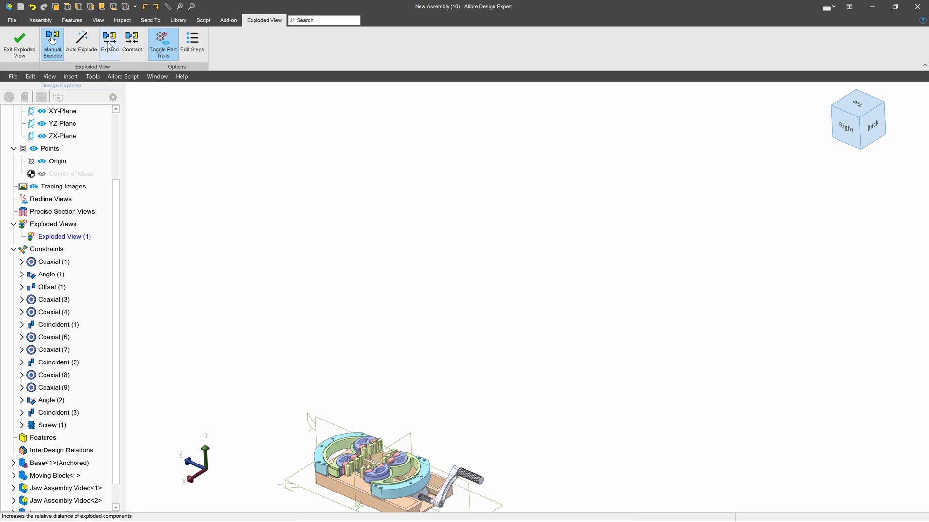
left_click(110, 45)
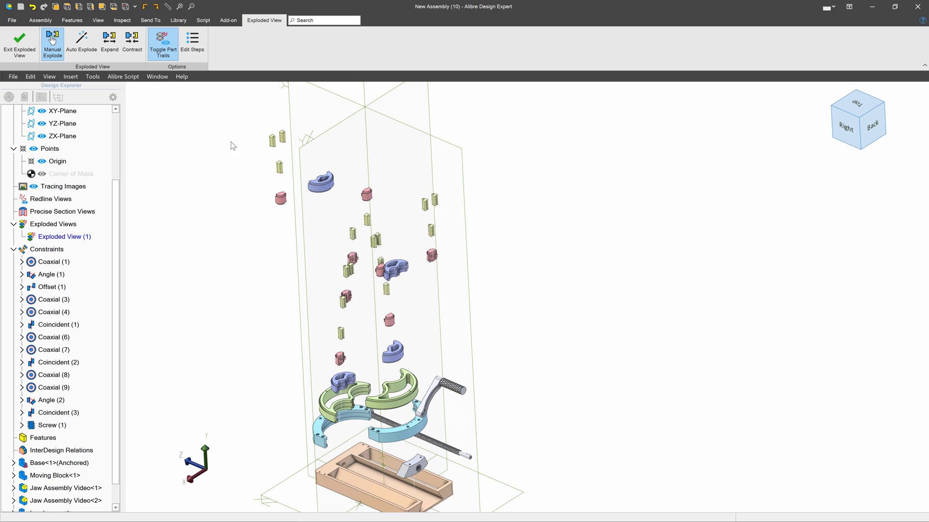
Switch the vise between assembled and exploded states by exiting and re-editing Exploded View (1), finishing in the assembled state
left_click(20, 43)
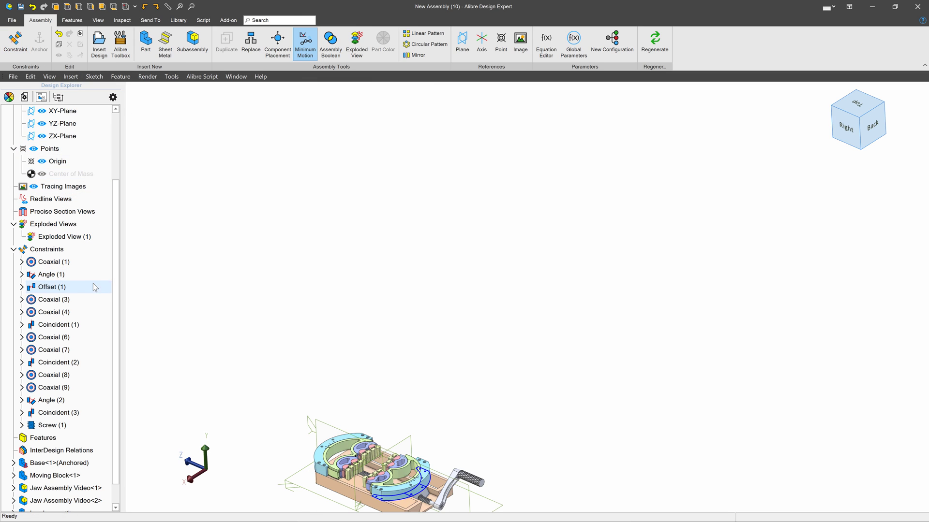
right_click(63, 237)
key("Escape")
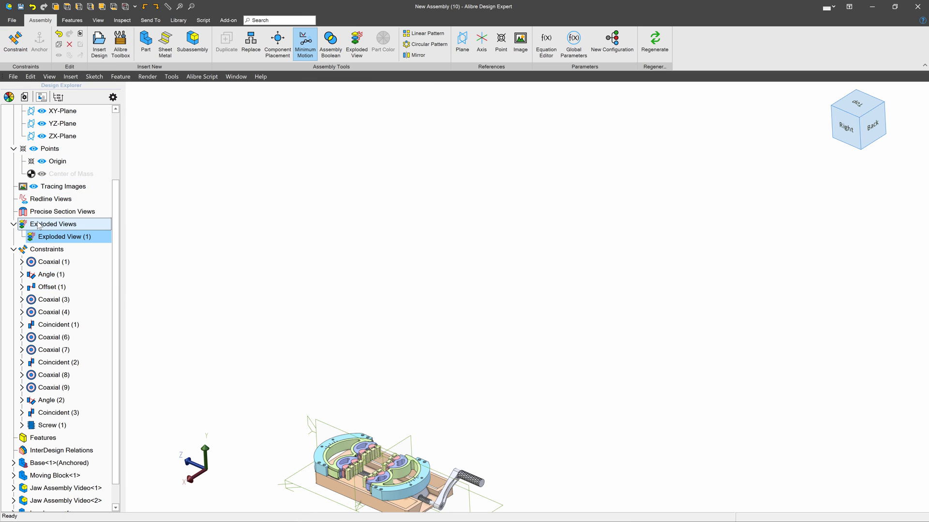
right_click(63, 238)
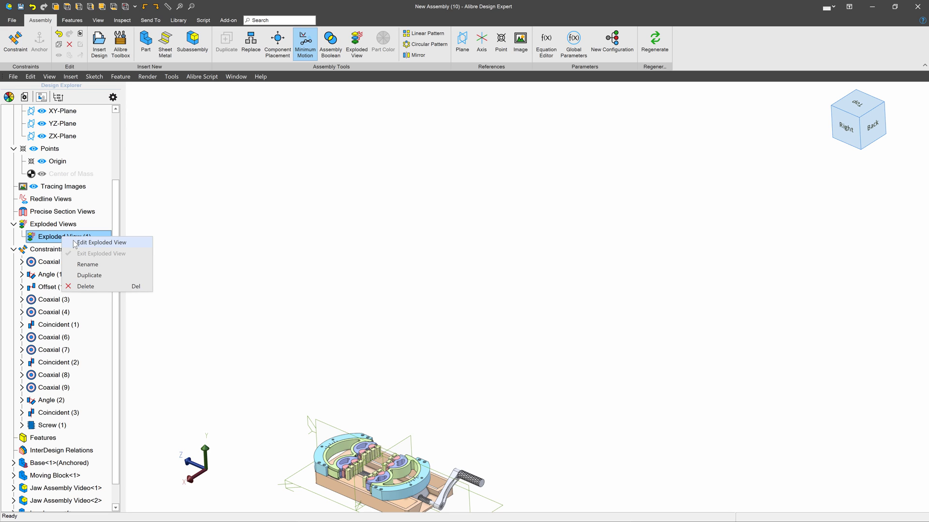
left_click(87, 243)
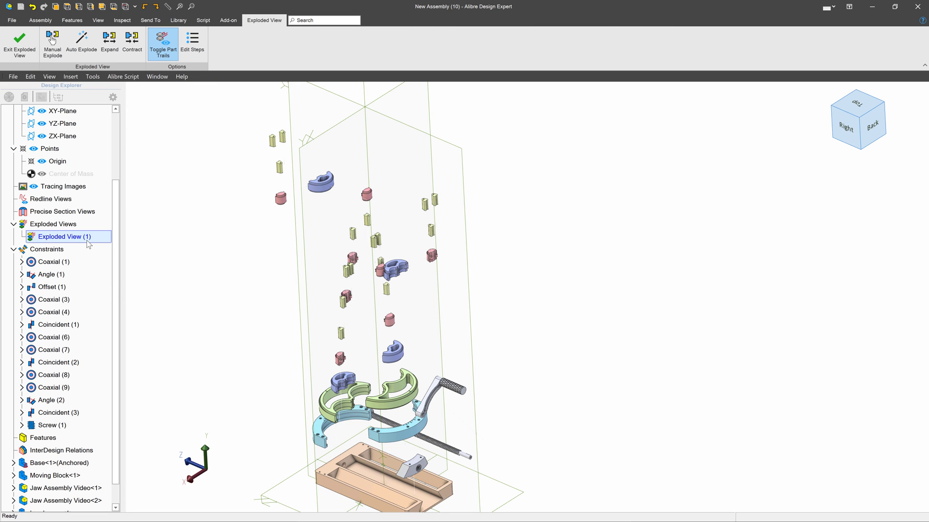
right_click(91, 241)
left_click(129, 242)
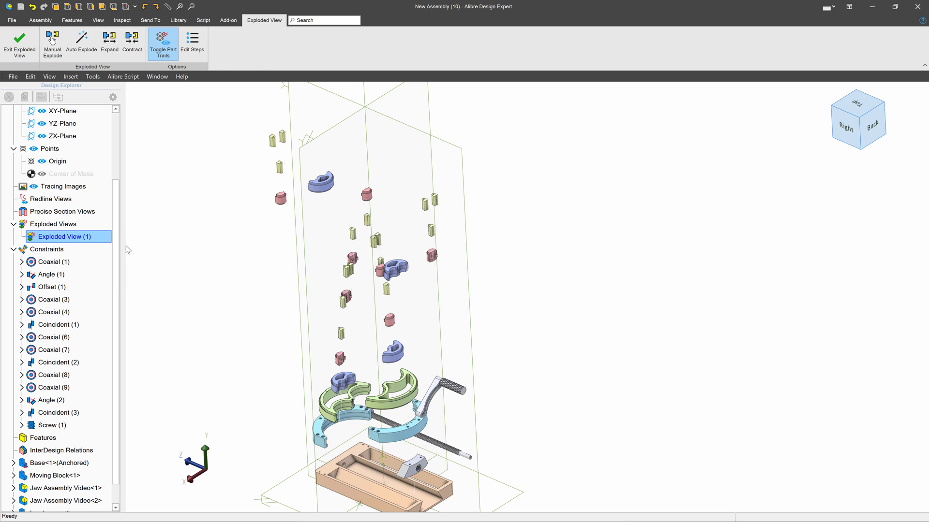
Delete the auto-generated exploded view and start a new exploded view of the vise
right_click(76, 237)
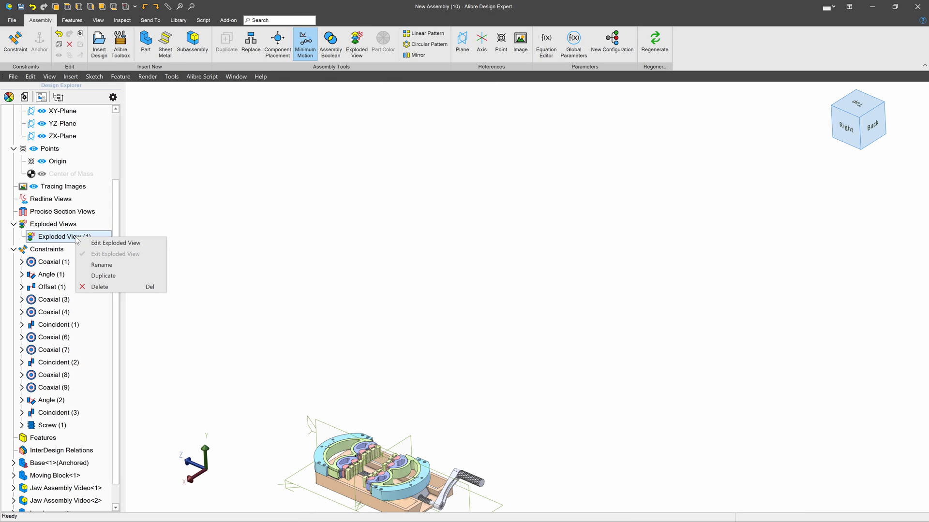
left_click(100, 286)
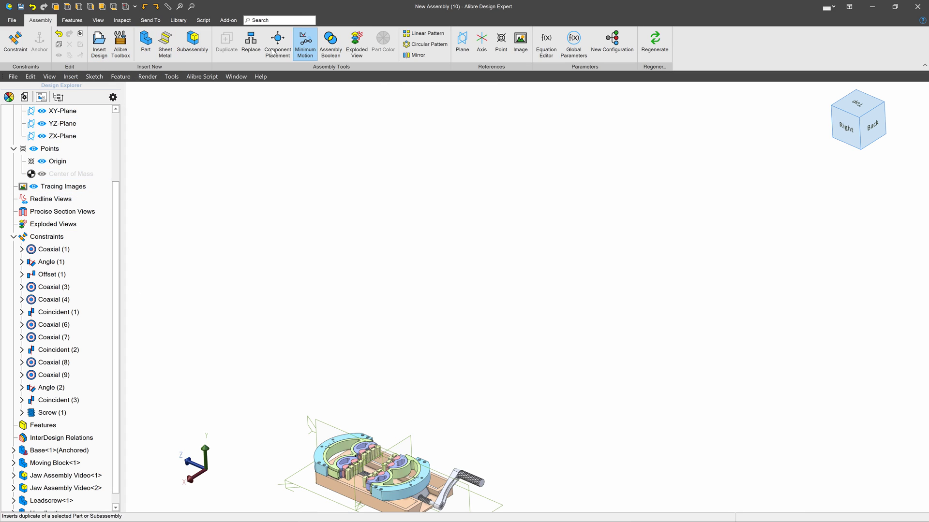
left_click(362, 45)
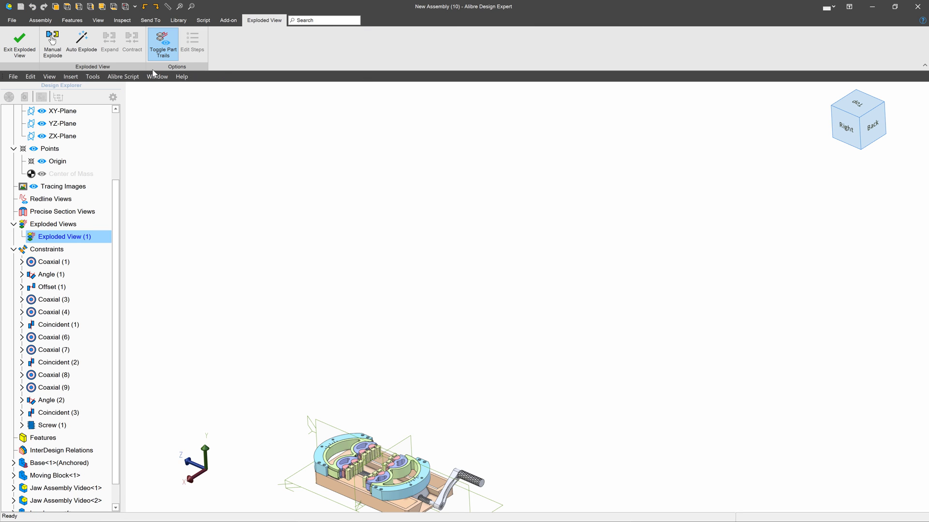
Manually explode the outermost finger and its adjoining sub sub jaw upward out of the jaw assembly farther from the crank handle
scroll(290, 242, "up", 10)
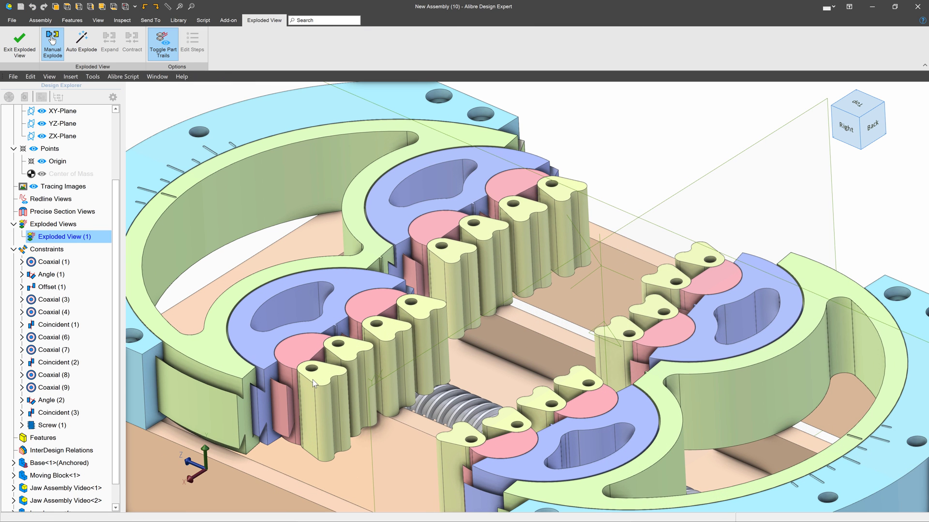
left_click(313, 373)
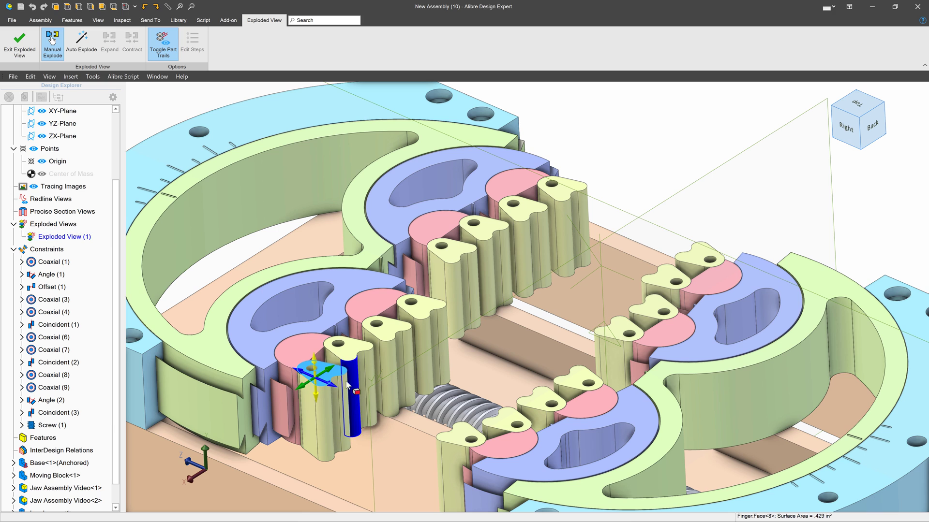
left_click_drag(314, 362, 320, 203)
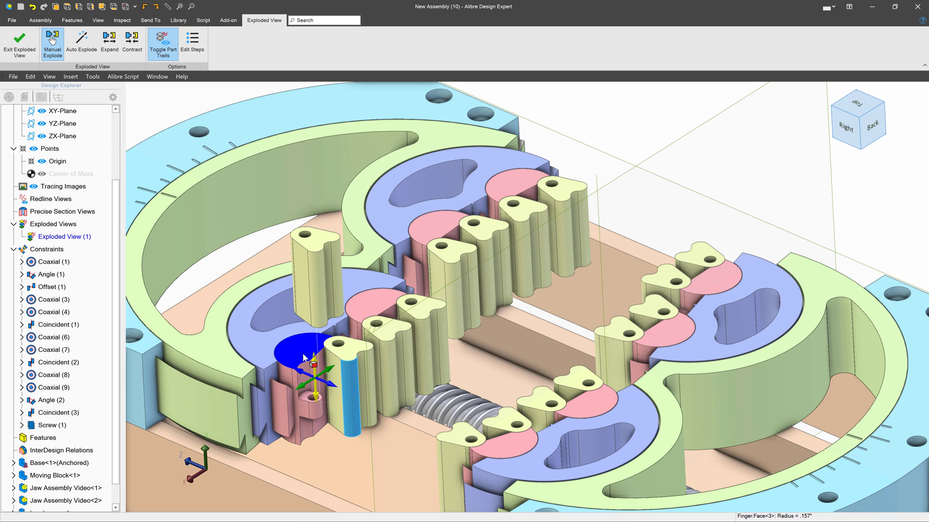
left_click_drag(315, 367, 311, 179)
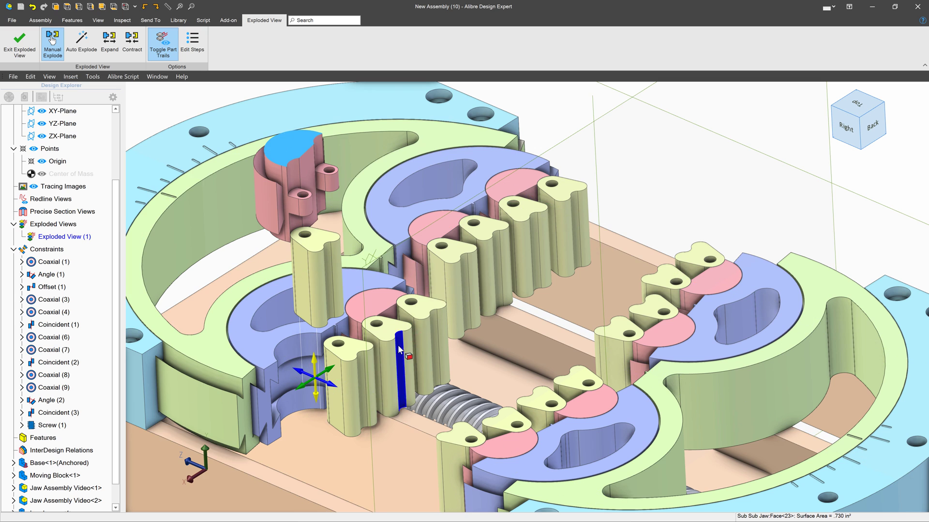
Manually explode the crank handle and the leadscrew outward along the leadscrew axis, keeping the handle beyond the screw's end
key("F6")
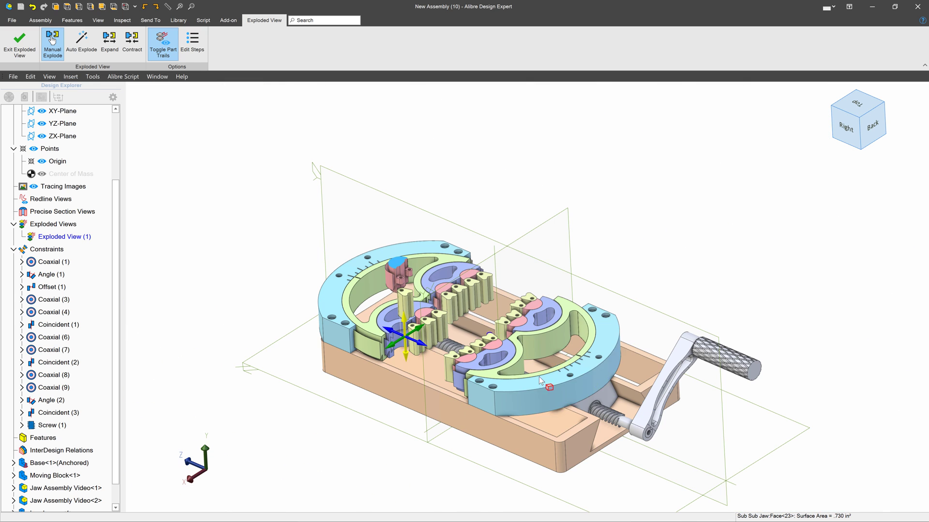
left_click(650, 421)
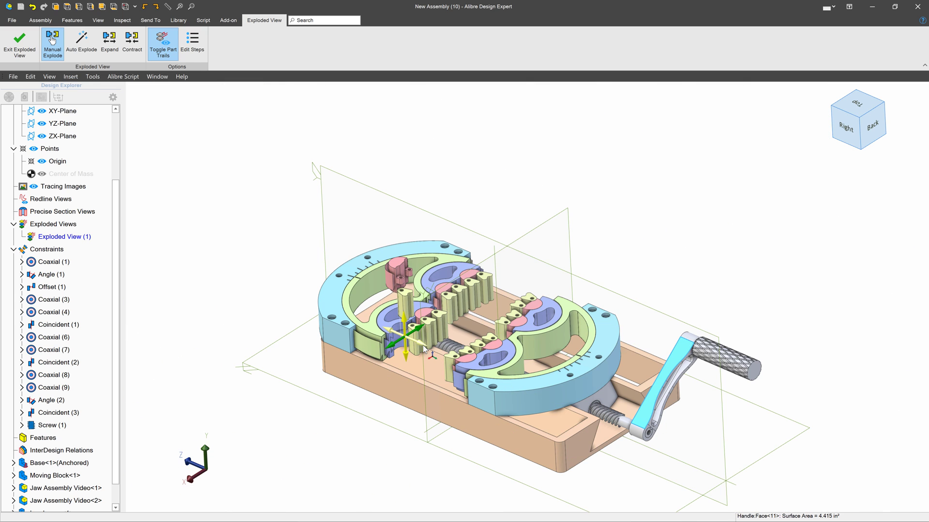
left_click_drag(421, 342, 489, 375)
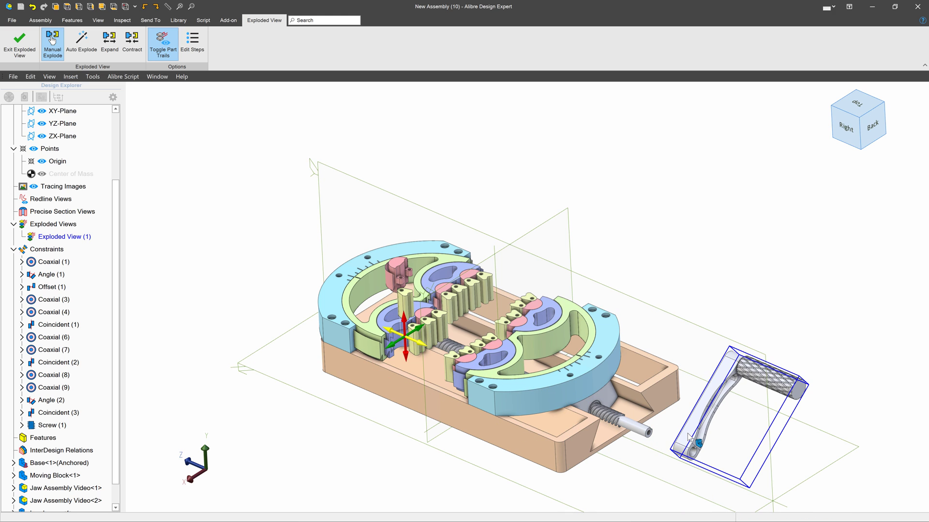
left_click(620, 426)
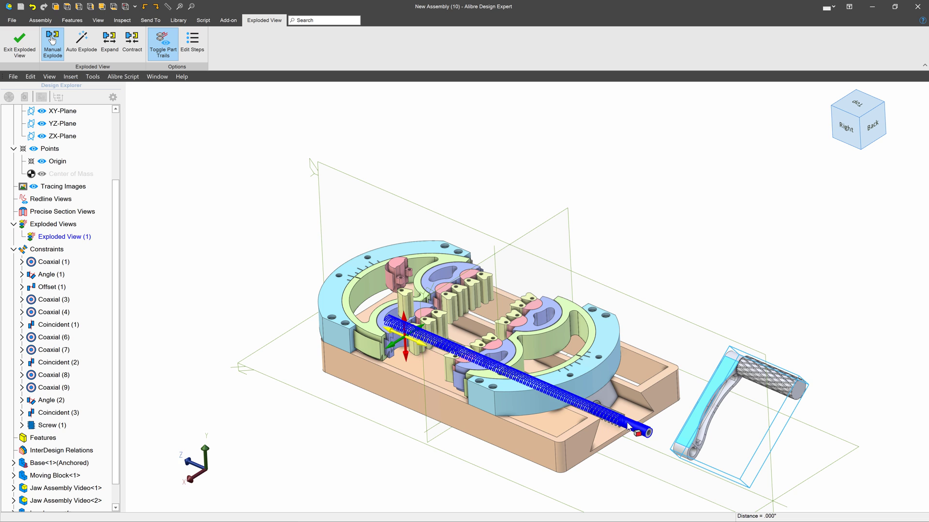
left_click_drag(422, 347, 771, 489)
scroll(680, 325, "down", 3)
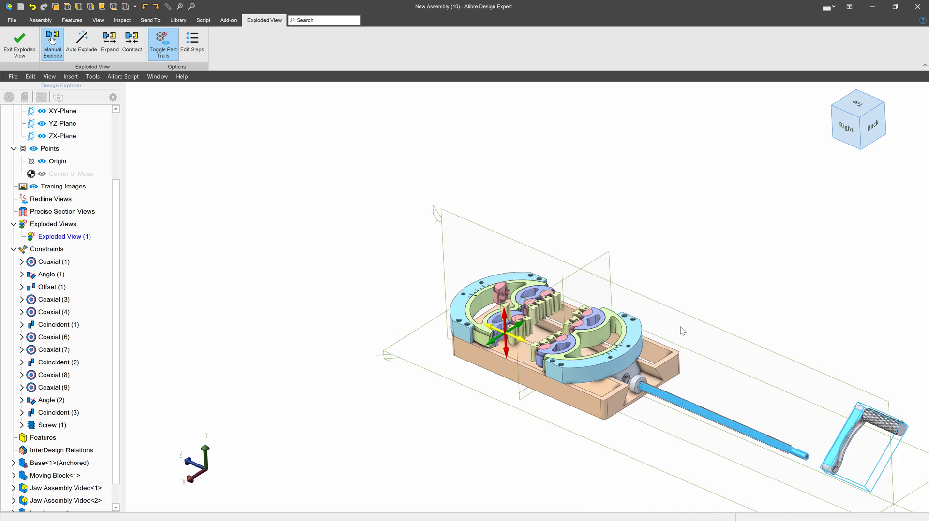
Select all eight fingers of the jaw assembly nearer the handle and manually explode them upward together
scroll(682, 331, "up", 3)
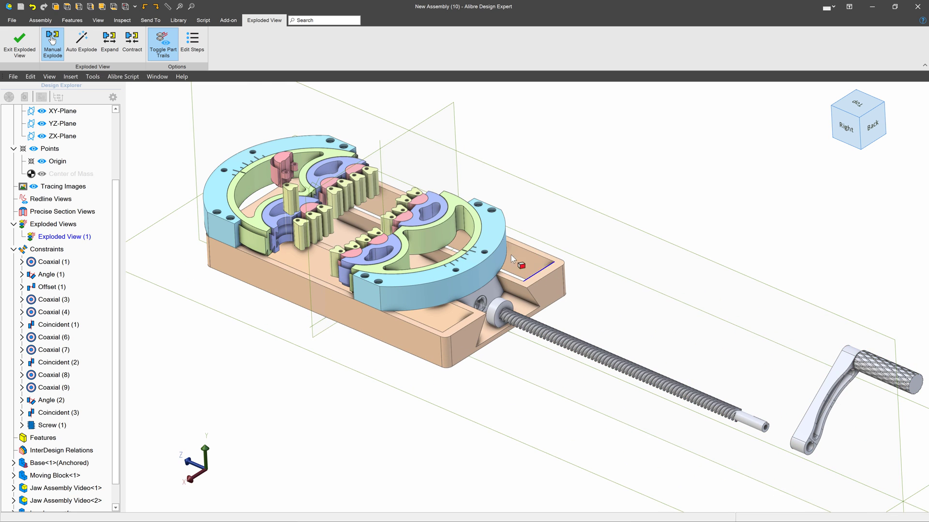
scroll(367, 213, "up", 5)
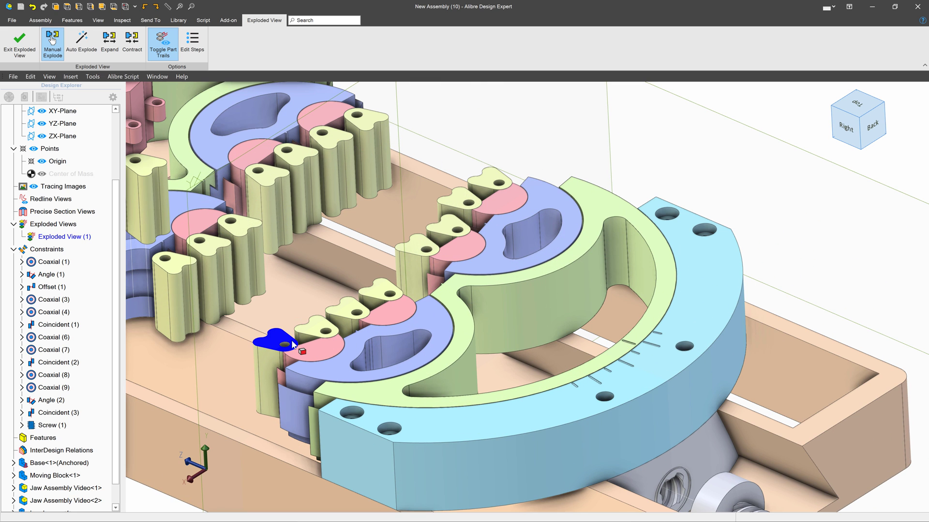
left_click(267, 340)
left_click(320, 332, "ctrl")
left_click(346, 310, "ctrl")
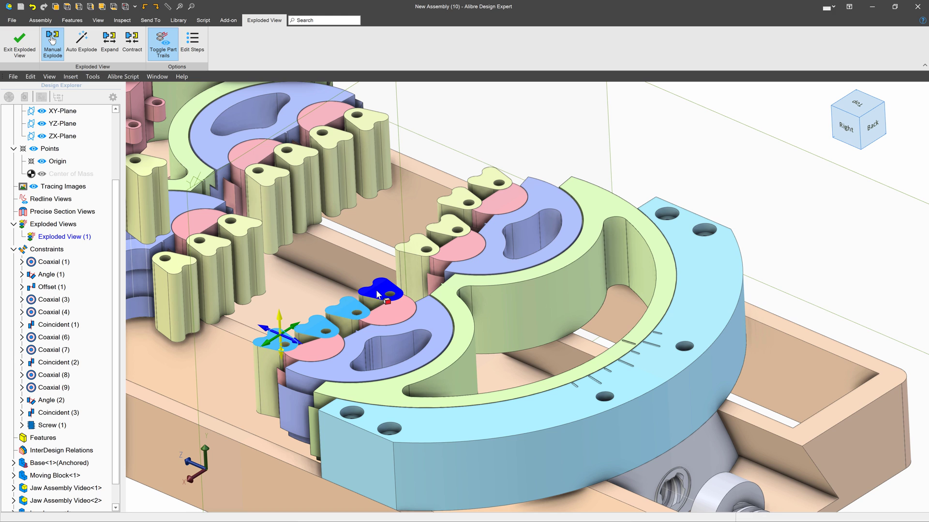
left_click(381, 292, "ctrl")
left_click(418, 248, "ctrl")
left_click(465, 199, "ctrl")
left_click(492, 180, "ctrl")
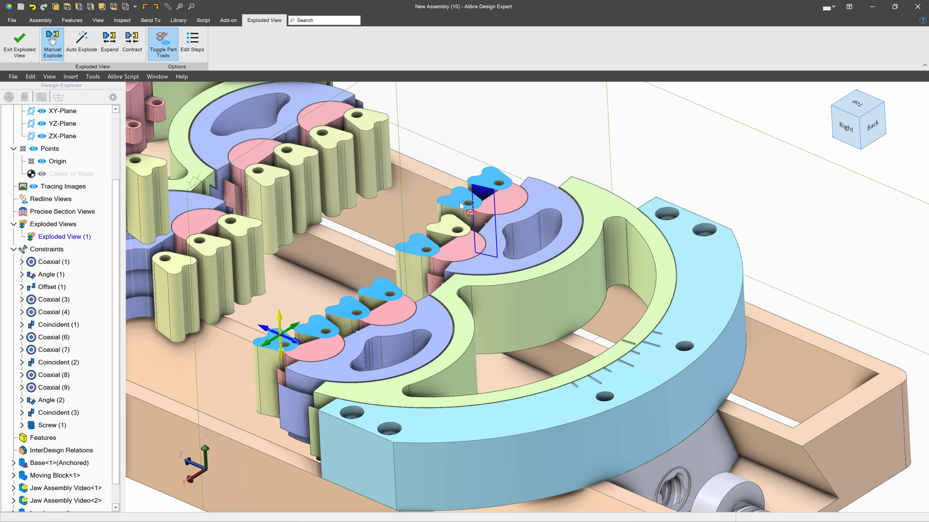
left_click(452, 226, "ctrl")
left_click_drag(281, 322, 281, 247)
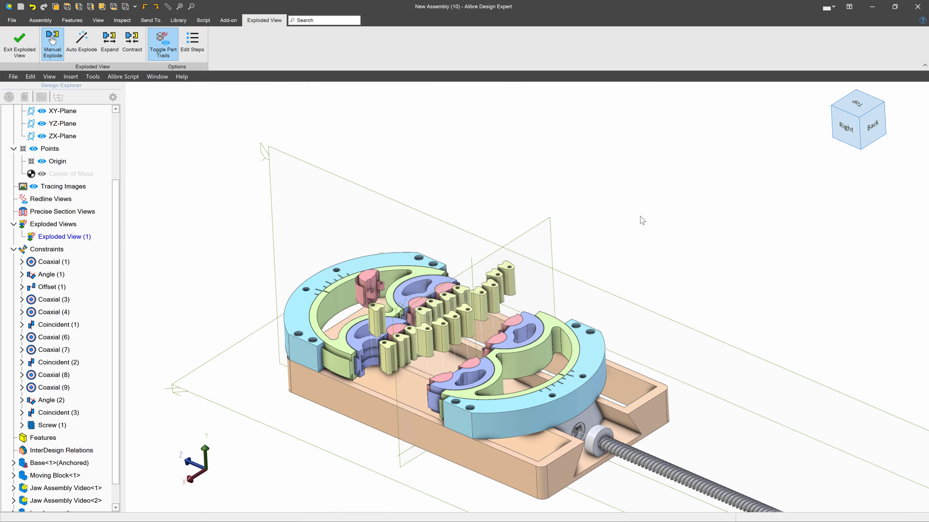
Exit the manually exploded view, reopen it for editing to restore the spread-out components, and return to the normal assembly
left_click(26, 48)
right_click(67, 240)
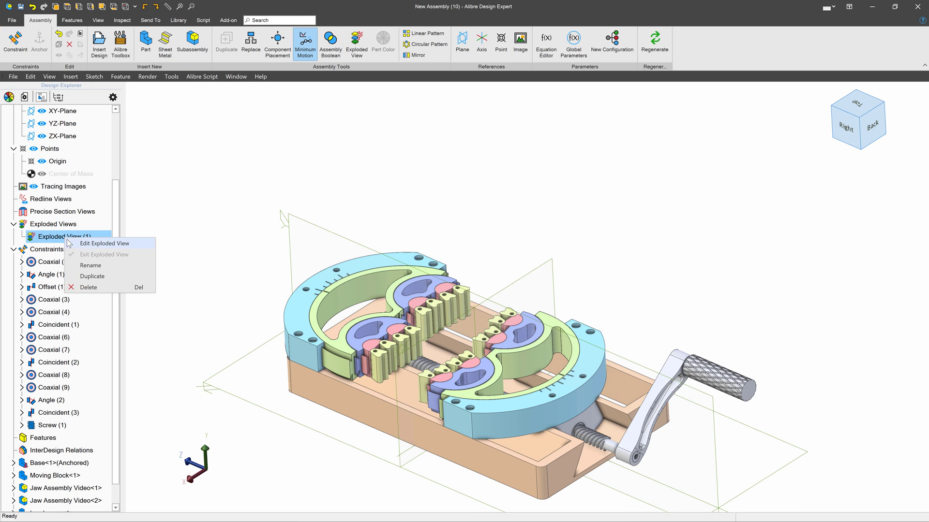
left_click(91, 245)
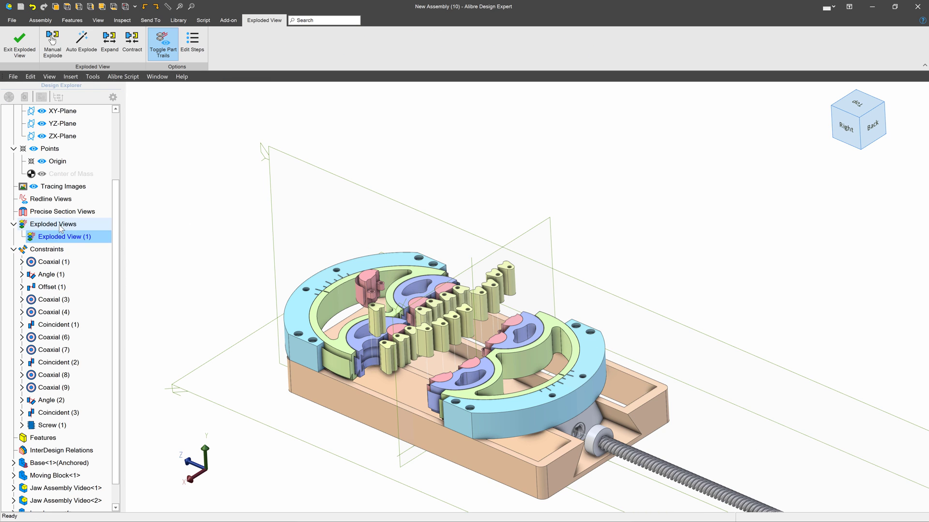
right_click(59, 236)
left_click(97, 240)
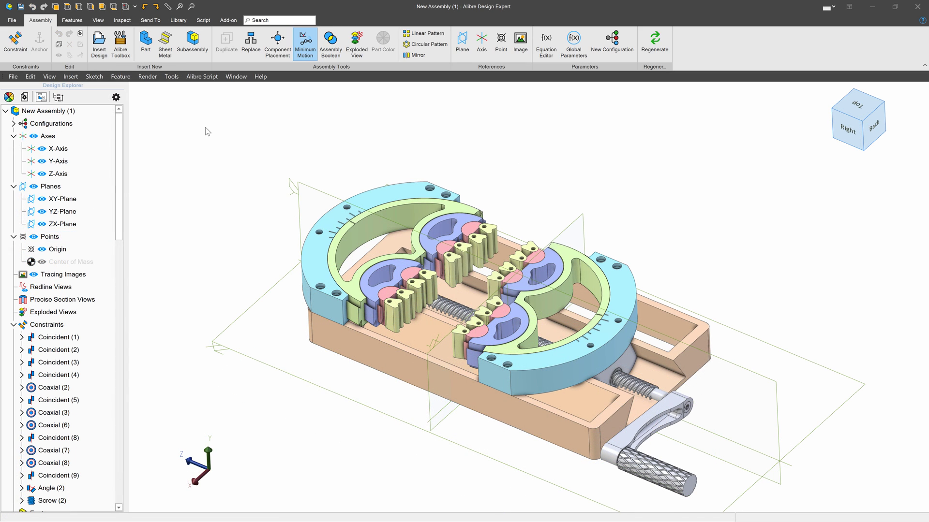
Insert one copy of Center Origin Cube.AD_PRT beside the vise in New Assembly (1) and finish the insertion
left_click(99, 43)
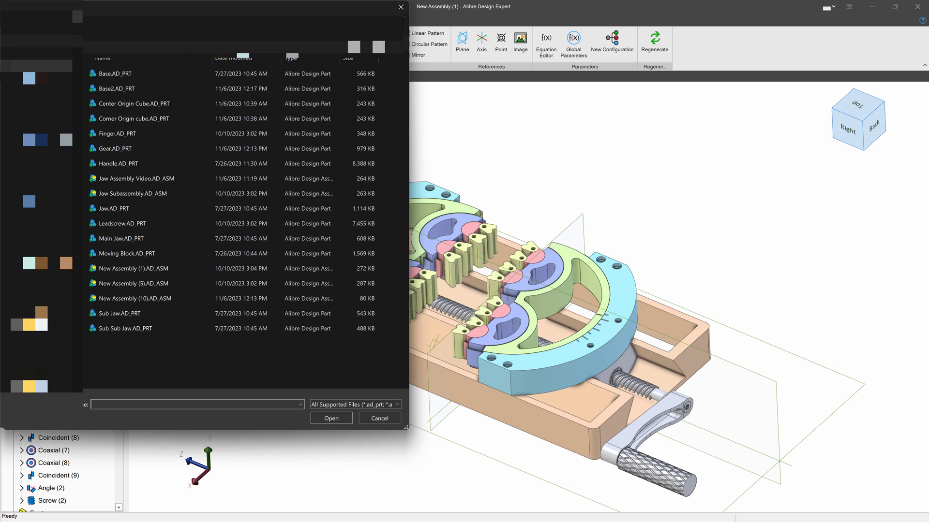
left_click(117, 104)
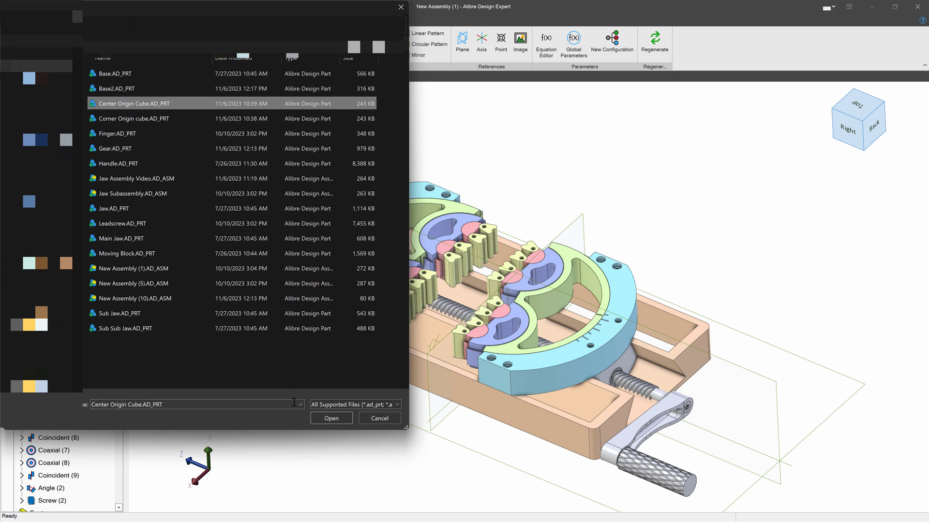
left_click(344, 418)
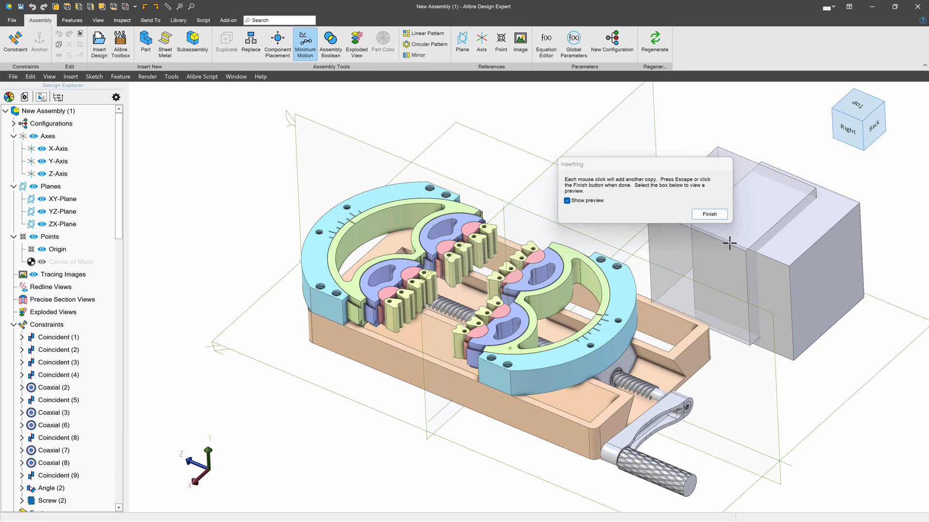
left_click(709, 218)
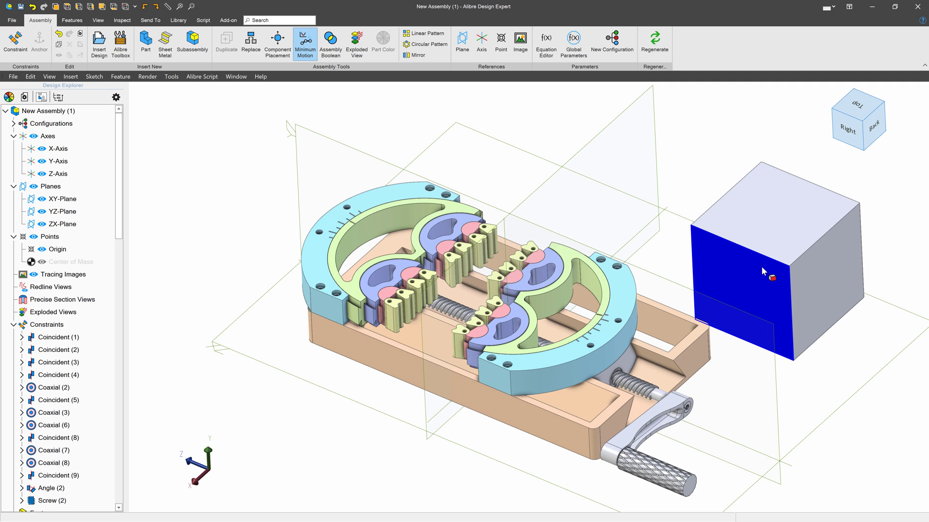
Find Center Origin Cube<1> in the New Assembly (1) tree and edit the part in place within the assembly
scroll(84, 481, "down", 13)
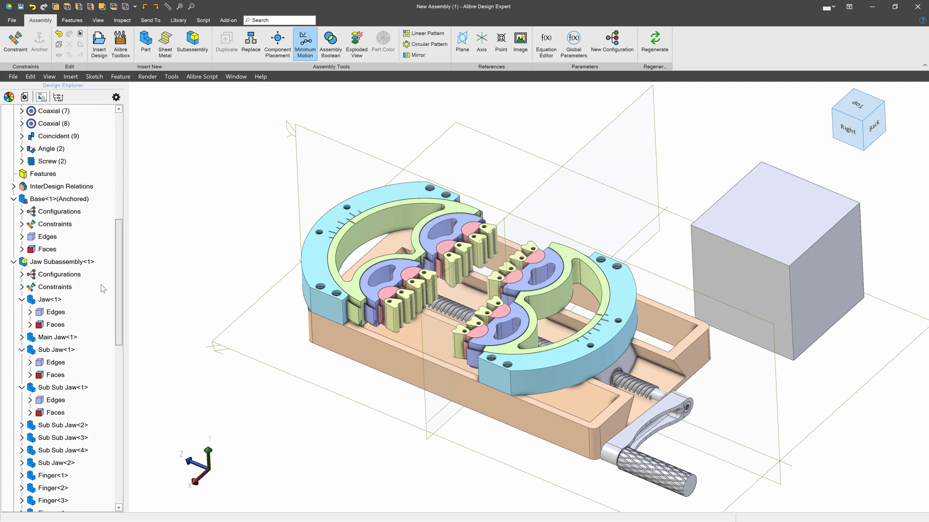
left_click(48, 500)
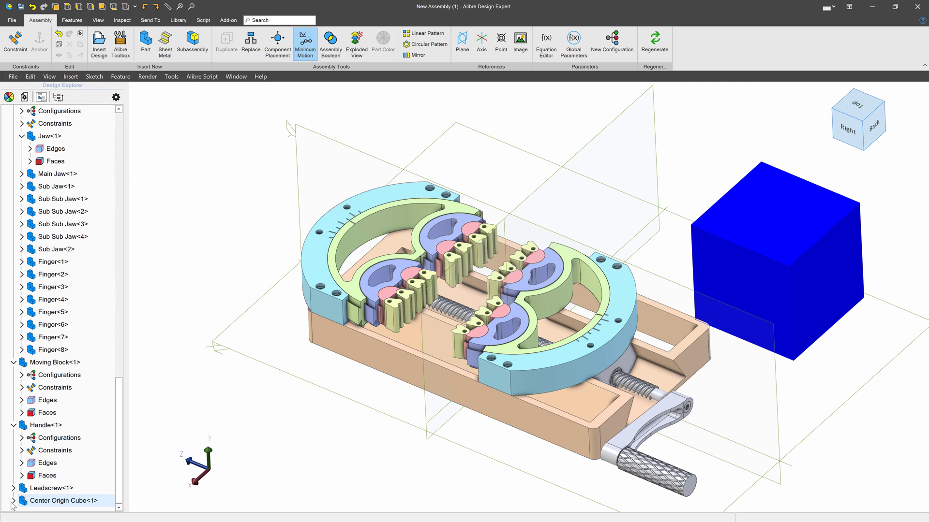
scroll(48, 489, "down", 2)
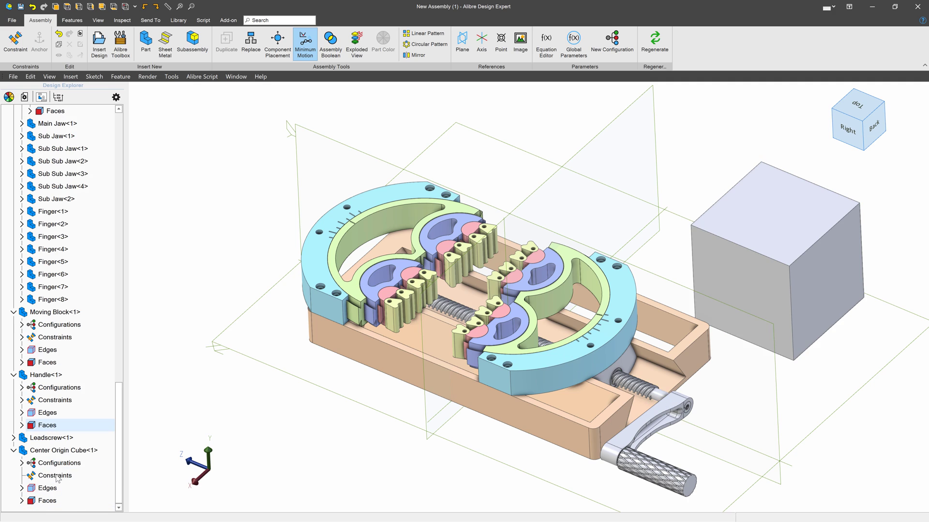
right_click(65, 450)
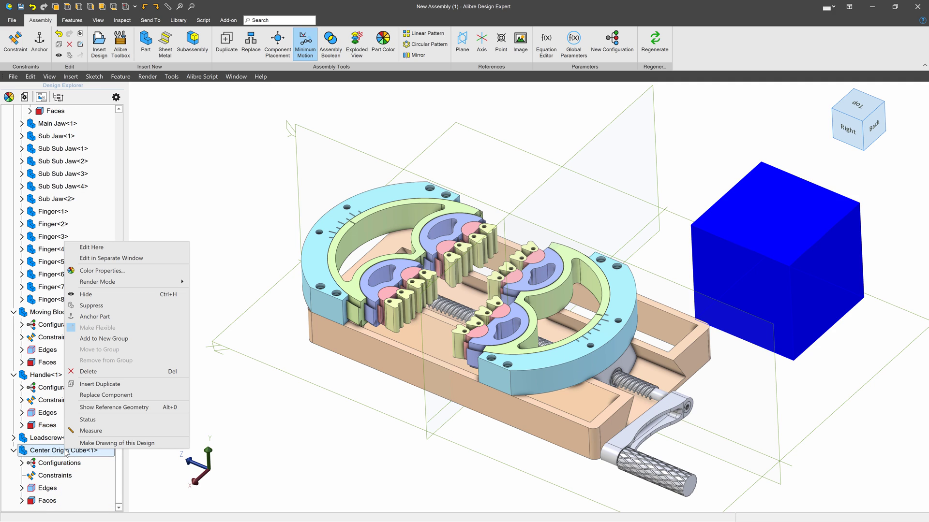
left_click(131, 246)
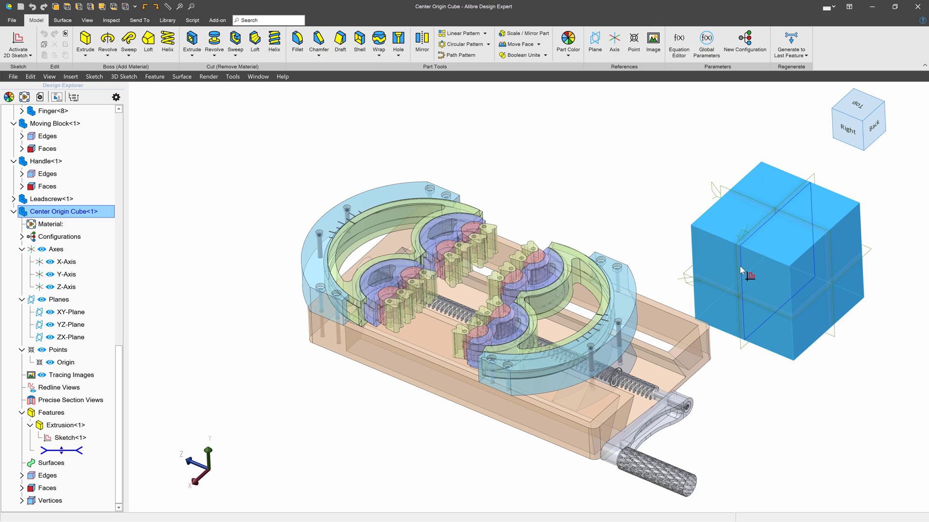
Open the cube's base sketch for editing and draw a freehand circle inside the square, below its center
right_click(740, 269)
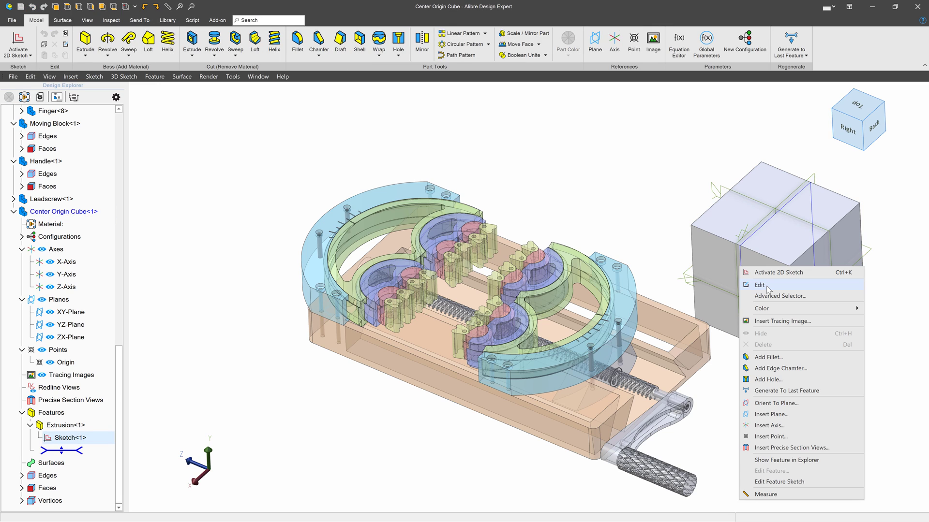
left_click(767, 288)
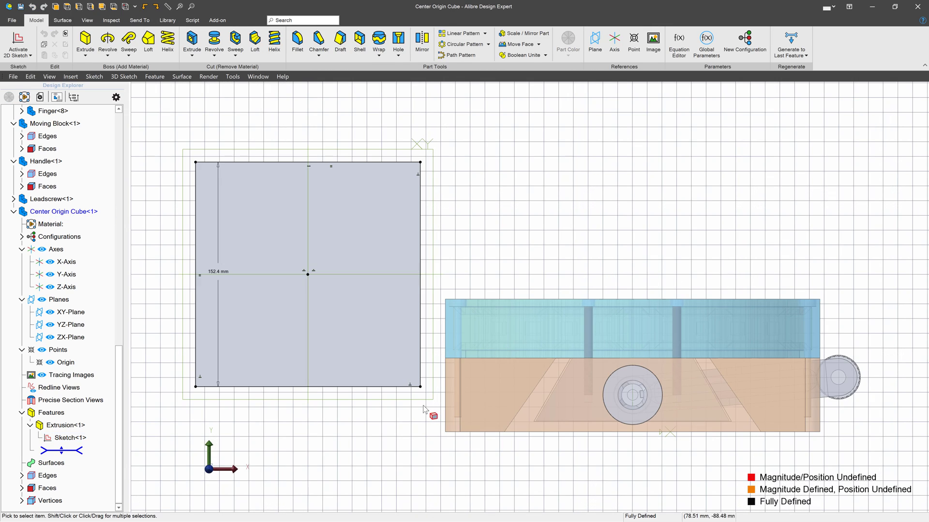
key("c")
left_click(331, 325)
left_click(347, 339)
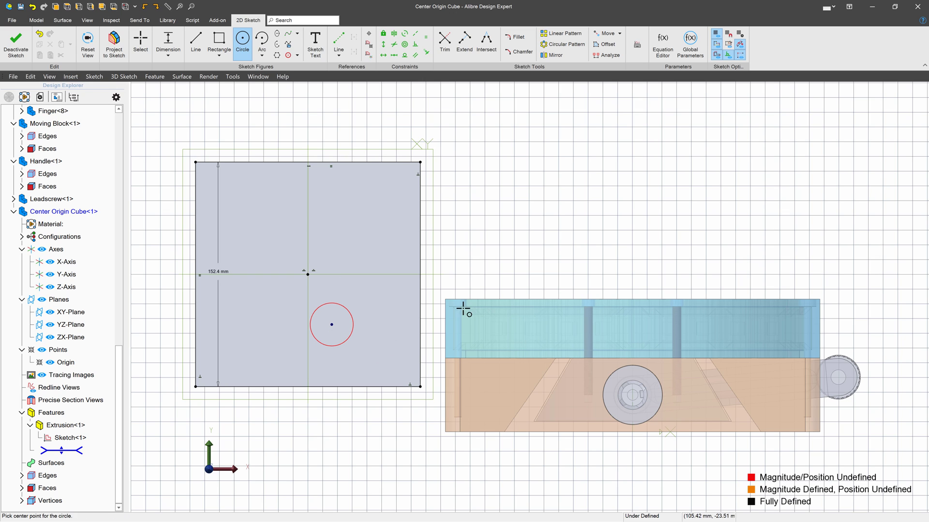
Constrain the sketched circle's center coincident with the bottom edge of the vise base
key("Escape")
left_click(426, 53)
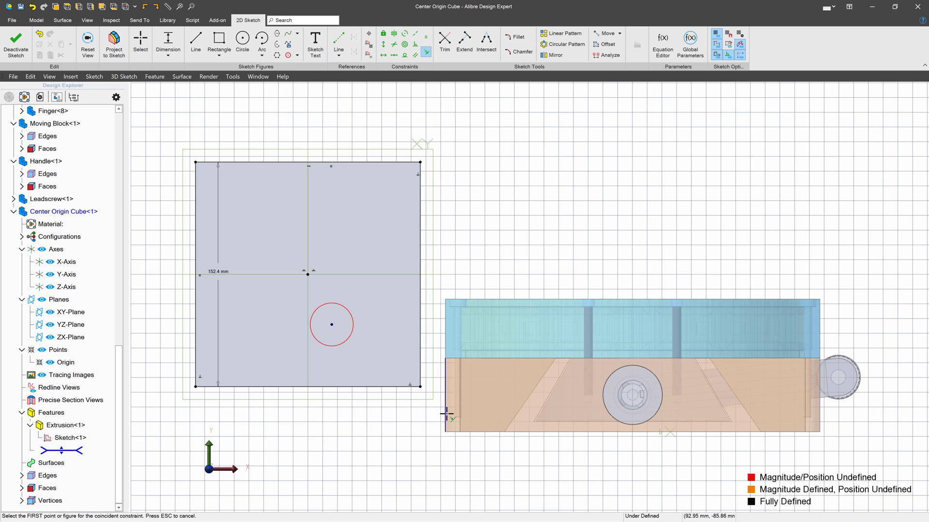
left_click(480, 432)
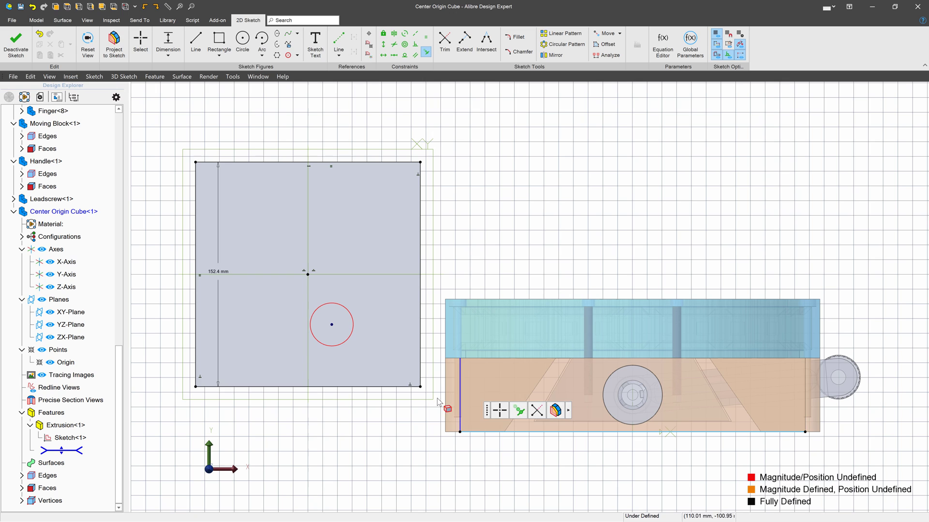
left_click(331, 324)
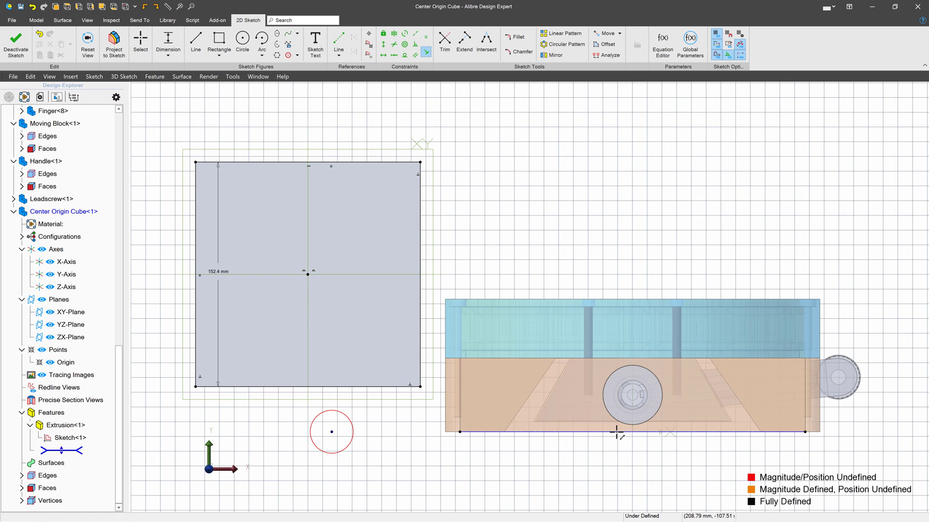
key("Escape")
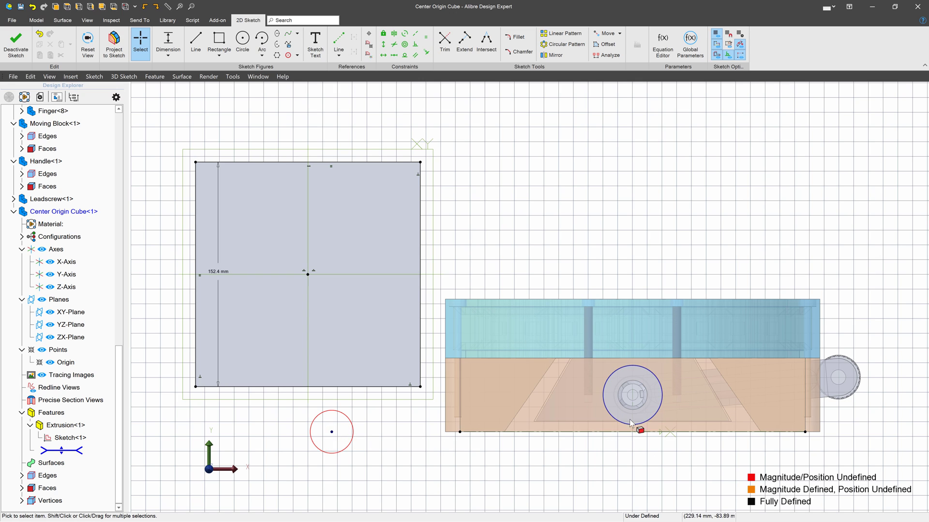
Delete the sketched circle and the reference line along the vise base's bottom edge, then exit the sketch
left_click(352, 424)
key("Delete")
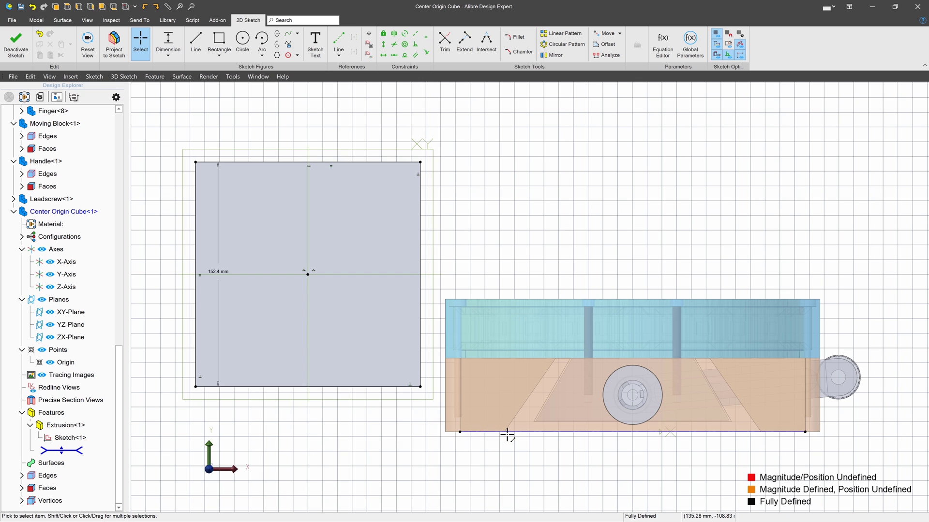
left_click(510, 432)
key("Delete")
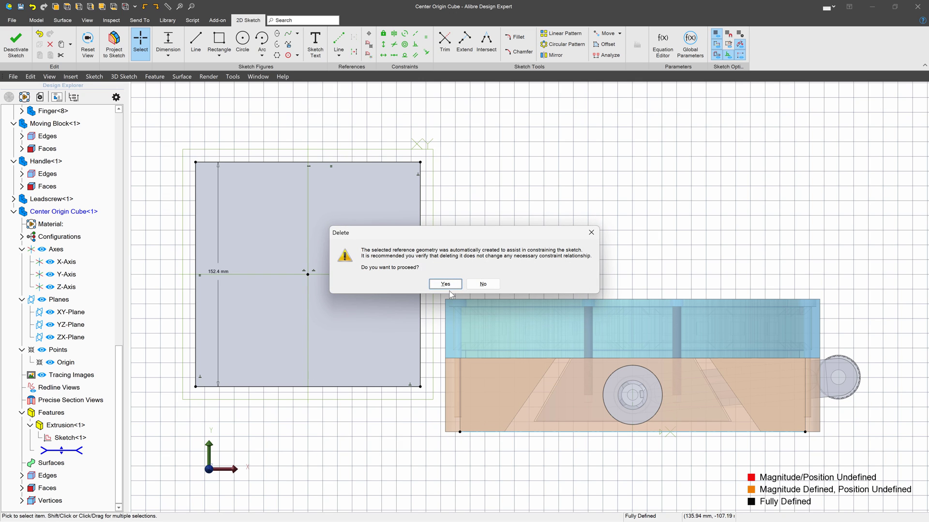
left_click(457, 283)
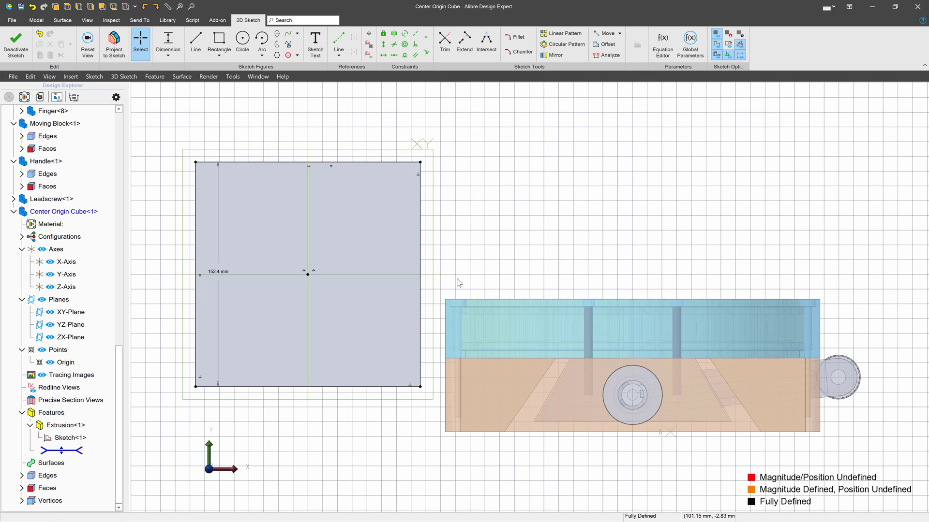
left_click(18, 46)
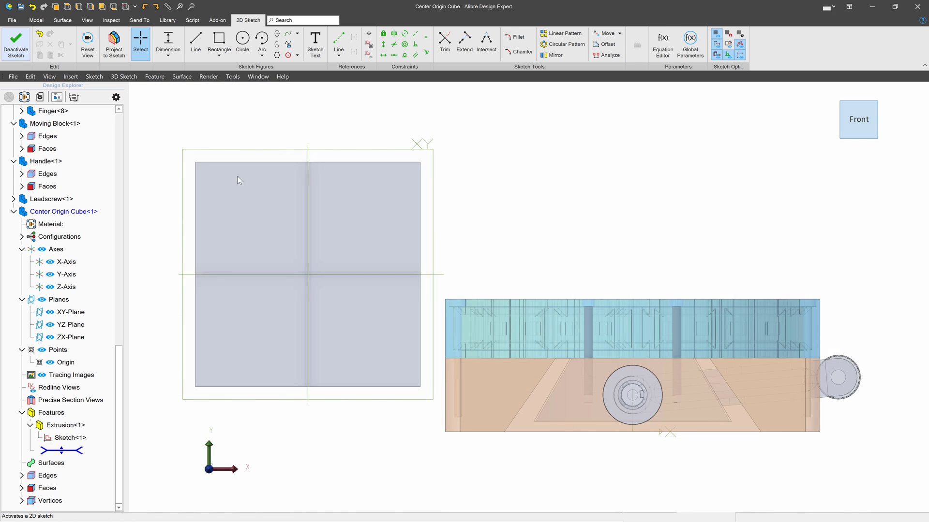
Fillet one long upper edge of the cube with a constant radius of 3*25.4 mm (76.2 mm)
middle_click_drag(378, 272, 236, 203)
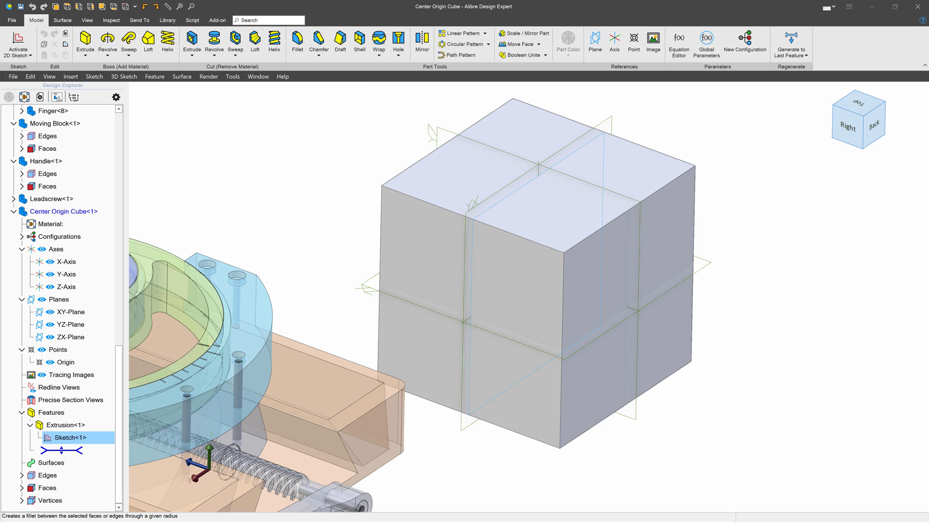
left_click_drag(926, 157, 781, 141)
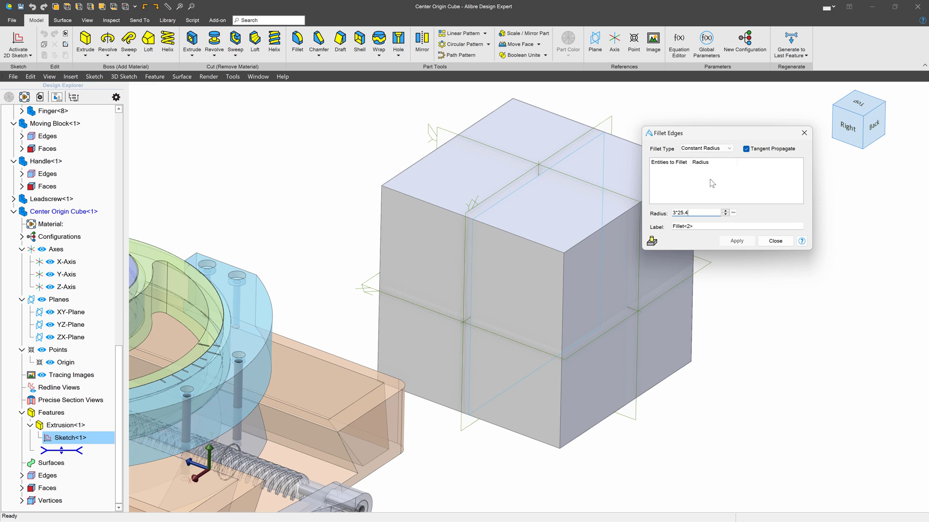
left_click(516, 236)
double_click(706, 213)
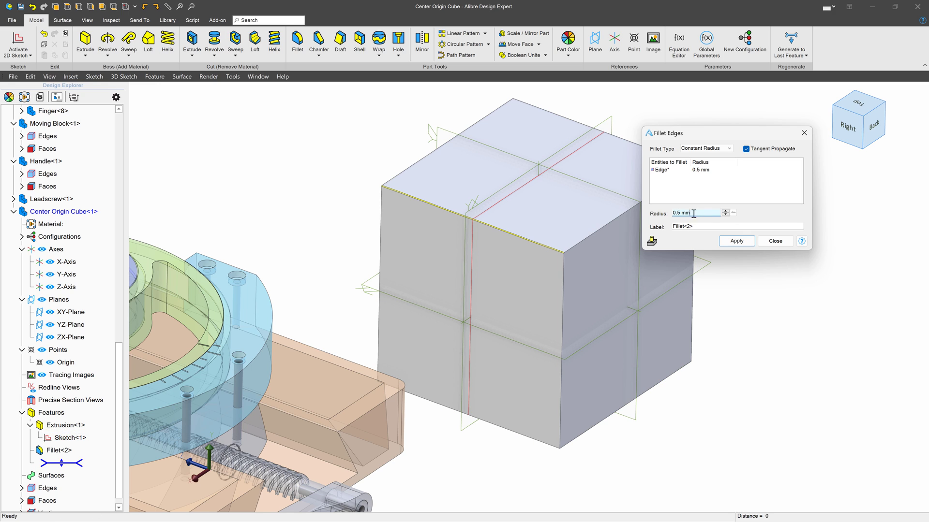
type("3 in")
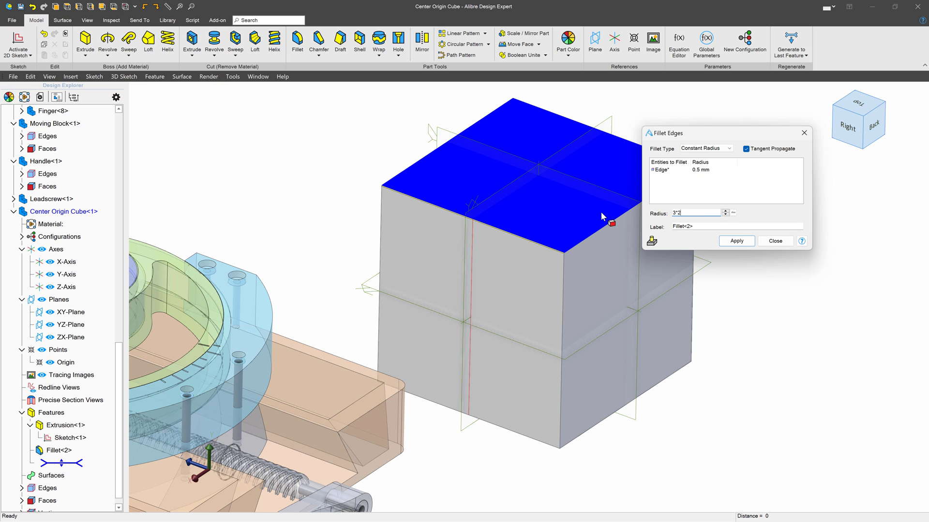
key("Return")
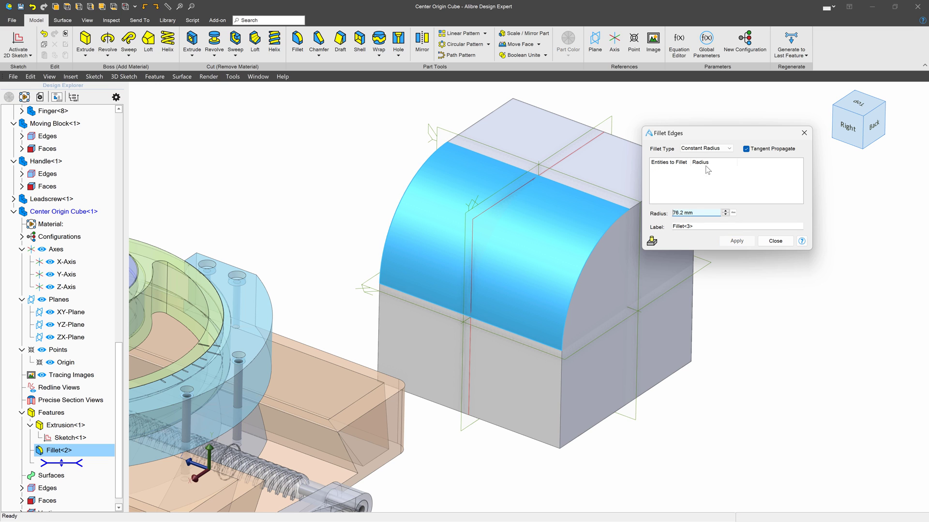
Fillet the cube's three remaining edges parallel to the first fillet at 76.2 mm to form a cylinder
left_click(627, 145)
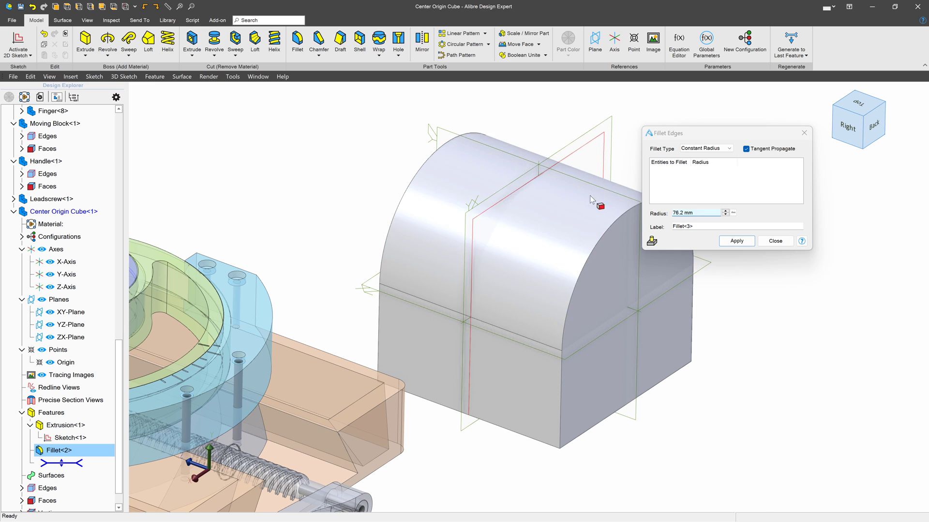
left_click(520, 401)
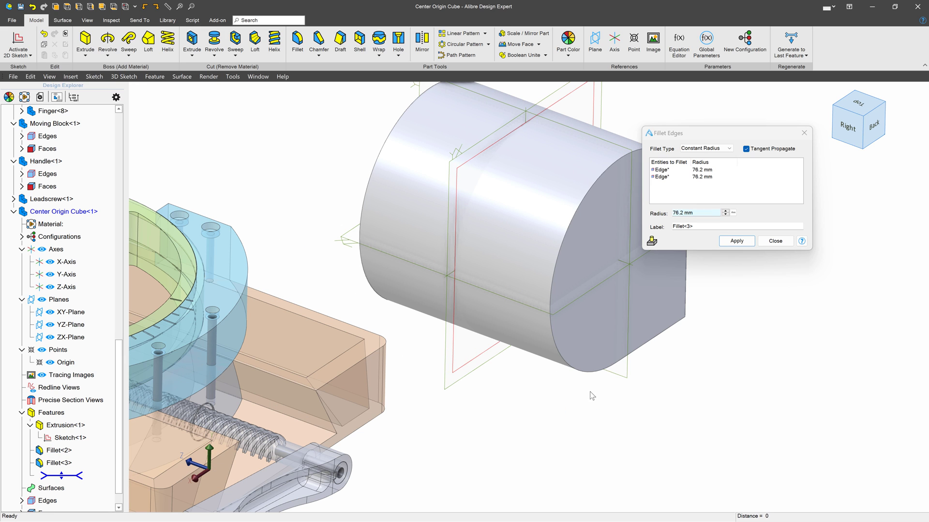
middle_click_drag(519, 401, 720, 321)
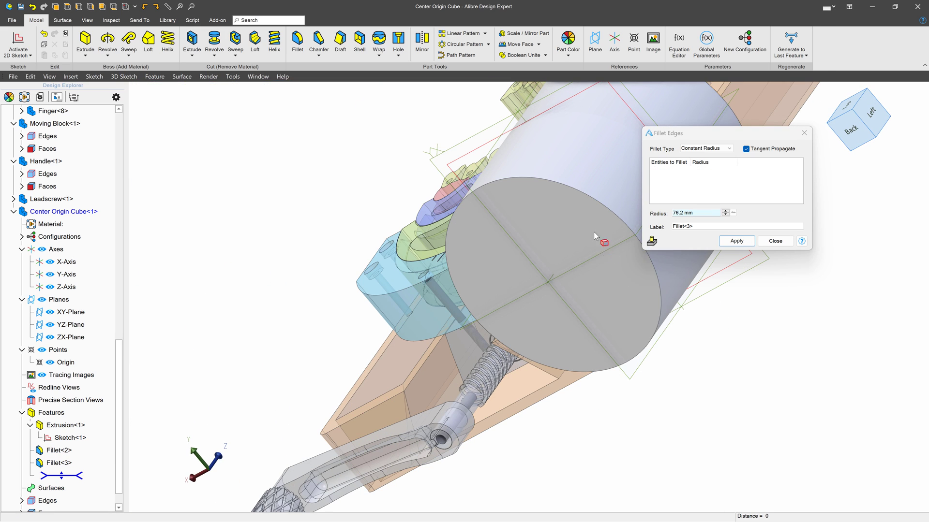
left_click(590, 199)
middle_click_drag(588, 199, 504, 245)
scroll(503, 247, "up", 3)
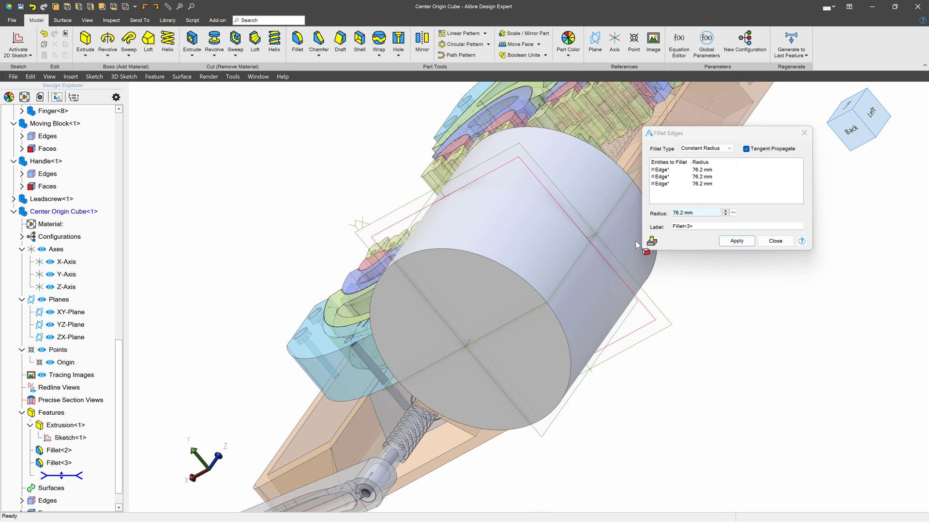
left_click(751, 245)
Fillet both circular end faces of the cylinder at 76.2 mm to form a sphere and finish the Fillet command
left_click(474, 305)
middle_click_drag(474, 305, 579, 219)
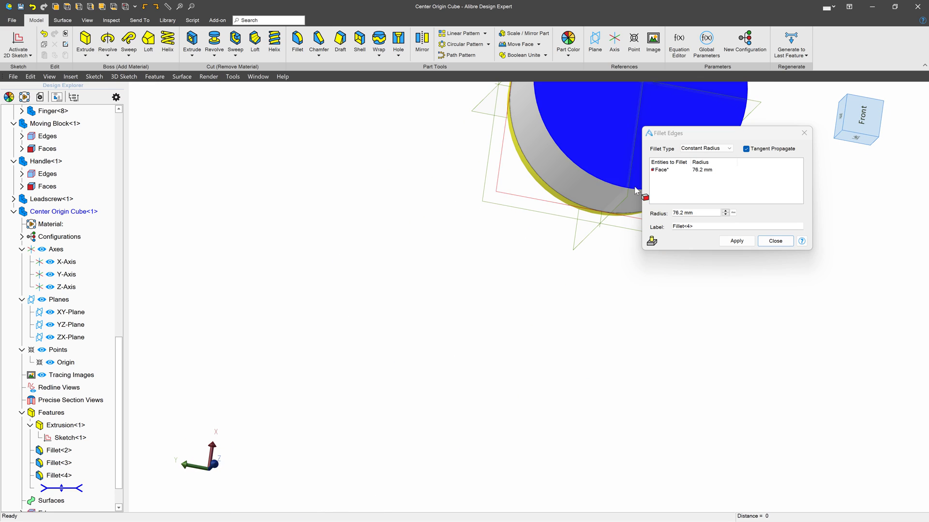
left_click(638, 193)
left_click(736, 241)
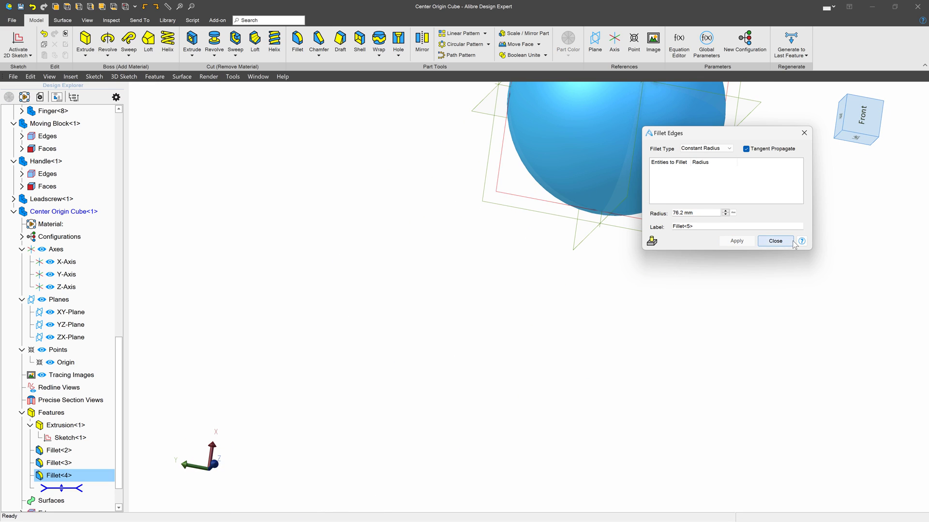
left_click(775, 241)
scroll(620, 295, "down", 5)
left_click(217, 117)
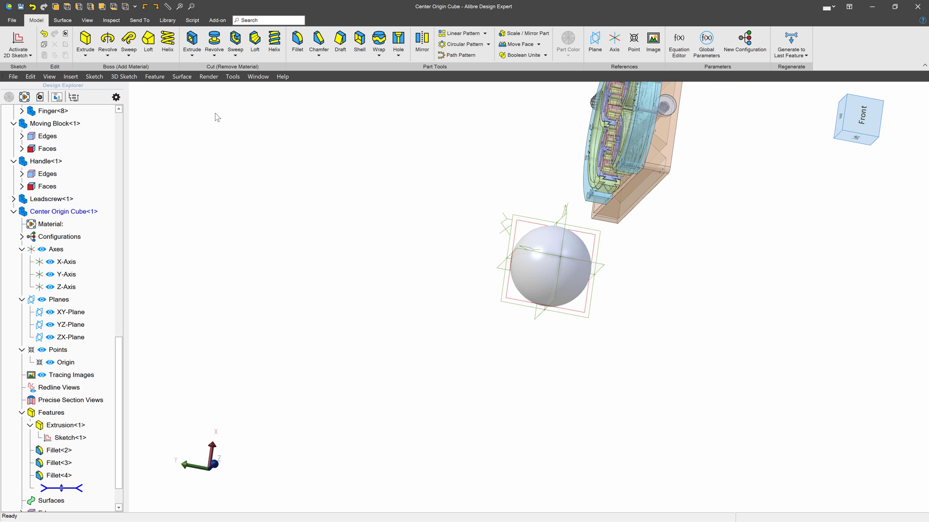
Save the sphere-shaped Center Origin Cube part and return to editing New Assembly (1)
middle_click_drag(267, 182, 576, 70)
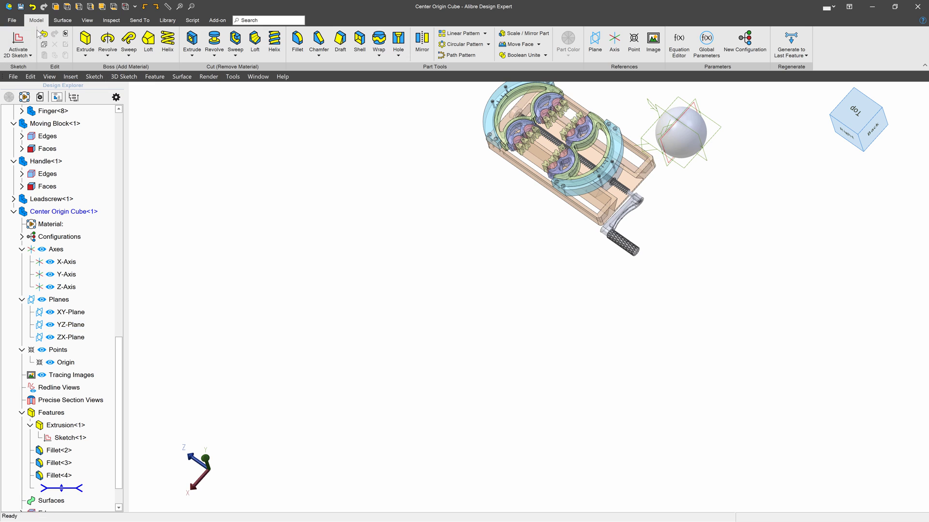
left_click(21, 8)
scroll(89, 136, "up", 15)
right_click(64, 112)
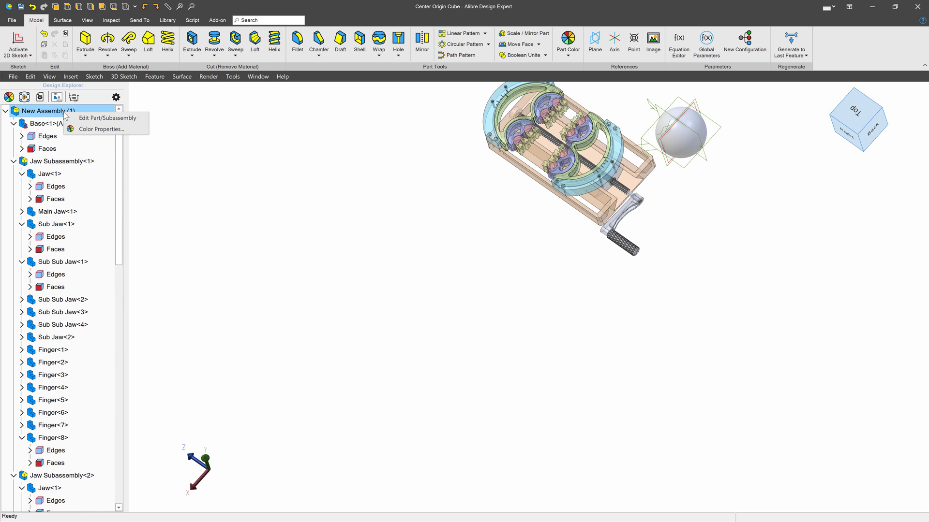
left_click(107, 118)
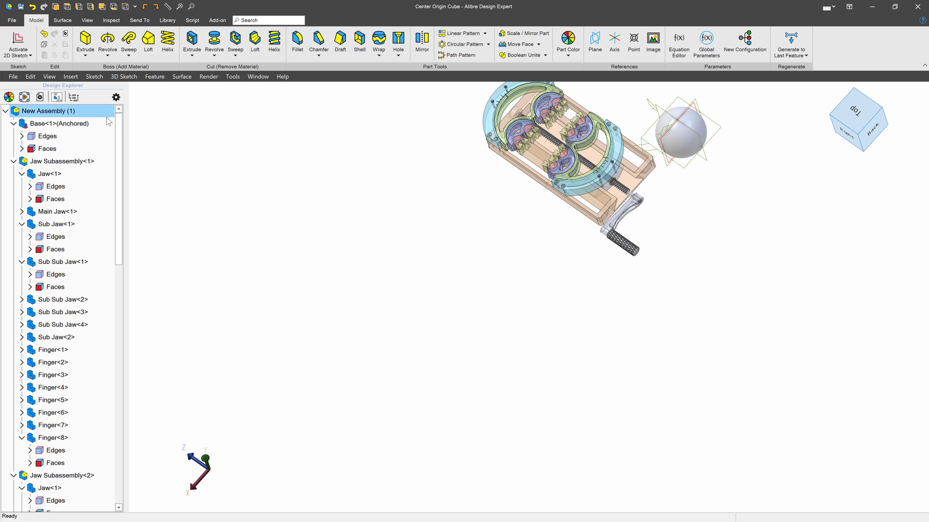
Set up a tangent constraint with 0 offset between the sphere's face and the outer curved face of the jaw
middle_click_drag(451, 212, 480, 153)
scroll(480, 153, "up", 2)
left_click_drag(481, 154, 222, 197)
scroll(242, 165, "up", 4)
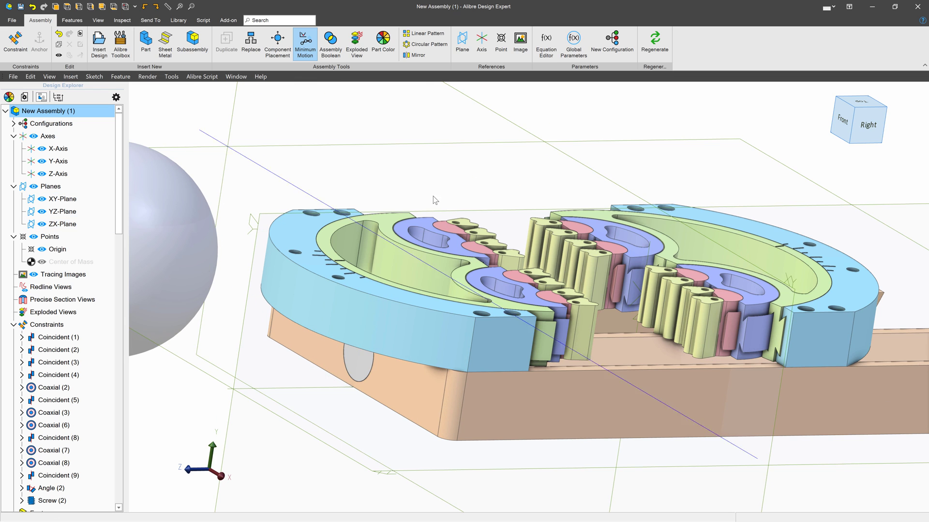
scroll(208, 194, "down", 3)
scroll(188, 196, "up", 4)
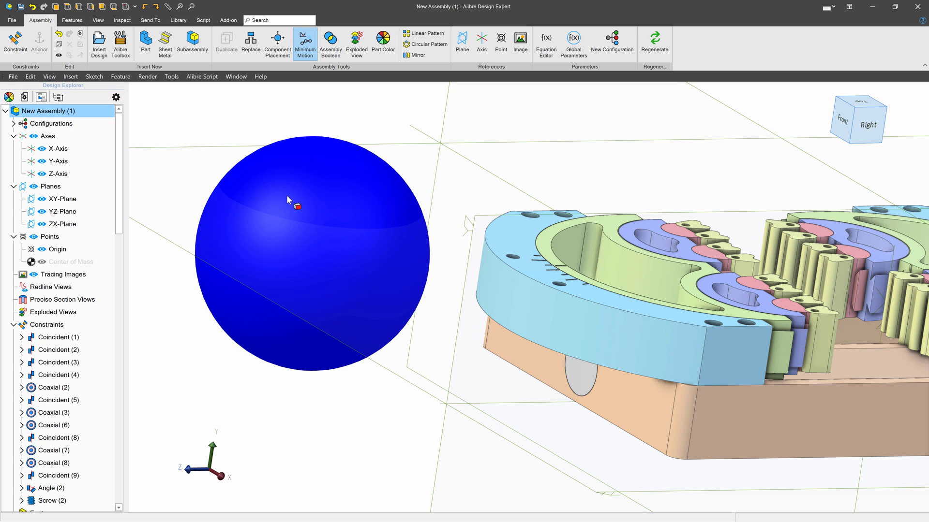
left_click(13, 44)
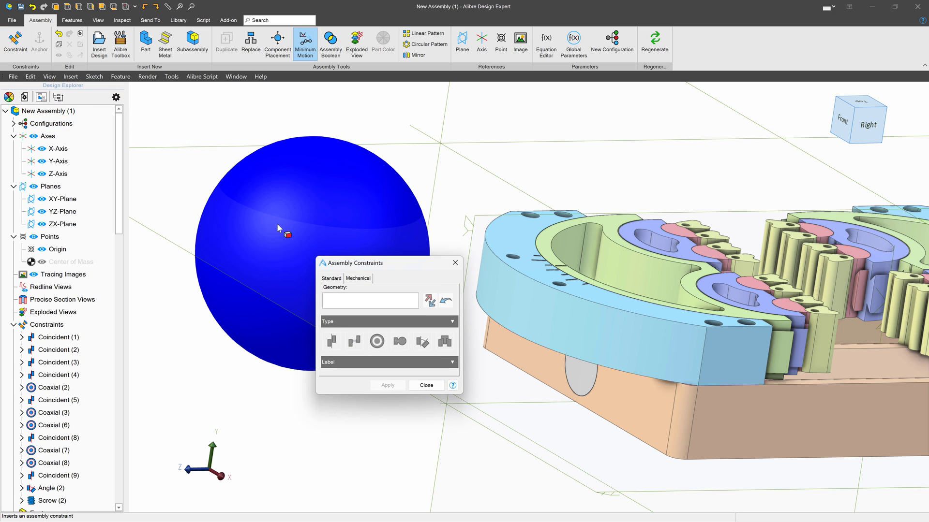
left_click(286, 233)
left_click(556, 323)
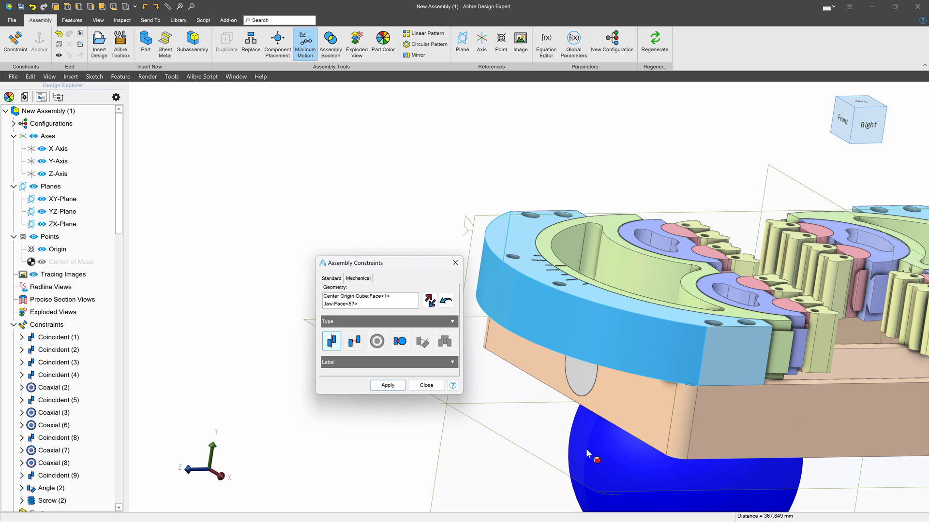
left_click_drag(605, 480, 500, 479)
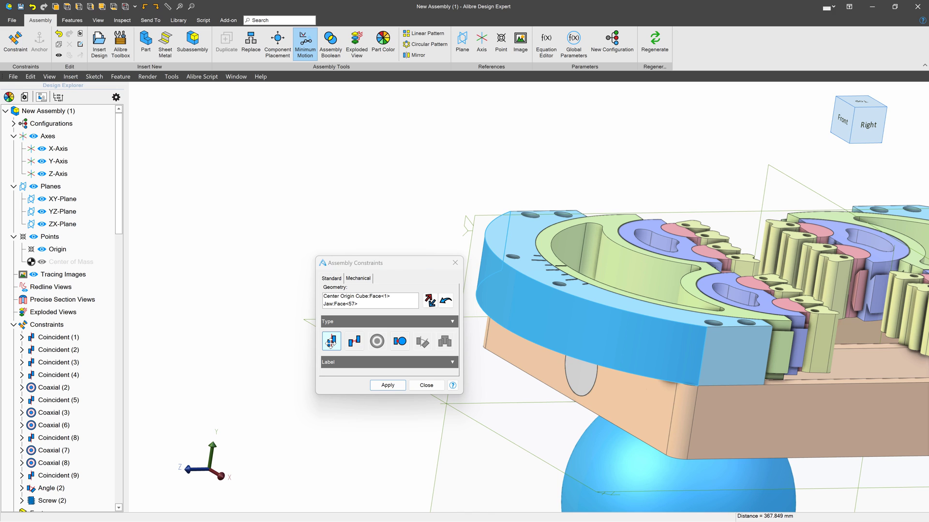
left_click(399, 342)
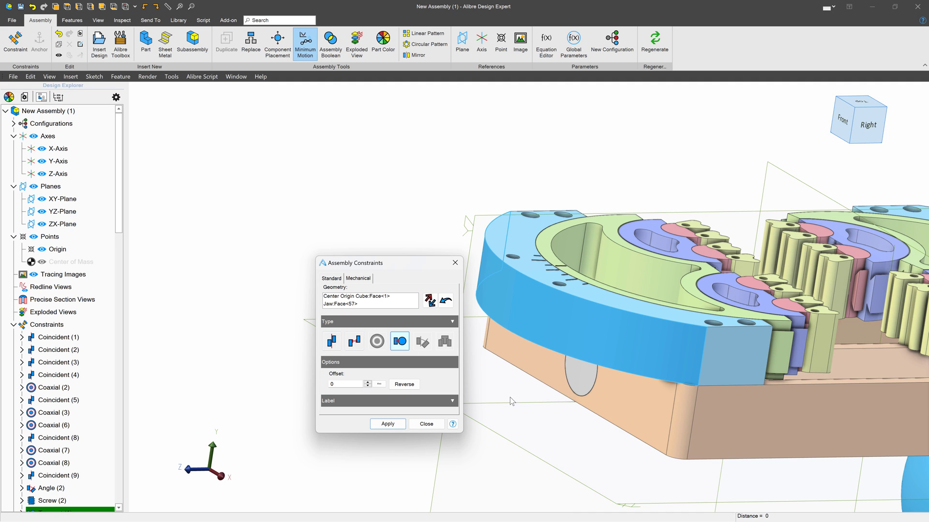
Slide the sphere around the jaw's outer curved face to check the previewed tangency and apply the constraint
middle_click_drag(531, 357, 803, 445)
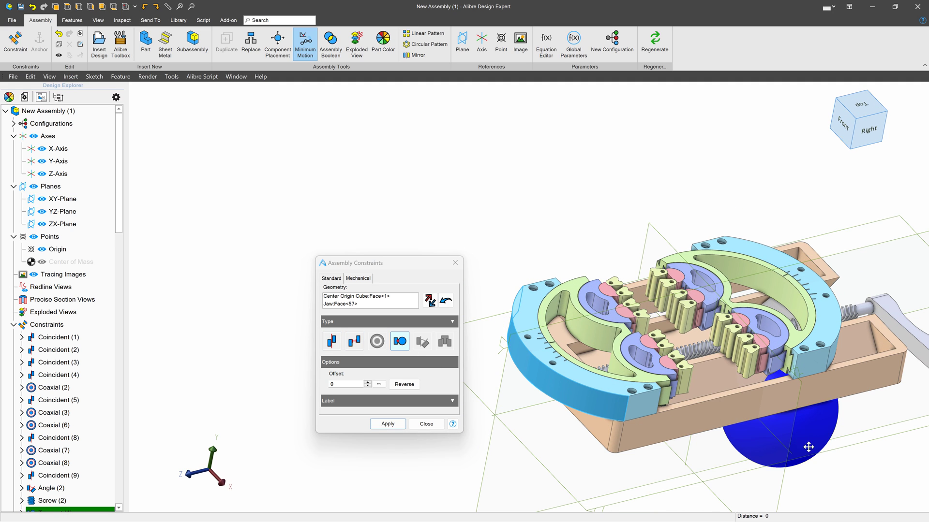
left_click_drag(590, 502, 414, 389)
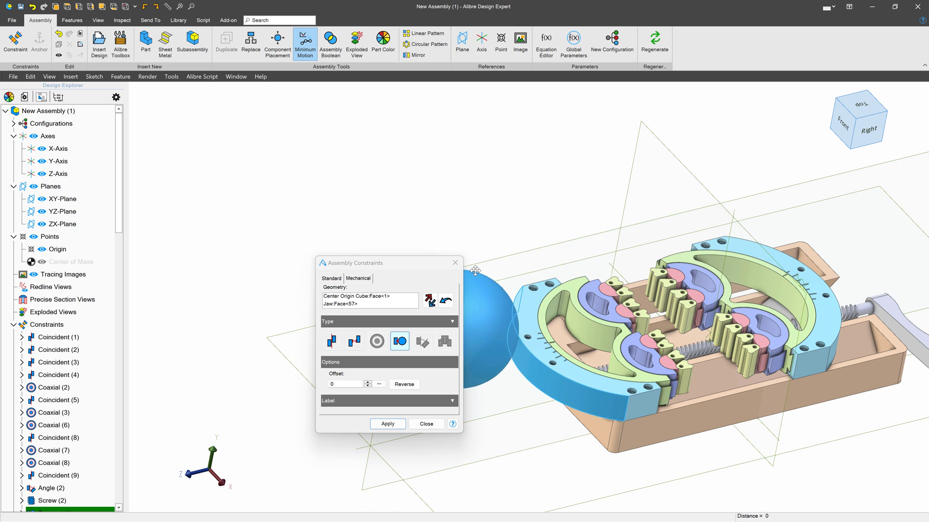
mouse_move(553, 386)
middle_mouse_down()
mouse_move(538, 377)
mouse_move(546, 398)
middle_mouse_up()
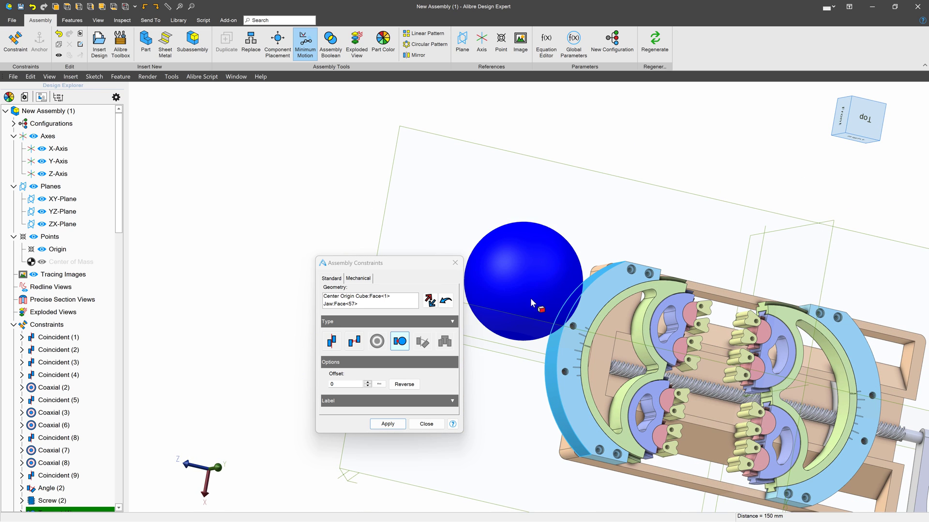
left_click_drag(530, 298, 533, 191)
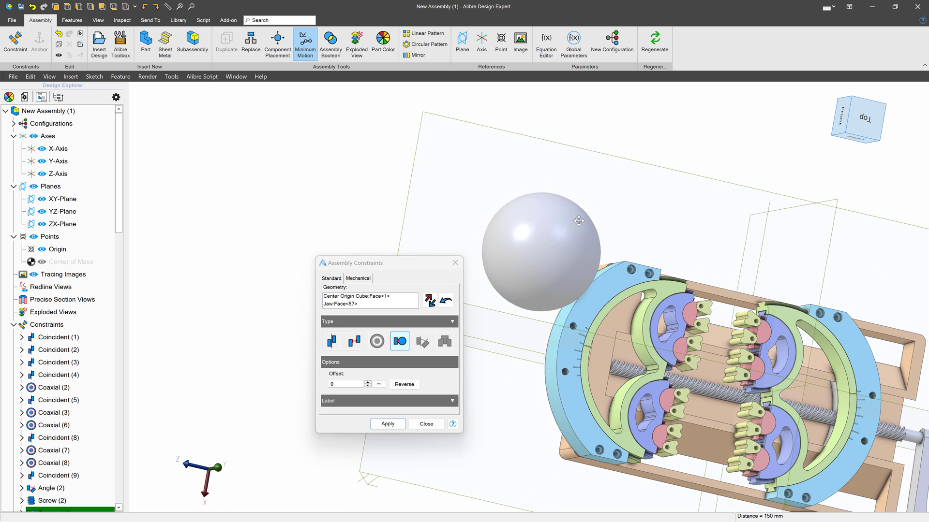
left_click(388, 423)
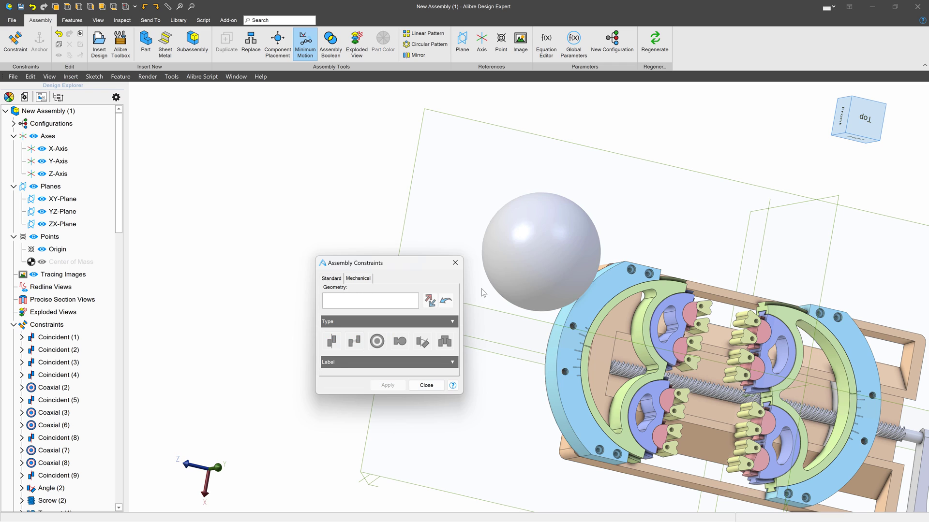
left_click(425, 385)
Slide the constrained sphere along the jaw's outer face and delete the sphere from the assembly
left_click_drag(524, 281, 481, 291)
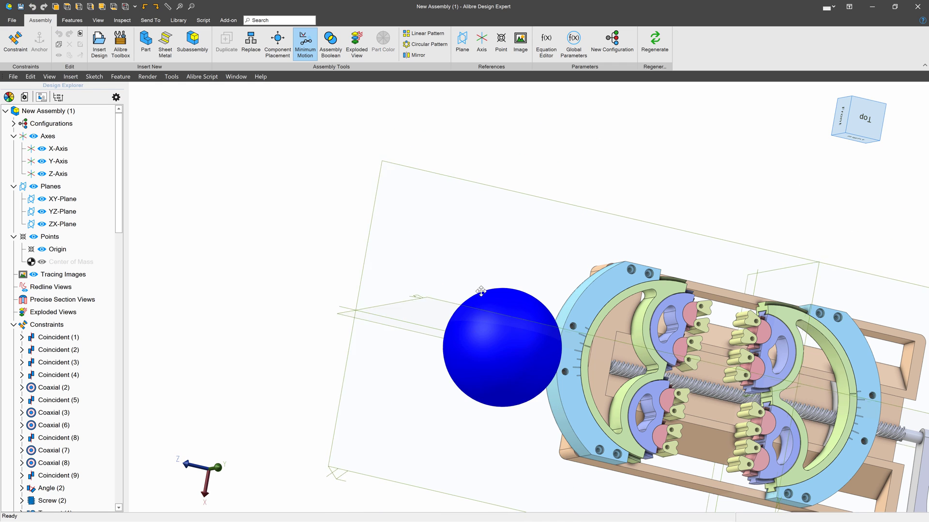
middle_click_drag(481, 291, 535, 325)
left_click(514, 271)
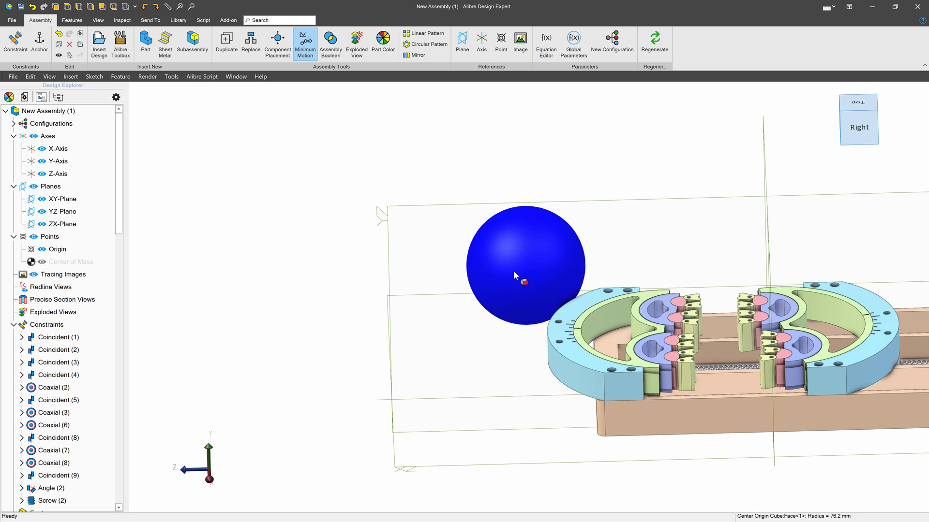
key("Delete")
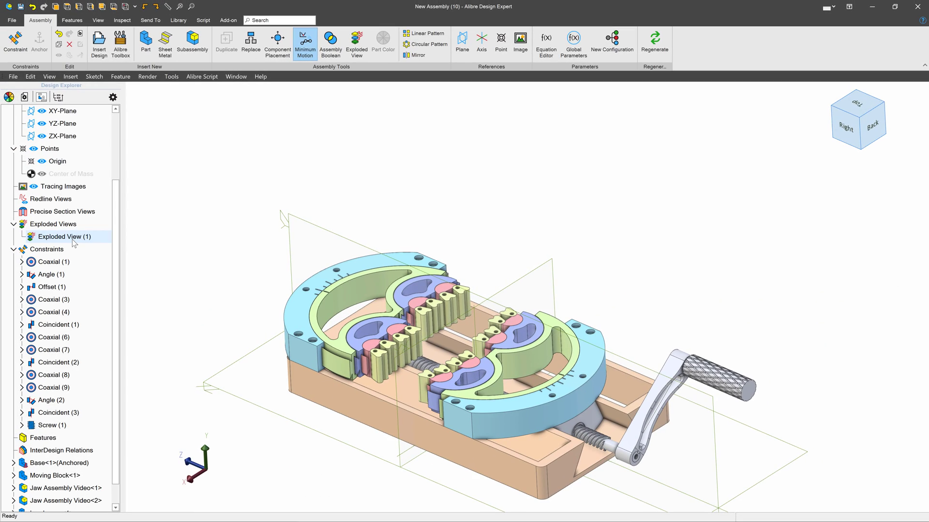
Save New Assembly (10) together with its modified Jaw Assembly Video subassembly in the proposed locations
left_click(73, 240)
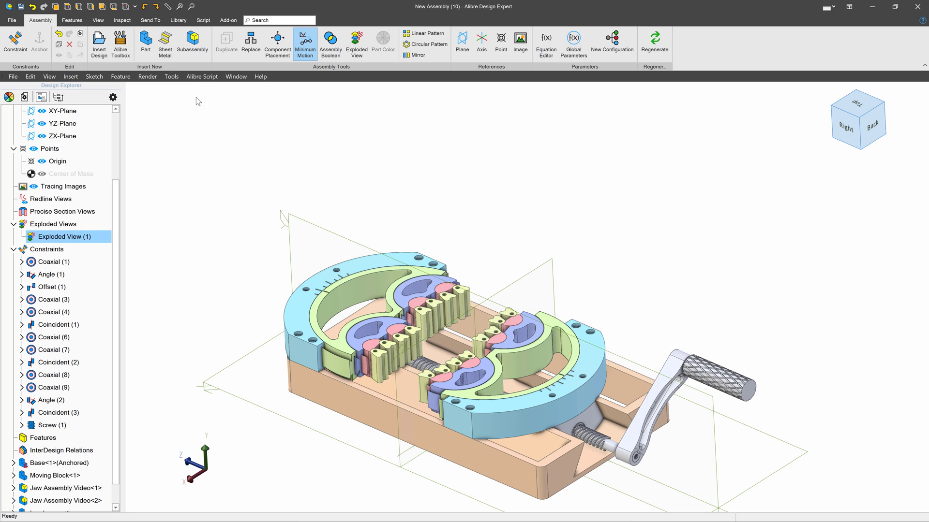
left_click(151, 20)
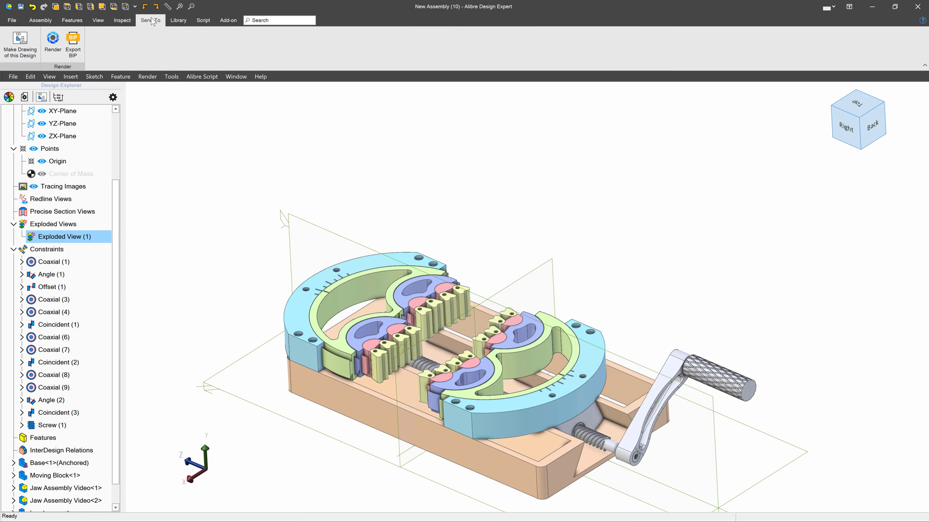
left_click(20, 6)
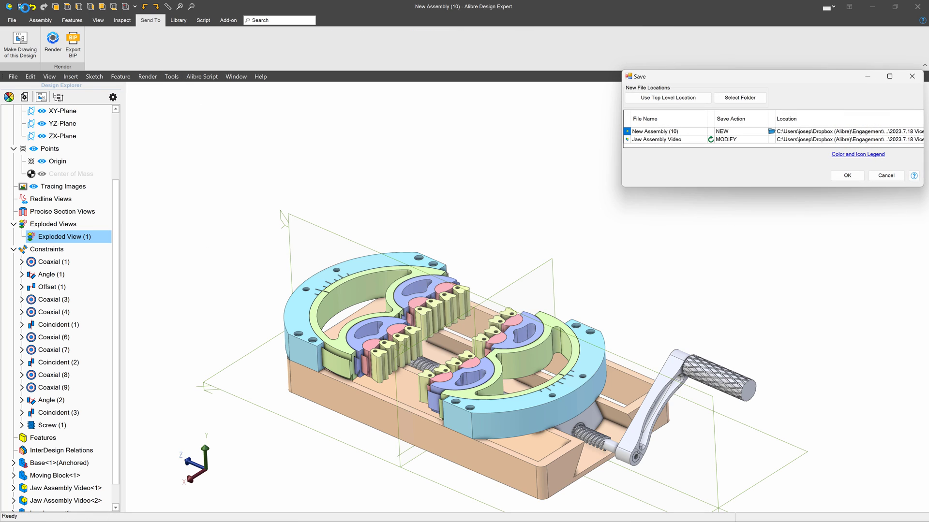
left_click(845, 175)
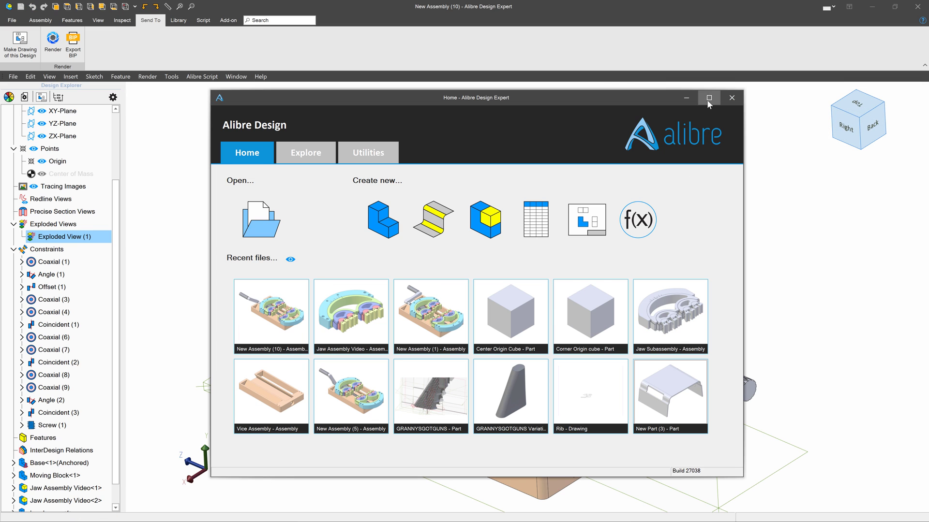
left_click(686, 98)
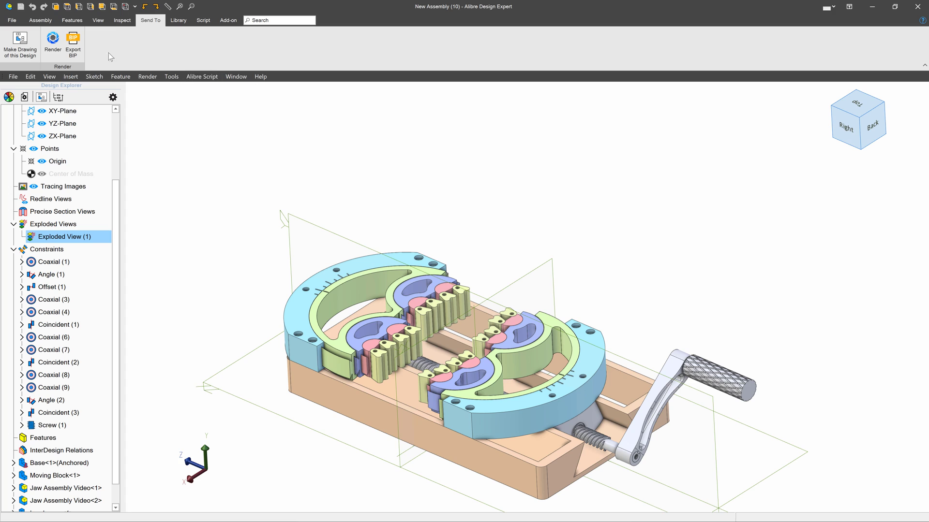
Create a drawing of the vise assembly using the ANSI A Landscape template with layers retained
left_click(16, 42)
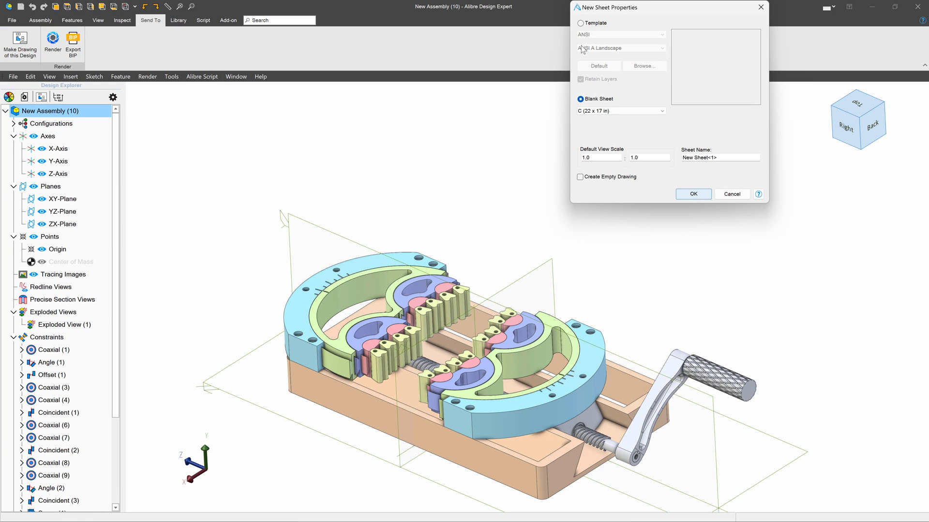
left_click(580, 23)
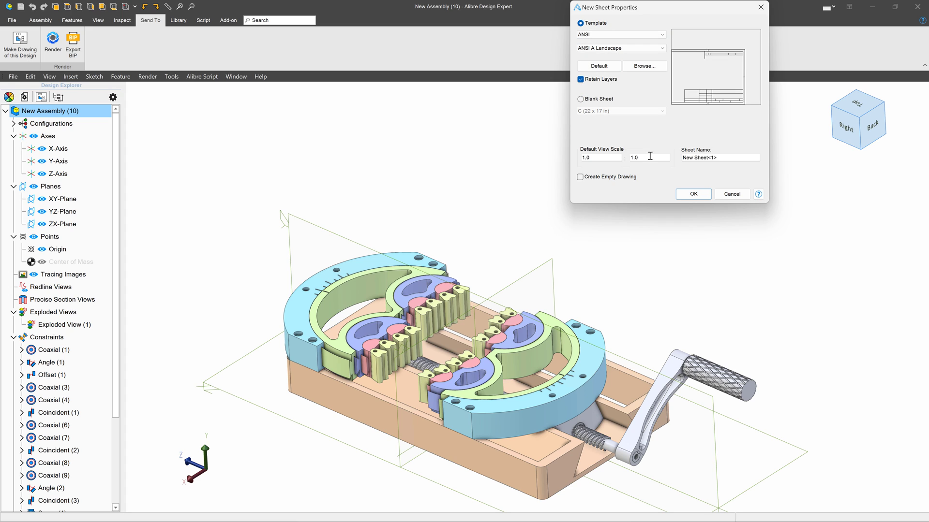
left_click(690, 195)
left_click(728, 169)
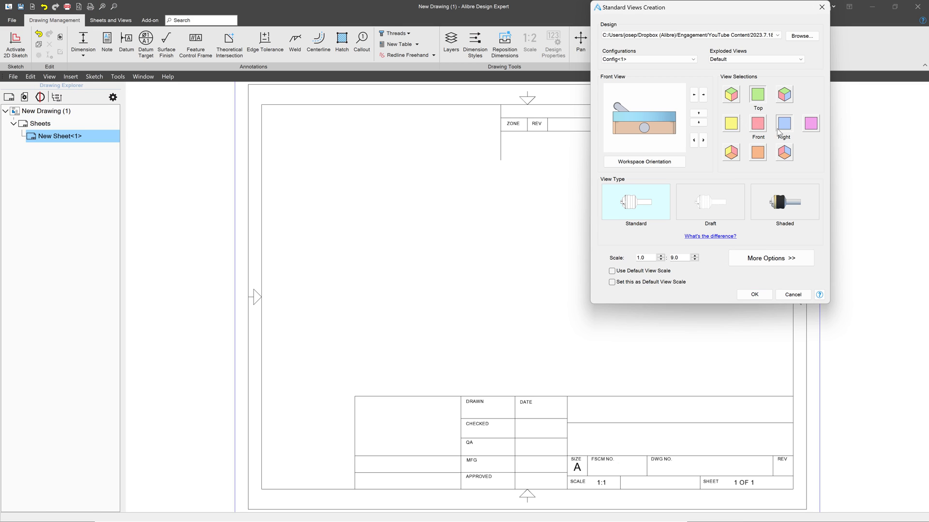
Place unexploded front, top, right, bottom and isometric views of the vise on the sheet and delete the bottom view
left_click(784, 94)
left_click(758, 256)
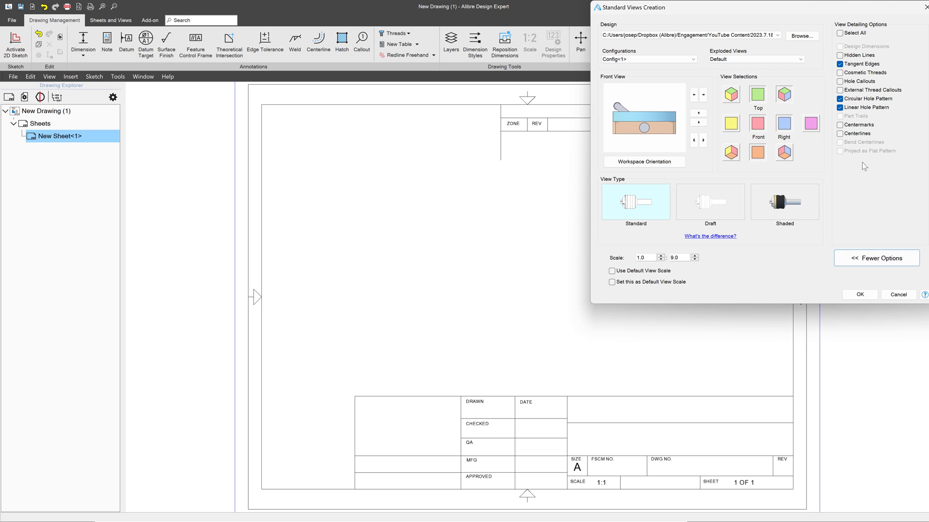
left_click(775, 59)
left_click(766, 73)
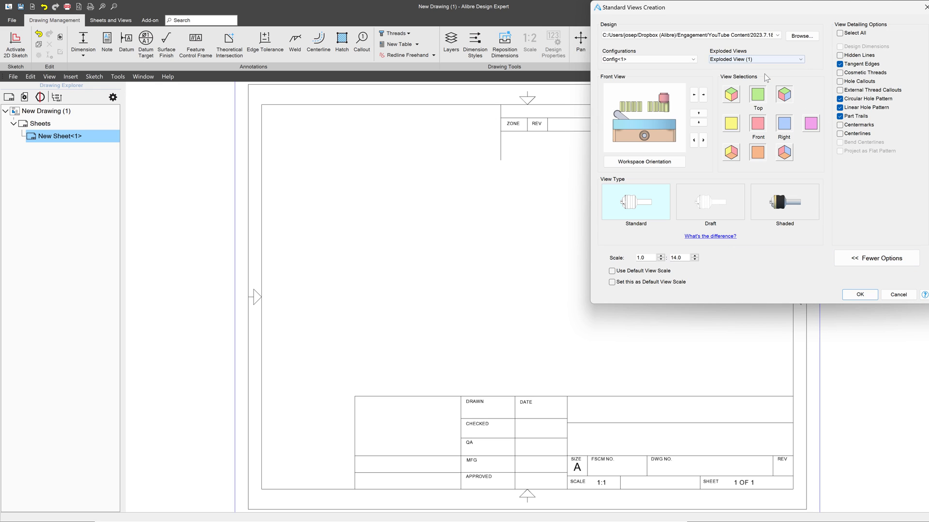
left_click(765, 61)
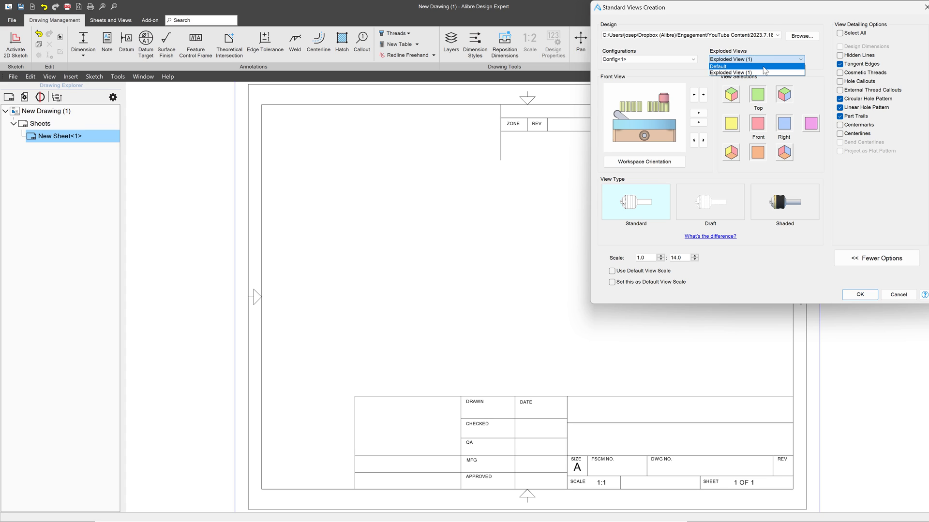
left_click(764, 66)
left_click(859, 295)
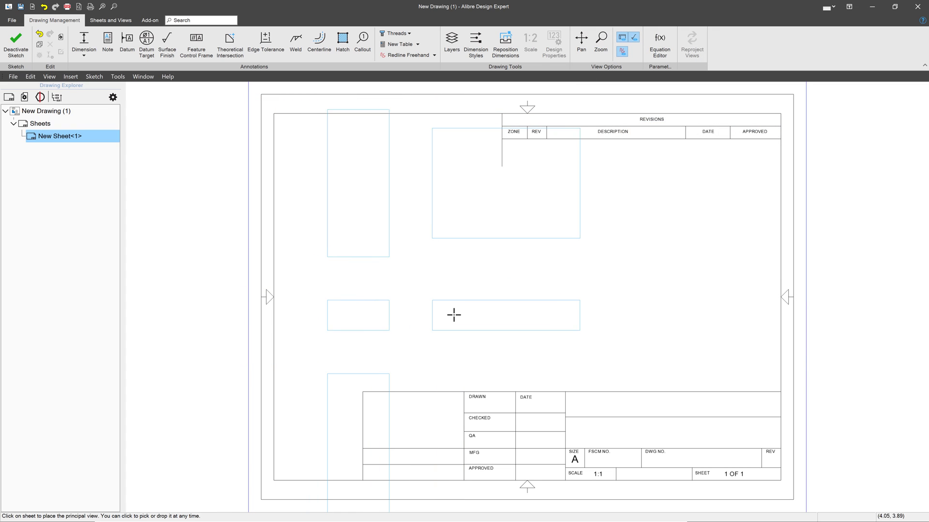
left_click(449, 329)
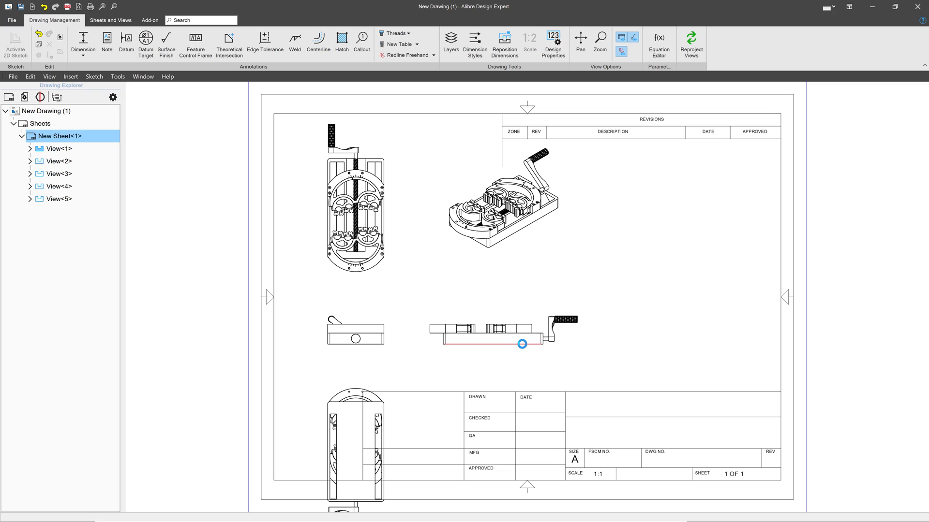
left_click(328, 392)
key("Delete")
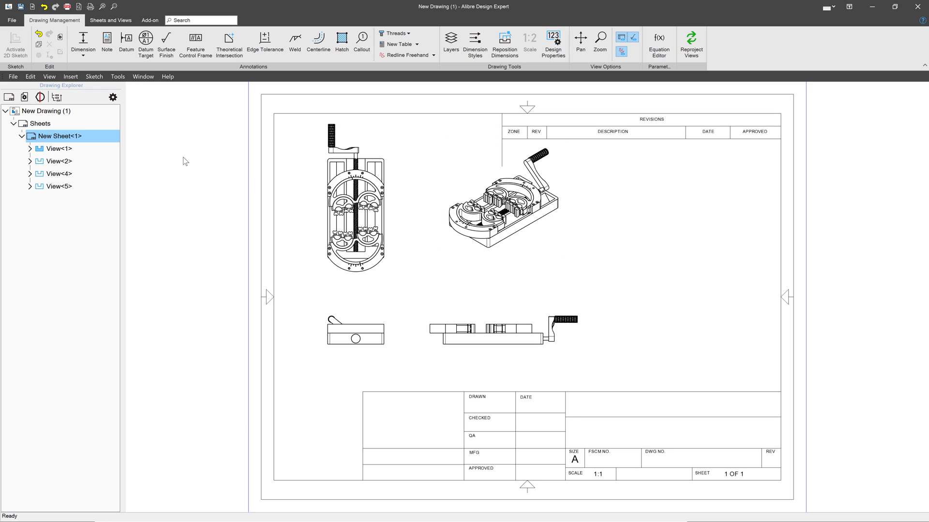
Add an isometric view of Exploded View (1) to the upper right of the sheet and delete its accompanying bottom view
left_click(110, 21)
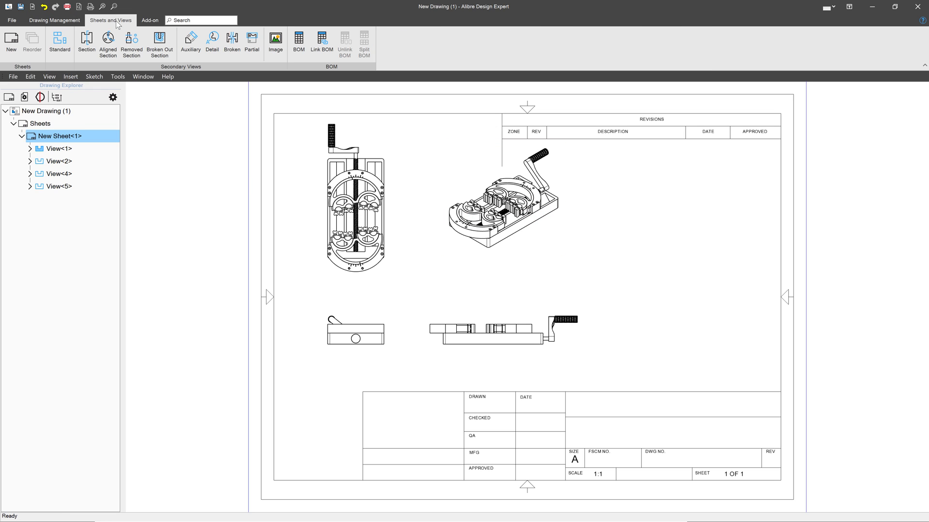
left_click(56, 47)
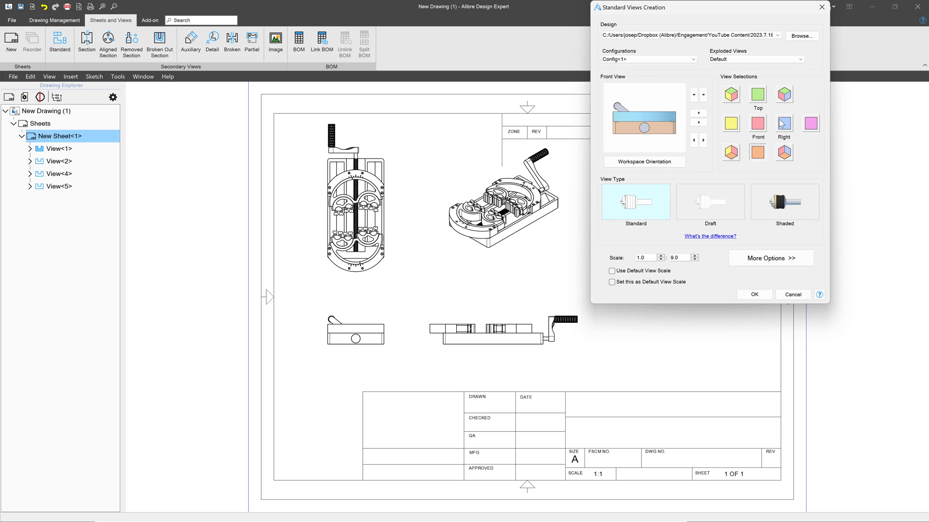
left_click(734, 59)
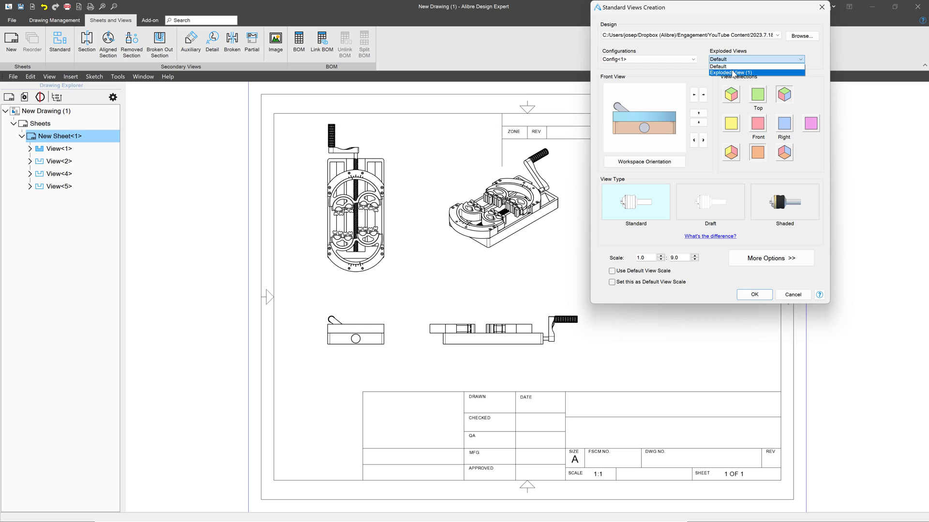
left_click(734, 72)
left_click(755, 294)
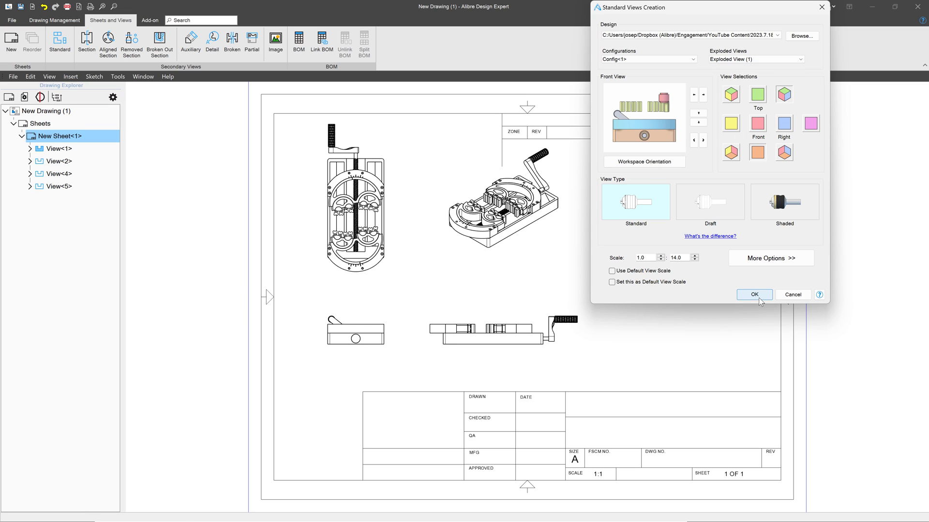
left_click(654, 355)
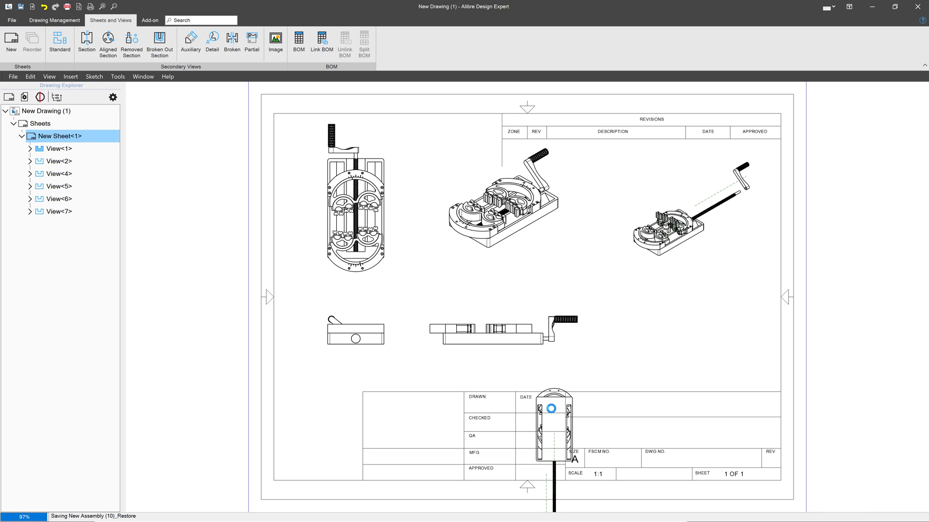
left_click(557, 405)
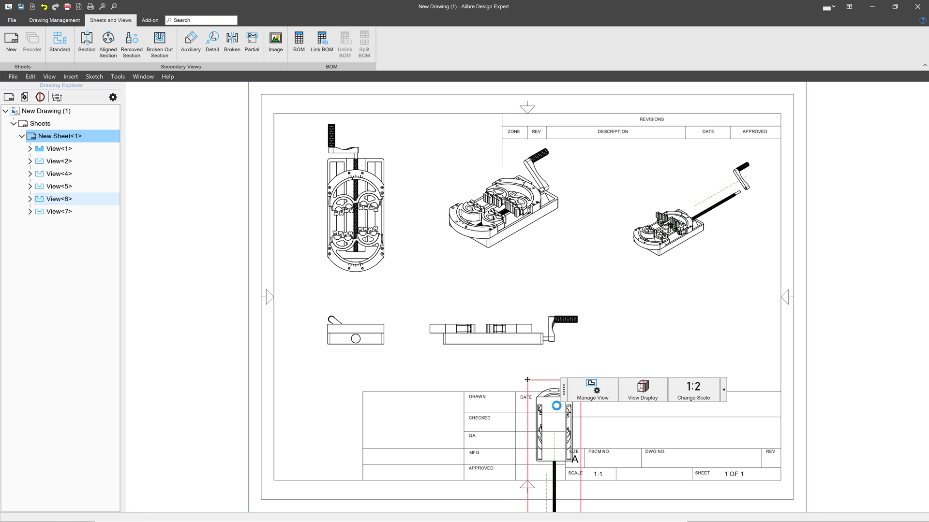
key("Delete")
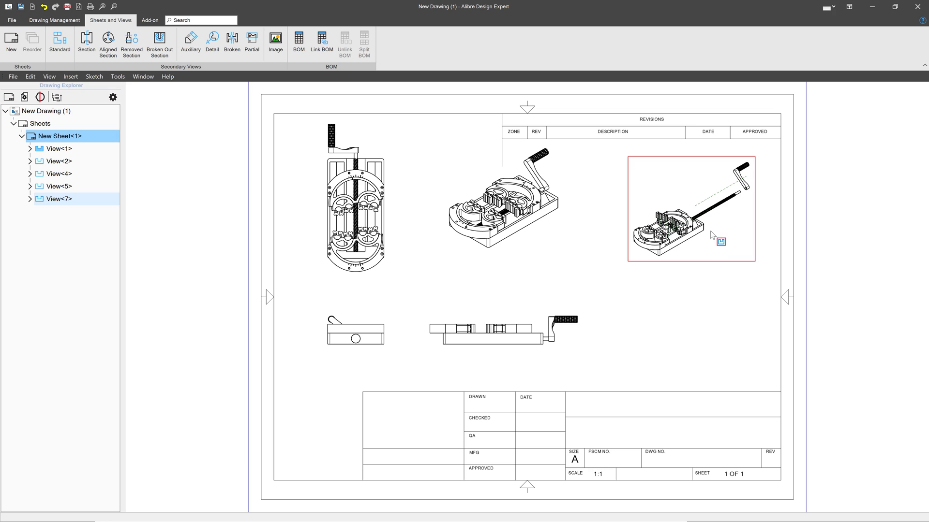
scroll(686, 193, "up", 5)
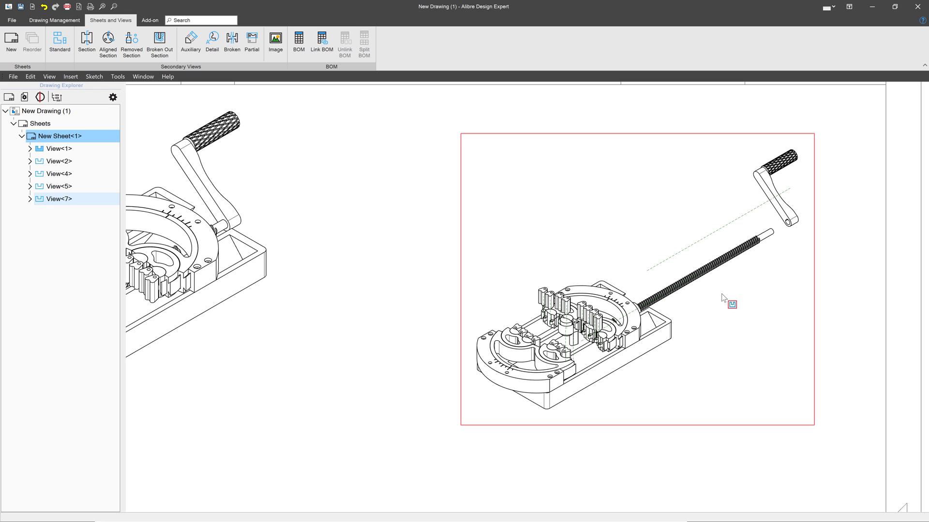
scroll(723, 297, "down", 2)
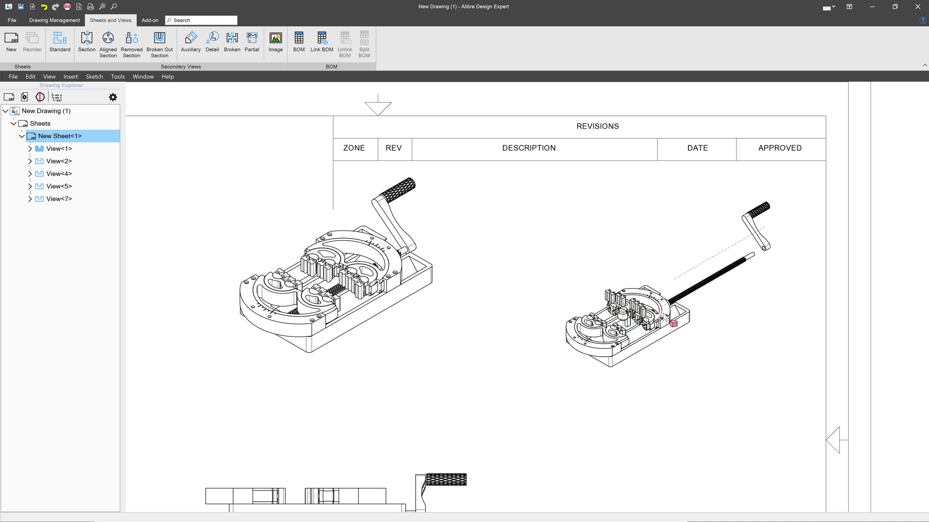
scroll(628, 331, "down", 3)
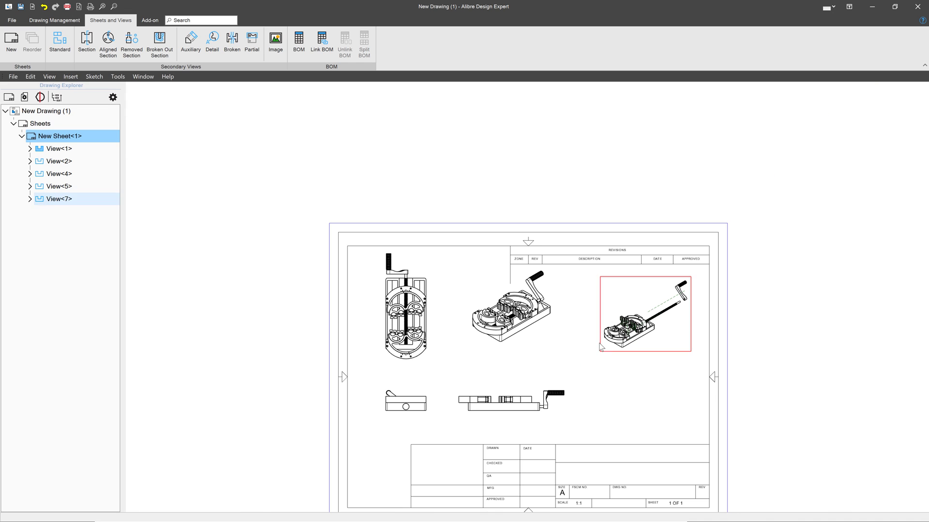
scroll(536, 320, "up", 2)
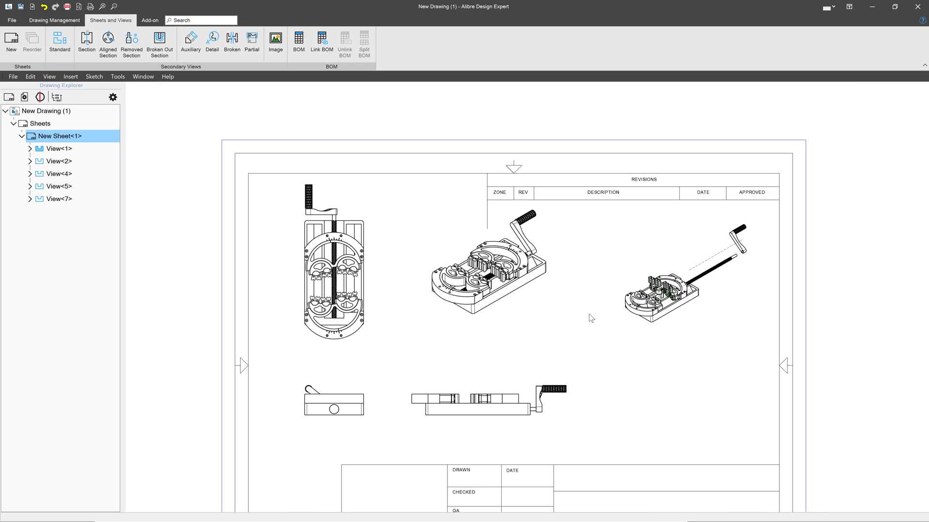